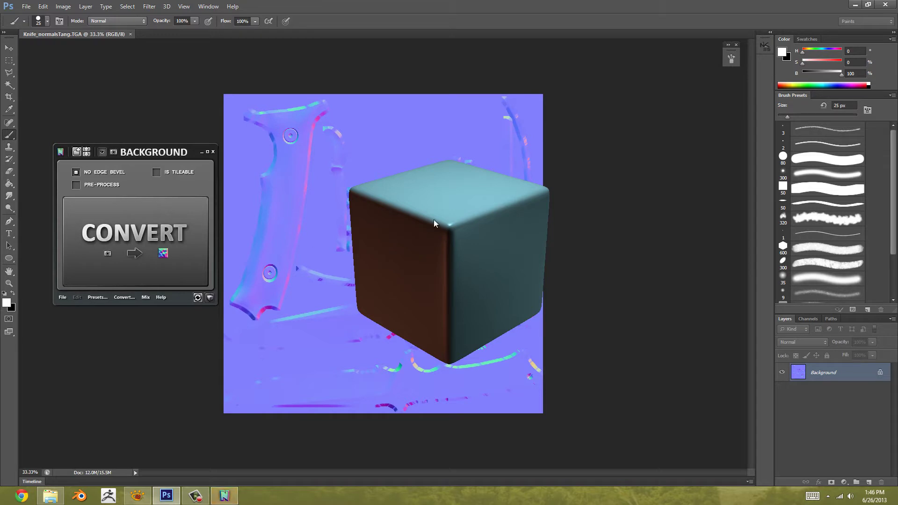
Step: Hide the 3D preview cube and convert the knife's tangent normal map with the Normal to nDo2 mix option
{"action": "left_click_drag", "start_coordinate": [382, 204], "coordinate": [411, 235]}
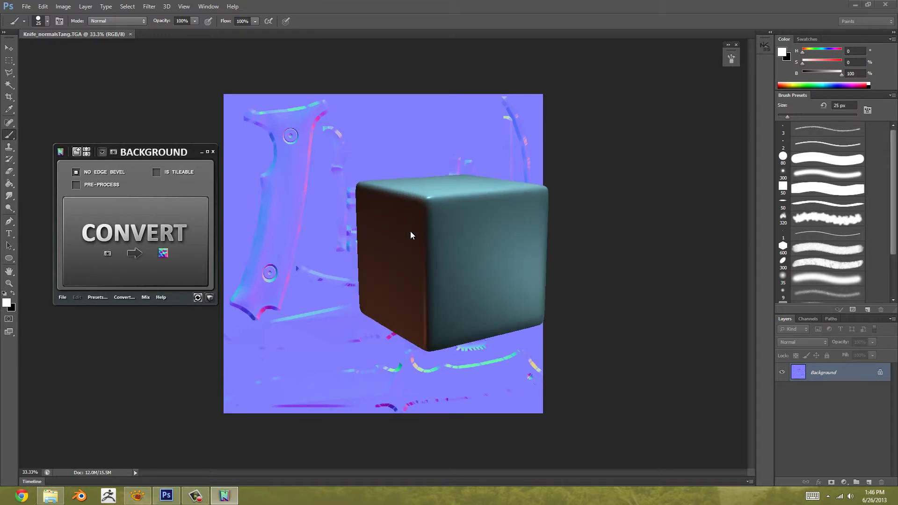
{"action": "left_click", "coordinate": [210, 298]}
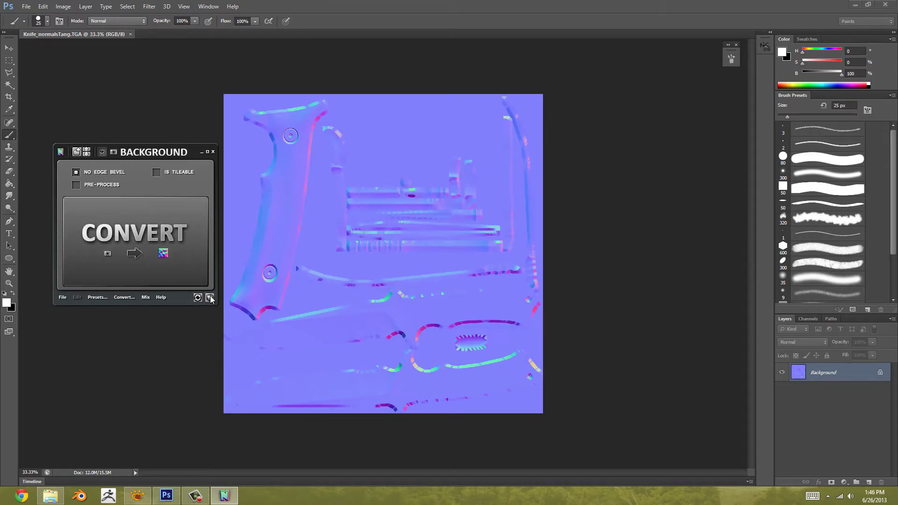
{"action": "left_click", "coordinate": [148, 298]}
{"action": "mouse_move", "coordinate": [146, 298]}
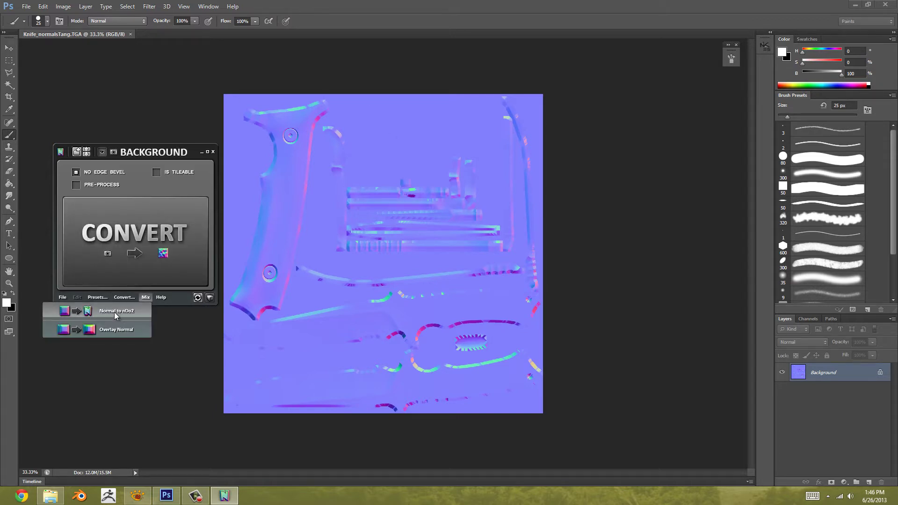
{"action": "left_click", "coordinate": [114, 312]}
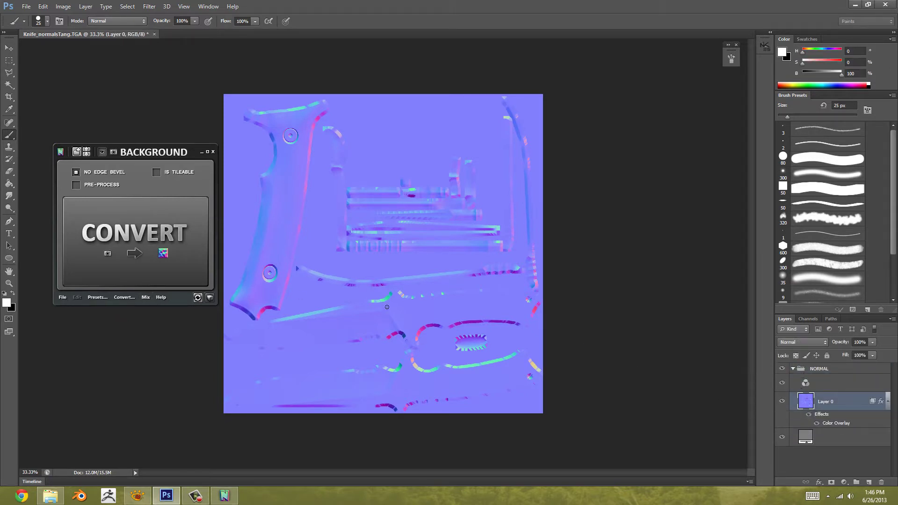
{"action": "left_click_drag", "start_coordinate": [157, 153], "coordinate": [145, 153]}
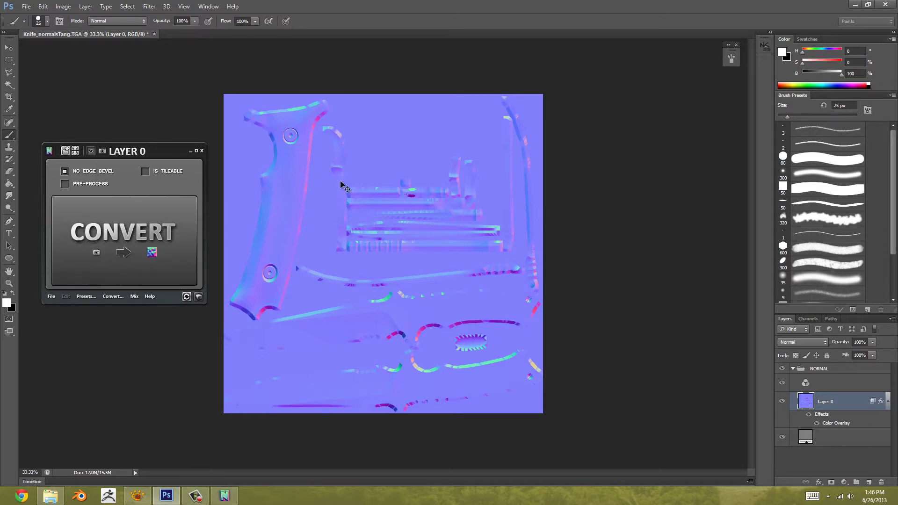
{"action": "key", "text": "ctrl+plus"}
{"action": "left_click_drag", "start_coordinate": [325, 218], "coordinate": [417, 209]}
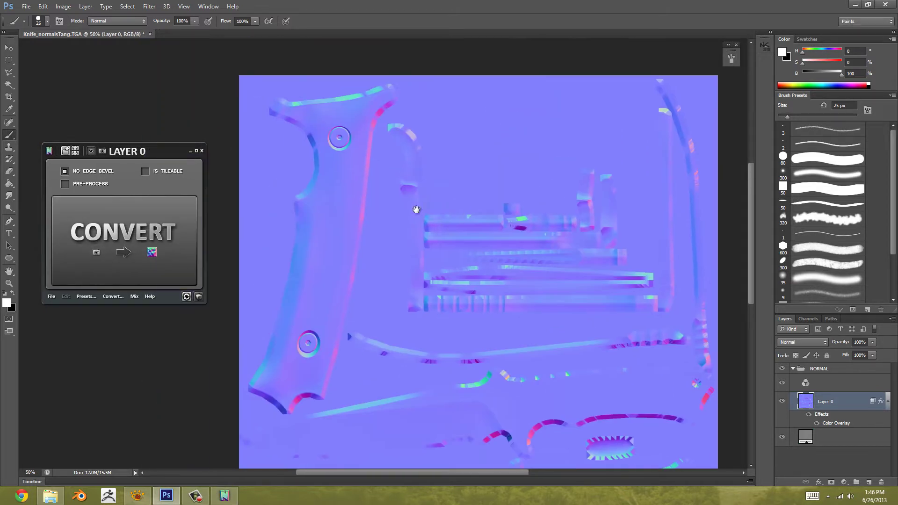
{"action": "left_click", "coordinate": [50, 496]}
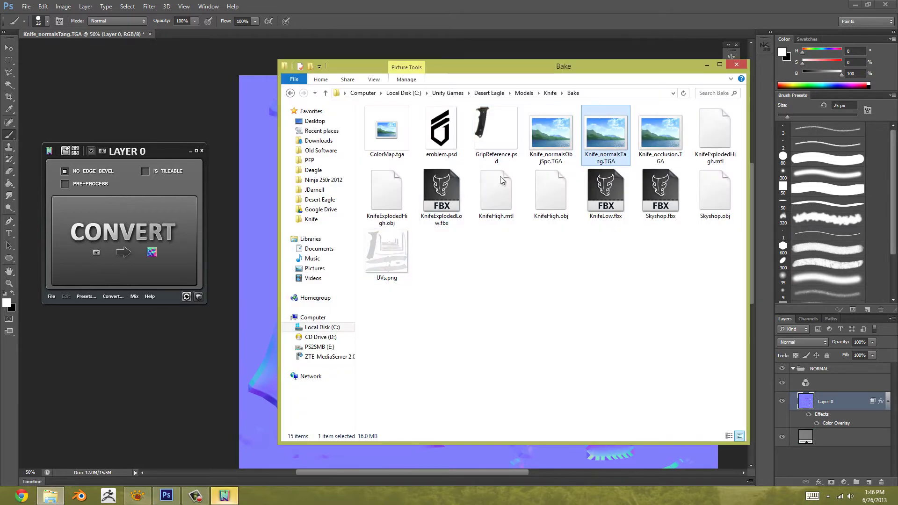
{"action": "left_click_drag", "start_coordinate": [388, 255], "coordinate": [218, 318]}
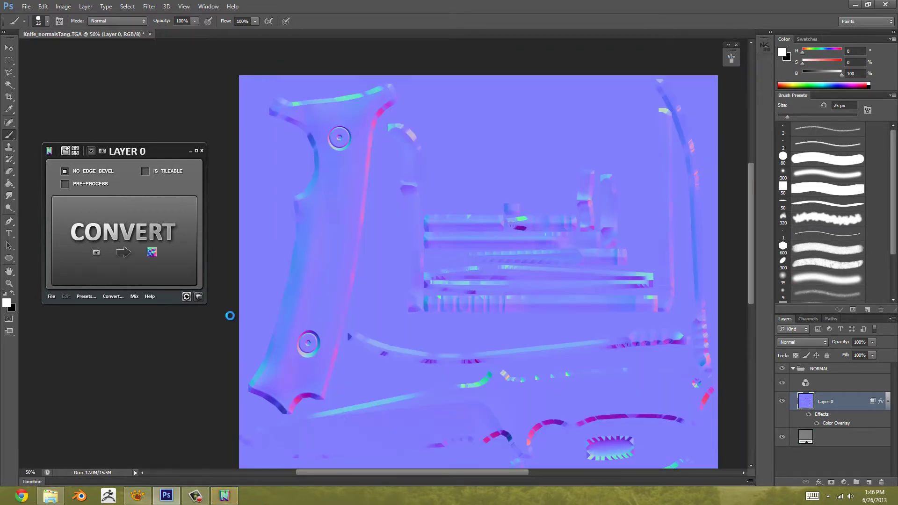
{"action": "left_click_drag", "start_coordinate": [423, 139], "coordinate": [518, 209]}
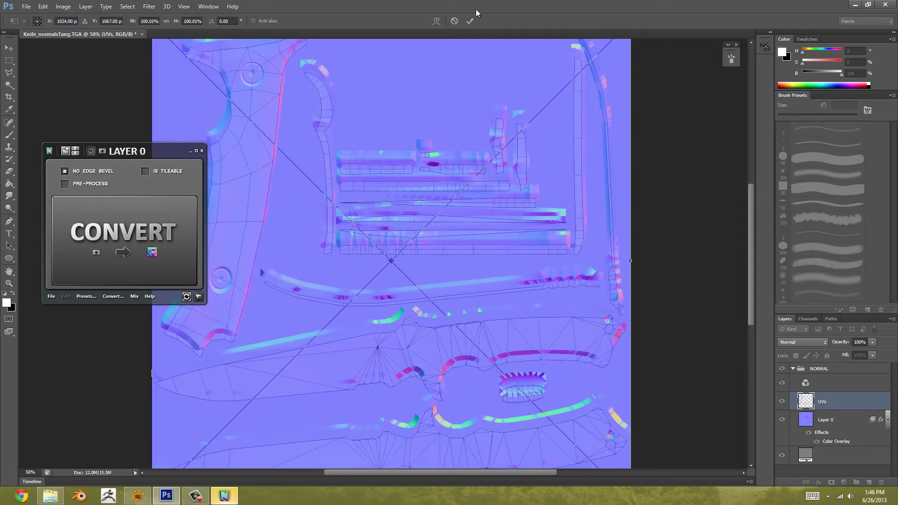
{"action": "left_click", "coordinate": [470, 22]}
{"action": "key", "text": "b"}
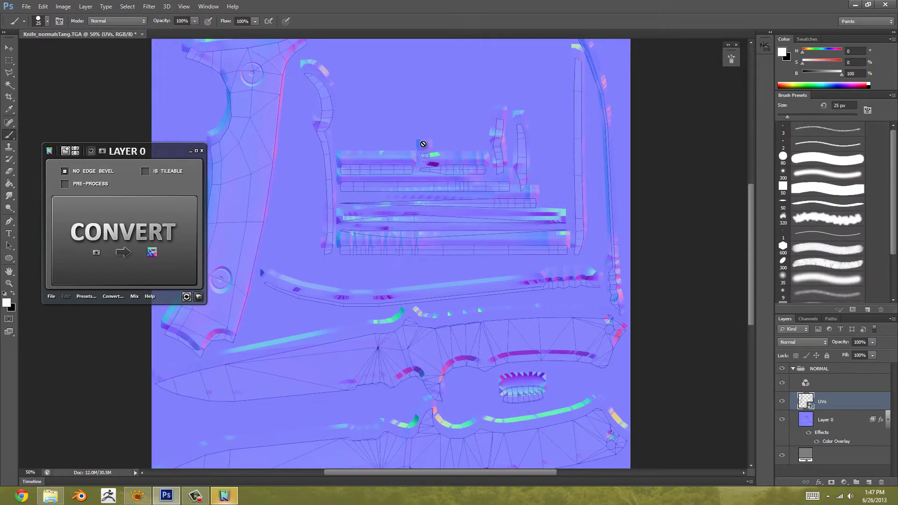
{"action": "mouse_move", "coordinate": [417, 157]}
{"action": "left_mouse_down"}
{"action": "mouse_move", "coordinate": [414, 134]}
{"action": "mouse_move", "coordinate": [416, 143]}
{"action": "left_mouse_up"}
{"action": "key", "text": "Delete"}
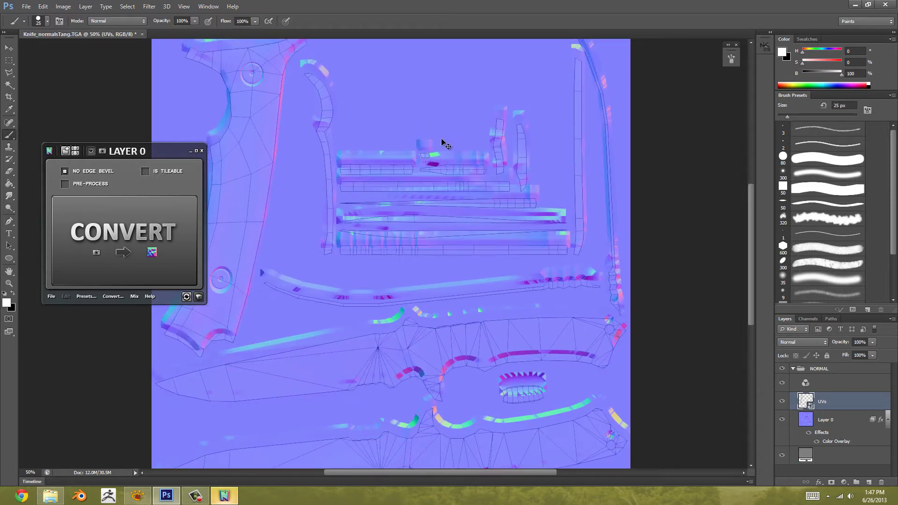
Step: Place UVs.png above the normal map layer and align its wireframe with the baked normal map islands
{"action": "left_click", "coordinate": [50, 496]}
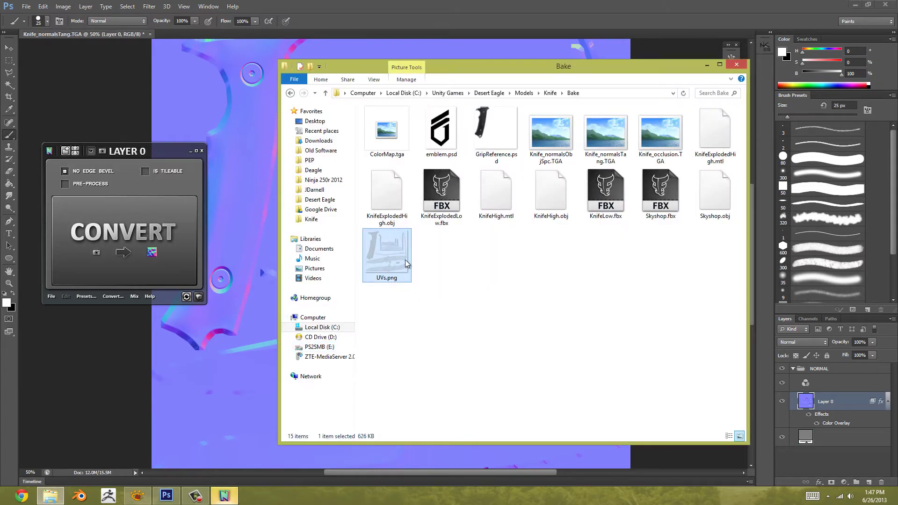
{"action": "left_click_drag", "start_coordinate": [393, 253], "coordinate": [268, 288]}
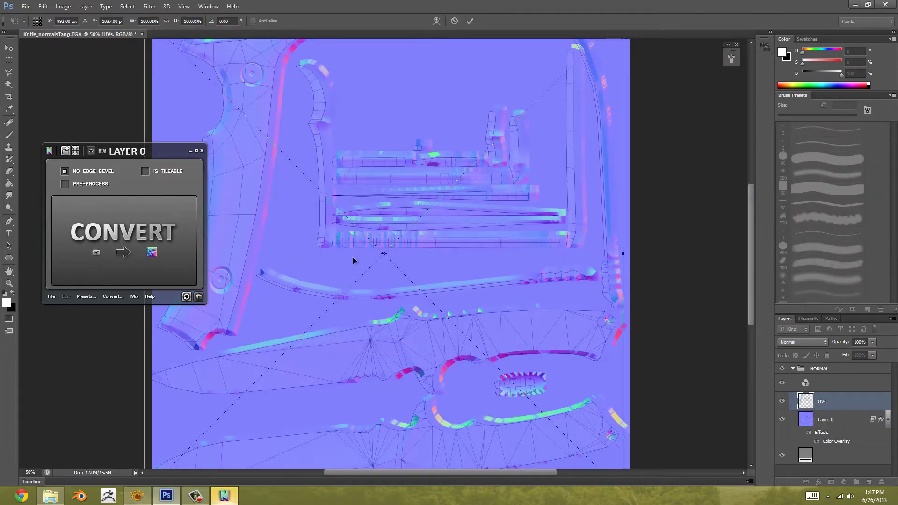
{"action": "left_click_drag", "start_coordinate": [400, 195], "coordinate": [401, 195]}
{"action": "left_click", "coordinate": [470, 21]}
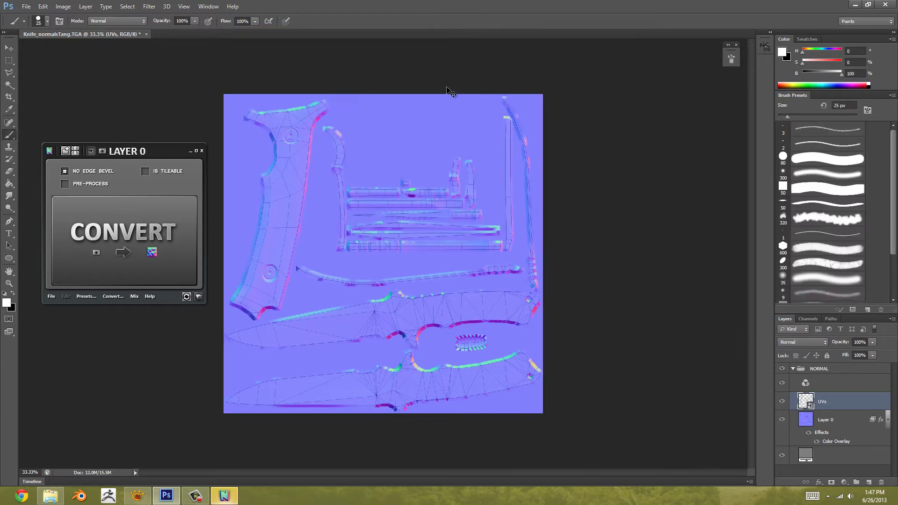
{"action": "scroll", "coordinate": [433, 114], "scroll_direction": "up", "scroll_amount": 1}
{"action": "scroll", "coordinate": [367, 136], "scroll_direction": "down", "scroll_amount": 1}
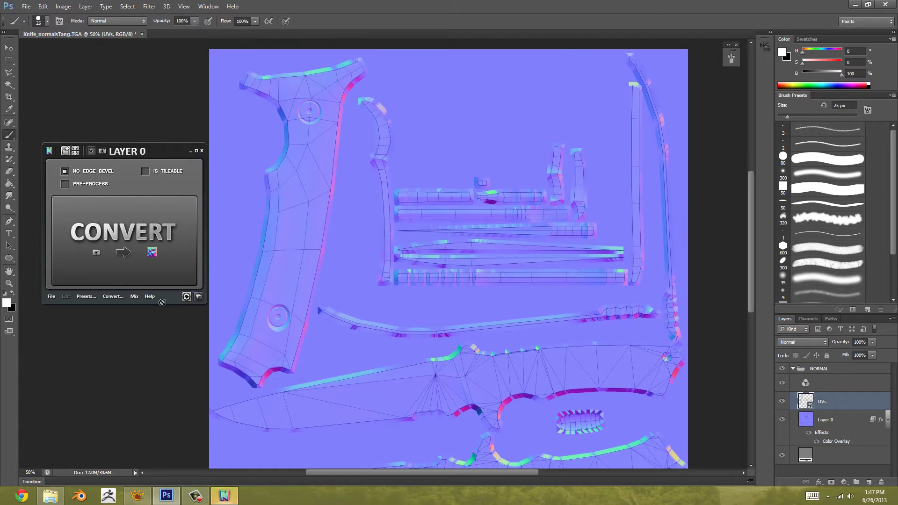
Step: Place GripReference.psd above the UVs layer, positioned at X 1024 px and Y 1024 px to line up with the canvas
{"action": "left_click", "coordinate": [52, 496]}
{"action": "left_click_drag", "start_coordinate": [499, 120], "coordinate": [233, 152]}
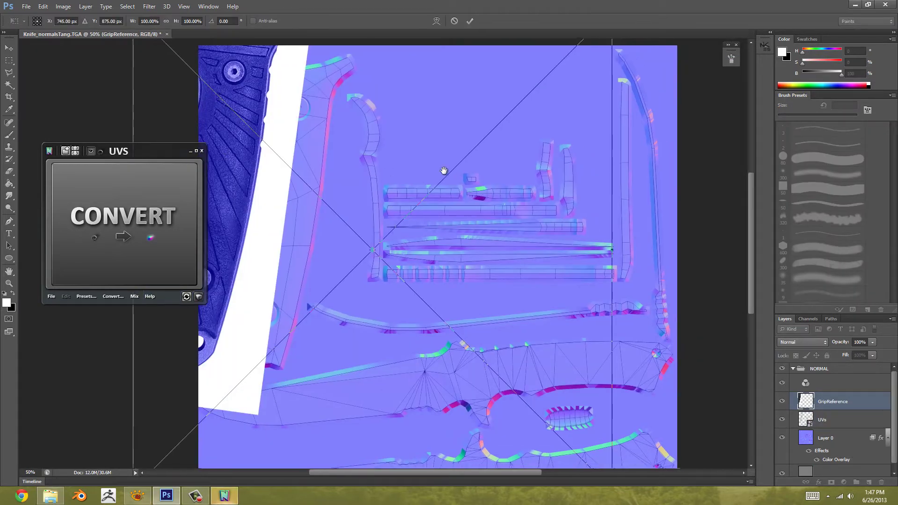
{"action": "scroll", "coordinate": [439, 169], "scroll_direction": "down", "scroll_amount": 1}
{"action": "left_click_drag", "start_coordinate": [347, 164], "coordinate": [364, 174]}
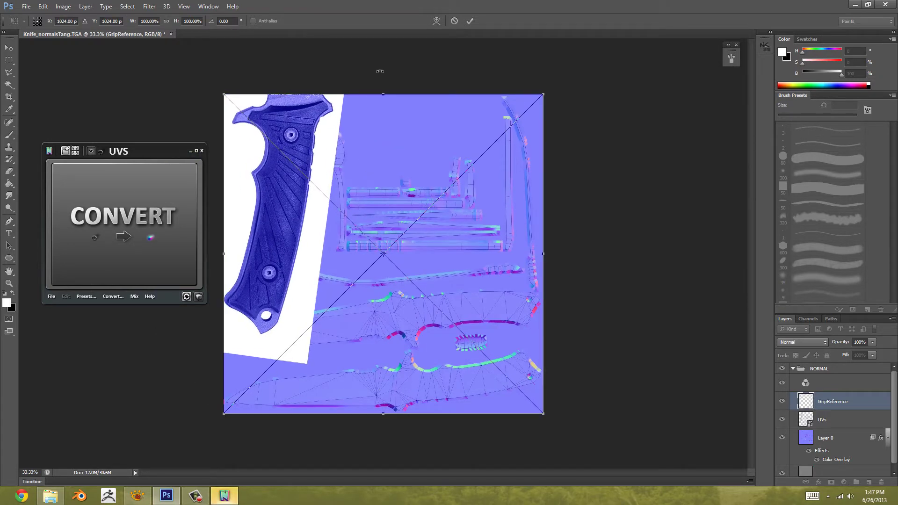
{"action": "left_click", "coordinate": [470, 21]}
{"action": "key", "text": "b"}
Step: Lower the GripReference layer's opacity to 26% so the grip's UV wireframe shows through
{"action": "key", "text": "ctrl+plus"}
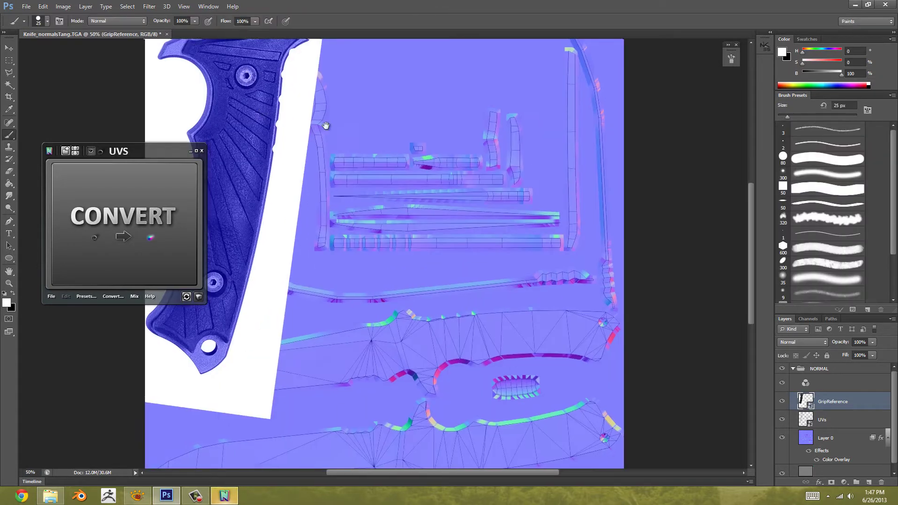
{"action": "left_click_drag", "start_coordinate": [235, 227], "coordinate": [318, 244]}
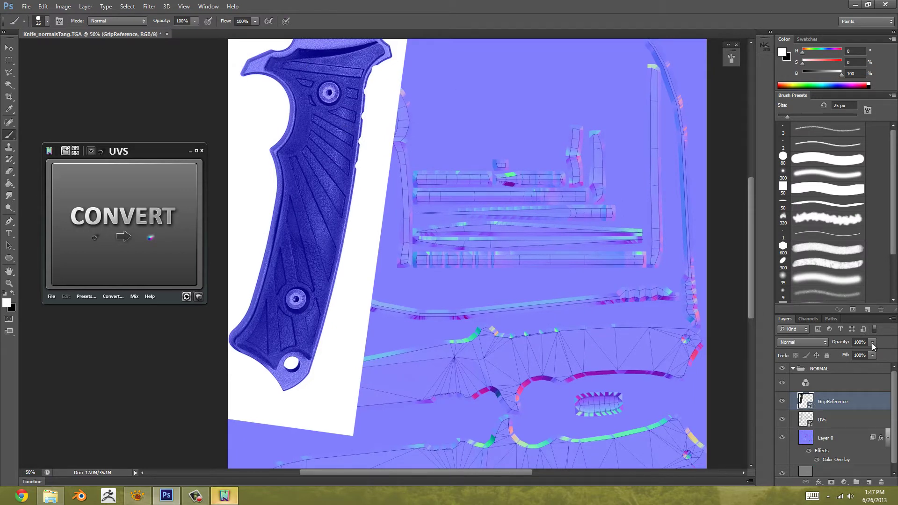
{"action": "left_click_drag", "start_coordinate": [839, 356], "coordinate": [835, 355]}
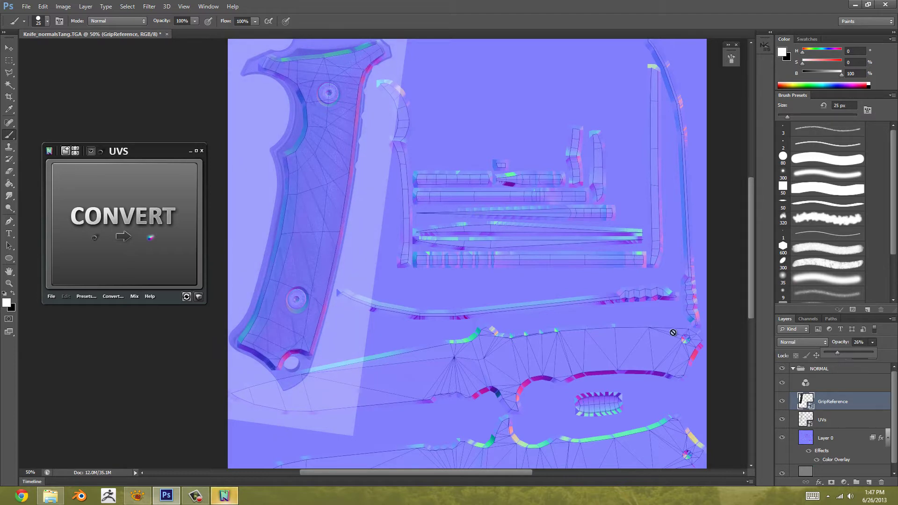
Step: Create a new empty layer above the GripReference layer with the default settings
{"action": "key", "text": "ctrl+plus"}
{"action": "left_click_drag", "start_coordinate": [397, 141], "coordinate": [486, 258]}
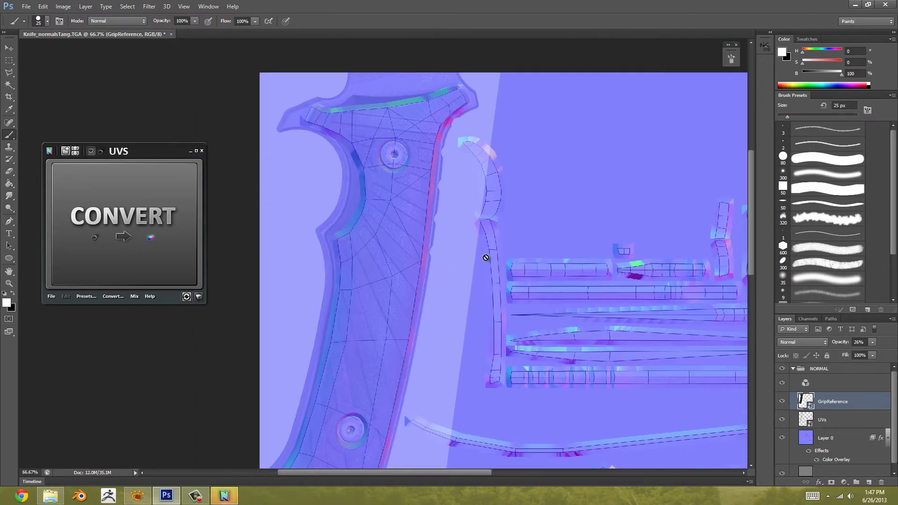
{"action": "key", "text": "ctrl+plus"}
{"action": "left_click_drag", "start_coordinate": [475, 190], "coordinate": [494, 223]}
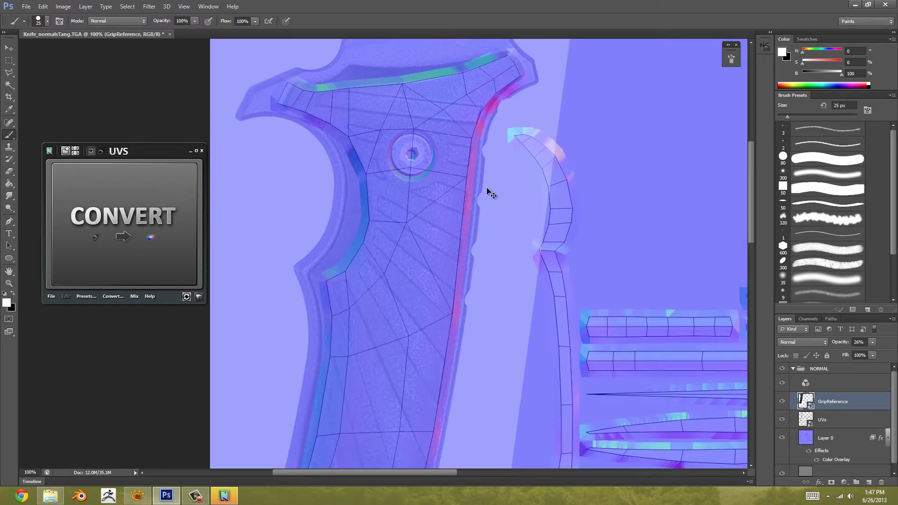
{"action": "mouse_move", "coordinate": [484, 190]}
{"action": "left_mouse_down"}
{"action": "mouse_move", "coordinate": [520, 114]}
{"action": "mouse_move", "coordinate": [520, 370]}
{"action": "mouse_move", "coordinate": [486, 373]}
{"action": "left_mouse_up"}
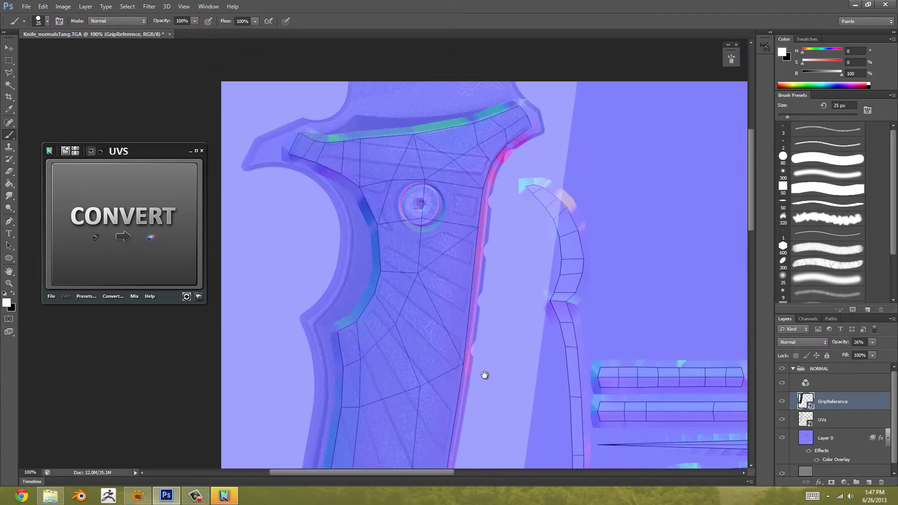
{"action": "key", "text": "ctrl+shift+n"}
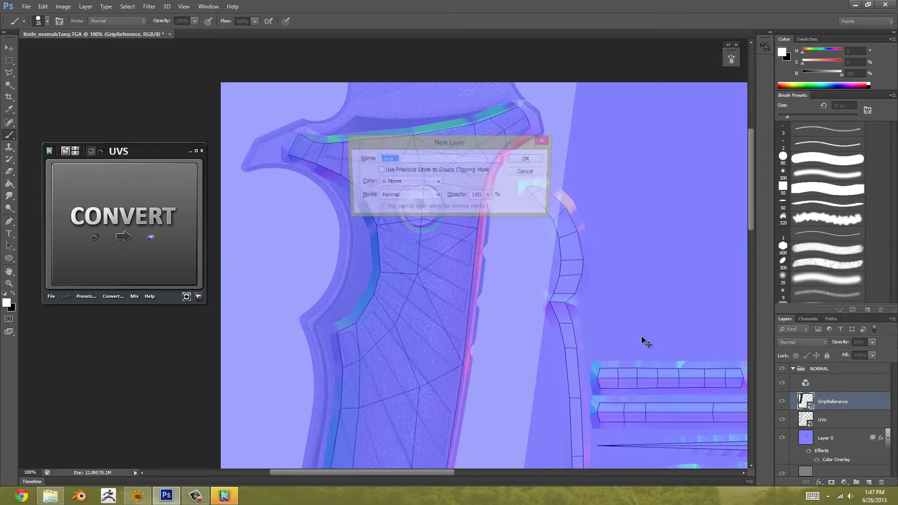
{"action": "key", "text": "Return"}
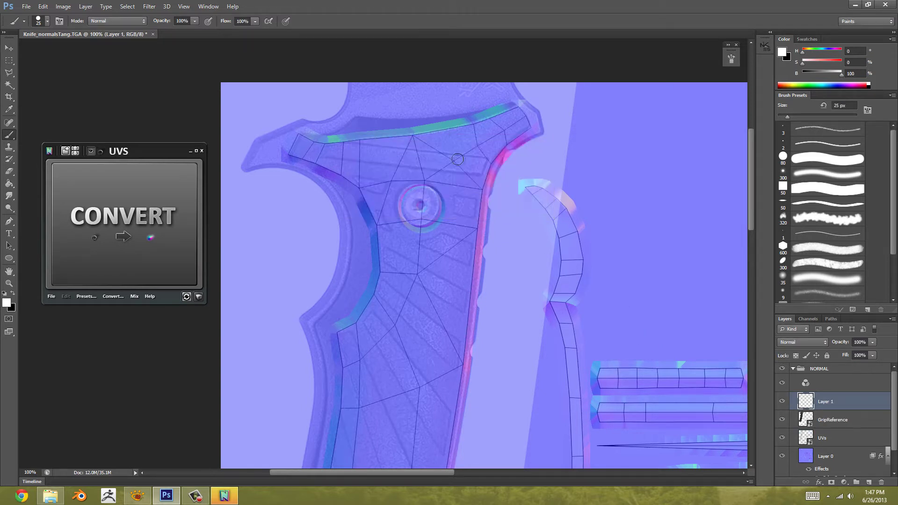
Step: Outline the long horizontal panel above the grip's upper screw with the Polygonal Lasso
{"action": "key", "text": "l"}
{"action": "left_click_drag", "start_coordinate": [482, 161], "coordinate": [490, 201]}
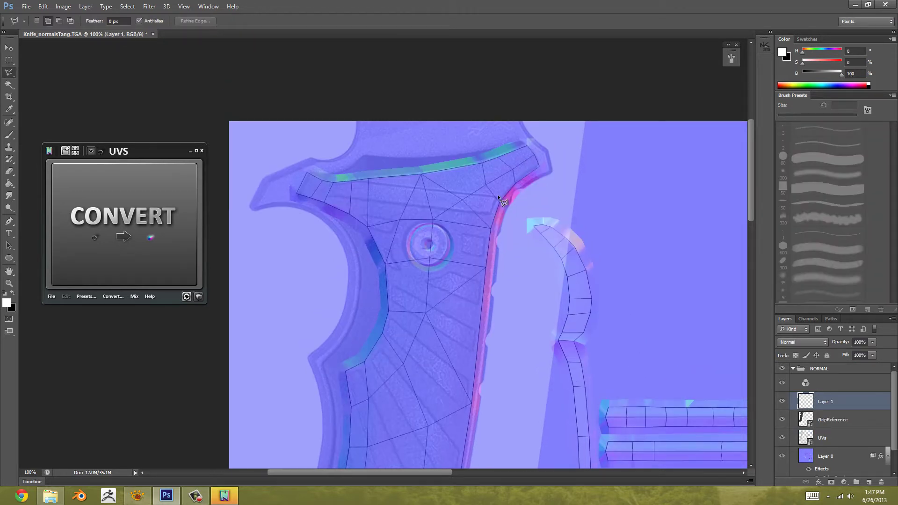
{"action": "left_click", "coordinate": [496, 198]}
{"action": "left_click", "coordinate": [330, 196]}
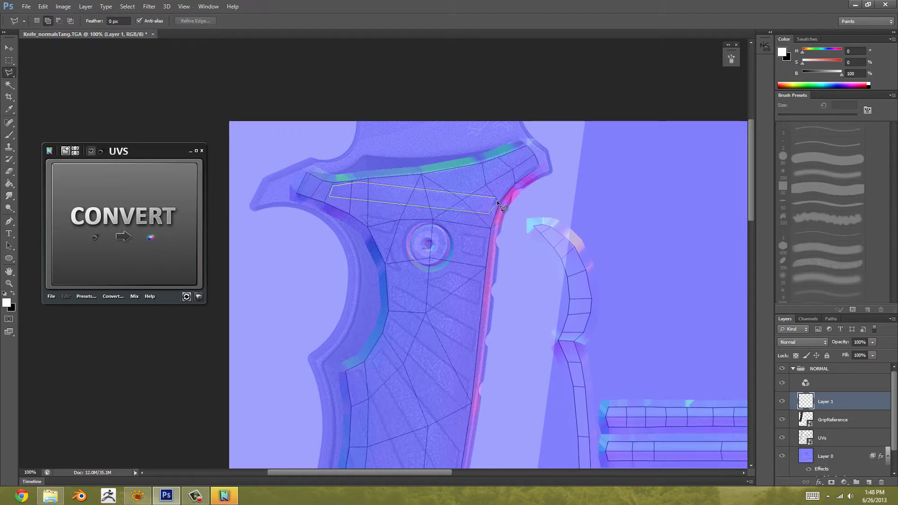
{"action": "left_click", "coordinate": [496, 197]}
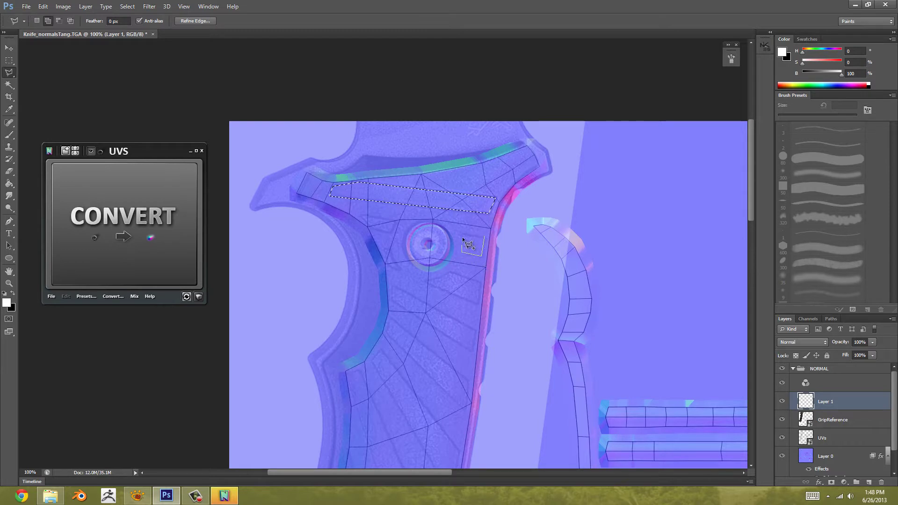
Step: Add the small square, the angled panel and the narrow sliver around the grip's upper screw to the selection
{"action": "left_click", "coordinate": [483, 237]}
{"action": "left_click", "coordinate": [482, 256]}
{"action": "left_click", "coordinate": [463, 253]}
{"action": "left_click", "coordinate": [462, 234]}
{"action": "left_click", "coordinate": [483, 237]}
{"action": "left_click", "coordinate": [396, 220]}
{"action": "left_click", "coordinate": [396, 221]}
{"action": "key", "text": "ctrl+plus"}
{"action": "left_click", "coordinate": [393, 193]}
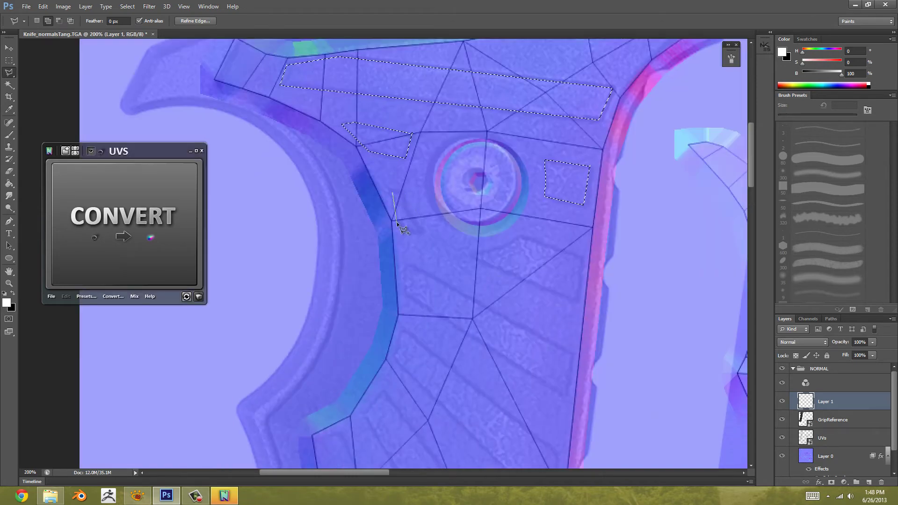
{"action": "left_click", "coordinate": [394, 193]}
Step: Add the wedge panel just below the upper screw and the first long diagonal band beneath it to the selection
{"action": "left_click_drag", "start_coordinate": [471, 255], "coordinate": [430, 232]}
{"action": "left_click", "coordinate": [432, 233]}
{"action": "left_click", "coordinate": [461, 225]}
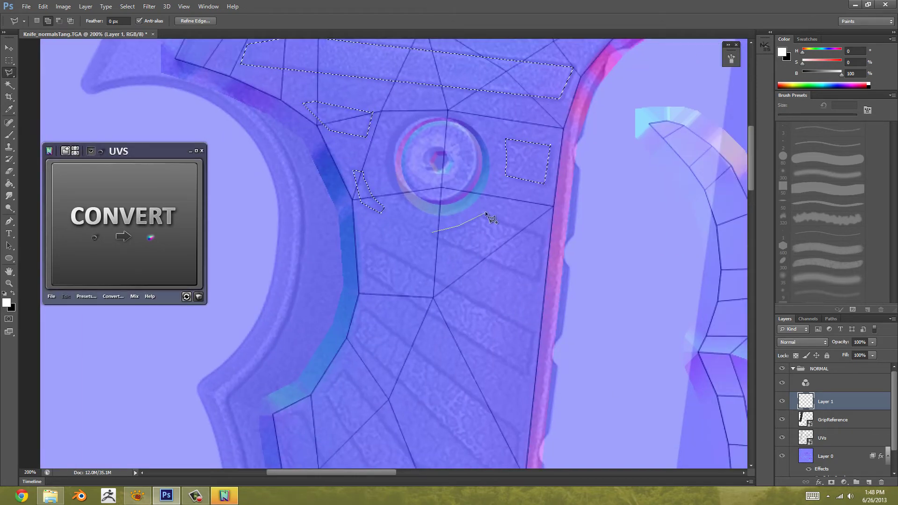
{"action": "left_click", "coordinate": [432, 232]}
{"action": "scroll", "coordinate": [432, 232], "scroll_direction": "down", "scroll_amount": 2}
{"action": "left_click", "coordinate": [371, 202]}
{"action": "left_click", "coordinate": [532, 288]}
{"action": "left_click", "coordinate": [526, 329]}
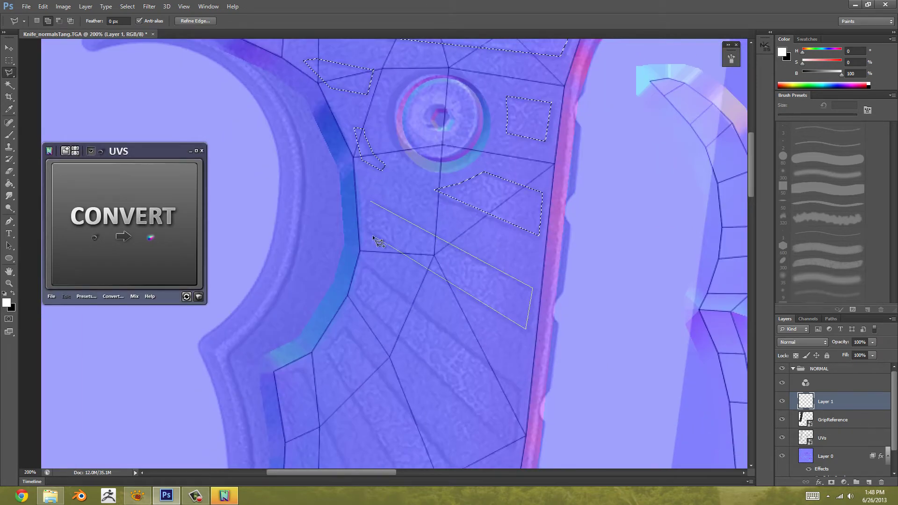
{"action": "left_click", "coordinate": [371, 201]}
Step: Add the second and third long diagonal bands of the grip's fan pattern to the selection
{"action": "scroll", "coordinate": [371, 201], "scroll_direction": "down", "scroll_amount": 4}
{"action": "left_click", "coordinate": [360, 186]}
{"action": "left_click", "coordinate": [511, 311]}
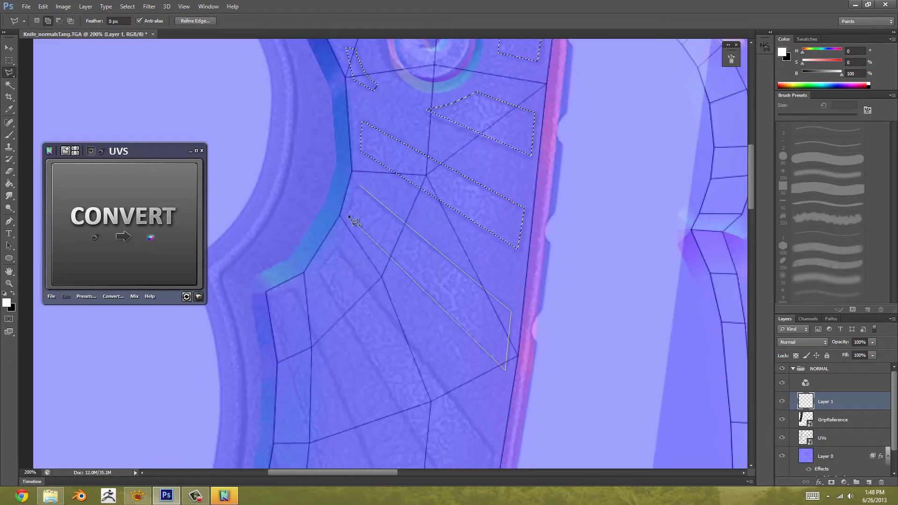
{"action": "left_click", "coordinate": [361, 186]}
{"action": "scroll", "coordinate": [360, 186], "scroll_direction": "down", "scroll_amount": 4}
{"action": "left_click", "coordinate": [345, 152]}
{"action": "left_click", "coordinate": [497, 357]}
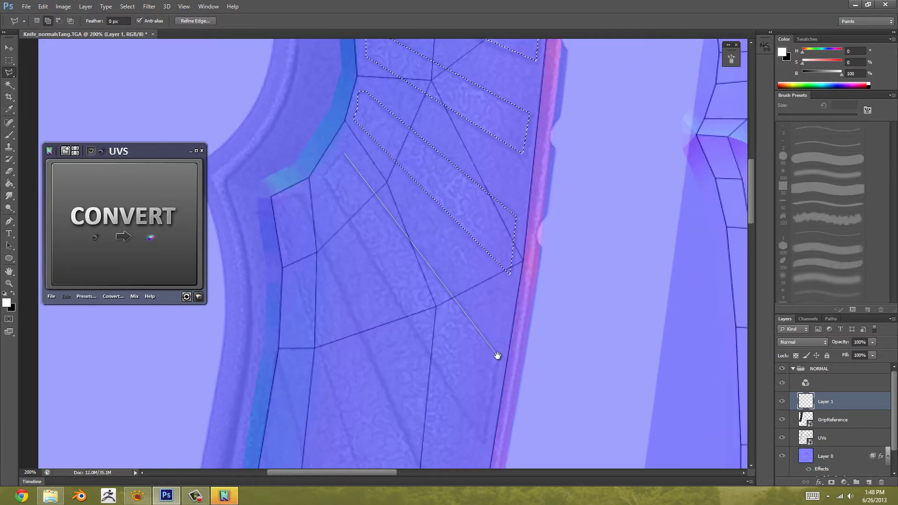
{"action": "left_click", "coordinate": [486, 447]}
{"action": "scroll", "coordinate": [485, 448], "scroll_direction": "down", "scroll_amount": 5}
{"action": "left_click", "coordinate": [332, 85]}
{"action": "left_click", "coordinate": [352, 60]}
{"action": "left_click_drag", "start_coordinate": [351, 60], "coordinate": [402, 69]}
Step: Add the fourth, steeper diagonal band running down the middle of the grip to the selection
{"action": "left_click", "coordinate": [361, 111]}
{"action": "left_click", "coordinate": [336, 115]}
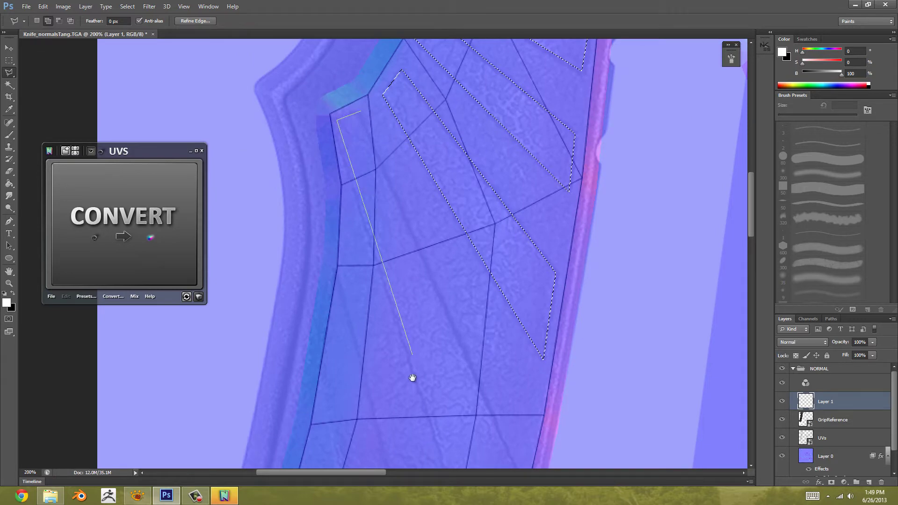
{"action": "left_click_drag", "start_coordinate": [413, 377], "coordinate": [365, 196]}
{"action": "left_click", "coordinate": [439, 430]}
{"action": "left_click", "coordinate": [474, 302]}
{"action": "mouse_move", "coordinate": [423, 218]}
{"action": "left_mouse_down"}
{"action": "mouse_move", "coordinate": [445, 339]}
{"action": "mouse_move", "coordinate": [456, 327]}
{"action": "mouse_move", "coordinate": [477, 194]}
{"action": "left_mouse_up"}
{"action": "left_click", "coordinate": [333, 51]}
Step: Add the fifth long diagonal band of the grip's fan pattern to the selection, following the grip reference
{"action": "left_click", "coordinate": [365, 97]}
{"action": "left_click_drag", "start_coordinate": [447, 402], "coordinate": [428, 276]}
{"action": "left_click", "coordinate": [409, 316]}
{"action": "left_click", "coordinate": [378, 309]}
Step: Add the long band that runs from the grip's left edge down to the curved rim above the lower screw to the selection
{"action": "left_click_drag", "start_coordinate": [356, 168], "coordinate": [382, 279]}
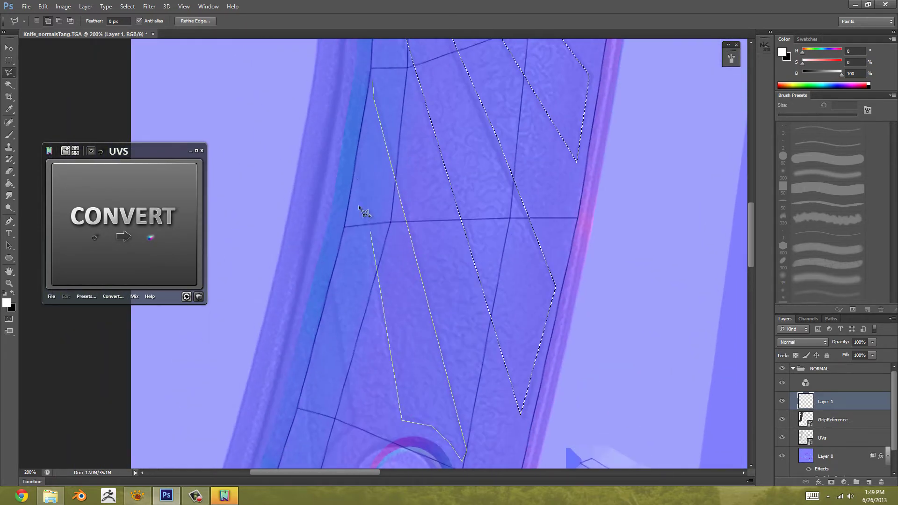
{"action": "left_click", "coordinate": [359, 170]}
{"action": "left_click", "coordinate": [372, 82]}
Step: Add the narrow pointed panel along the grip's left edge, beside the lower screw, to the selection
{"action": "left_click_drag", "start_coordinate": [439, 261], "coordinate": [419, 102]}
{"action": "left_click", "coordinate": [316, 131]}
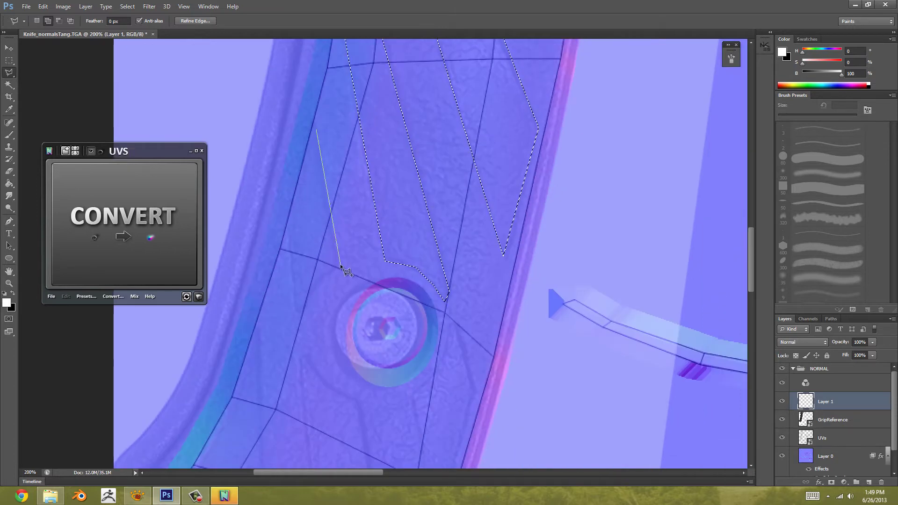
{"action": "left_click", "coordinate": [309, 292]}
{"action": "left_click", "coordinate": [302, 313]}
{"action": "left_click", "coordinate": [297, 312]}
{"action": "left_click", "coordinate": [289, 233]}
{"action": "left_click", "coordinate": [316, 130]}
Step: Add the pointed panel along the grip's right edge, just below the lower screw, to the selection
{"action": "left_click_drag", "start_coordinate": [350, 214], "coordinate": [373, 151]}
{"action": "left_click_drag", "start_coordinate": [489, 307], "coordinate": [472, 267]}
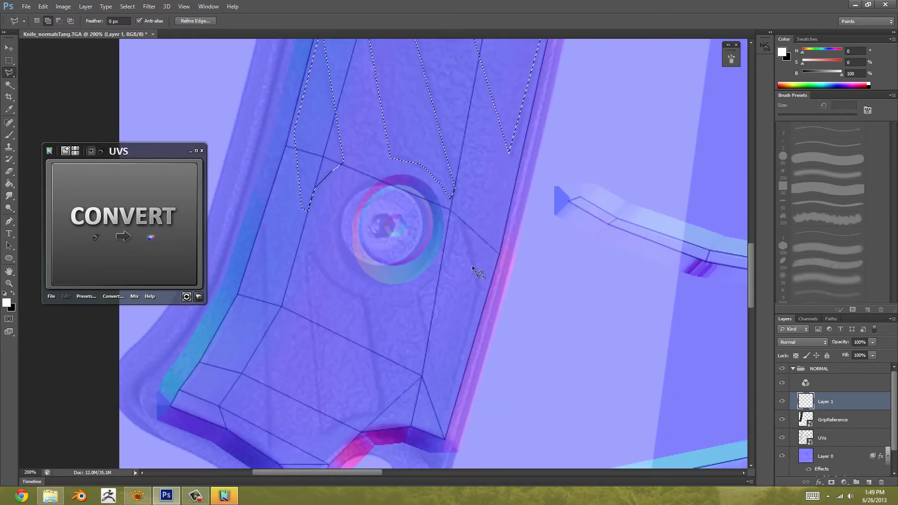
{"action": "left_click", "coordinate": [461, 220]}
{"action": "left_click", "coordinate": [481, 288]}
{"action": "left_click", "coordinate": [445, 414]}
{"action": "left_click", "coordinate": [418, 290]}
{"action": "left_click", "coordinate": [458, 221]}
Step: Add the central panel between the lower screw and the lanyard hole to the selection
{"action": "left_click_drag", "start_coordinate": [306, 256], "coordinate": [344, 209]}
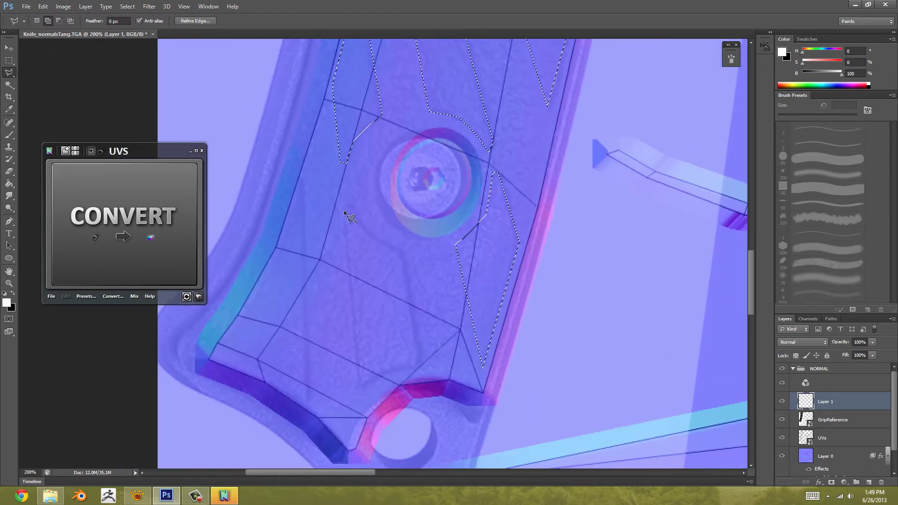
{"action": "left_click", "coordinate": [344, 207]}
{"action": "left_click", "coordinate": [351, 207]}
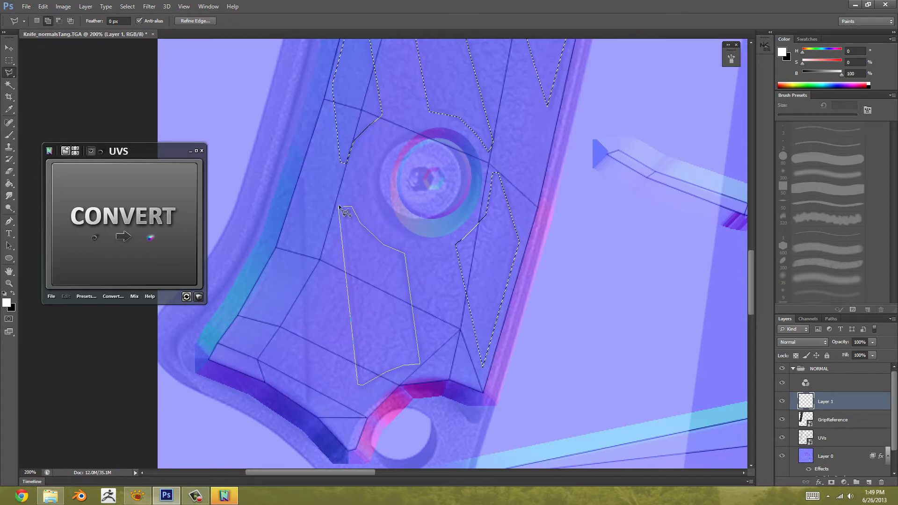
{"action": "left_click", "coordinate": [339, 206]}
Step: Add the tall triangular panel in the left corner of the grip's butt end to the selection
{"action": "left_click_drag", "start_coordinate": [305, 183], "coordinate": [316, 184]}
{"action": "left_click", "coordinate": [312, 184]}
{"action": "left_click", "coordinate": [317, 402]}
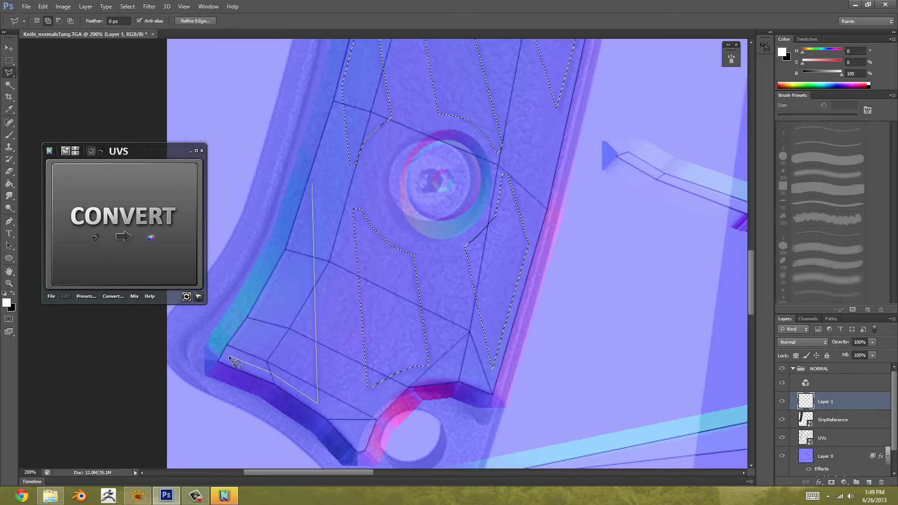
{"action": "left_click", "coordinate": [292, 255]}
{"action": "left_click", "coordinate": [300, 221]}
{"action": "left_click", "coordinate": [312, 184]}
Step: Fill all selected grip panels with white on Layer 1 and clear the selection
{"action": "scroll", "coordinate": [361, 201], "scroll_direction": "down", "scroll_amount": 3}
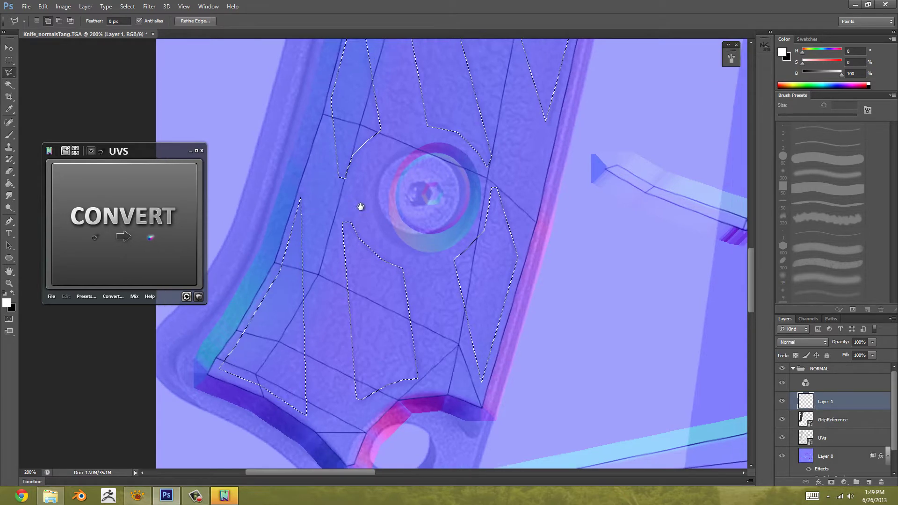
{"action": "scroll", "coordinate": [392, 180], "scroll_direction": "down", "scroll_amount": 2}
{"action": "scroll", "coordinate": [487, 245], "scroll_direction": "up", "scroll_amount": 1}
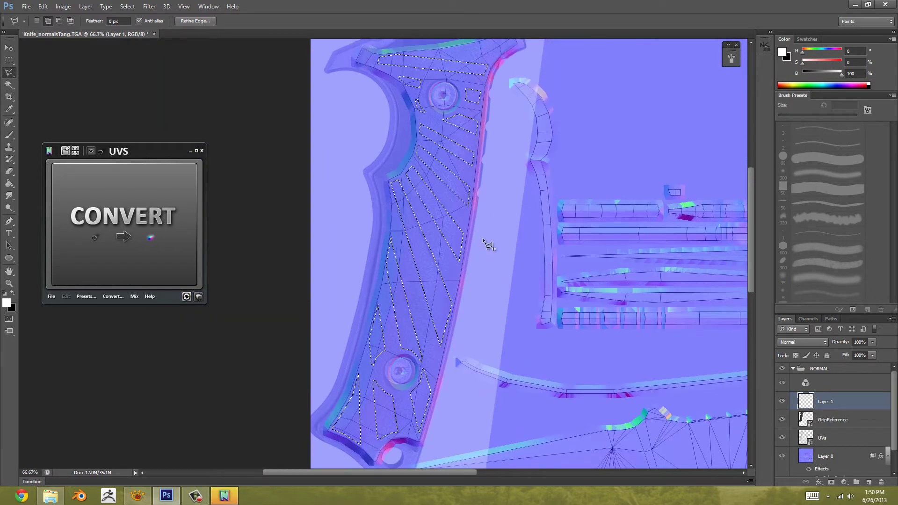
{"action": "key", "text": "g"}
{"action": "scroll", "coordinate": [422, 206], "scroll_direction": "down", "scroll_amount": 1}
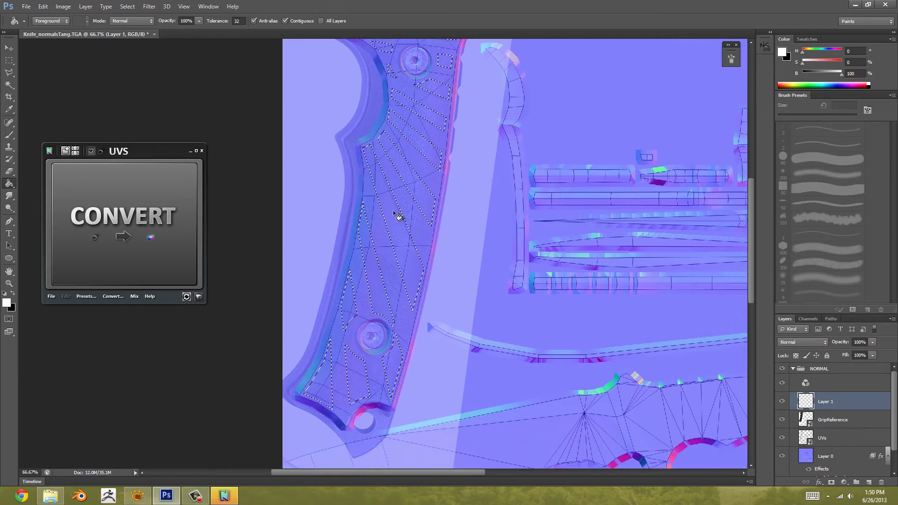
{"action": "scroll", "coordinate": [411, 215], "scroll_direction": "up", "scroll_amount": 1}
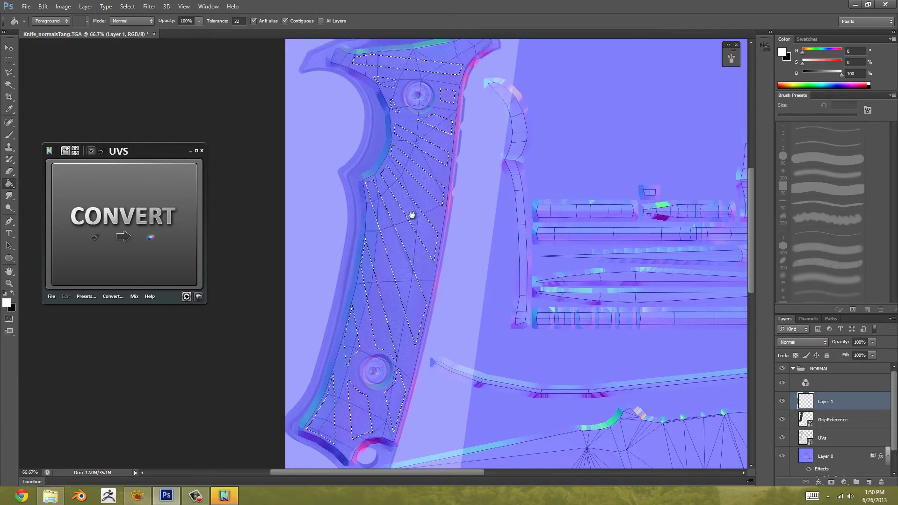
{"action": "left_click", "coordinate": [401, 268]}
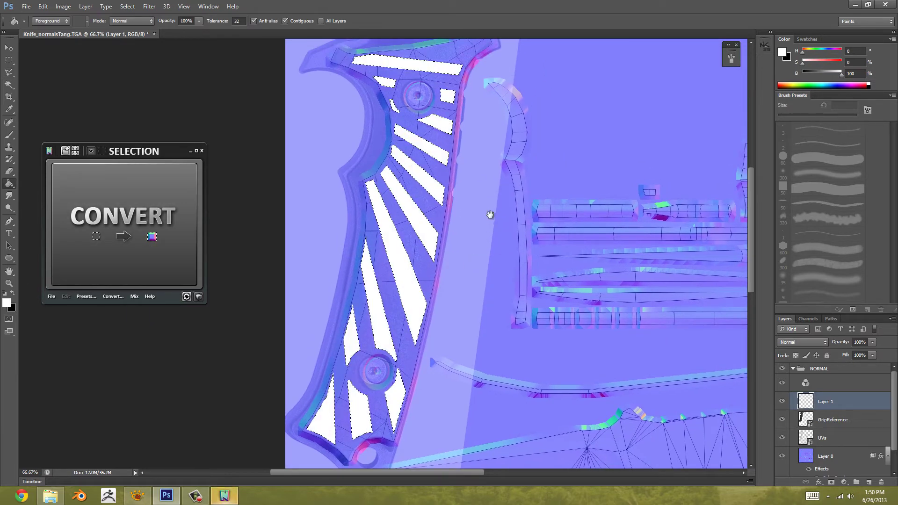
{"action": "mouse_move", "coordinate": [489, 213]}
{"action": "left_mouse_down"}
{"action": "mouse_move", "coordinate": [484, 187]}
{"action": "mouse_move", "coordinate": [511, 183]}
{"action": "left_mouse_up"}
{"action": "key", "text": "ctrl+d"}
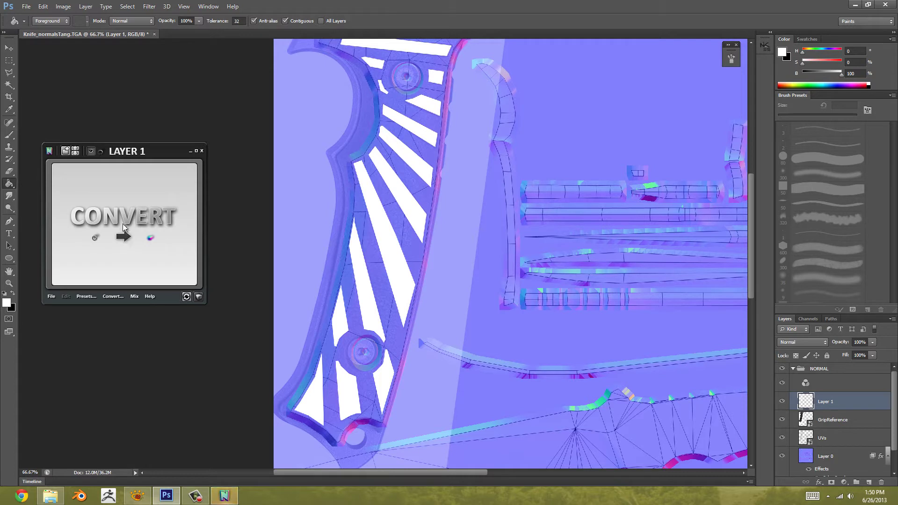
Step: Convert the filled panel layer to normal map detail with nDo2 and set its slant to Down
{"action": "left_click", "coordinate": [119, 197]}
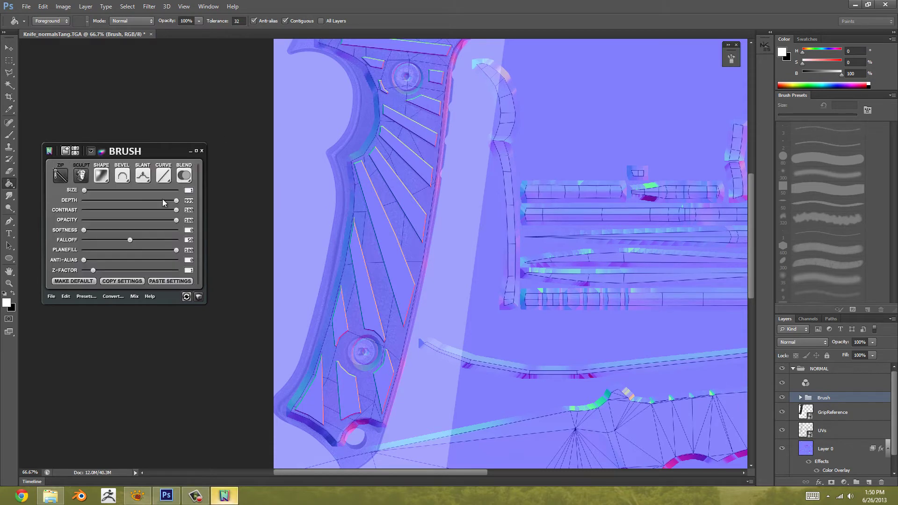
{"action": "left_click", "coordinate": [143, 176]}
{"action": "left_click", "coordinate": [125, 212]}
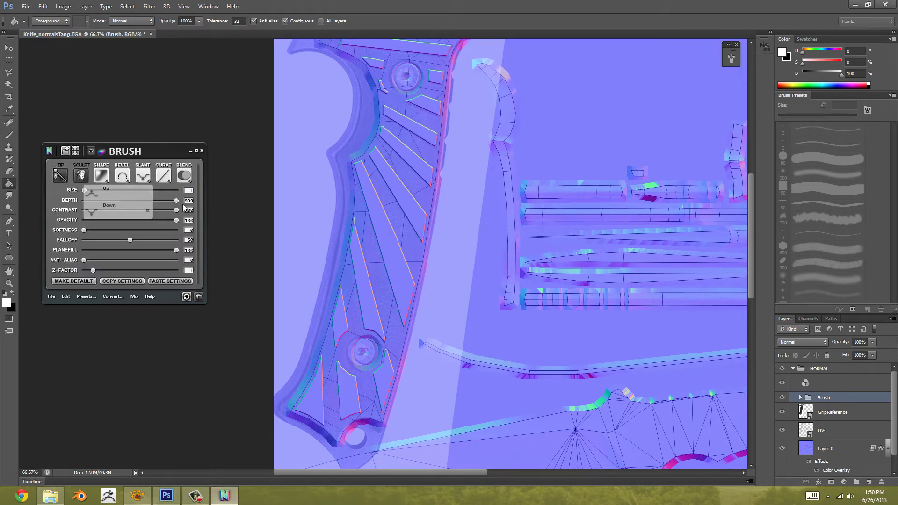
Step: Try the Half Round curve on the panel edges, and replace it with the Gaussian curve
{"action": "scroll", "coordinate": [406, 198], "scroll_direction": "up", "scroll_amount": 3}
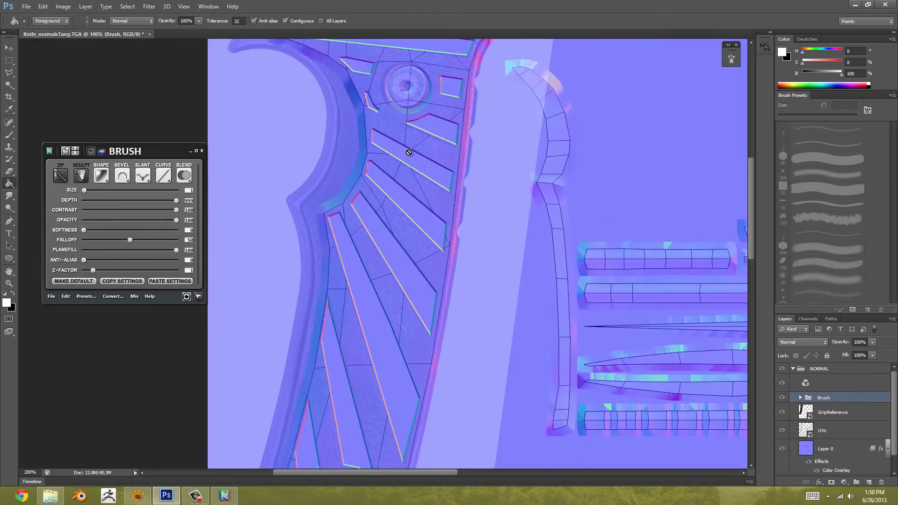
{"action": "left_click", "coordinate": [169, 176]}
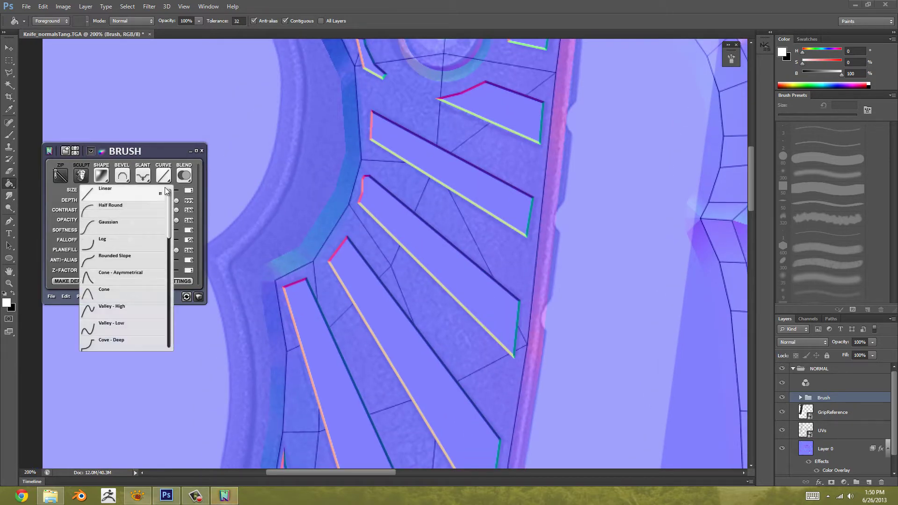
{"action": "left_click", "coordinate": [148, 211]}
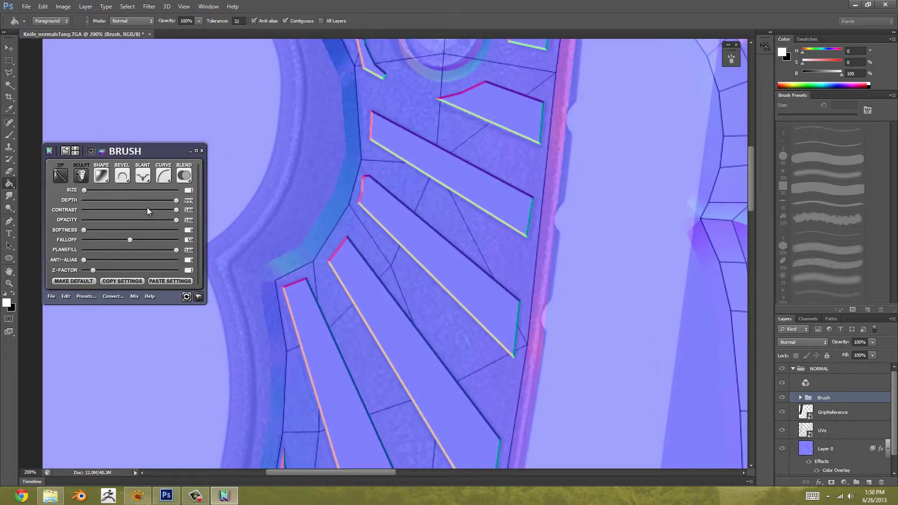
{"action": "left_click", "coordinate": [166, 175]}
{"action": "left_click", "coordinate": [145, 228]}
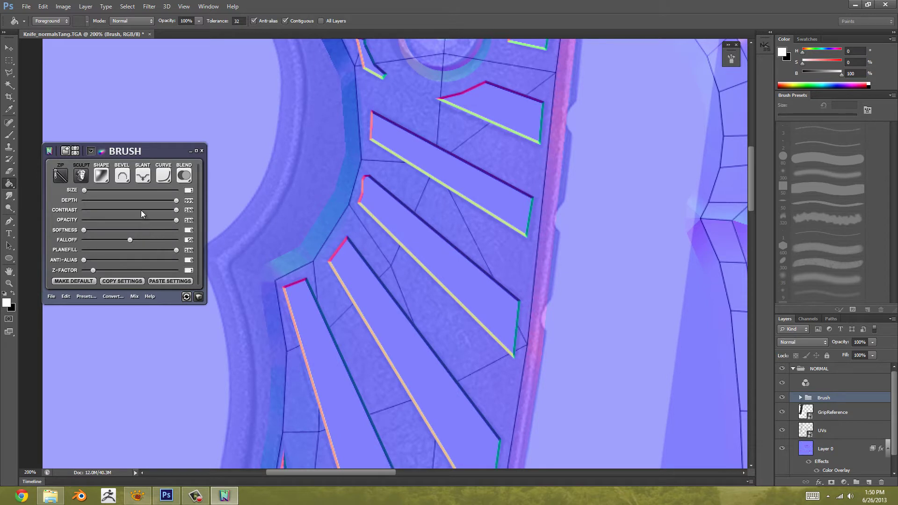
Step: Try the Outer bevel on the grip panels, and set the bevel type to Emboss
{"action": "left_click", "coordinate": [124, 180]}
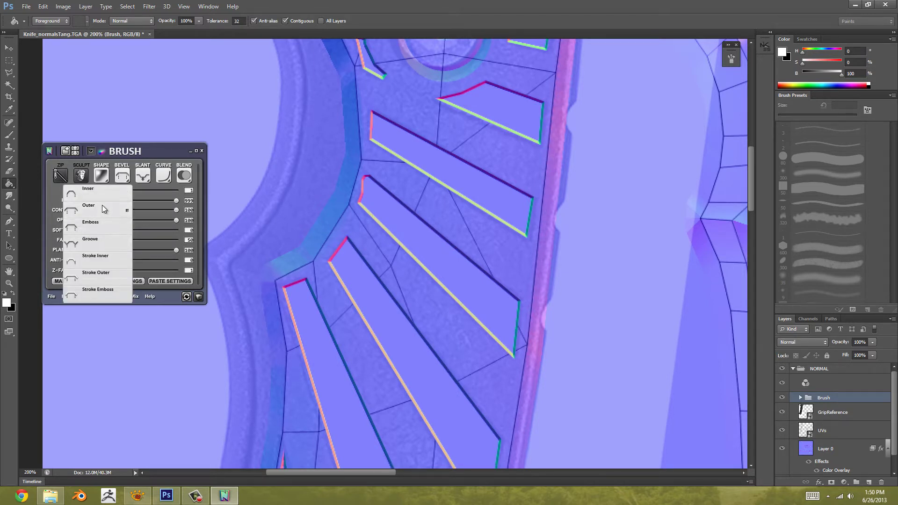
{"action": "left_click", "coordinate": [102, 205]}
{"action": "left_click", "coordinate": [122, 177]}
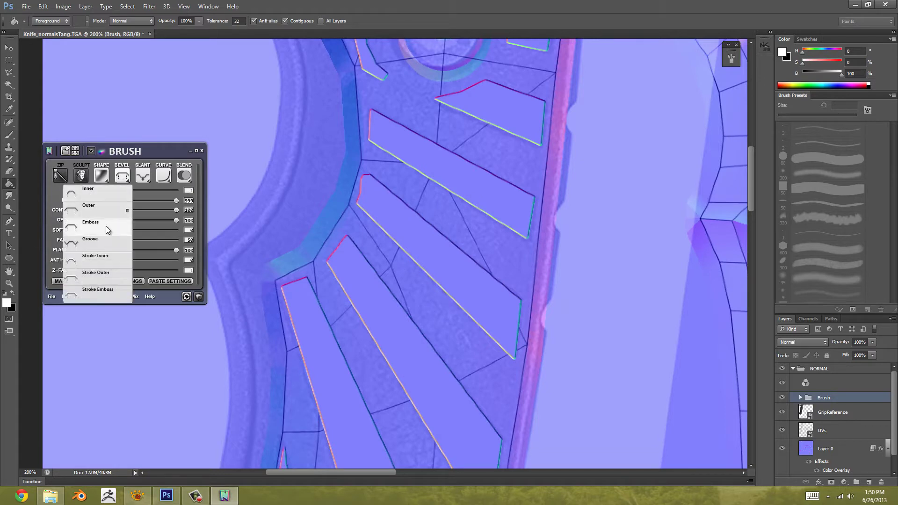
{"action": "left_click", "coordinate": [106, 228]}
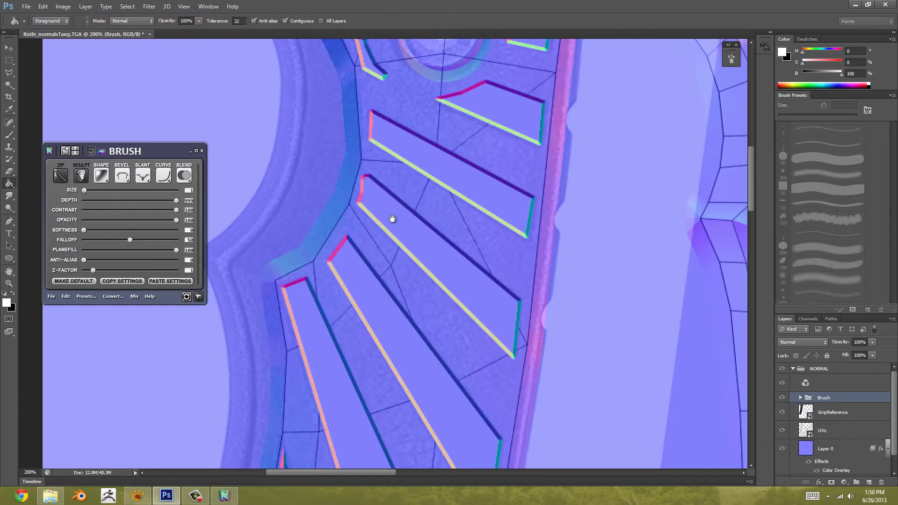
Step: Raise the panel detail's Softness to 3 and hide the GripReference and UVs layers
{"action": "left_click_drag", "start_coordinate": [393, 219], "coordinate": [395, 343]}
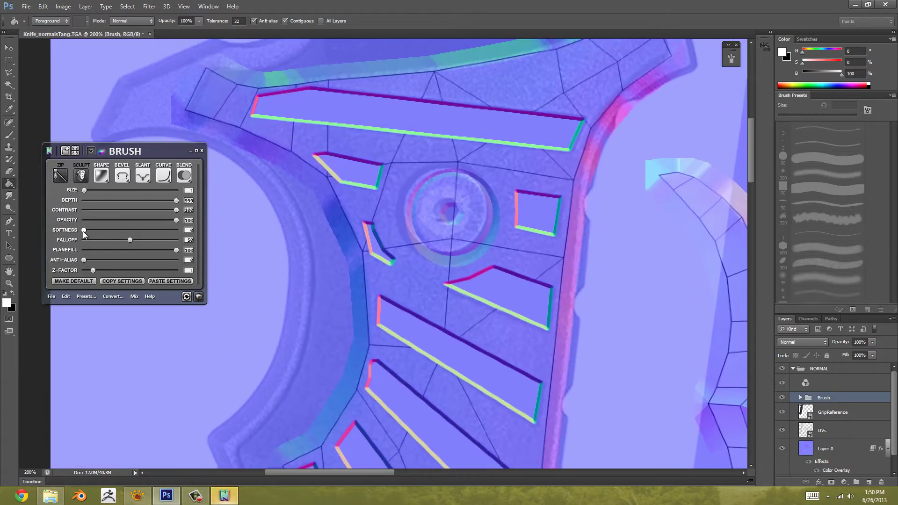
{"action": "left_click_drag", "start_coordinate": [83, 230], "coordinate": [100, 231]}
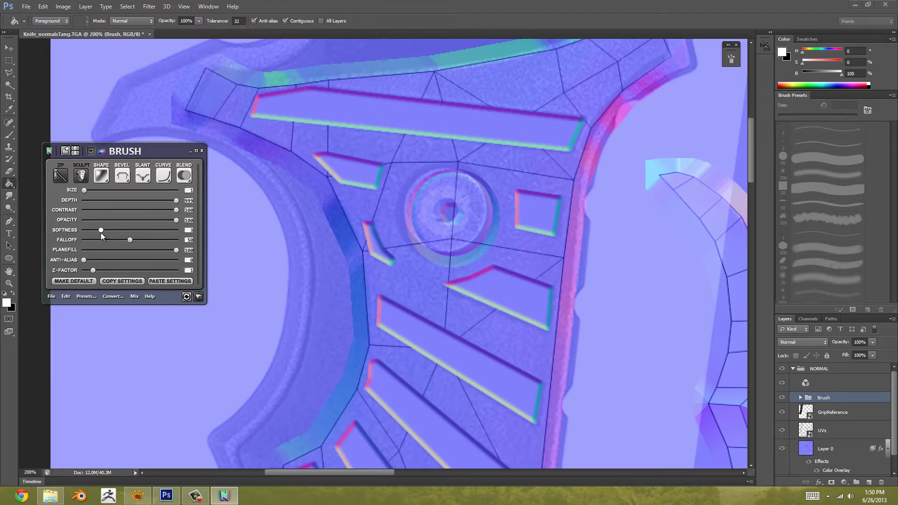
{"action": "left_click", "coordinate": [781, 412]}
{"action": "left_click", "coordinate": [782, 430]}
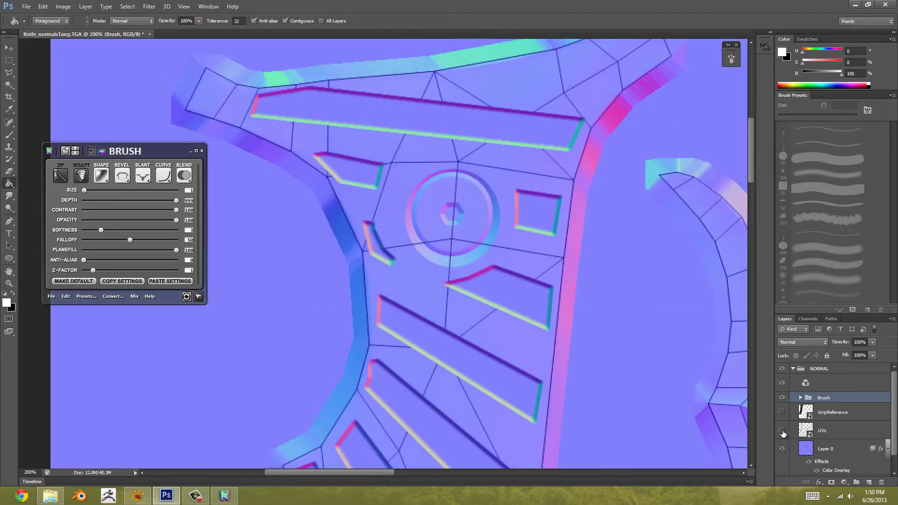
Step: Check the panels along the grip and set the detail's blend mode to Overlay
{"action": "left_click_drag", "start_coordinate": [503, 189], "coordinate": [496, 253]}
{"action": "scroll", "coordinate": [416, 132], "scroll_direction": "down", "scroll_amount": 10}
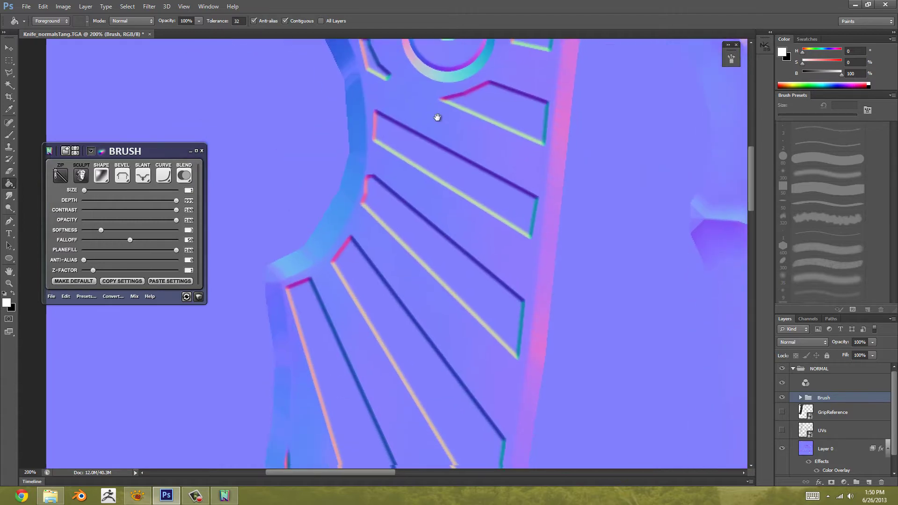
{"action": "scroll", "coordinate": [436, 130], "scroll_direction": "down", "scroll_amount": 10}
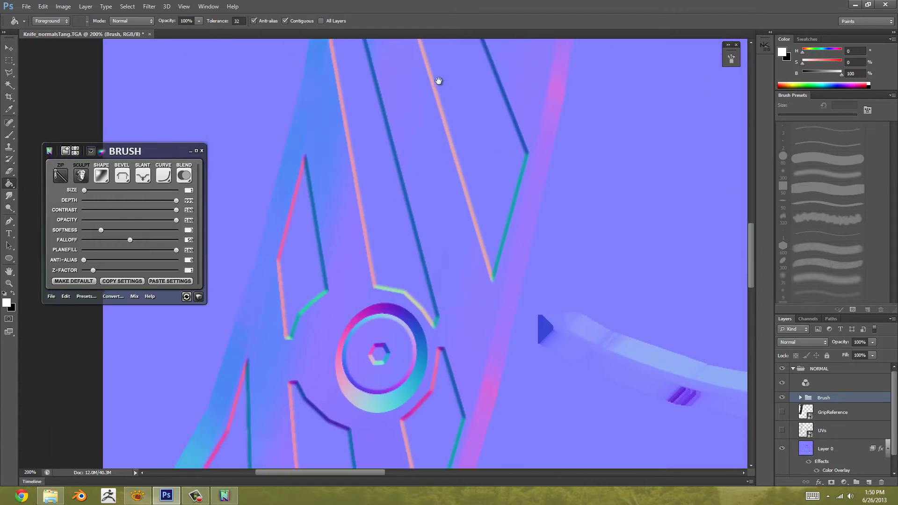
{"action": "left_click", "coordinate": [185, 180]}
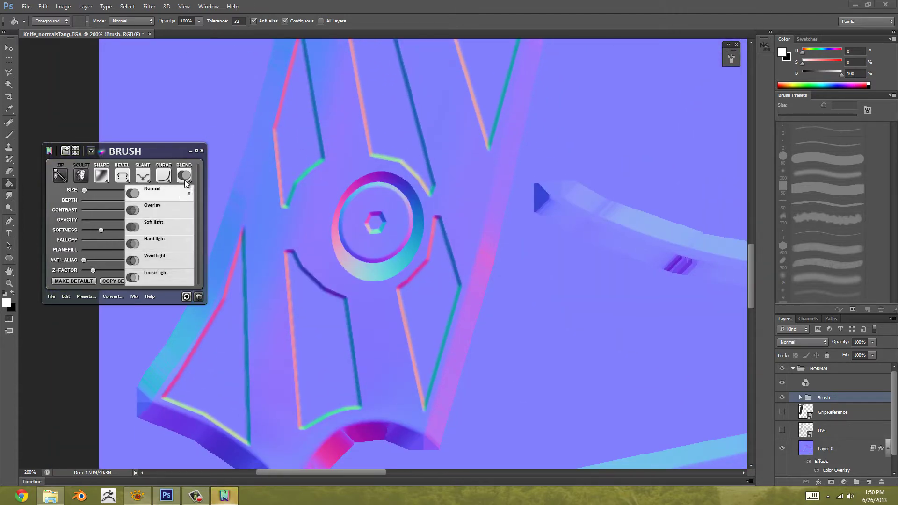
{"action": "left_click", "coordinate": [164, 210]}
Step: Raise the panel detail's Anti-Alias setting to its maximum
{"action": "scroll", "coordinate": [380, 98], "scroll_direction": "up", "scroll_amount": 15}
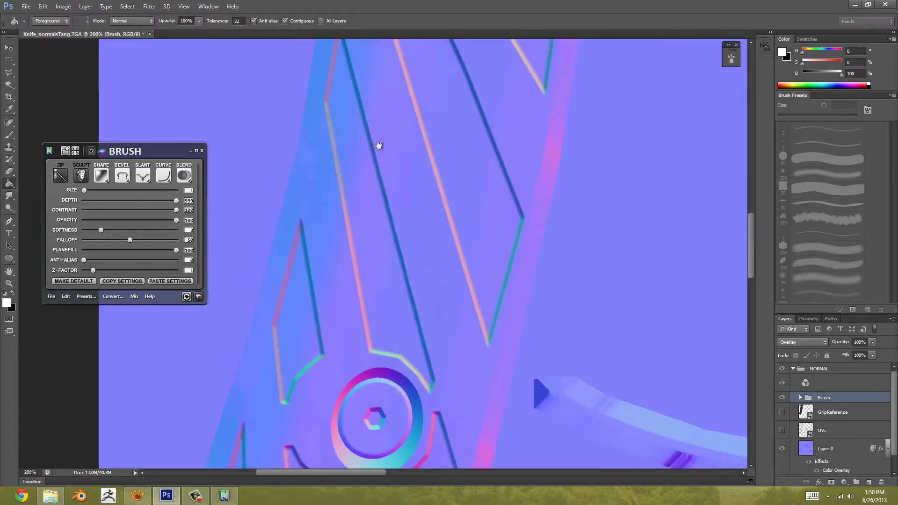
{"action": "scroll", "coordinate": [358, 178], "scroll_direction": "up", "scroll_amount": 5}
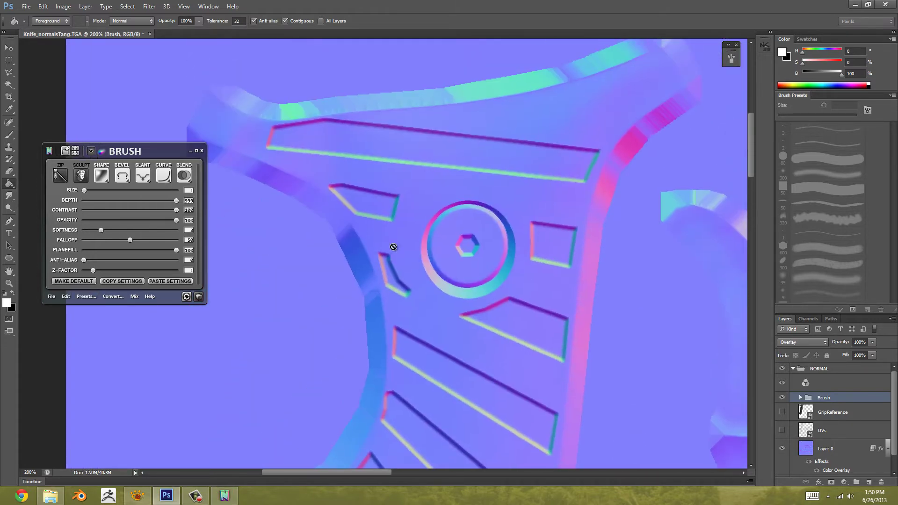
{"action": "scroll", "coordinate": [393, 249], "scroll_direction": "down", "scroll_amount": 10}
{"action": "scroll", "coordinate": [375, 134], "scroll_direction": "down", "scroll_amount": 10}
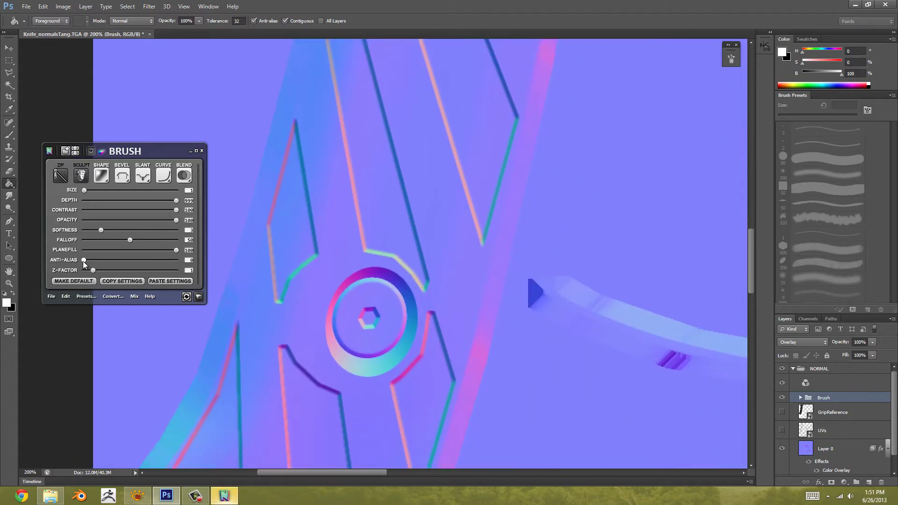
{"action": "left_click_drag", "start_coordinate": [84, 260], "coordinate": [208, 268]}
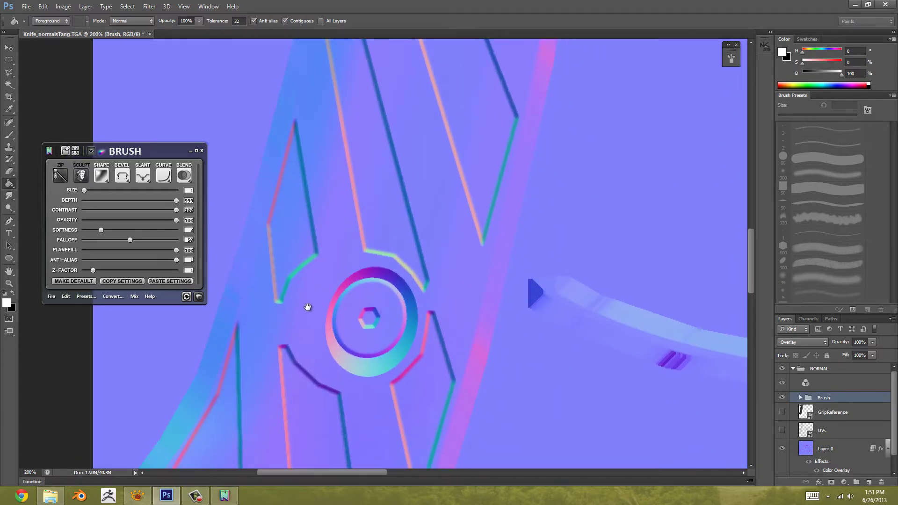
Step: Set the panel detail's Softness to 4 and check the edges along the whole grip
{"action": "left_click_drag", "start_coordinate": [307, 307], "coordinate": [325, 176]}
{"action": "left_click_drag", "start_coordinate": [101, 230], "coordinate": [112, 230]}
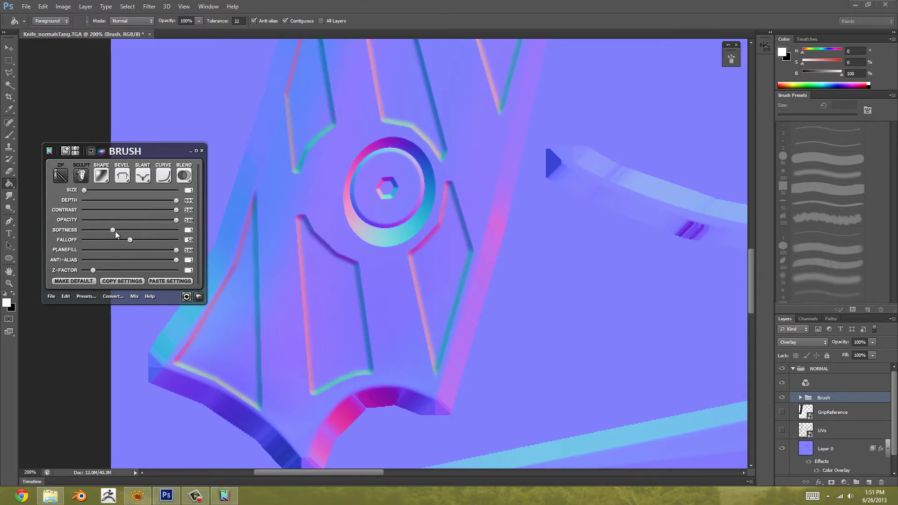
{"action": "left_click", "coordinate": [357, 207]}
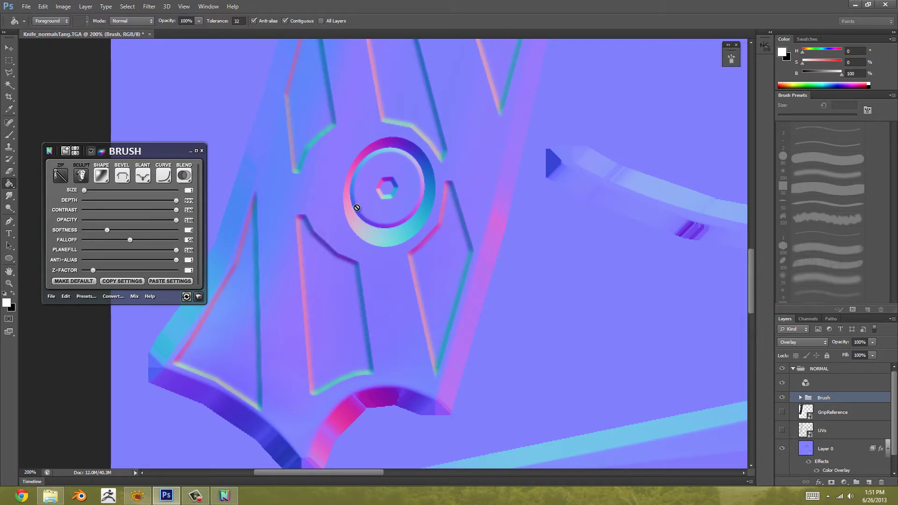
{"action": "scroll", "coordinate": [360, 133], "scroll_direction": "up", "scroll_amount": 10}
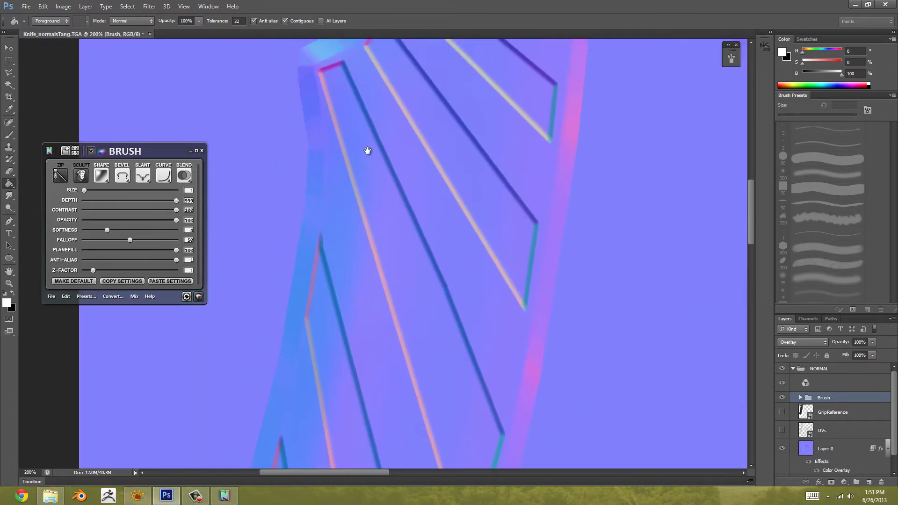
{"action": "scroll", "coordinate": [385, 178], "scroll_direction": "up", "scroll_amount": 10}
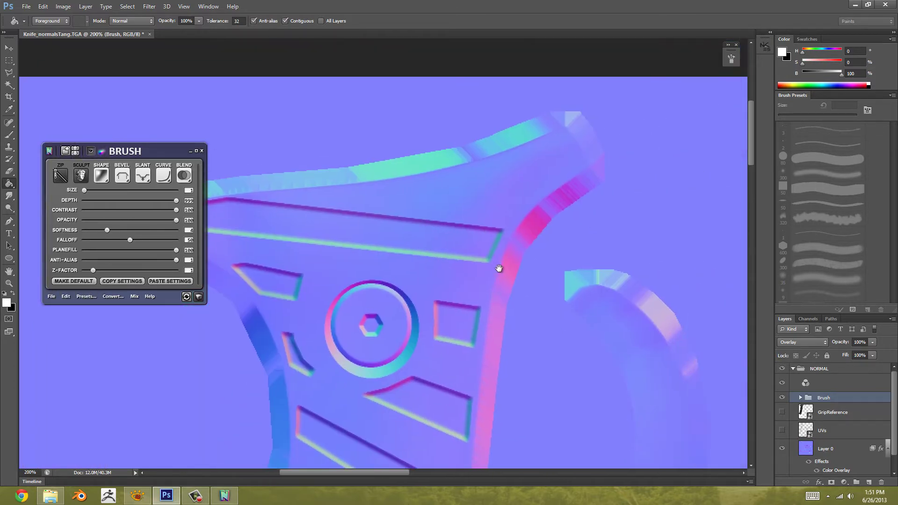
Step: Preview the normal map on the 3D cube and inspect the grip panel detail up close
{"action": "left_click_drag", "start_coordinate": [604, 265], "coordinate": [398, 148]}
{"action": "scroll", "coordinate": [424, 167], "scroll_direction": "down", "scroll_amount": 5}
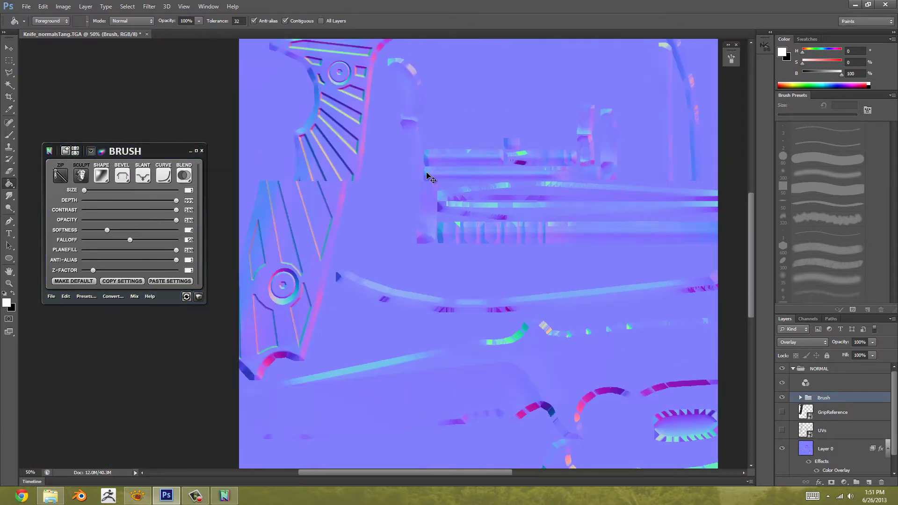
{"action": "left_click", "coordinate": [199, 297]}
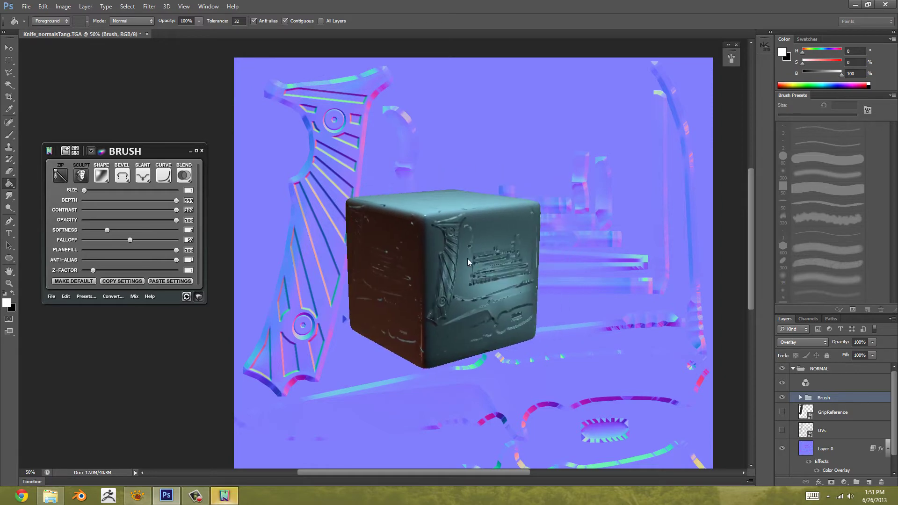
{"action": "left_click_drag", "start_coordinate": [491, 257], "coordinate": [431, 244]}
{"action": "scroll", "coordinate": [437, 240], "scroll_direction": "up", "scroll_amount": 5}
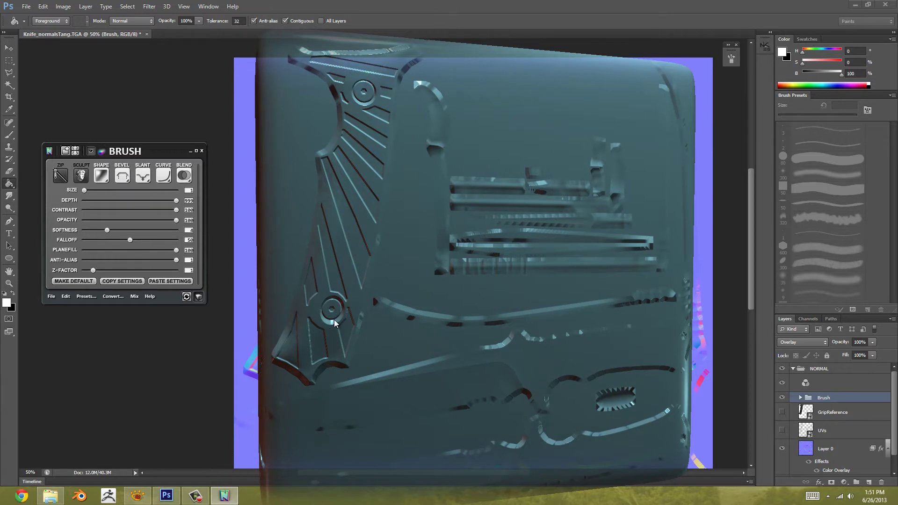
{"action": "left_click_drag", "start_coordinate": [392, 286], "coordinate": [381, 285]}
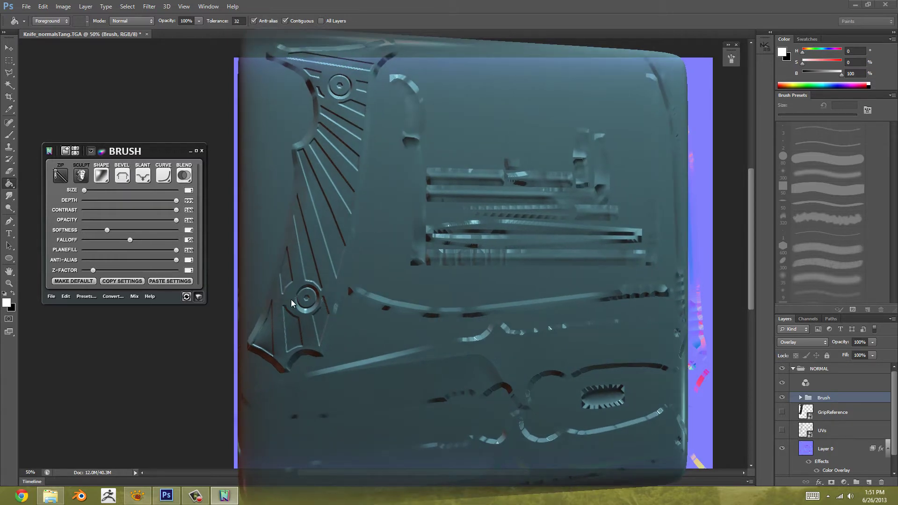
{"action": "left_click", "coordinate": [472, 18]}
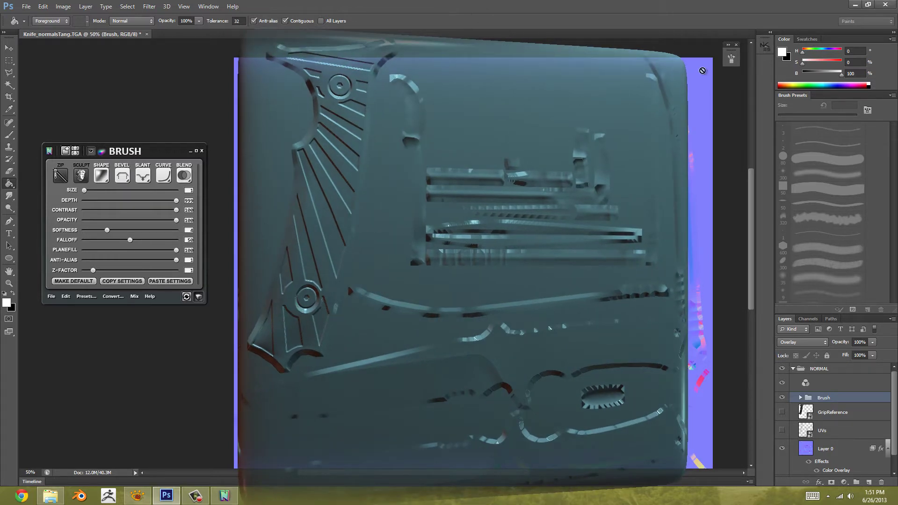
{"action": "left_click", "coordinate": [199, 297]}
Step: Examine the panel edges around the grip's lower bolt
{"action": "left_click_drag", "start_coordinate": [386, 259], "coordinate": [456, 166]}
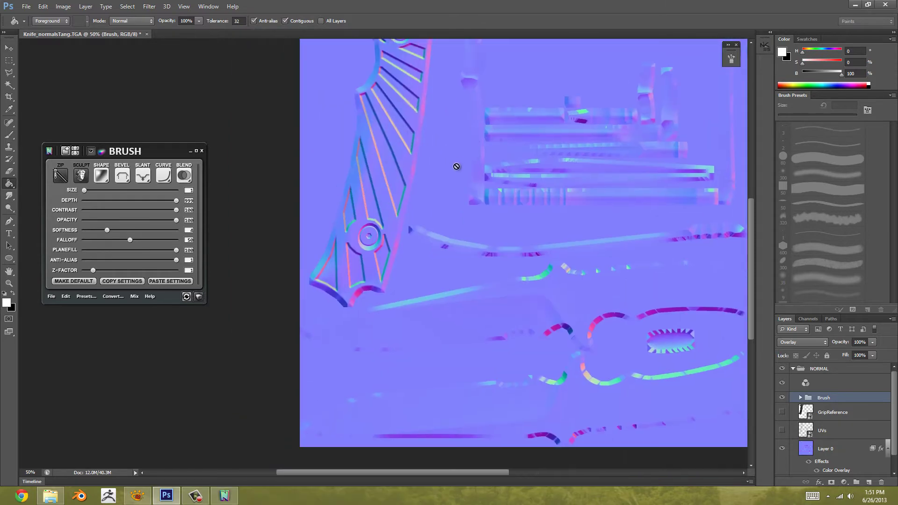
{"action": "scroll", "coordinate": [432, 200], "scroll_direction": "up", "scroll_amount": 3}
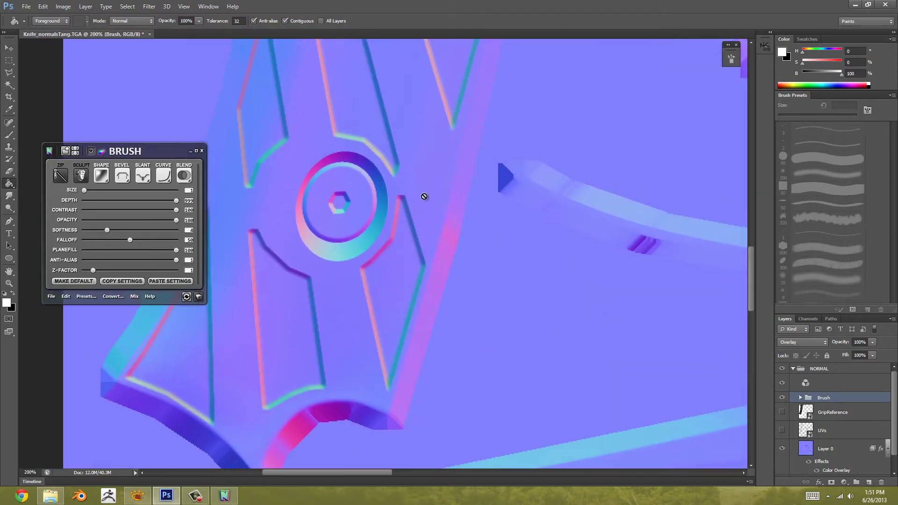
{"action": "scroll", "coordinate": [446, 235], "scroll_direction": "up", "scroll_amount": 2}
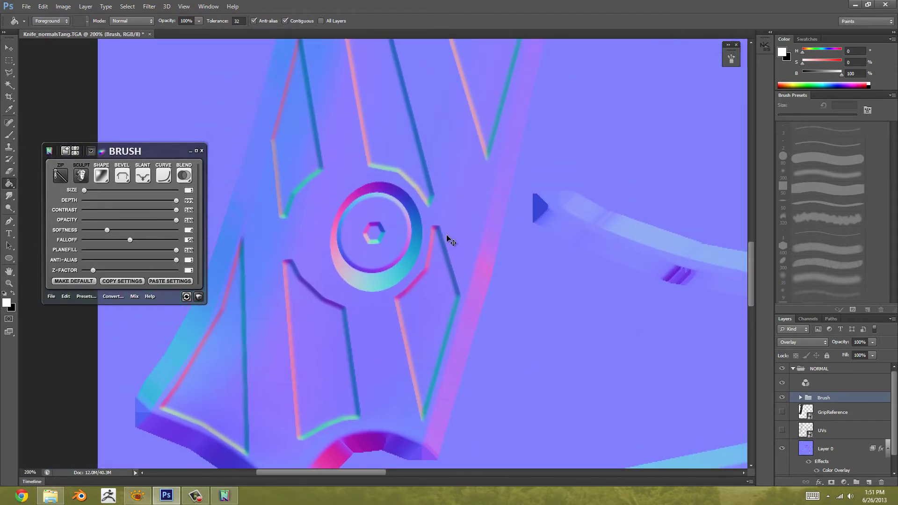
{"action": "scroll", "coordinate": [447, 236], "scroll_direction": "down", "scroll_amount": 1}
{"action": "left_click_drag", "start_coordinate": [427, 222], "coordinate": [421, 245]}
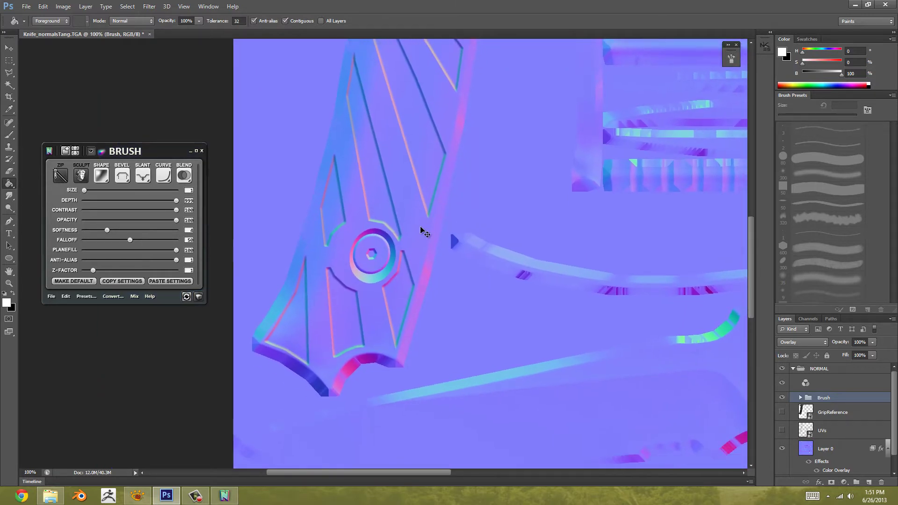
{"action": "scroll", "coordinate": [422, 228], "scroll_direction": "up", "scroll_amount": 1}
{"action": "left_click_drag", "start_coordinate": [369, 234], "coordinate": [396, 196]}
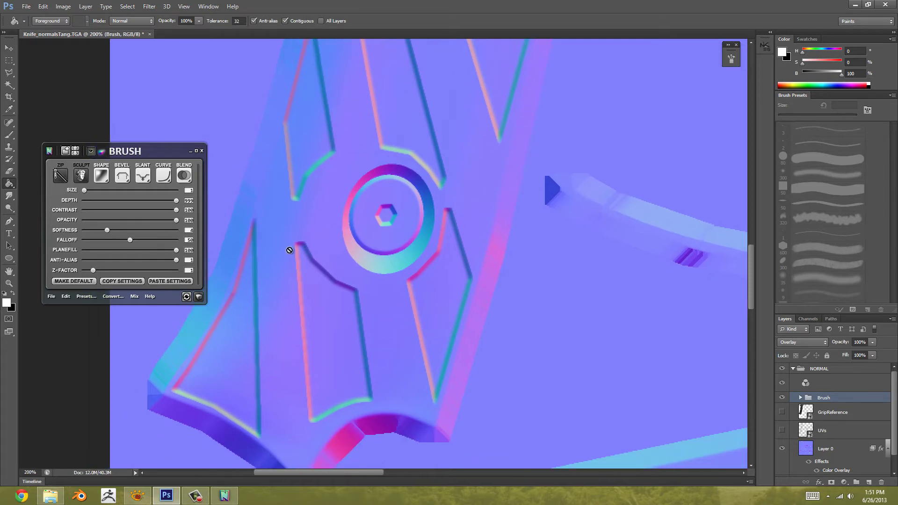
Step: Try to move the panel directly below the lower bolt using a polygonal lasso selection, and clear the selection
{"action": "left_click", "coordinate": [9, 60]}
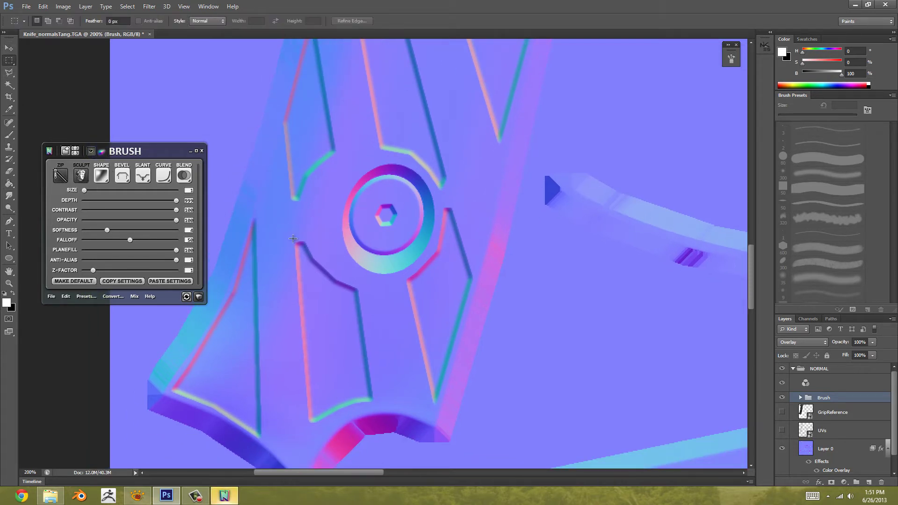
{"action": "key", "text": "l"}
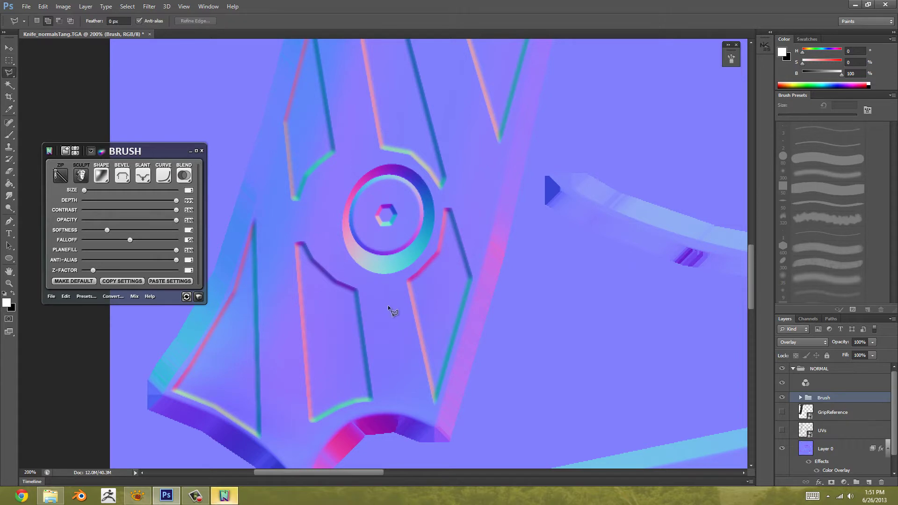
{"action": "left_click", "coordinate": [388, 305]}
{"action": "left_click", "coordinate": [290, 437]}
{"action": "left_click", "coordinate": [387, 407]}
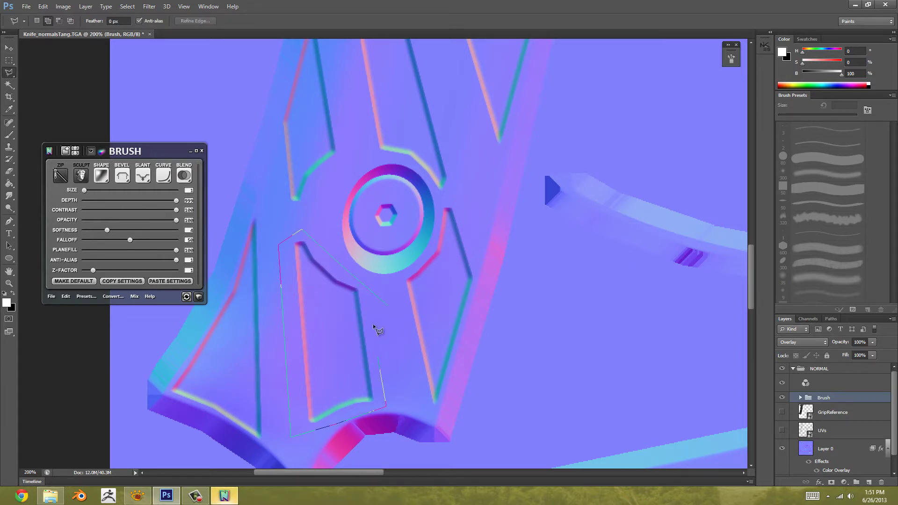
{"action": "left_click", "coordinate": [388, 305]}
{"action": "left_click_drag", "start_coordinate": [343, 304], "coordinate": [350, 297]}
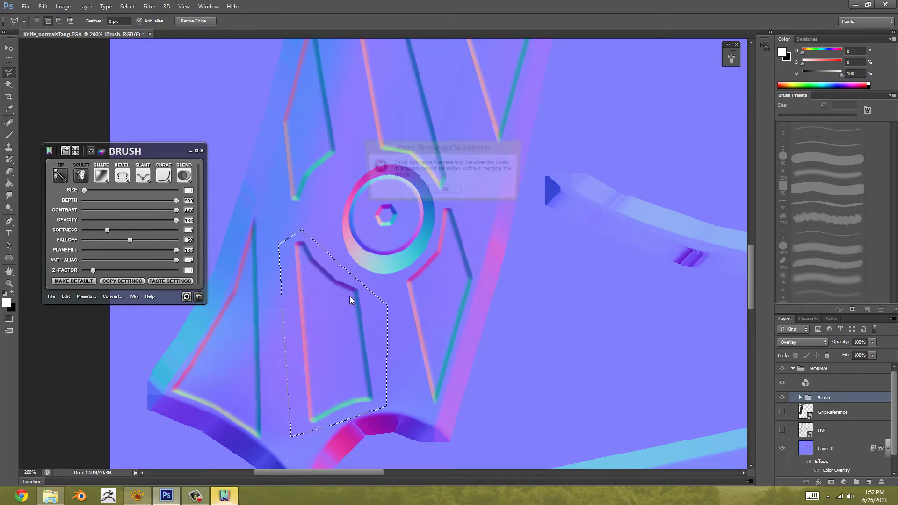
{"action": "left_click", "coordinate": [445, 192]}
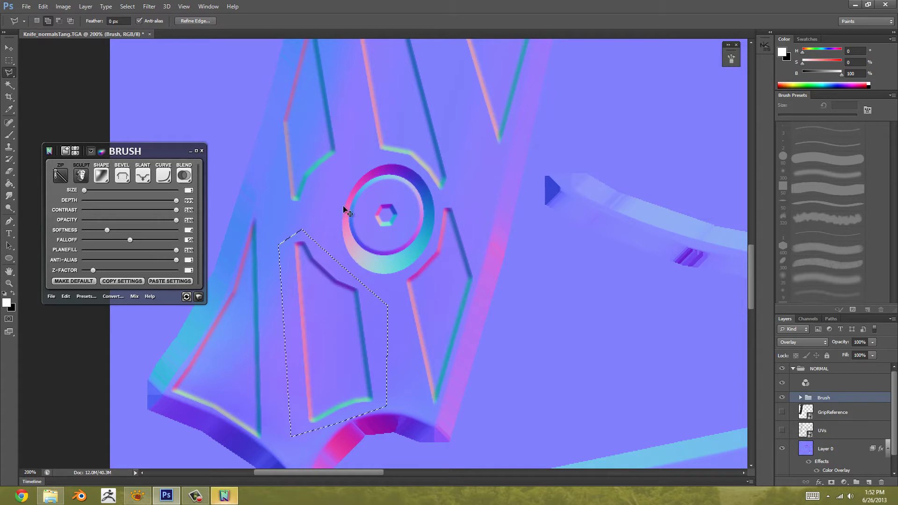
{"action": "key", "text": "ctrl+d"}
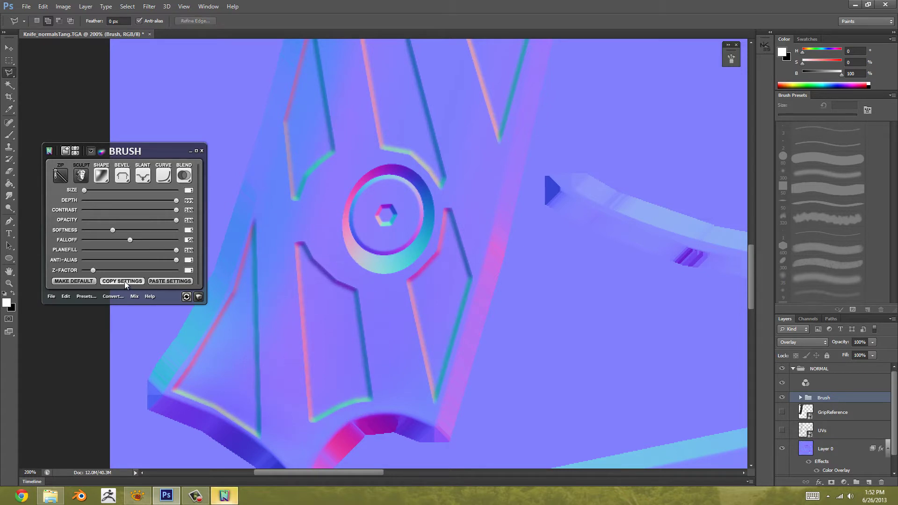
Step: Set the panel detail's Softness to 4 and copy its settings
{"action": "left_click_drag", "start_coordinate": [410, 206], "coordinate": [405, 258]}
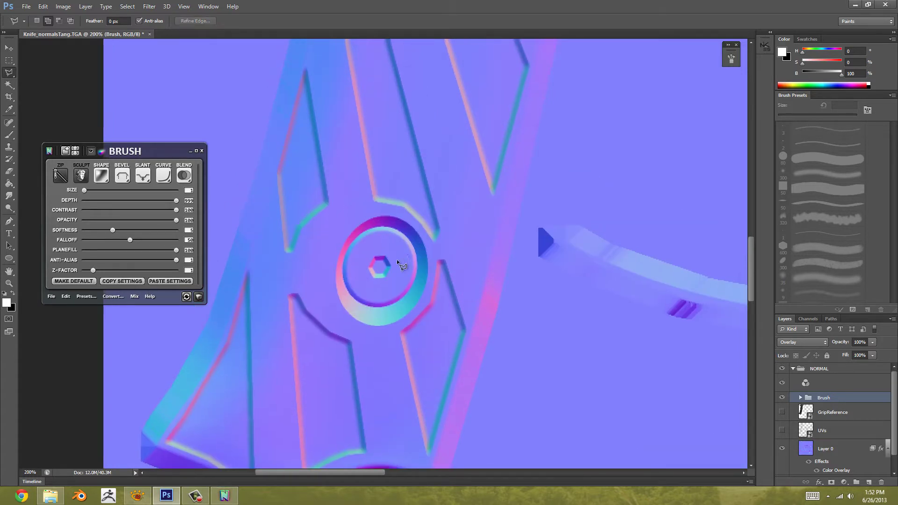
{"action": "left_click_drag", "start_coordinate": [112, 232], "coordinate": [105, 232]}
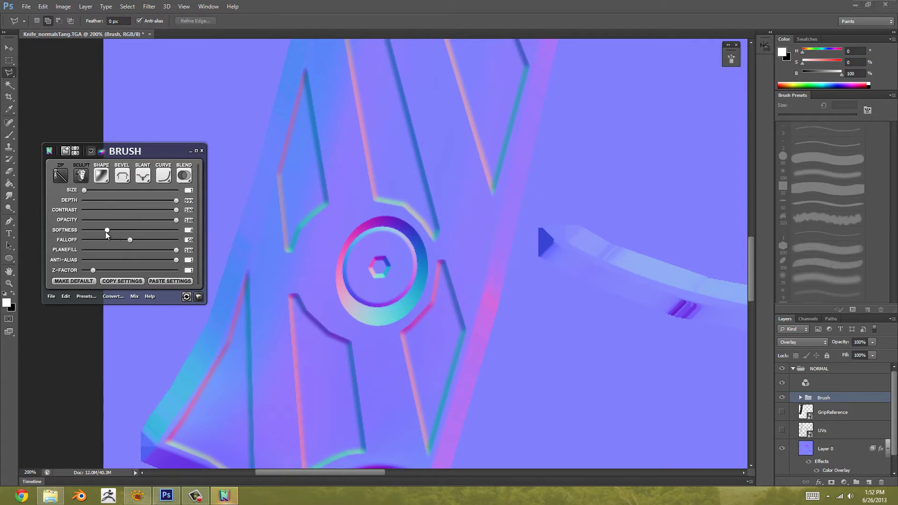
{"action": "left_click", "coordinate": [122, 281]}
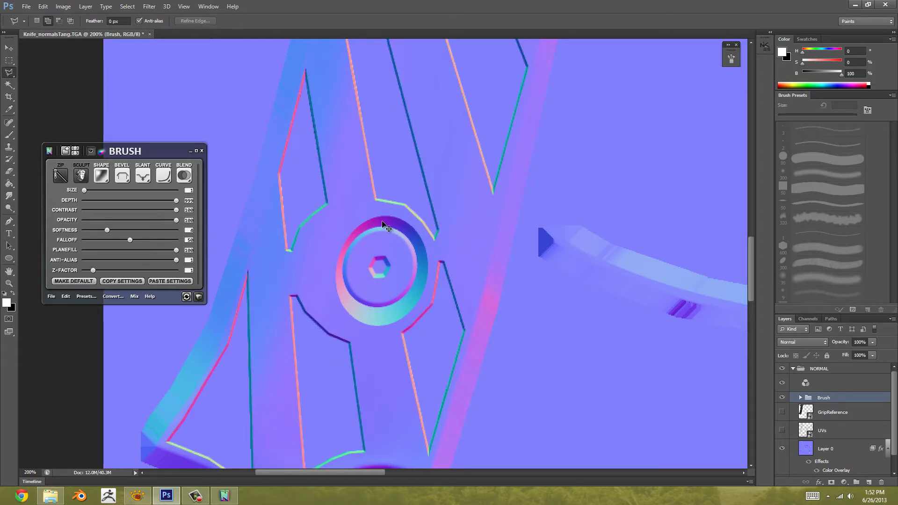
Step: Revert the Brush group to a single layer with the grip panels in flat white
{"action": "mouse_move", "coordinate": [332, 259]}
{"action": "left_mouse_down"}
{"action": "mouse_move", "coordinate": [340, 217]}
{"action": "mouse_move", "coordinate": [378, 250]}
{"action": "left_mouse_up"}
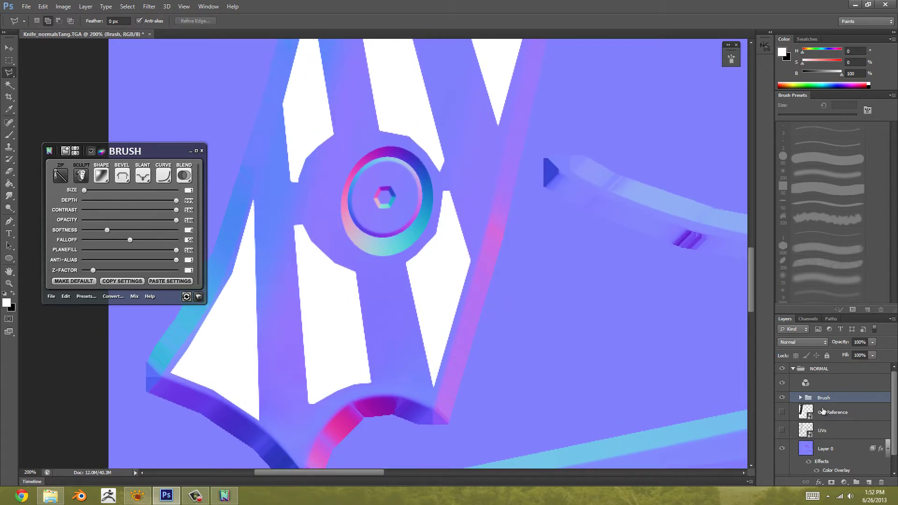
{"action": "left_click", "coordinate": [801, 399]}
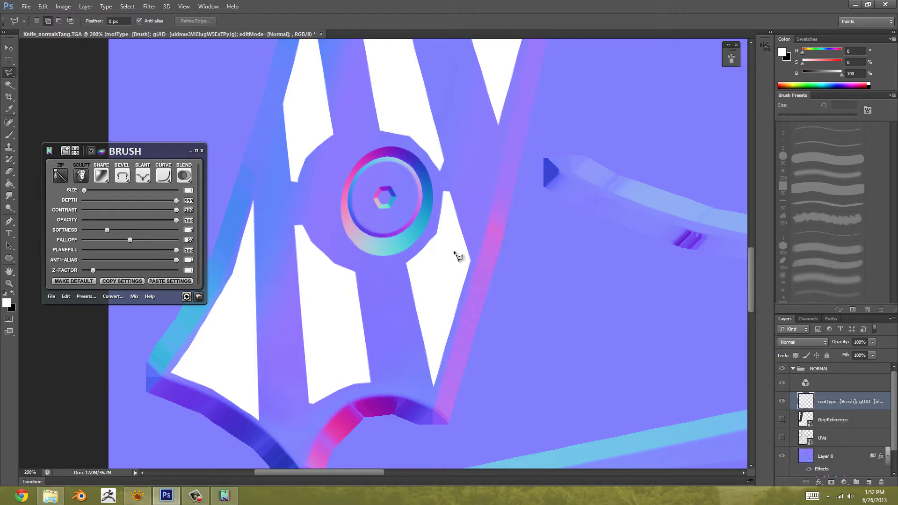
{"action": "left_click_drag", "start_coordinate": [435, 193], "coordinate": [447, 215]}
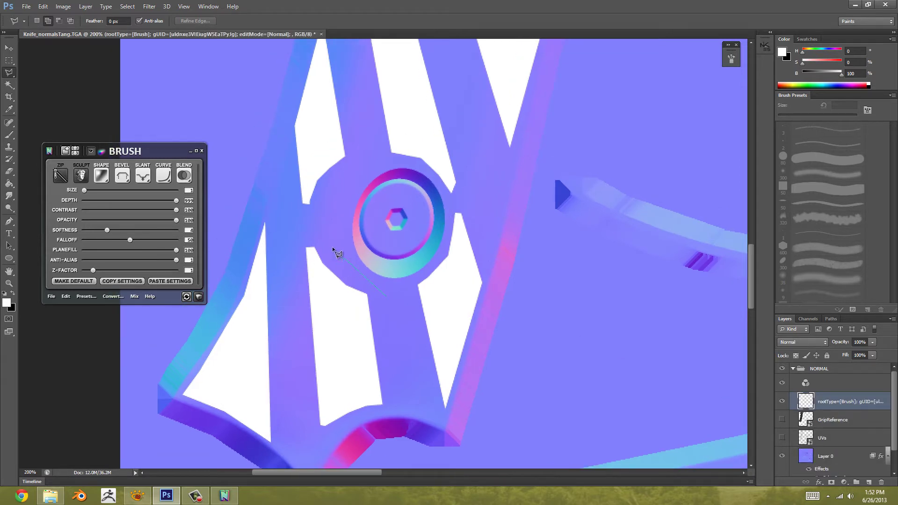
{"action": "key", "text": "Escape"}
{"action": "mouse_move", "coordinate": [416, 227]}
{"action": "left_mouse_down"}
{"action": "mouse_move", "coordinate": [413, 278]}
{"action": "mouse_move", "coordinate": [397, 296]}
{"action": "mouse_move", "coordinate": [393, 242]}
{"action": "left_mouse_up"}
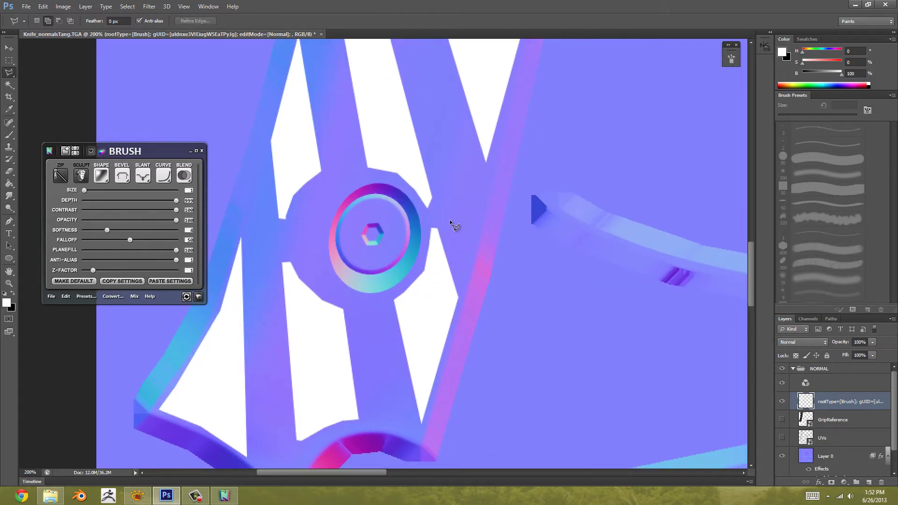
Step: Outline the white panels surrounding the lower bolt with a polygonal lasso selection
{"action": "left_click_drag", "start_coordinate": [316, 185], "coordinate": [322, 220]}
{"action": "key", "text": "ctrl+minus"}
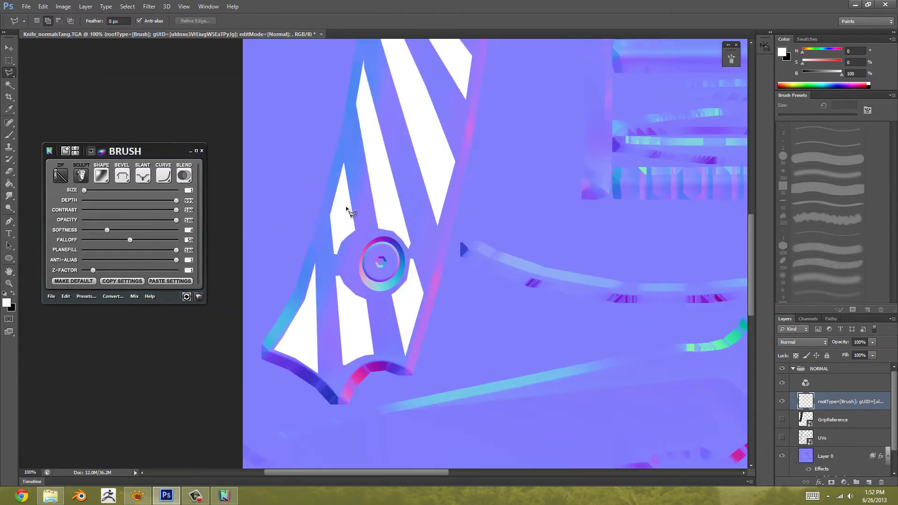
{"action": "mouse_move", "coordinate": [413, 273]}
{"action": "left_mouse_down"}
{"action": "mouse_move", "coordinate": [411, 363]}
{"action": "mouse_move", "coordinate": [397, 174]}
{"action": "mouse_move", "coordinate": [401, 184]}
{"action": "left_mouse_up"}
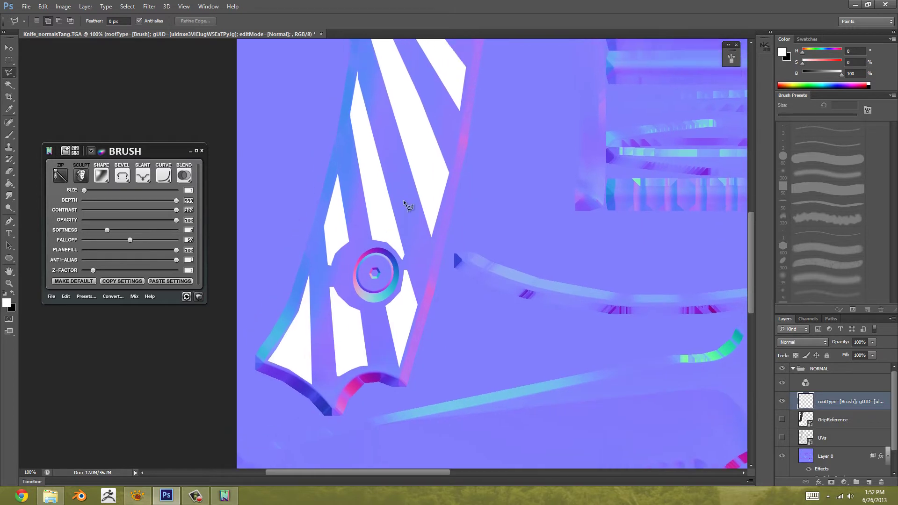
{"action": "left_click", "coordinate": [414, 267]}
{"action": "left_click", "coordinate": [363, 64]}
{"action": "left_click", "coordinate": [346, 58]}
{"action": "left_click", "coordinate": [315, 241]}
{"action": "left_click", "coordinate": [335, 398]}
{"action": "left_click", "coordinate": [397, 400]}
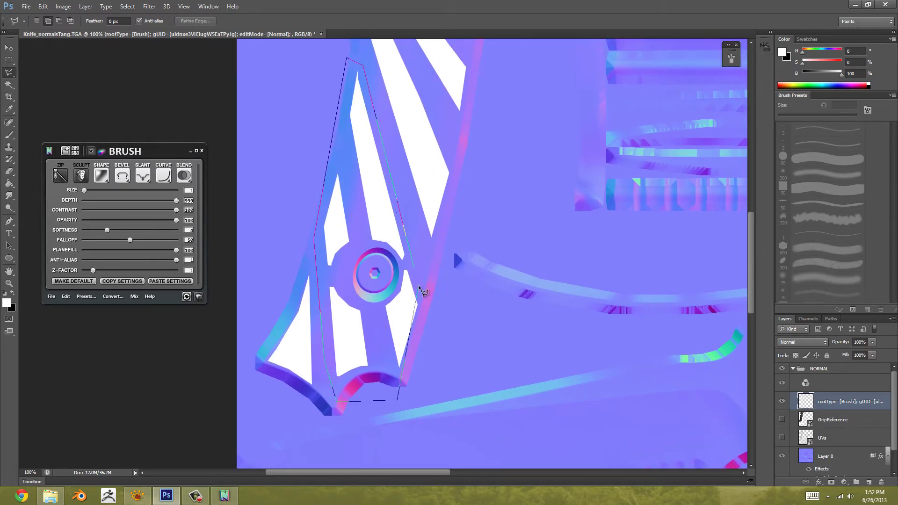
{"action": "left_click", "coordinate": [428, 303]}
{"action": "left_click", "coordinate": [406, 270]}
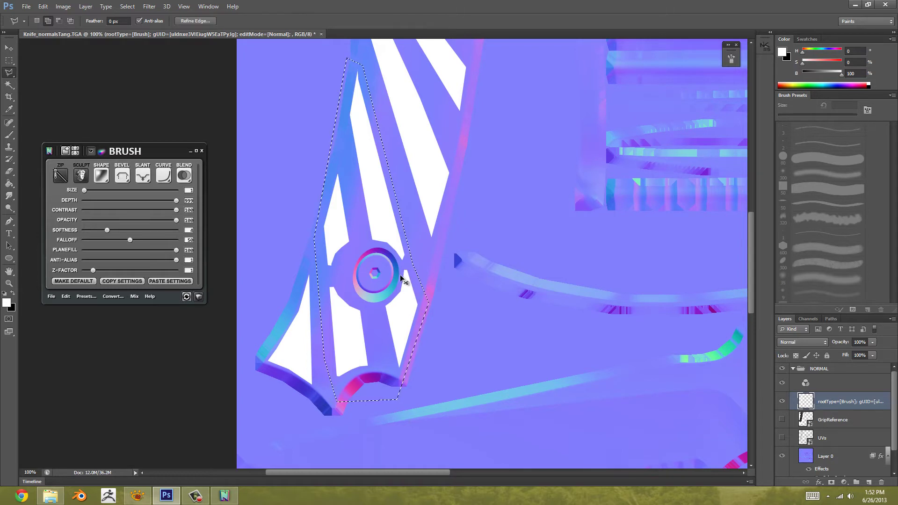
{"action": "left_click_drag", "start_coordinate": [406, 269], "coordinate": [405, 276]}
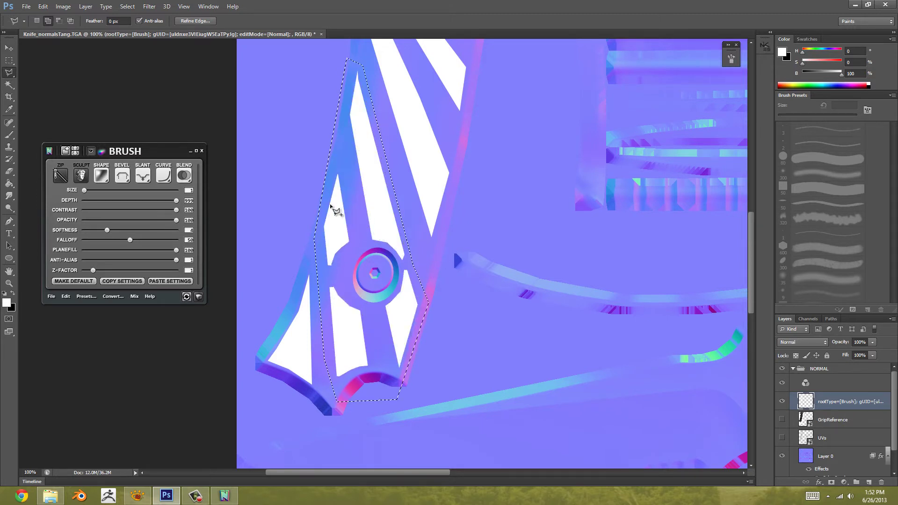
Step: Erase the panel corners around the bolts with an 80 px hard round eraser to leave circular clearances
{"action": "key", "text": "e"}
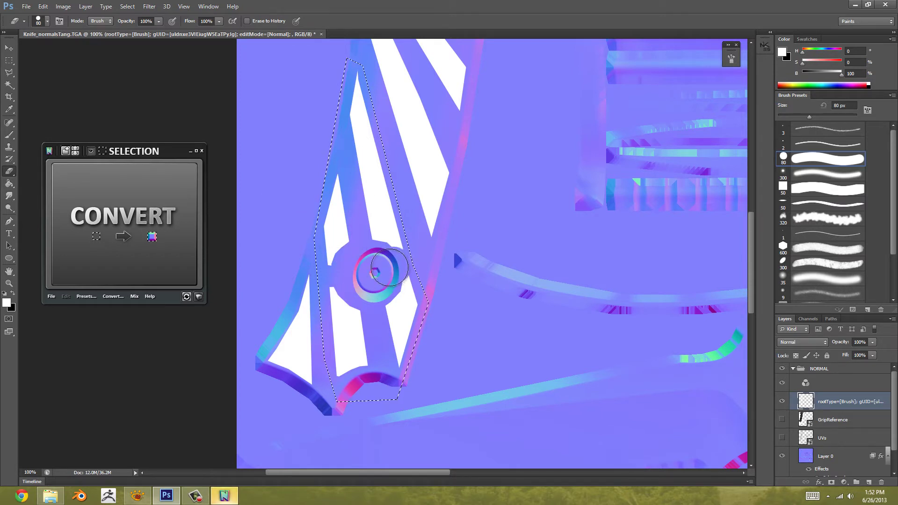
{"action": "mouse_move", "coordinate": [379, 254]}
{"action": "left_mouse_down"}
{"action": "mouse_move", "coordinate": [390, 282]}
{"action": "mouse_move", "coordinate": [378, 294]}
{"action": "mouse_move", "coordinate": [390, 280]}
{"action": "mouse_move", "coordinate": [380, 291]}
{"action": "mouse_move", "coordinate": [342, 280]}
{"action": "mouse_move", "coordinate": [360, 291]}
{"action": "mouse_move", "coordinate": [358, 261]}
{"action": "mouse_move", "coordinate": [384, 293]}
{"action": "mouse_move", "coordinate": [359, 334]}
{"action": "mouse_move", "coordinate": [363, 312]}
{"action": "mouse_move", "coordinate": [430, 315]}
{"action": "mouse_move", "coordinate": [413, 343]}
{"action": "mouse_move", "coordinate": [437, 329]}
{"action": "mouse_move", "coordinate": [422, 364]}
{"action": "mouse_move", "coordinate": [438, 283]}
{"action": "mouse_move", "coordinate": [437, 337]}
{"action": "left_mouse_up"}
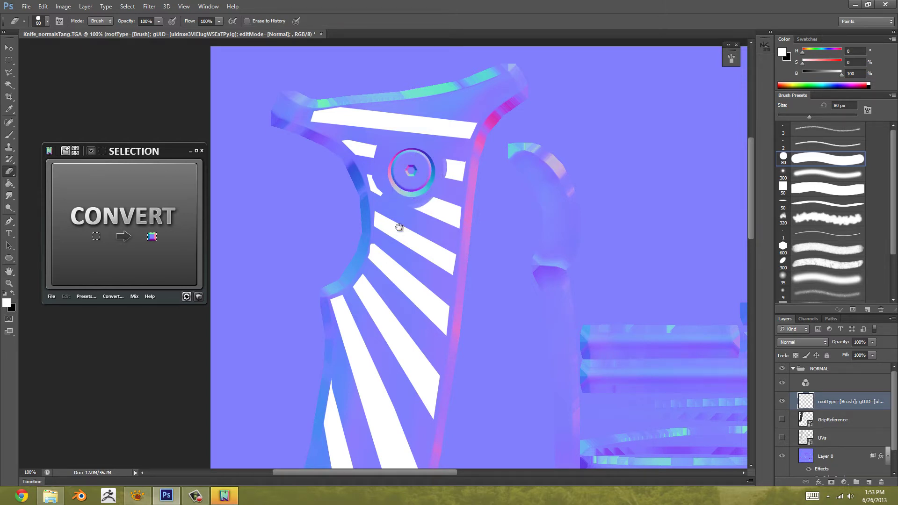
{"action": "left_click_drag", "start_coordinate": [399, 227], "coordinate": [457, 162]}
{"action": "left_click_drag", "start_coordinate": [386, 289], "coordinate": [397, 61]}
{"action": "mouse_move", "coordinate": [377, 262]}
{"action": "left_mouse_down"}
{"action": "mouse_move", "coordinate": [363, 223]}
{"action": "mouse_move", "coordinate": [380, 251]}
{"action": "mouse_move", "coordinate": [401, 251]}
{"action": "mouse_move", "coordinate": [407, 224]}
{"action": "mouse_move", "coordinate": [405, 250]}
{"action": "mouse_move", "coordinate": [380, 255]}
{"action": "mouse_move", "coordinate": [391, 268]}
{"action": "mouse_move", "coordinate": [386, 237]}
{"action": "mouse_move", "coordinate": [387, 267]}
{"action": "left_mouse_up"}
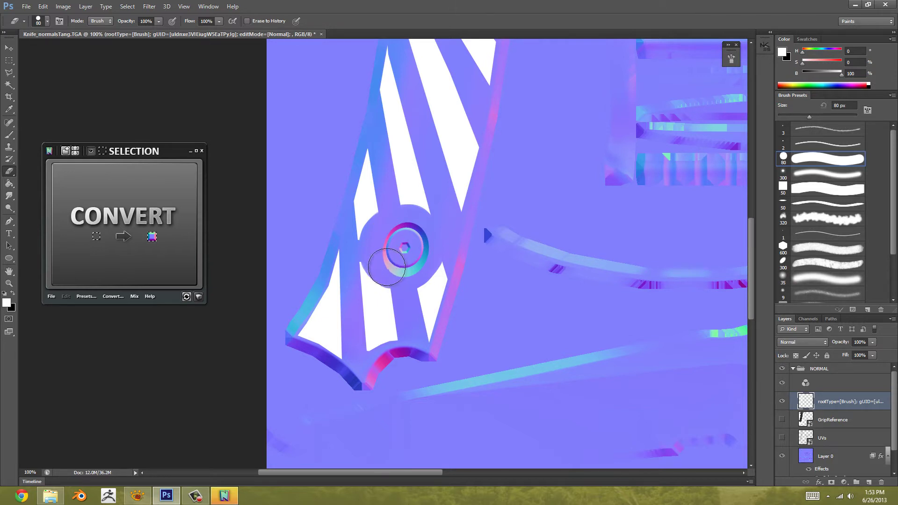
{"action": "left_click_drag", "start_coordinate": [435, 208], "coordinate": [406, 230]}
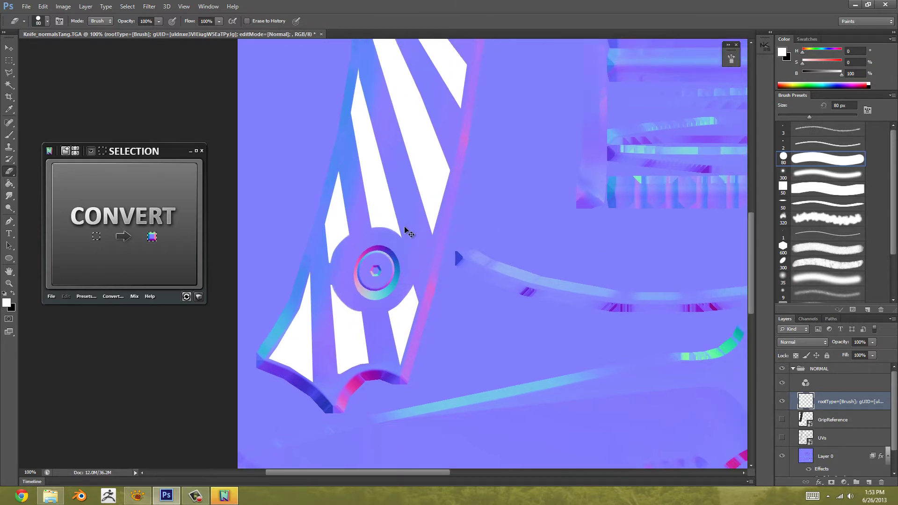
{"action": "scroll", "coordinate": [407, 232], "scroll_direction": "down", "scroll_amount": 4}
{"action": "scroll", "coordinate": [405, 227], "scroll_direction": "up", "scroll_amount": 3}
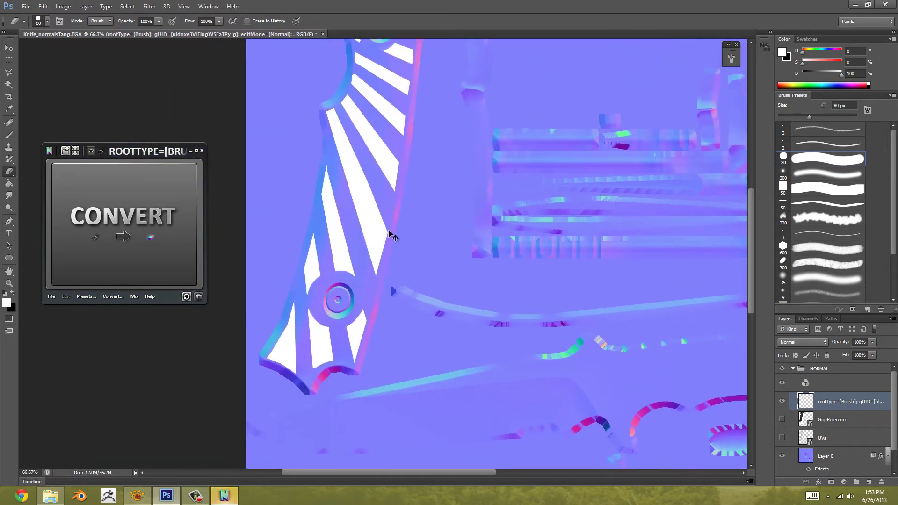
{"action": "scroll", "coordinate": [377, 233], "scroll_direction": "up", "scroll_amount": 2}
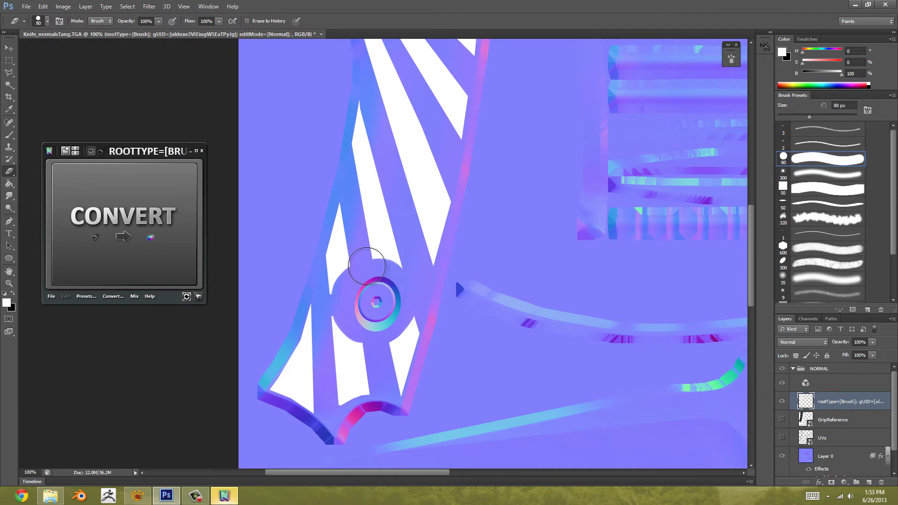
{"action": "mouse_move", "coordinate": [368, 281]}
{"action": "left_mouse_down"}
{"action": "mouse_move", "coordinate": [391, 238]}
{"action": "mouse_move", "coordinate": [364, 287]}
{"action": "left_mouse_up"}
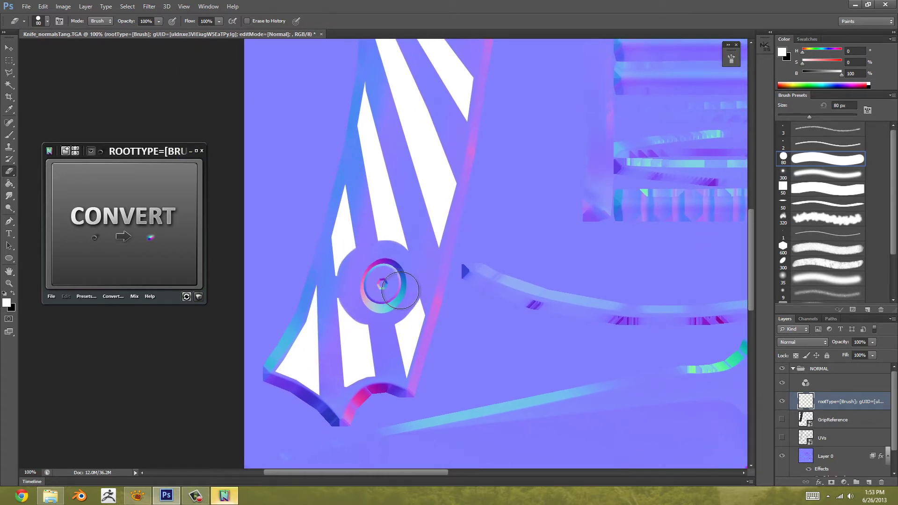
Step: Clean the leftover fringe from the white panel edges around the upper bolt with the 80 px eraser
{"action": "scroll", "coordinate": [385, 263], "scroll_direction": "up", "scroll_amount": 1}
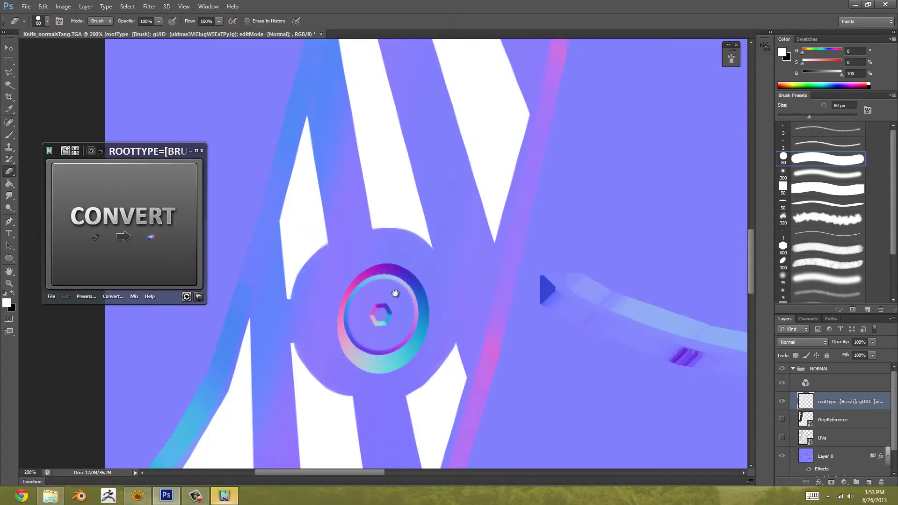
{"action": "scroll", "coordinate": [386, 304], "scroll_direction": "down", "scroll_amount": 1}
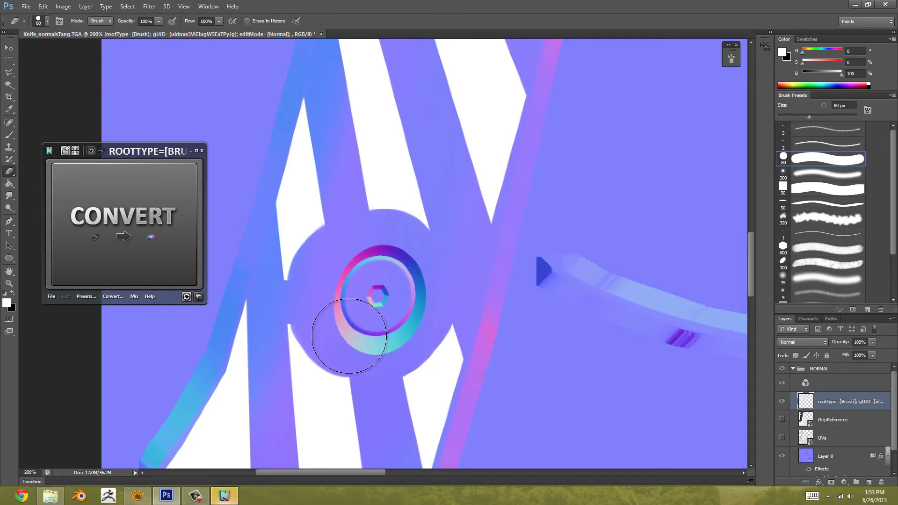
{"action": "mouse_move", "coordinate": [351, 321]}
{"action": "left_mouse_down"}
{"action": "mouse_move", "coordinate": [395, 351]}
{"action": "mouse_move", "coordinate": [401, 275]}
{"action": "mouse_move", "coordinate": [411, 360]}
{"action": "mouse_move", "coordinate": [398, 248]}
{"action": "left_mouse_up"}
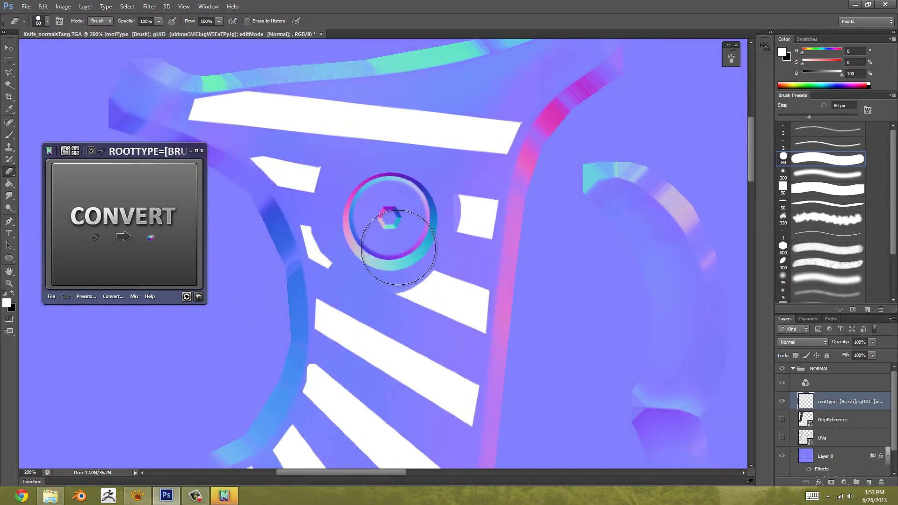
{"action": "mouse_move", "coordinate": [394, 255]}
{"action": "left_mouse_down"}
{"action": "mouse_move", "coordinate": [392, 237]}
{"action": "mouse_move", "coordinate": [423, 215]}
{"action": "left_mouse_up"}
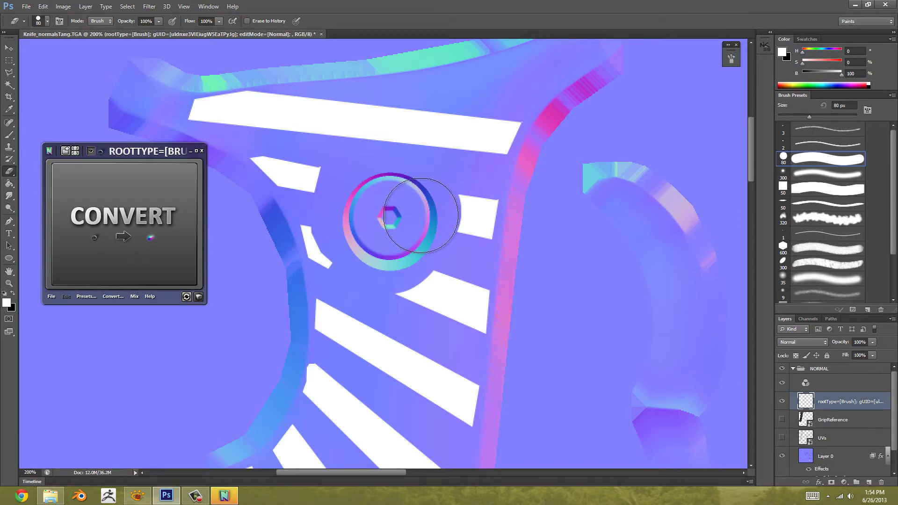
{"action": "key", "text": "ctrl+z"}
{"action": "scroll", "coordinate": [396, 212], "scroll_direction": "up", "scroll_amount": 1}
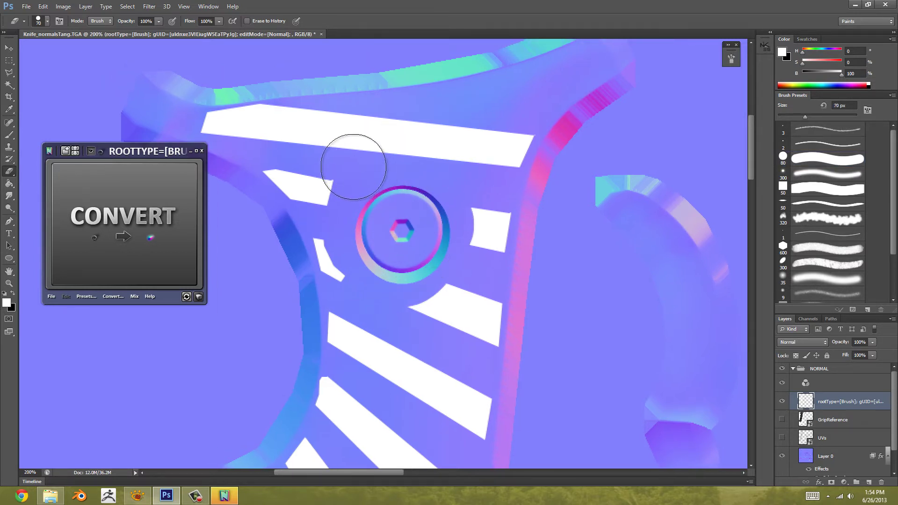
Step: Reduce the eraser to 7 px, convert the white panel layer to normals and apply the copied settings
{"action": "key", "text": "bracketleft"}
{"action": "key", "text": "bracketleft"}
{"action": "key", "text": "bracketleft"}
{"action": "key", "text": "bracketleft"}
{"action": "key", "text": "bracketleft"}
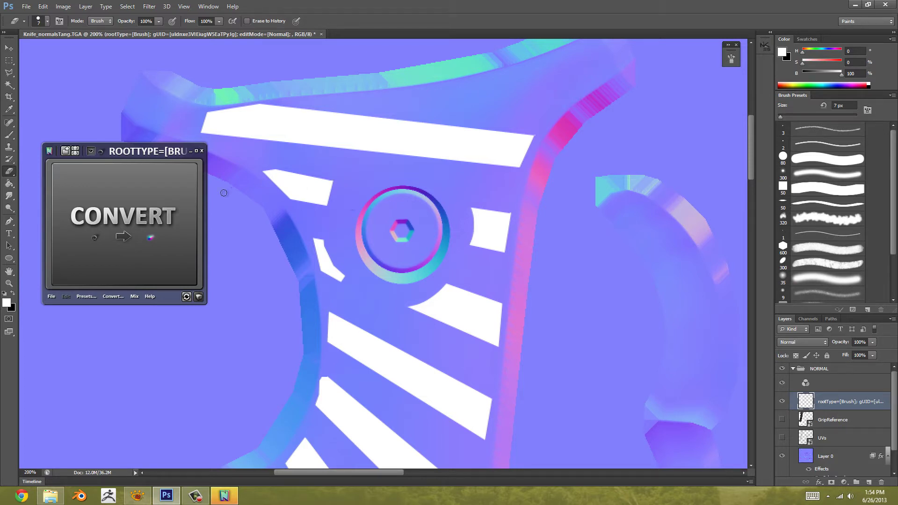
{"action": "left_click", "coordinate": [126, 220]}
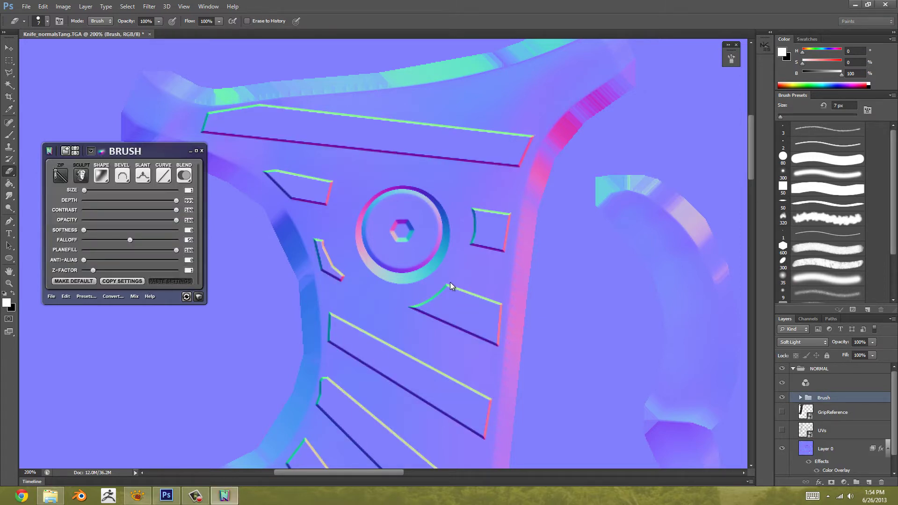
{"action": "mouse_move", "coordinate": [411, 311]}
{"action": "left_mouse_down"}
{"action": "mouse_move", "coordinate": [381, 187]}
{"action": "mouse_move", "coordinate": [406, 136]}
{"action": "mouse_move", "coordinate": [373, 185]}
{"action": "mouse_move", "coordinate": [377, 248]}
{"action": "mouse_move", "coordinate": [395, 191]}
{"action": "mouse_move", "coordinate": [401, 305]}
{"action": "mouse_move", "coordinate": [347, 143]}
{"action": "left_mouse_up"}
Step: Place emblem.psd from the Bake folder into the knife normal map above the Brush group
{"action": "key", "text": "ctrl+minus"}
{"action": "key", "text": "ctrl+minus"}
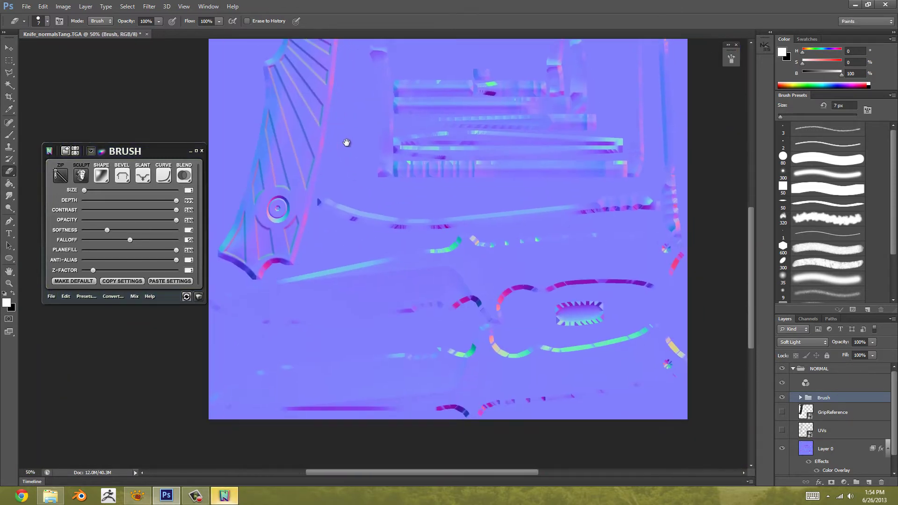
{"action": "key", "text": "ctrl+plus"}
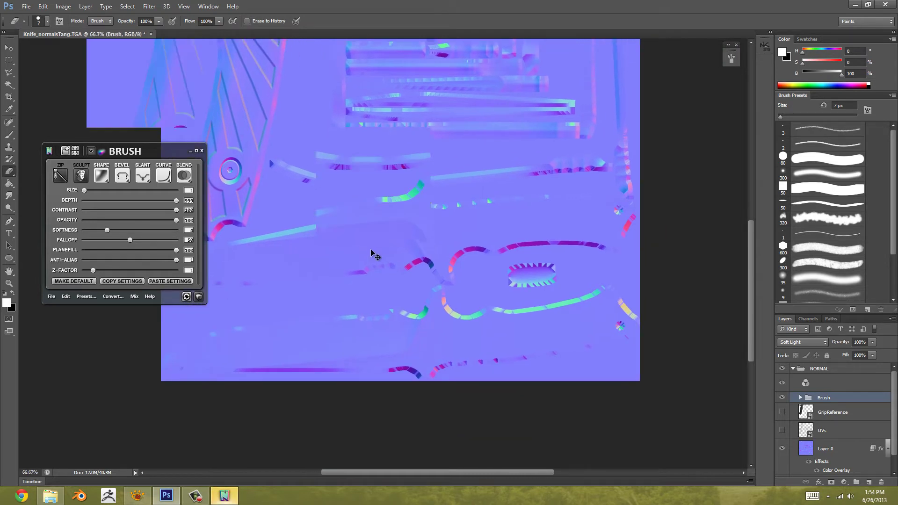
{"action": "key", "text": "ctrl+plus"}
{"action": "left_click_drag", "start_coordinate": [382, 197], "coordinate": [393, 181]}
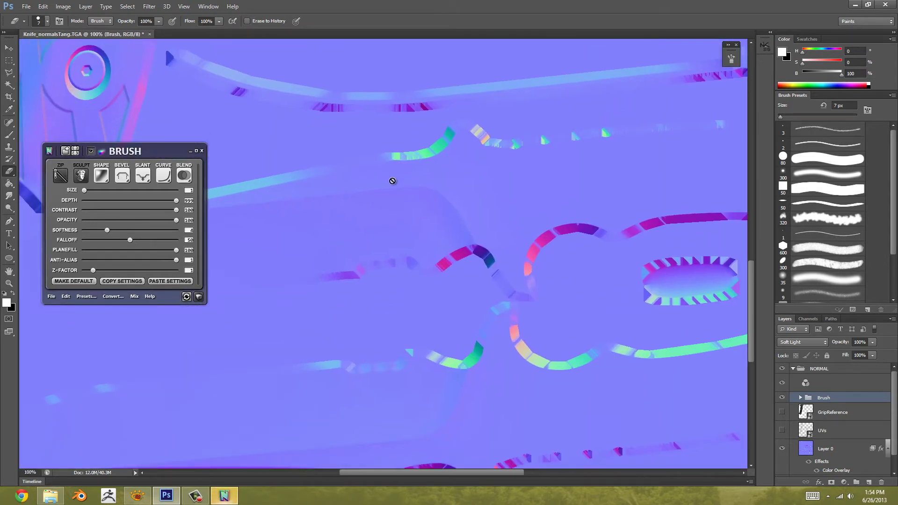
{"action": "key", "text": "ctrl+plus"}
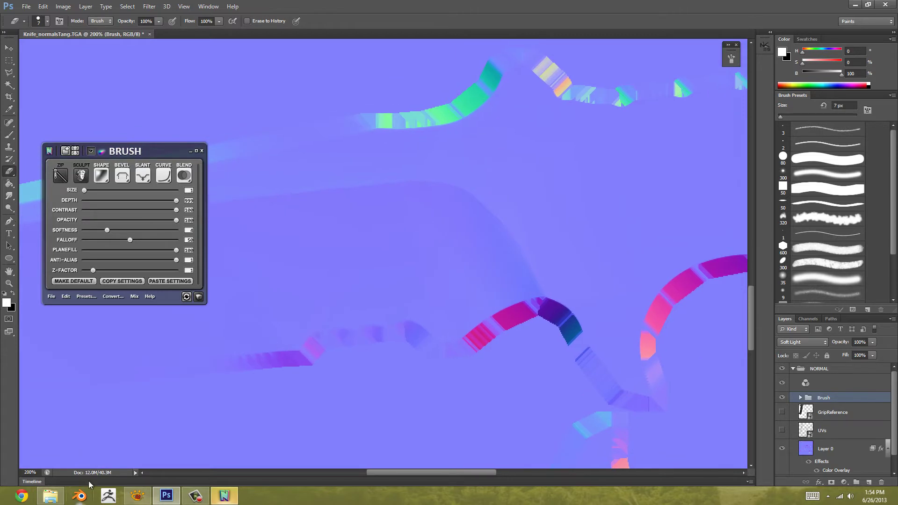
{"action": "left_click", "coordinate": [51, 496]}
{"action": "left_click", "coordinate": [463, 136]}
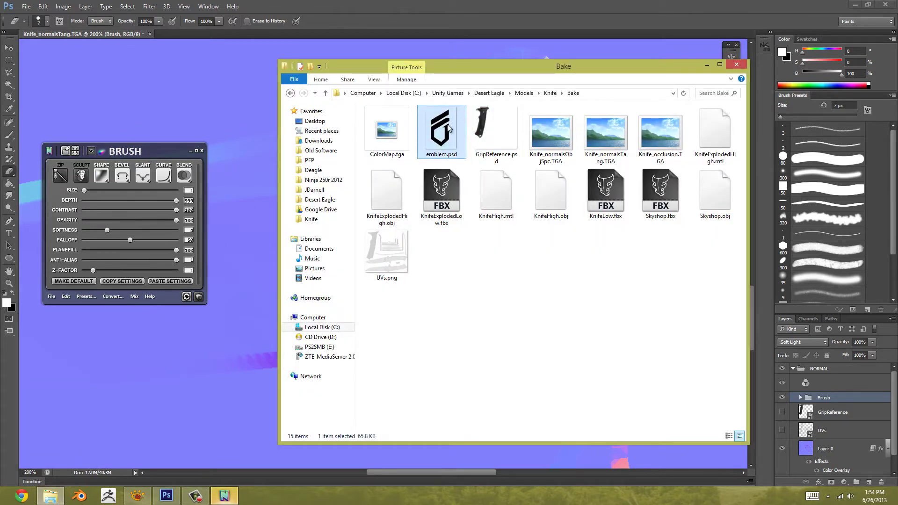
{"action": "left_click_drag", "start_coordinate": [448, 128], "coordinate": [246, 171]}
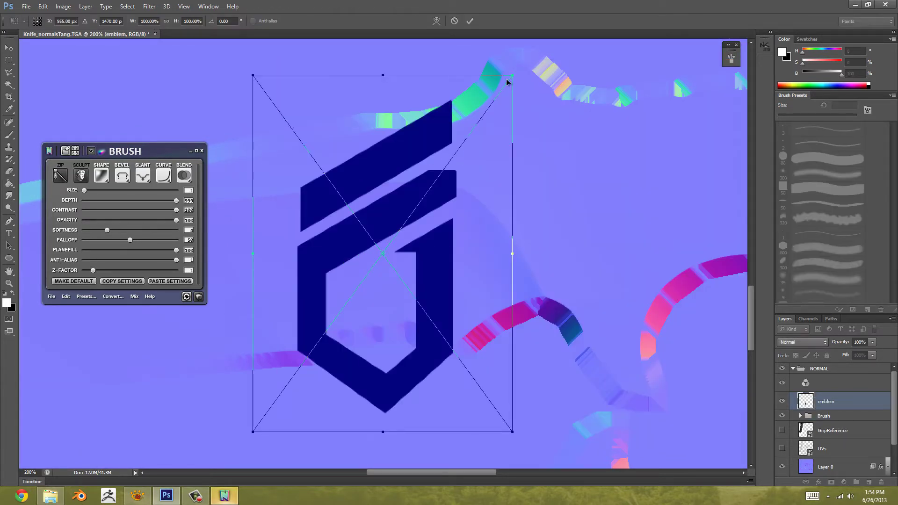
Step: Scale the emblem down proportionally to a small mark, position it just below the green curved edge and commit the transform
{"action": "left_click_drag", "start_coordinate": [514, 76], "coordinate": [447, 167]}
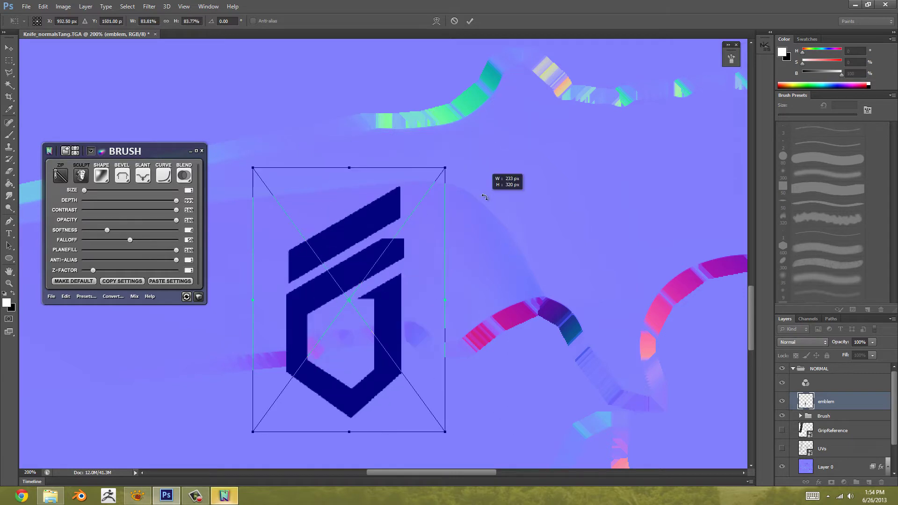
{"action": "left_click_drag", "start_coordinate": [435, 224], "coordinate": [526, 65]}
{"action": "left_click_drag", "start_coordinate": [594, 116], "coordinate": [586, 202]}
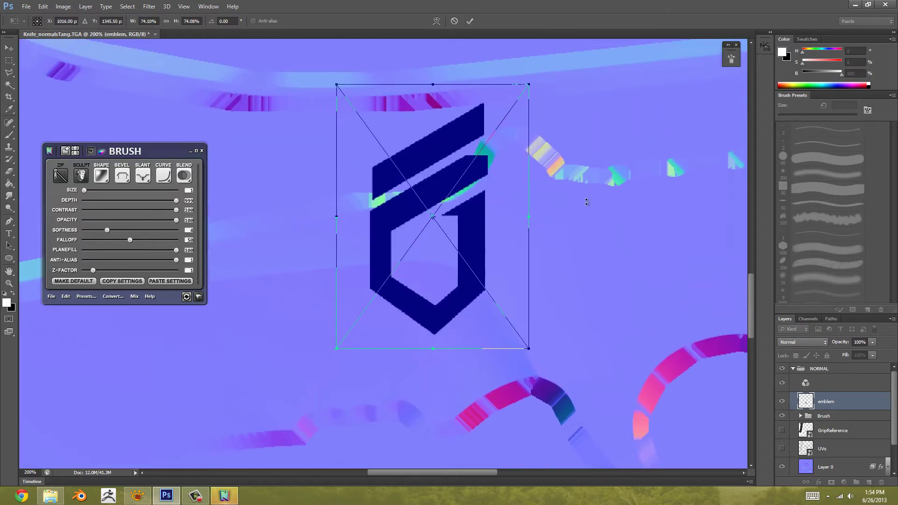
{"action": "left_click_drag", "start_coordinate": [531, 82], "coordinate": [435, 247]}
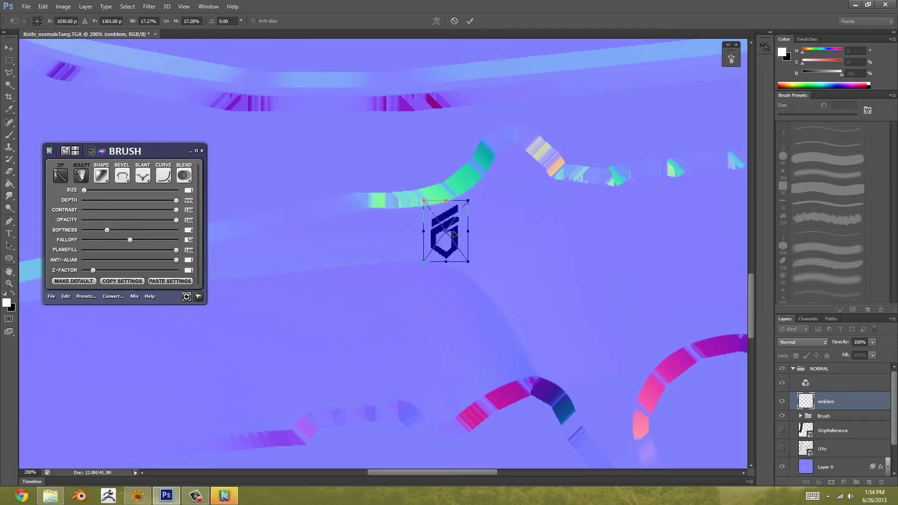
{"action": "left_click_drag", "start_coordinate": [470, 201], "coordinate": [457, 212]}
{"action": "left_click_drag", "start_coordinate": [428, 238], "coordinate": [368, 237]}
{"action": "left_click_drag", "start_coordinate": [429, 191], "coordinate": [467, 216]}
{"action": "left_click", "coordinate": [469, 21]}
{"action": "key", "text": "e"}
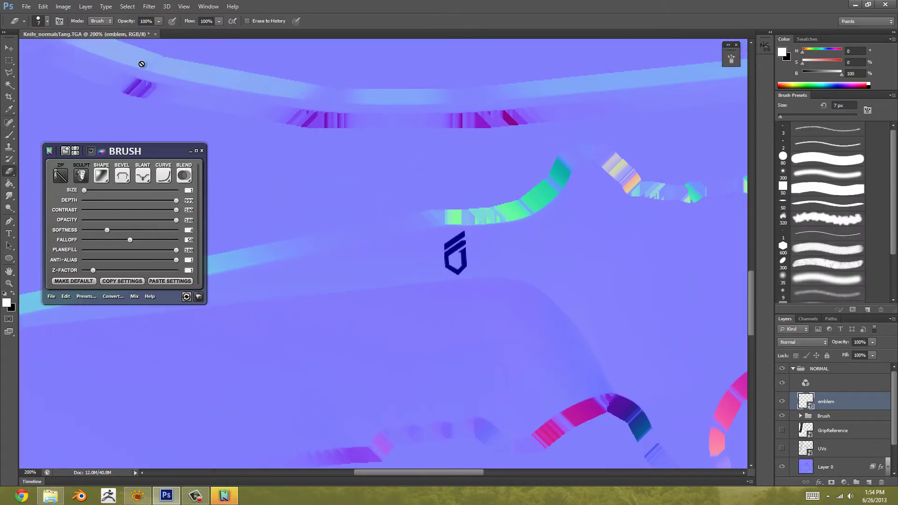
Step: Rasterize the emblem layer and invert its color to white
{"action": "left_click", "coordinate": [101, 7]}
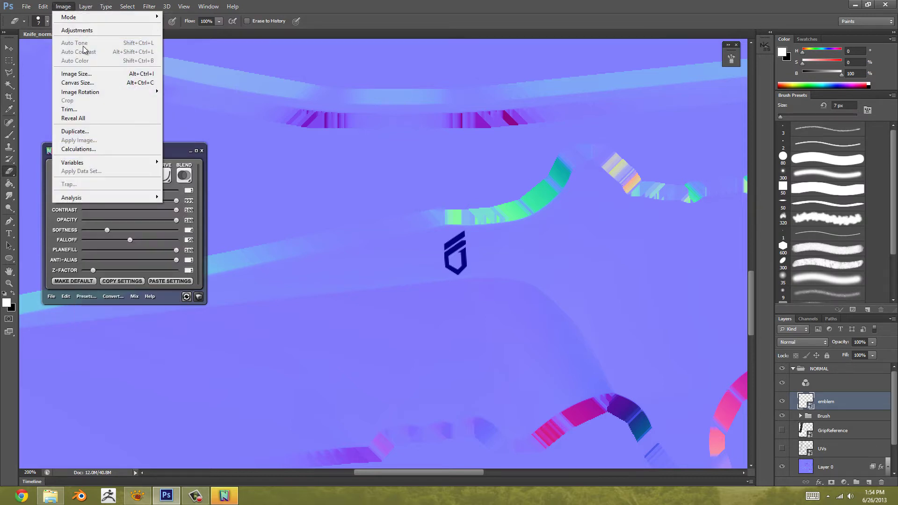
{"action": "left_click", "coordinate": [626, 183]}
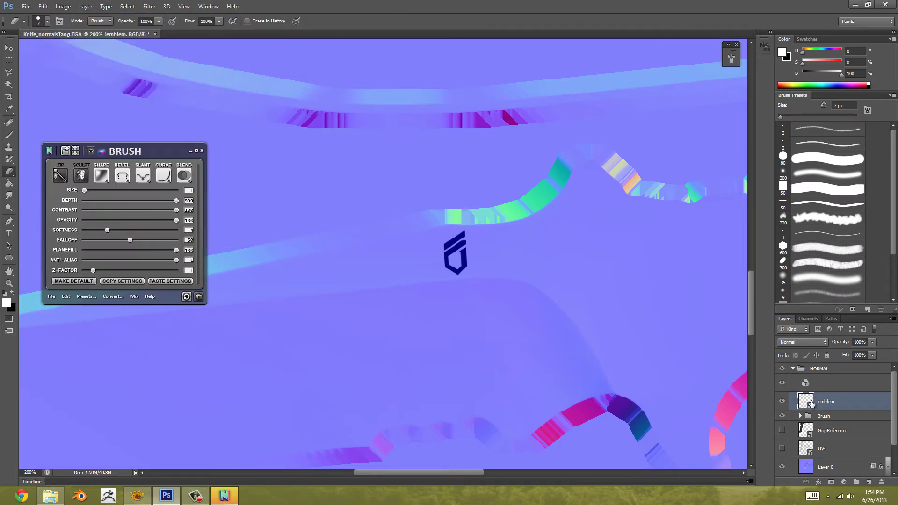
{"action": "right_click", "coordinate": [811, 403]}
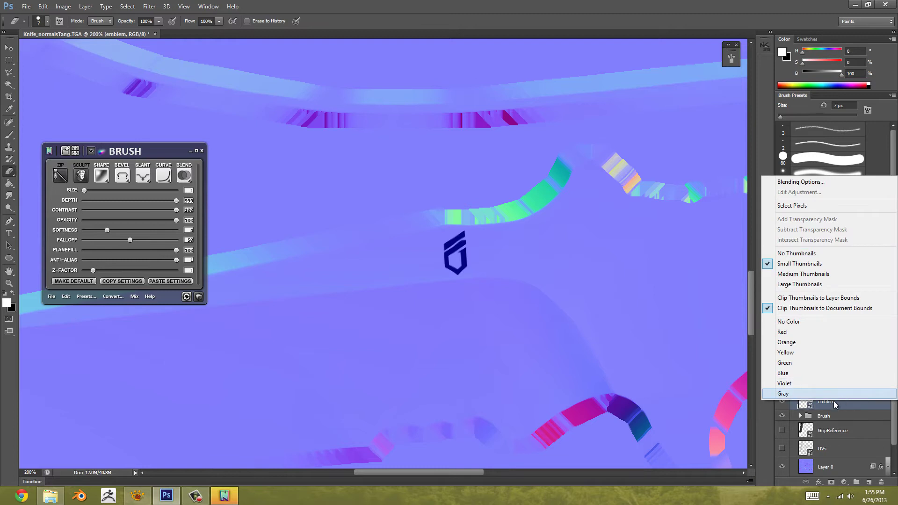
{"action": "right_click", "coordinate": [835, 405]}
{"action": "left_click", "coordinate": [808, 136]}
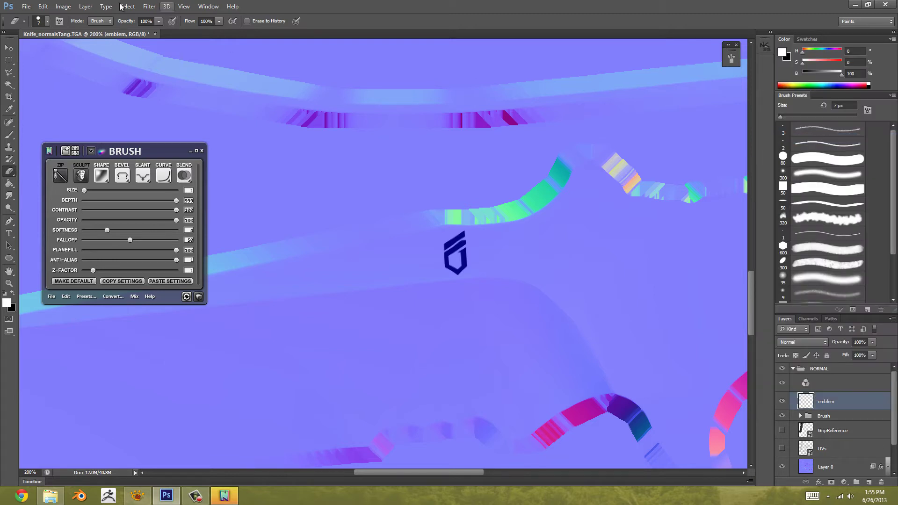
{"action": "left_click", "coordinate": [63, 6]}
{"action": "mouse_move", "coordinate": [140, 32]}
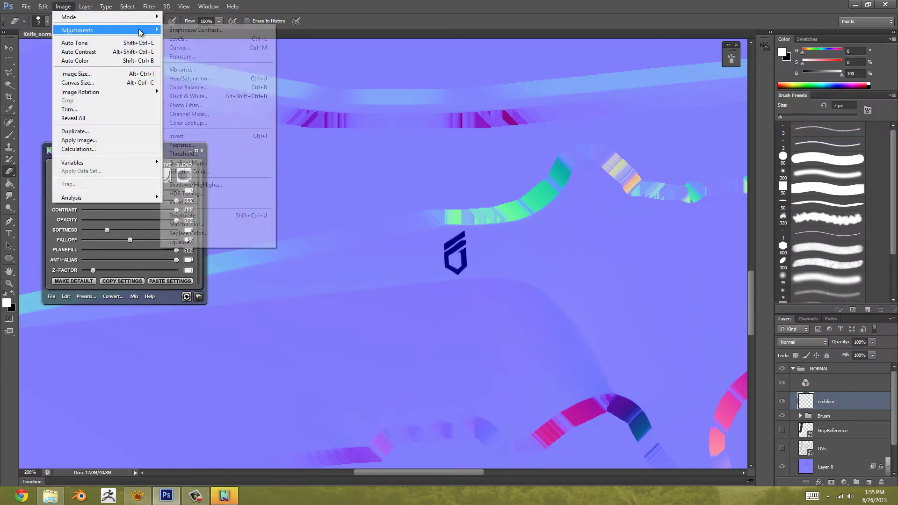
{"action": "left_click", "coordinate": [183, 136]}
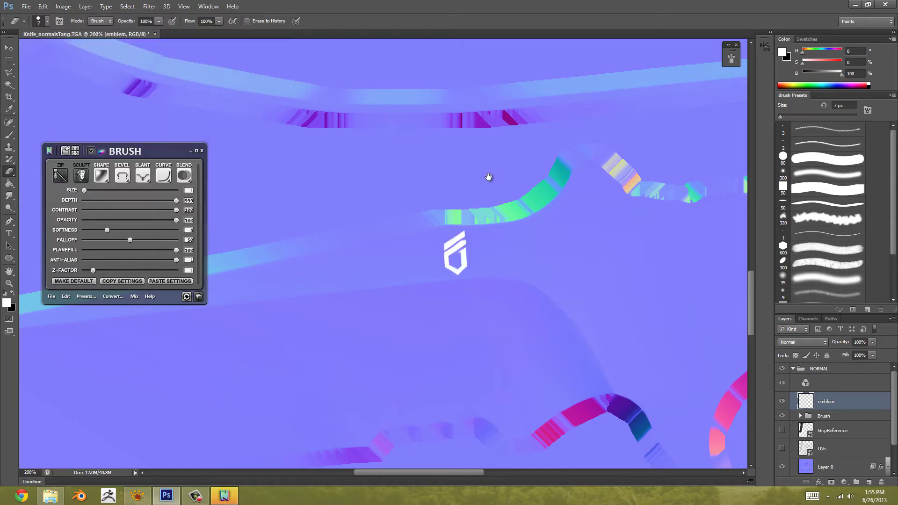
Step: Convert the white emblem to normals and set its bevel type to Inner
{"action": "left_click_drag", "start_coordinate": [489, 176], "coordinate": [422, 156]}
{"action": "scroll", "coordinate": [408, 229], "scroll_direction": "up", "scroll_amount": 1}
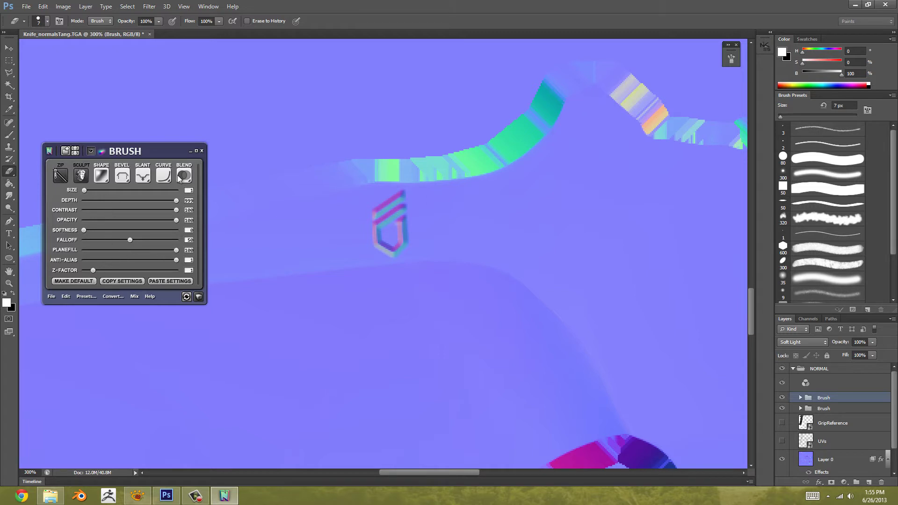
{"action": "left_click", "coordinate": [118, 179]}
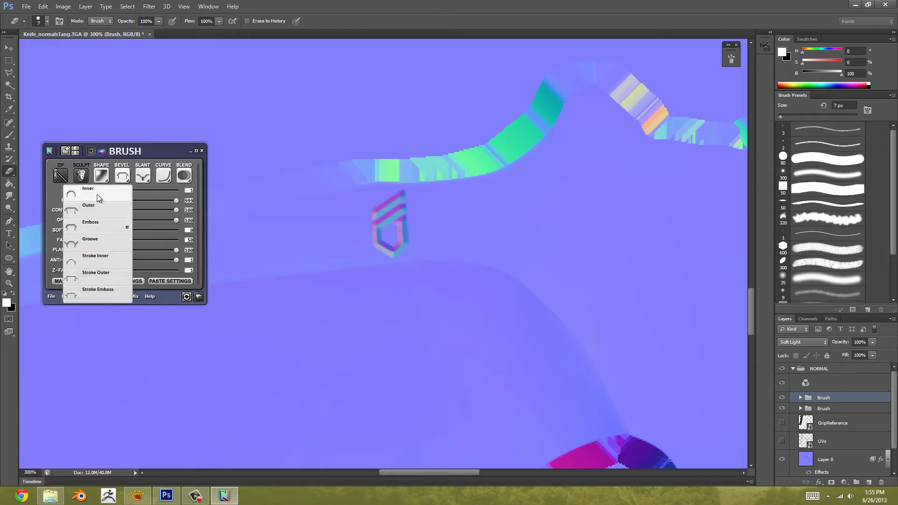
{"action": "left_click", "coordinate": [96, 195]}
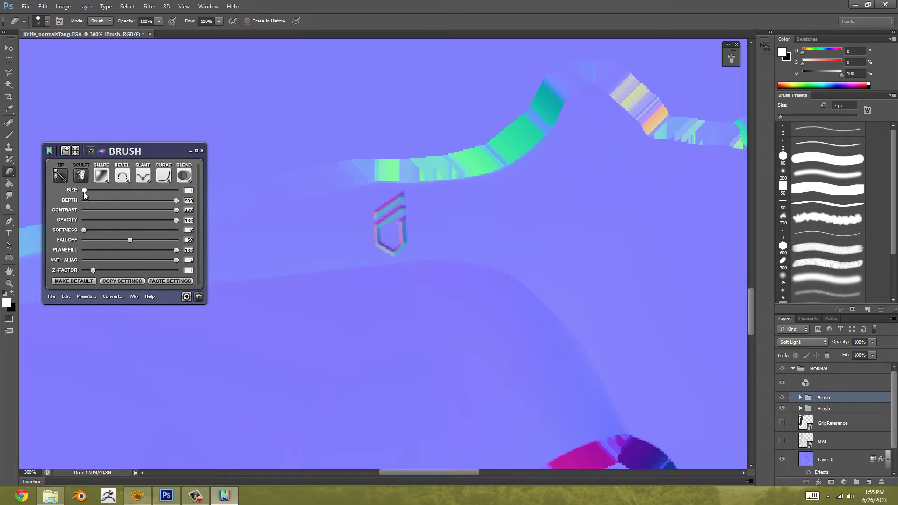
Step: Set the emblem detail's Size to the minimum, lower its Falloff slightly and try a higher Softness
{"action": "mouse_move", "coordinate": [83, 192]}
{"action": "left_mouse_down"}
{"action": "mouse_move", "coordinate": [120, 190]}
{"action": "mouse_move", "coordinate": [99, 190]}
{"action": "left_mouse_up"}
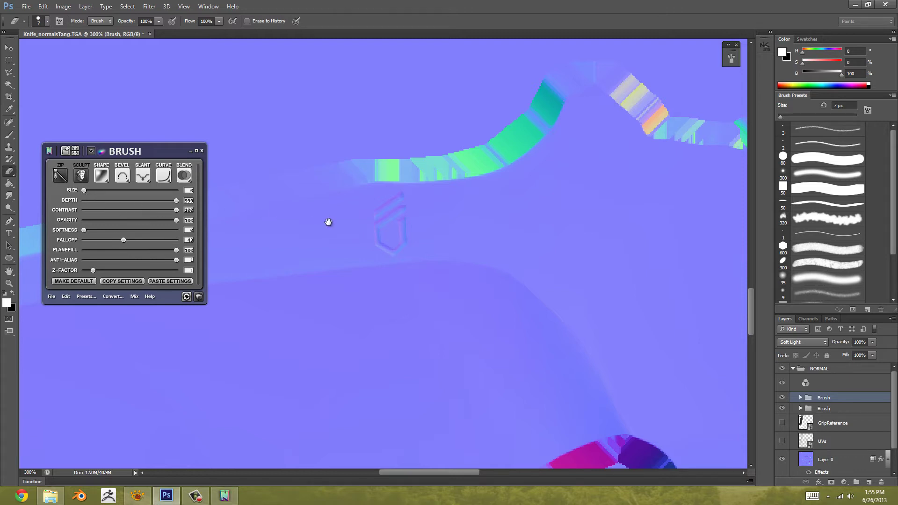
{"action": "left_click_drag", "start_coordinate": [327, 220], "coordinate": [362, 244]}
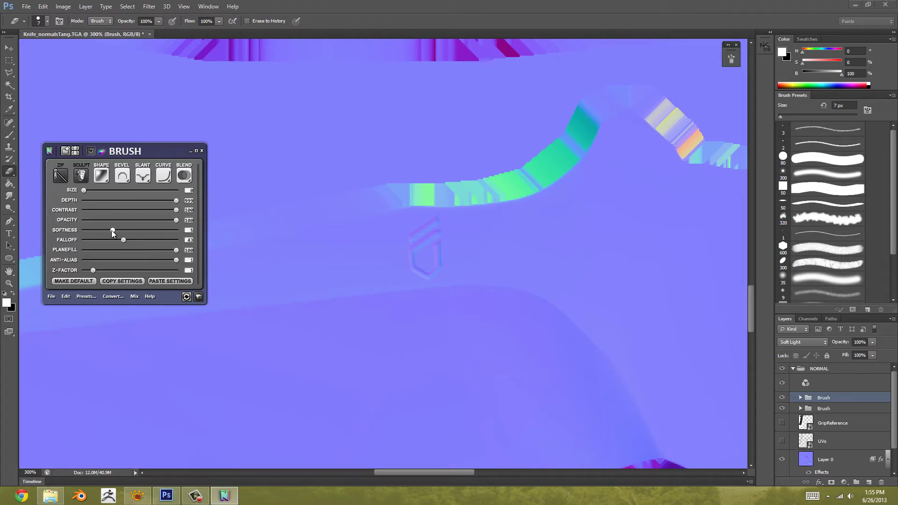
{"action": "left_click_drag", "start_coordinate": [113, 230], "coordinate": [108, 230]}
Step: Give the emblem detail a straight linear curve and set its blend mode to Normal
{"action": "left_click", "coordinate": [164, 177]}
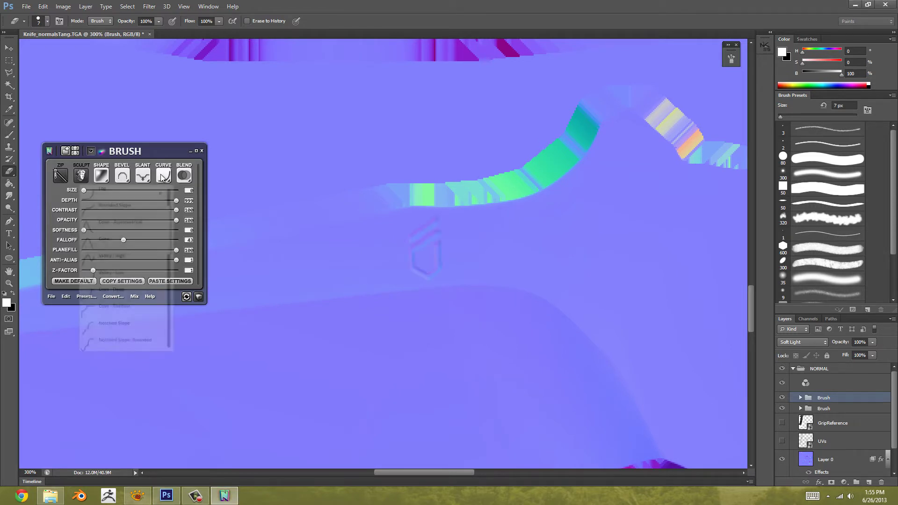
{"action": "scroll", "coordinate": [128, 197], "scroll_direction": "up", "scroll_amount": 2}
{"action": "left_click", "coordinate": [118, 193]}
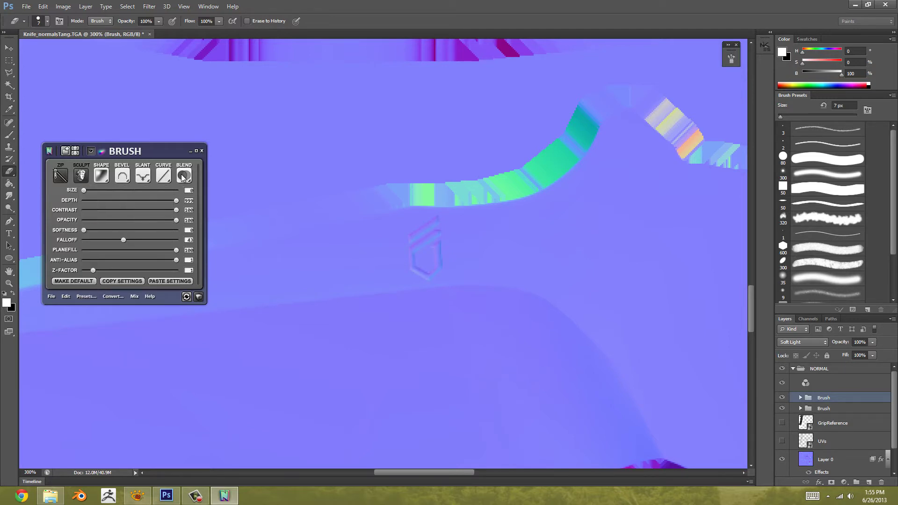
{"action": "left_click", "coordinate": [184, 177]}
{"action": "left_click", "coordinate": [154, 197]}
{"action": "scroll", "coordinate": [348, 181], "scroll_direction": "down", "scroll_amount": 2}
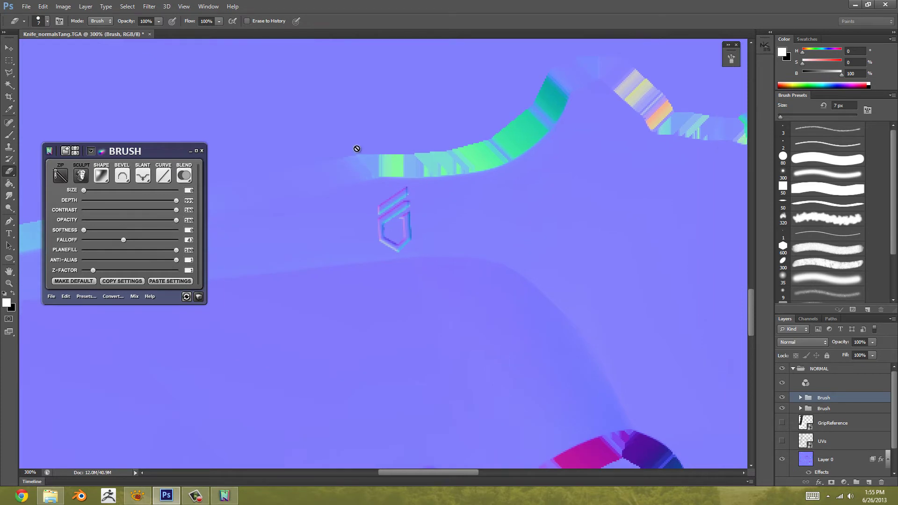
Step: Open the lit 3D preview of the normal map and examine the emblem and grip panels
{"action": "left_click_drag", "start_coordinate": [373, 182], "coordinate": [336, 173]}
{"action": "scroll", "coordinate": [352, 190], "scroll_direction": "down", "scroll_amount": 4}
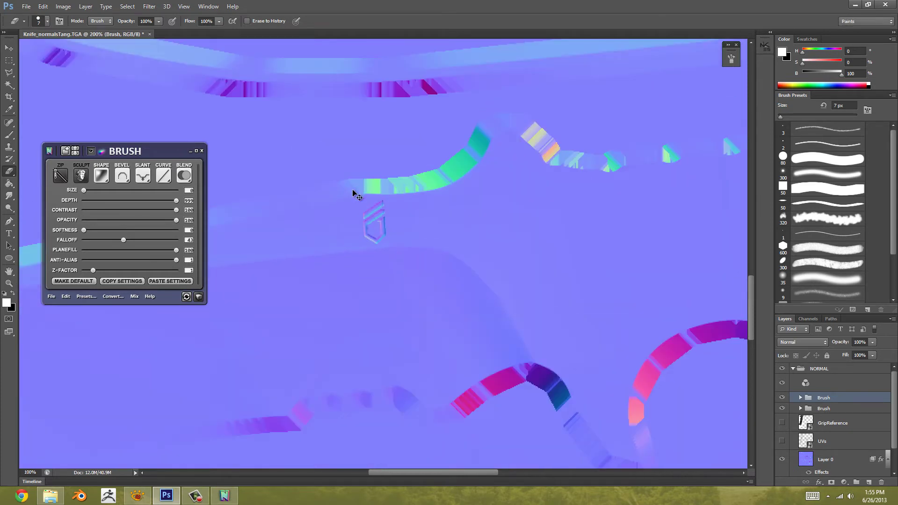
{"action": "scroll", "coordinate": [388, 218], "scroll_direction": "down", "scroll_amount": 1}
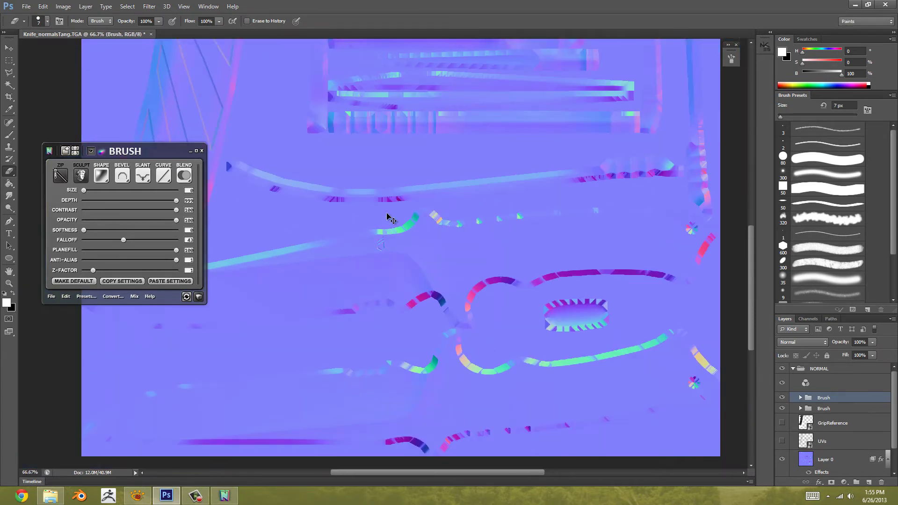
{"action": "scroll", "coordinate": [387, 217], "scroll_direction": "up", "scroll_amount": 5}
{"action": "left_click_drag", "start_coordinate": [346, 191], "coordinate": [378, 219]}
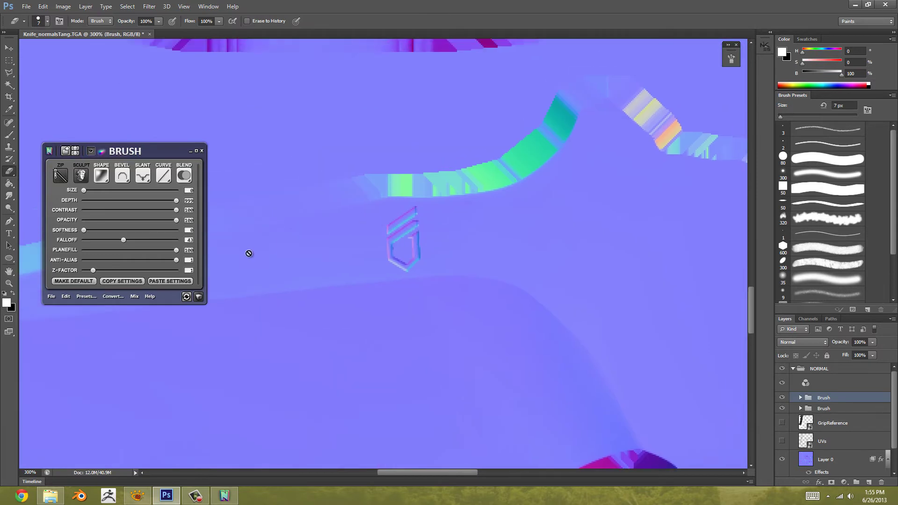
{"action": "left_click", "coordinate": [199, 297]}
{"action": "left_click_drag", "start_coordinate": [420, 257], "coordinate": [487, 291]}
{"action": "scroll", "coordinate": [445, 304], "scroll_direction": "up", "scroll_amount": 5}
{"action": "scroll", "coordinate": [459, 204], "scroll_direction": "down", "scroll_amount": 5}
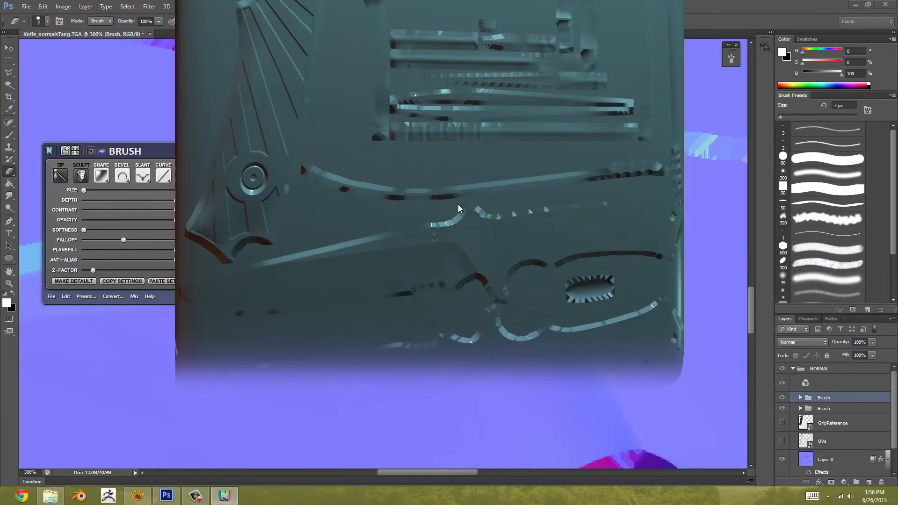
Step: Inspect the emblem up close in the lit 3D preview at different angles and distances and close the preview
{"action": "left_click_drag", "start_coordinate": [459, 204], "coordinate": [445, 155]}
{"action": "scroll", "coordinate": [445, 155], "scroll_direction": "up", "scroll_amount": 5}
{"action": "scroll", "coordinate": [444, 166], "scroll_direction": "down", "scroll_amount": 1}
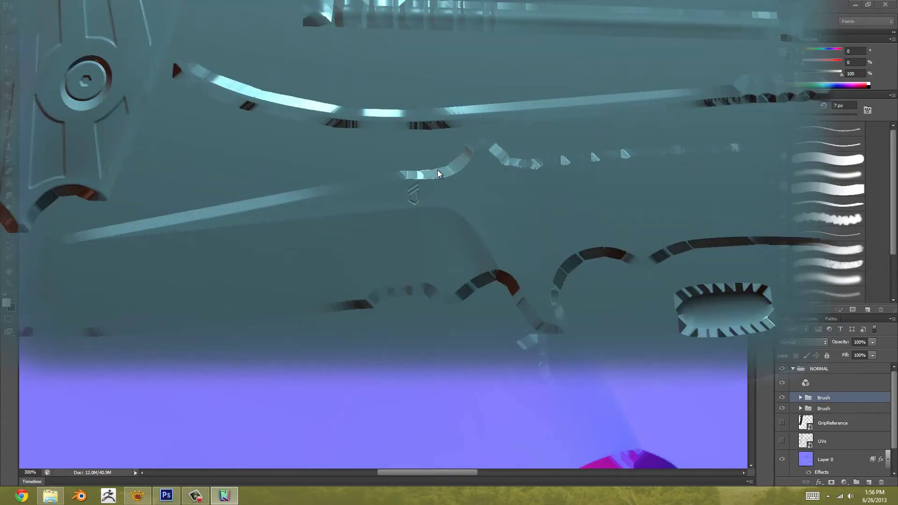
{"action": "scroll", "coordinate": [436, 177], "scroll_direction": "down", "scroll_amount": 5}
{"action": "scroll", "coordinate": [416, 180], "scroll_direction": "up", "scroll_amount": 3}
{"action": "left_click_drag", "start_coordinate": [417, 180], "coordinate": [407, 234]}
{"action": "left_click", "coordinate": [198, 297]}
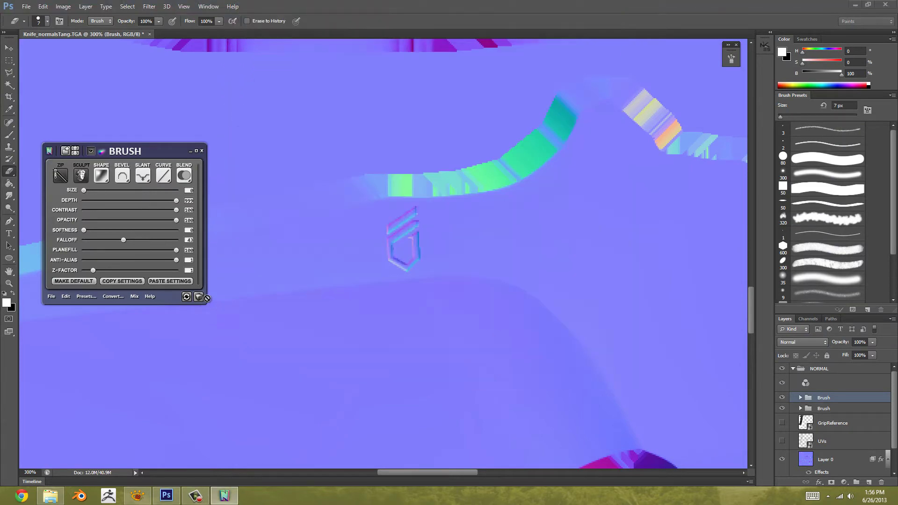
Step: Add white "MADE IN THE USA" text in Arial Bold at 130 px over the blade area of the map
{"action": "scroll", "coordinate": [413, 270], "scroll_direction": "down", "scroll_amount": 5}
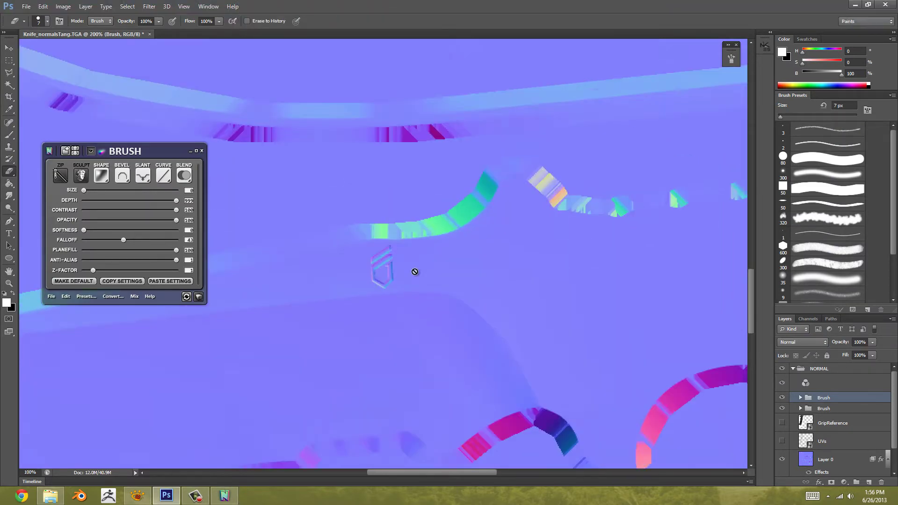
{"action": "left_click_drag", "start_coordinate": [450, 212], "coordinate": [424, 243]}
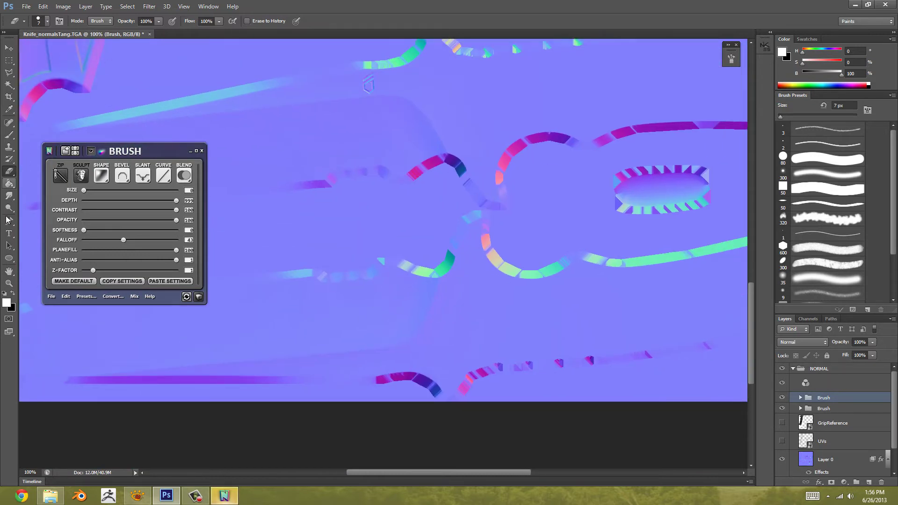
{"action": "left_click", "coordinate": [9, 233]}
{"action": "left_click_drag", "start_coordinate": [298, 107], "coordinate": [360, 256]}
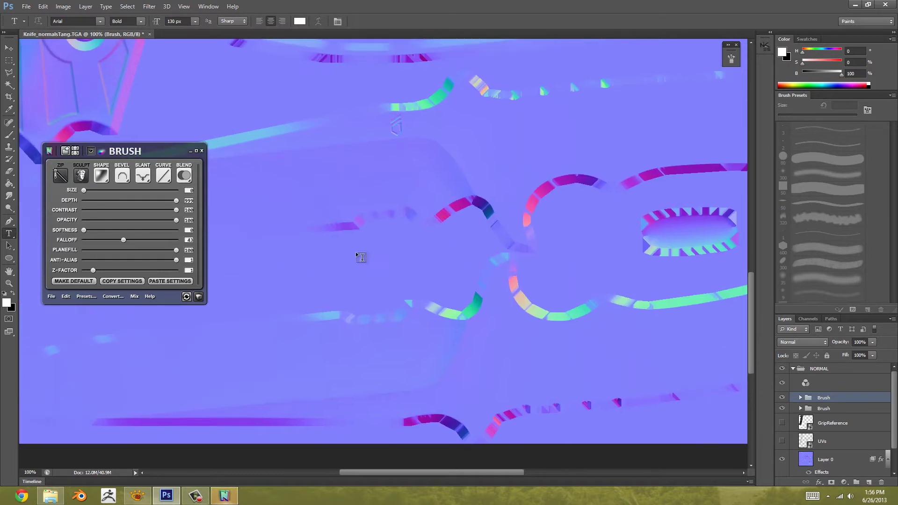
{"action": "left_click", "coordinate": [306, 255]}
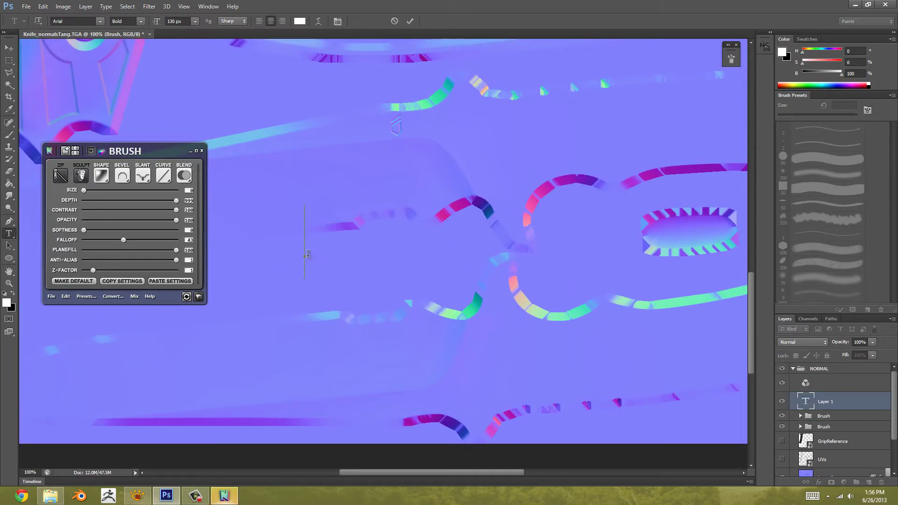
{"action": "type", "text": "Made"}
{"action": "key", "text": "BackSpace"}
{"action": "key", "text": "BackSpace"}
{"action": "key", "text": "BackSpace"}
{"action": "key", "text": "BackSpace"}
{"action": "type", "text": "MADE IN THE USA"}
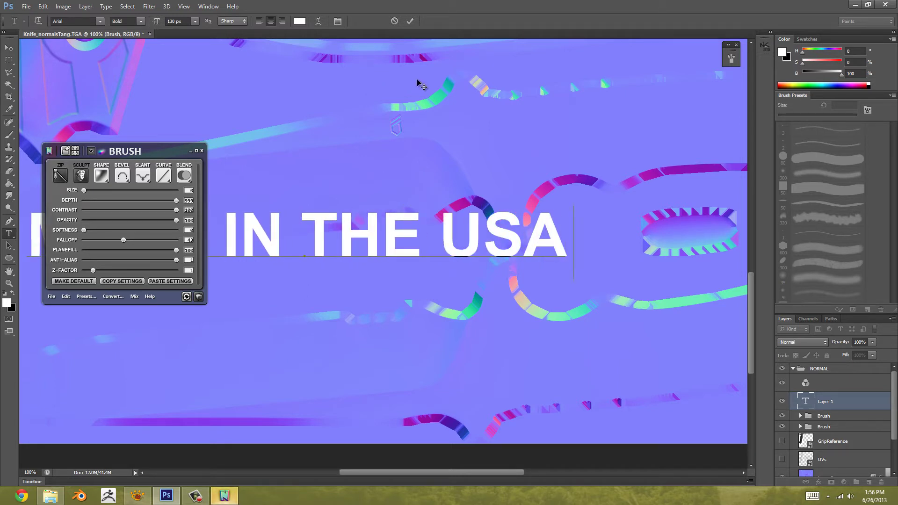
{"action": "key", "text": "BackSpace"}
{"action": "left_click", "coordinate": [409, 21]}
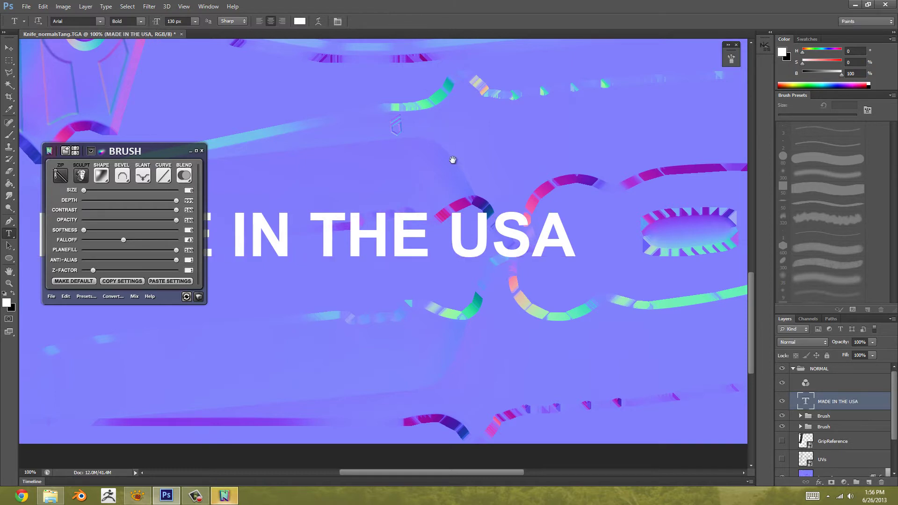
Step: Scale the text to about 20%, rotate it about 177° and place it along the blade edge near the map's lower border
{"action": "key", "text": "ctrl+minus"}
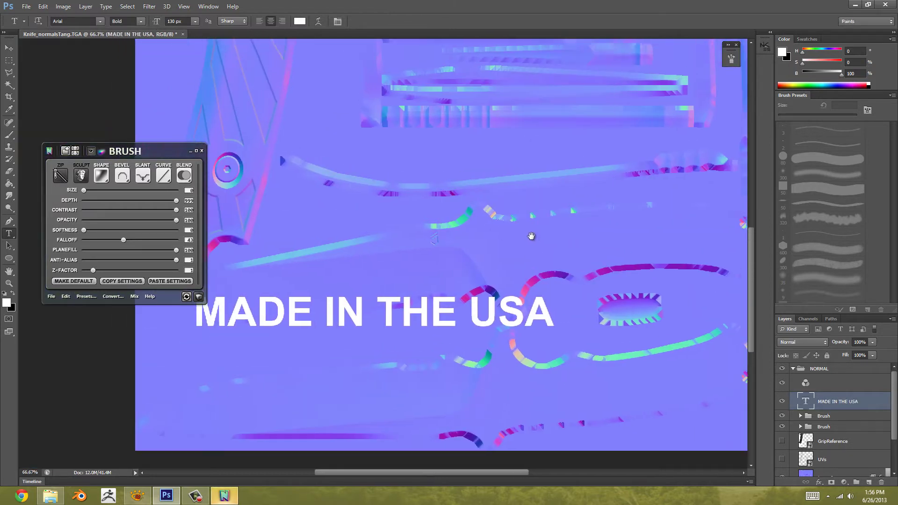
{"action": "key", "text": "ctrl+t"}
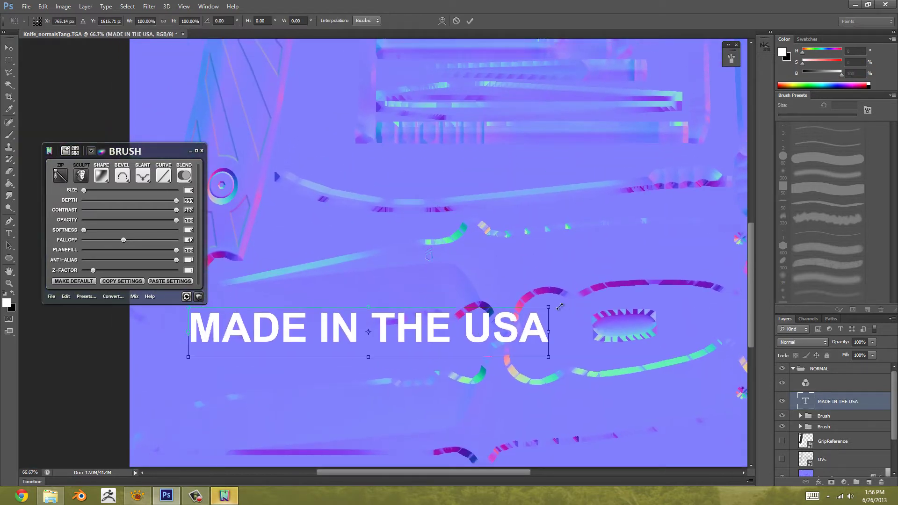
{"action": "left_click_drag", "start_coordinate": [542, 327], "coordinate": [439, 388]}
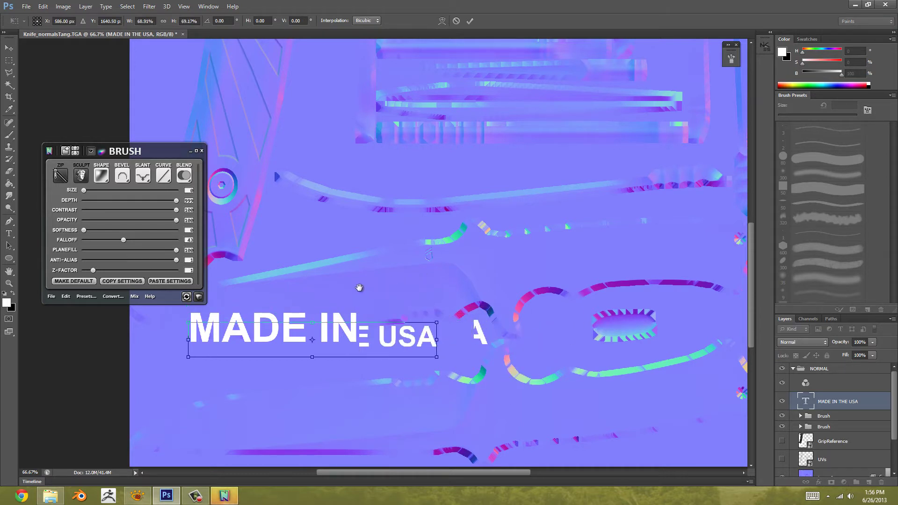
{"action": "left_click_drag", "start_coordinate": [386, 227], "coordinate": [476, 316]}
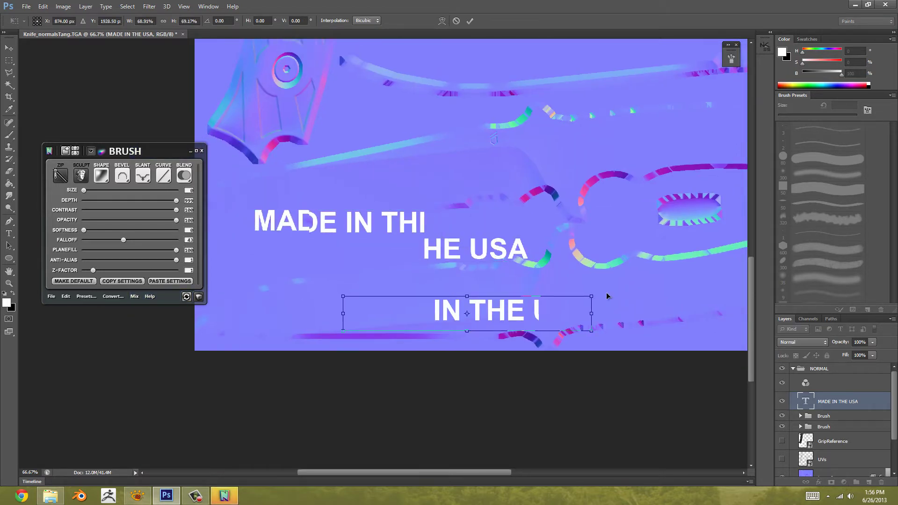
{"action": "left_click_drag", "start_coordinate": [583, 314], "coordinate": [388, 343]}
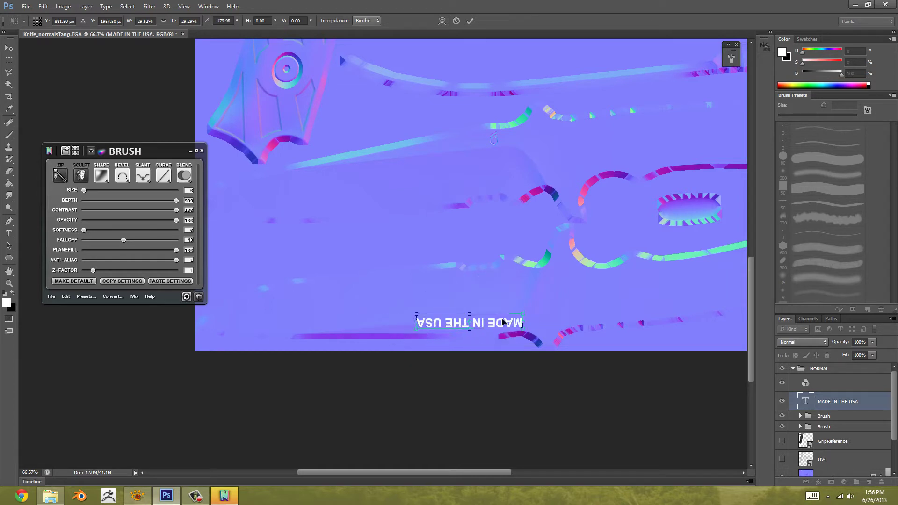
{"action": "left_click_drag", "start_coordinate": [498, 324], "coordinate": [537, 304]}
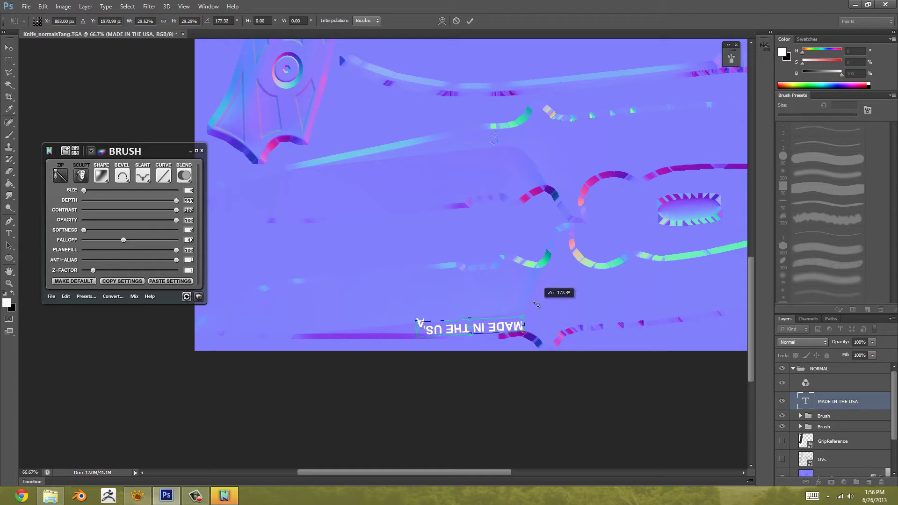
{"action": "mouse_move", "coordinate": [514, 335]}
{"action": "left_mouse_down"}
{"action": "mouse_move", "coordinate": [522, 328]}
{"action": "mouse_move", "coordinate": [493, 324]}
{"action": "mouse_move", "coordinate": [502, 326]}
{"action": "left_mouse_up"}
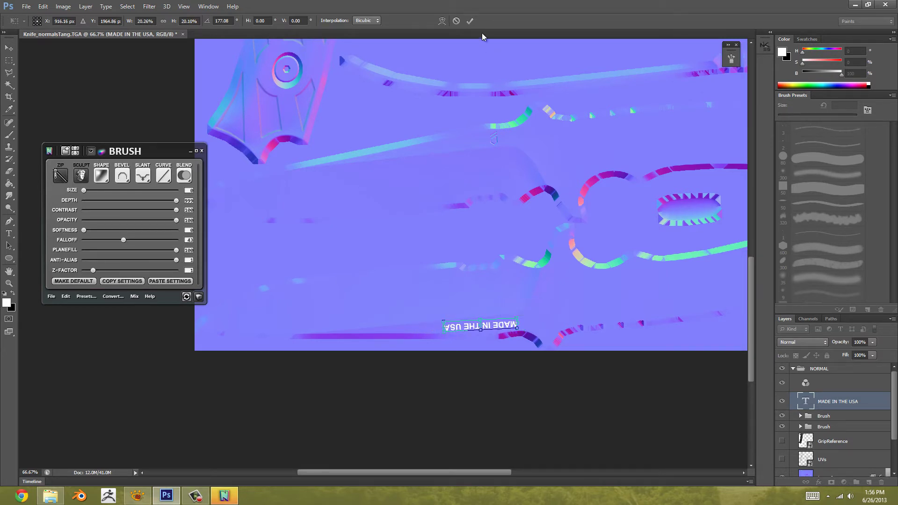
{"action": "left_click", "coordinate": [470, 21]}
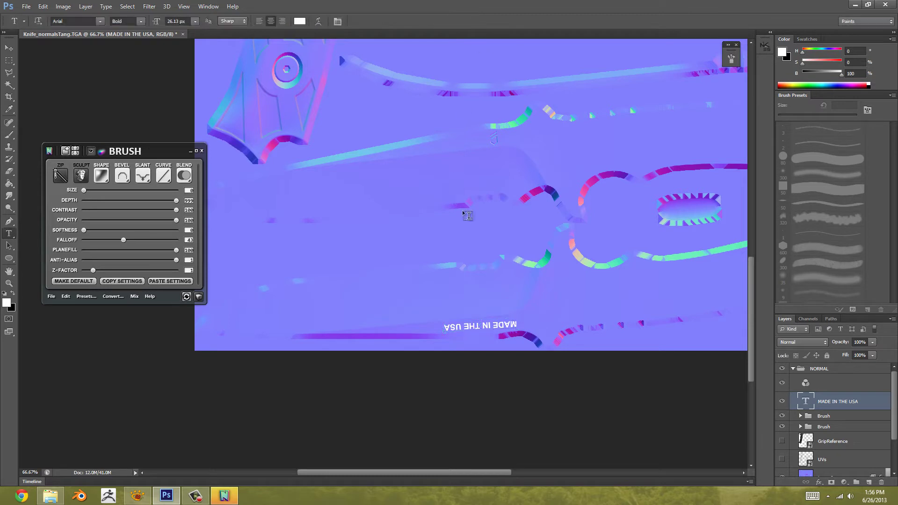
Step: Nudge the text slightly upward and fine-tune its rotation to follow the line of the blade edge
{"action": "key", "text": "ctrl+plus"}
{"action": "key", "text": "ctrl+plus"}
{"action": "scroll", "coordinate": [534, 359], "scroll_direction": "down", "scroll_amount": 3}
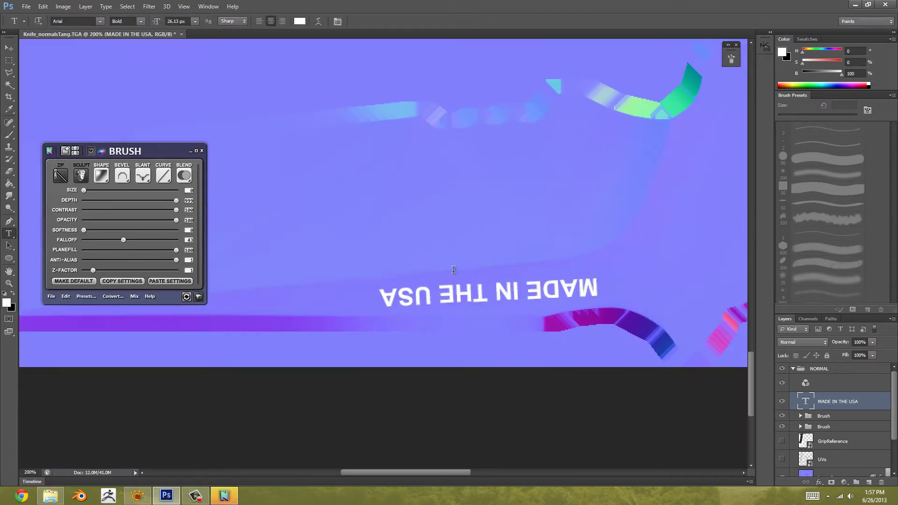
{"action": "left_click_drag", "start_coordinate": [548, 279], "coordinate": [546, 272]}
{"action": "key", "text": "ctrl+t"}
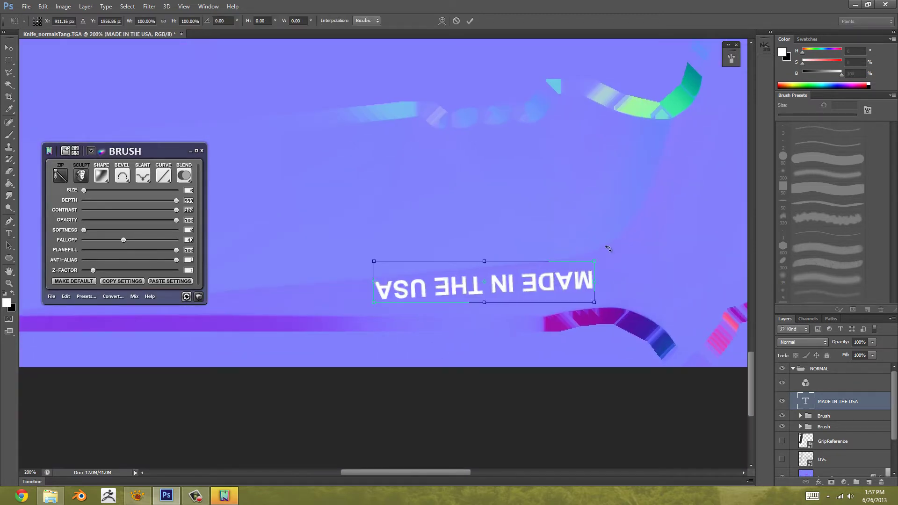
{"action": "left_click_drag", "start_coordinate": [605, 254], "coordinate": [603, 251]}
{"action": "left_click", "coordinate": [471, 21]}
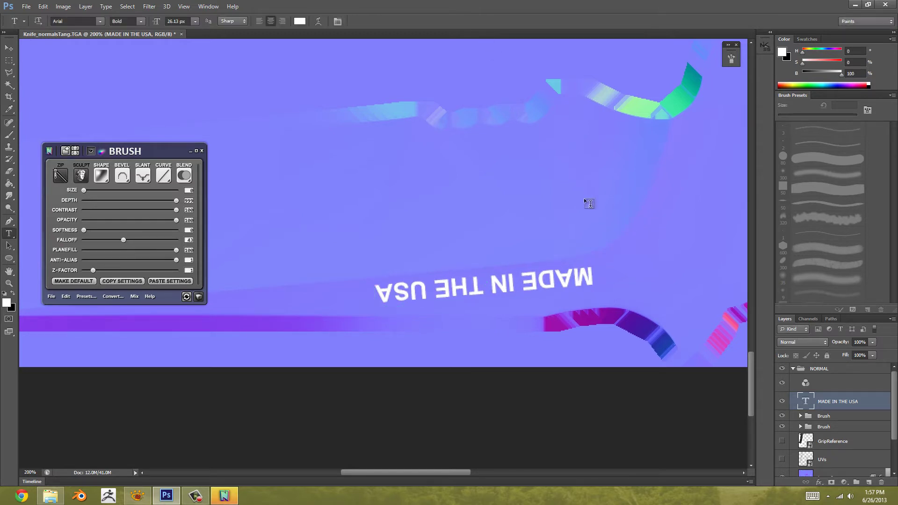
Step: Convert the "MADE IN THE USA" text to normals with a Down slant and slightly raised Softness
{"action": "left_click_drag", "start_coordinate": [584, 198], "coordinate": [544, 209]}
{"action": "left_click", "coordinate": [126, 238]}
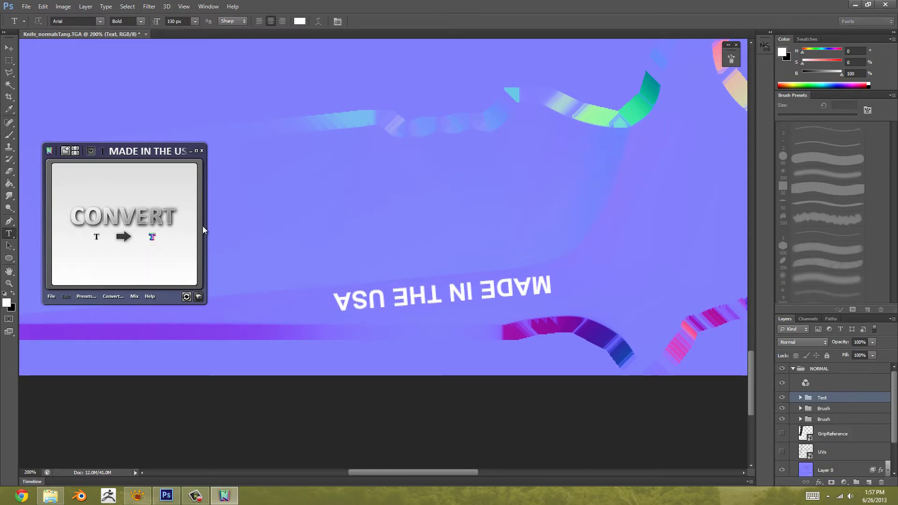
{"action": "left_click", "coordinate": [143, 176]}
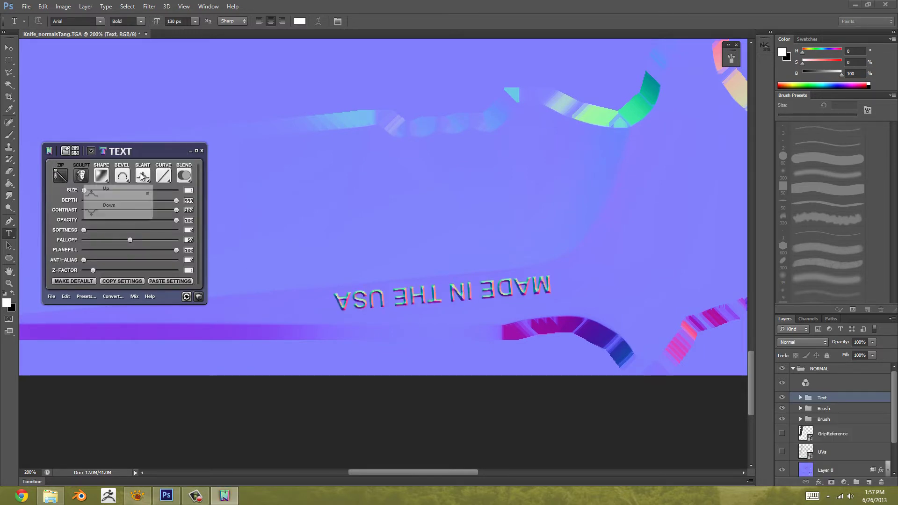
{"action": "left_click", "coordinate": [118, 209]}
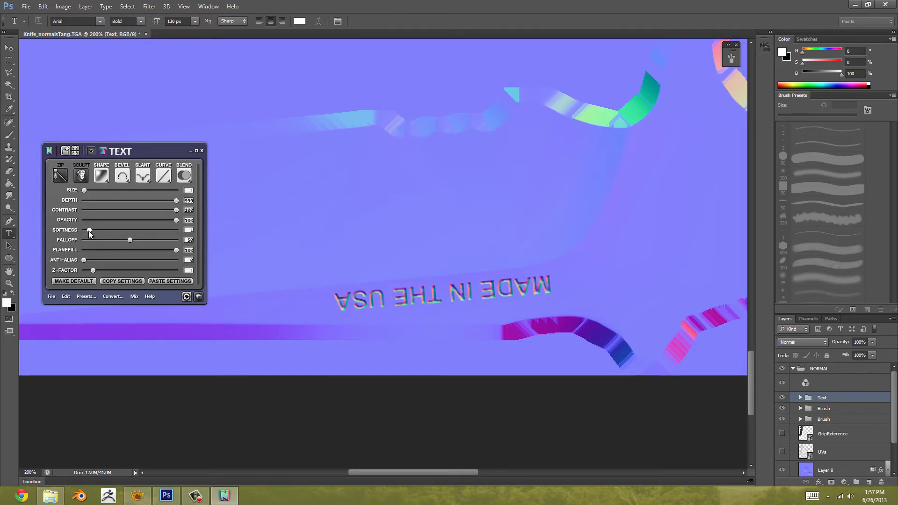
Step: Set the text detail's blend mode to Overlay and its Anti-Alias to the maximum
{"action": "left_click", "coordinate": [184, 176]}
{"action": "left_click", "coordinate": [163, 207]}
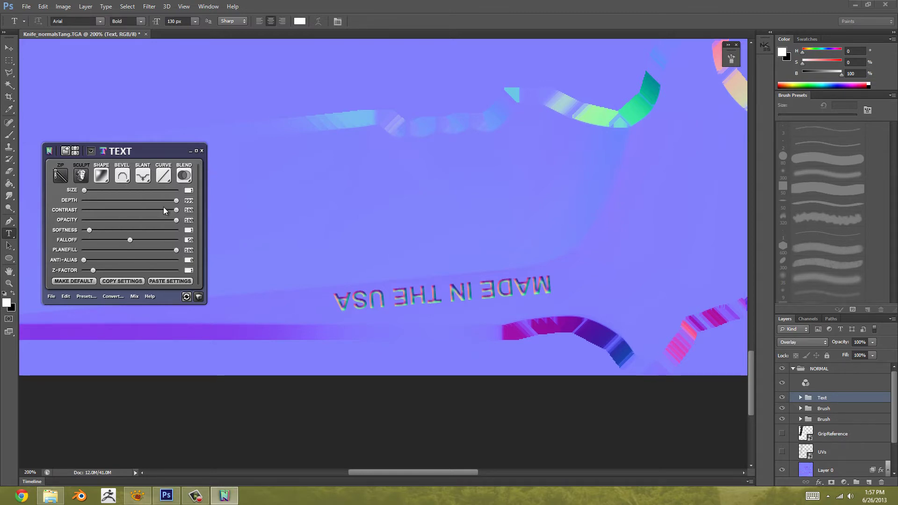
{"action": "left_click_drag", "start_coordinate": [462, 241], "coordinate": [483, 268]}
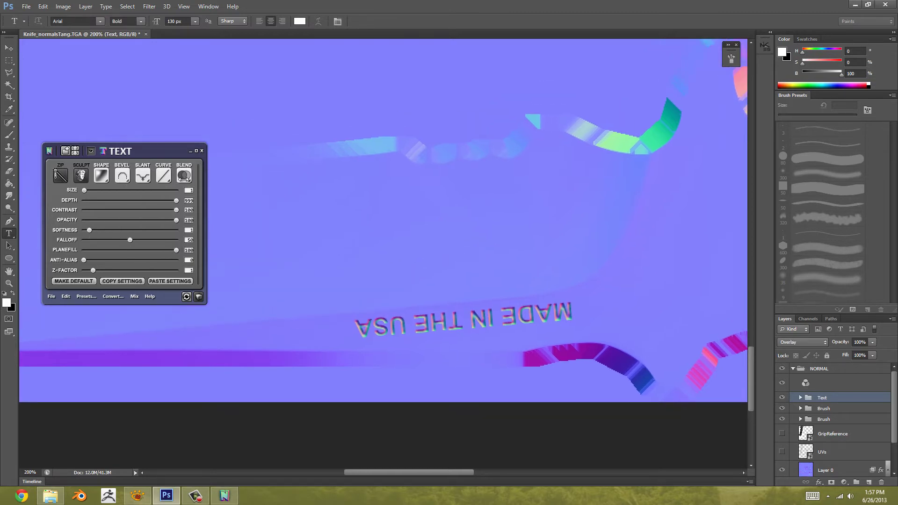
{"action": "left_click", "coordinate": [185, 177]}
{"action": "left_click", "coordinate": [161, 212]}
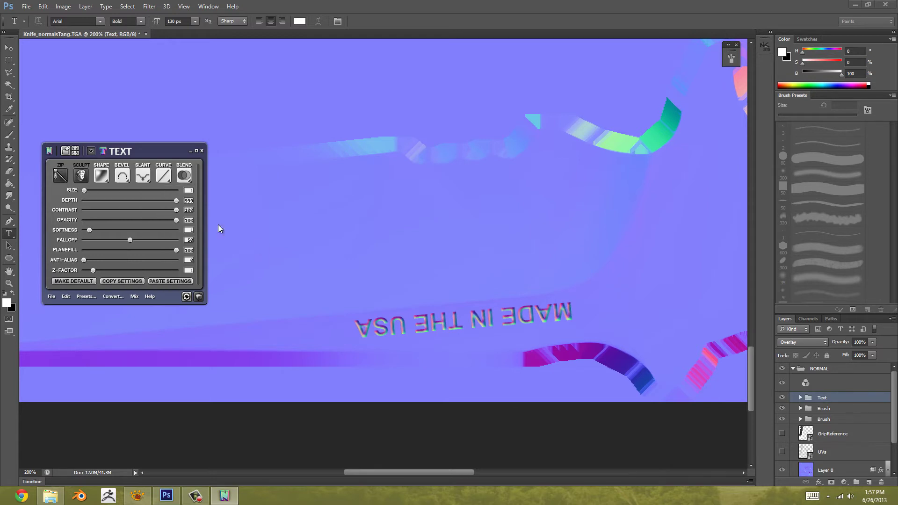
{"action": "left_click_drag", "start_coordinate": [392, 293], "coordinate": [378, 265]}
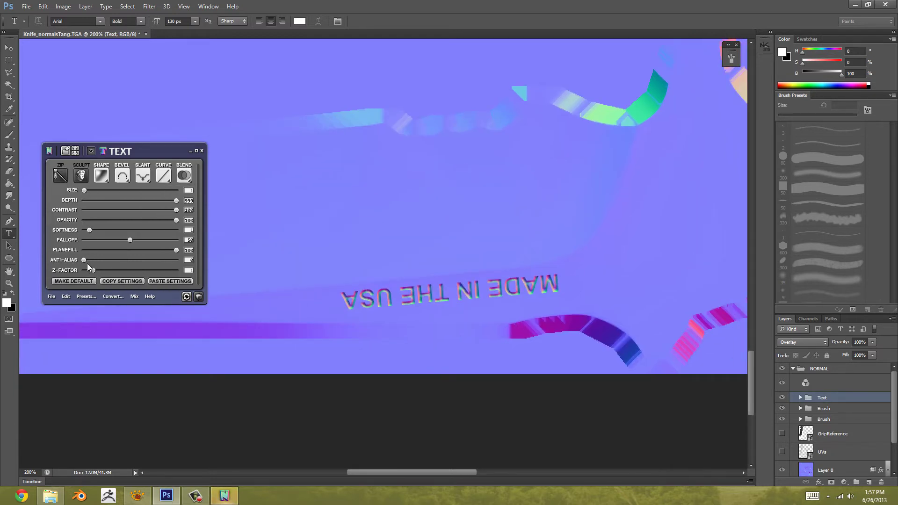
{"action": "left_click_drag", "start_coordinate": [84, 261], "coordinate": [225, 263]}
{"action": "left_click_drag", "start_coordinate": [485, 235], "coordinate": [461, 237]}
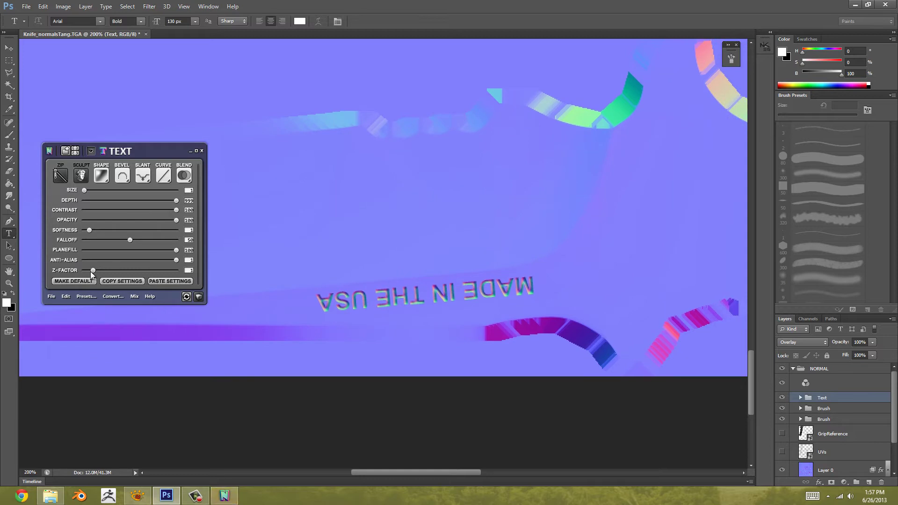
Step: Examine the engraved "MADE IN THE USA" text in the lit 3D preview of the whole map and close the preview
{"action": "scroll", "coordinate": [383, 381], "scroll_direction": "up", "scroll_amount": 10}
{"action": "left_click_drag", "start_coordinate": [399, 359], "coordinate": [321, 178]}
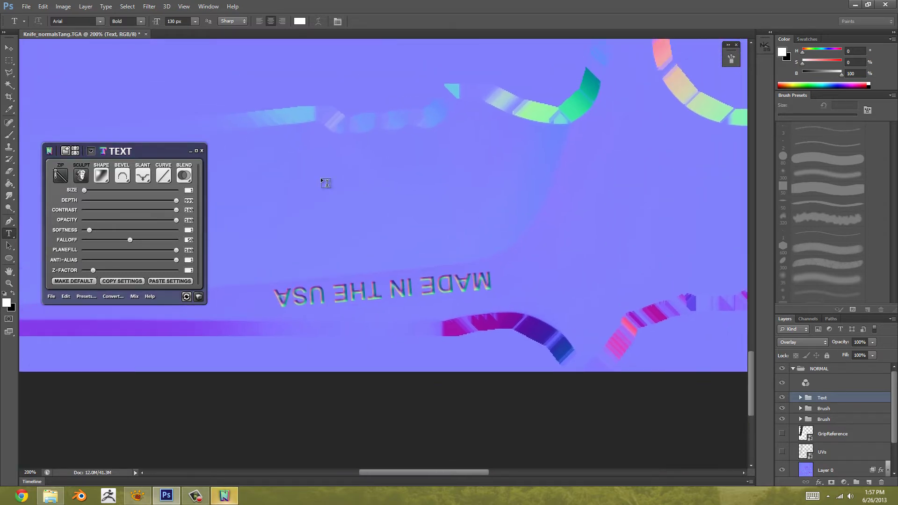
{"action": "key", "text": "ctrl+minus"}
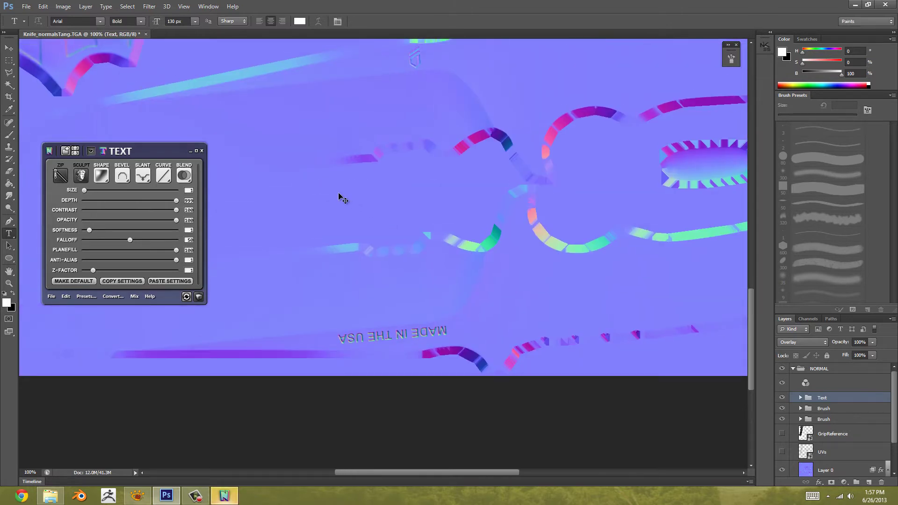
{"action": "key", "text": "ctrl+minus"}
{"action": "left_click", "coordinate": [199, 297]}
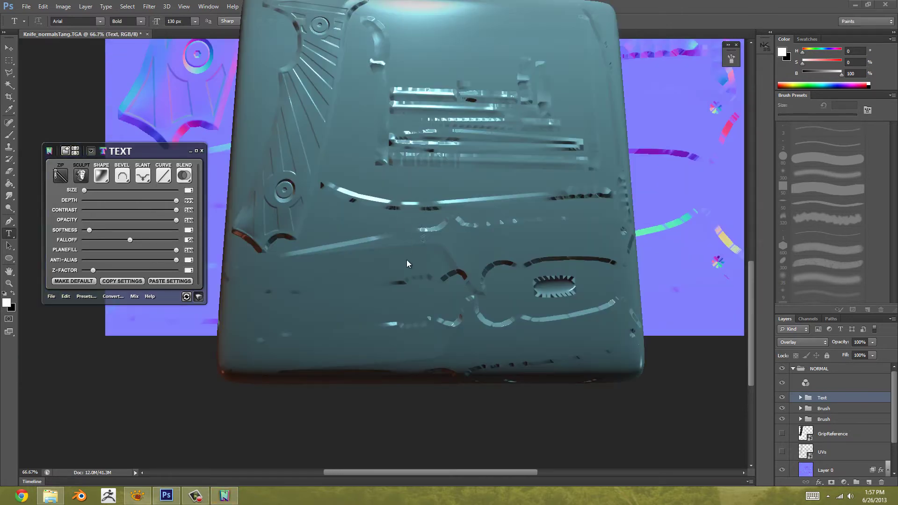
{"action": "left_click_drag", "start_coordinate": [408, 279], "coordinate": [422, 251]}
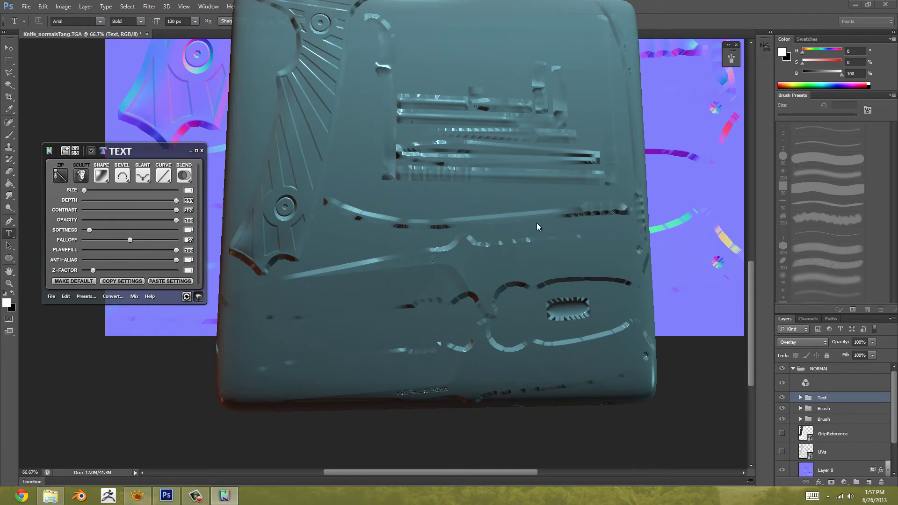
{"action": "left_click", "coordinate": [197, 298]}
Step: Look over the grip panels, emblem and text details across the full normal map
{"action": "left_click_drag", "start_coordinate": [511, 150], "coordinate": [497, 361]}
{"action": "scroll", "coordinate": [522, 272], "scroll_direction": "up", "scroll_amount": 6}
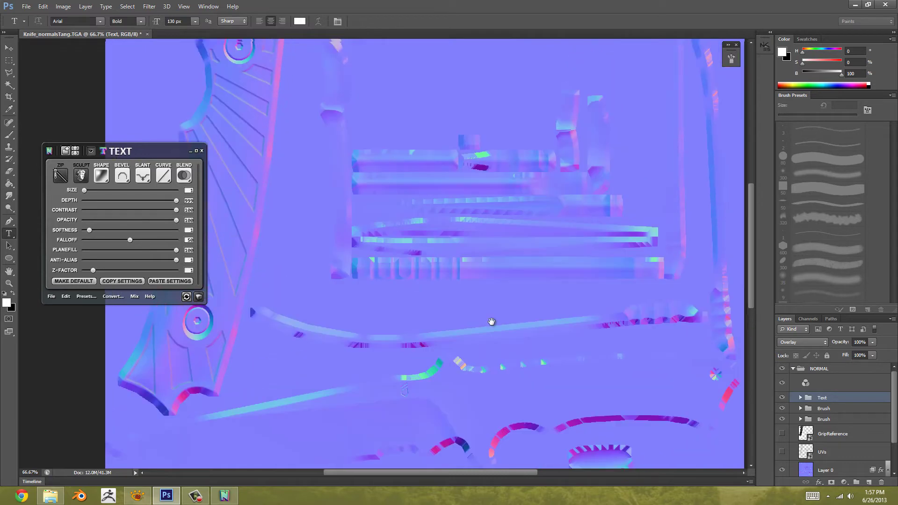
{"action": "scroll", "coordinate": [311, 240], "scroll_direction": "left", "scroll_amount": 2}
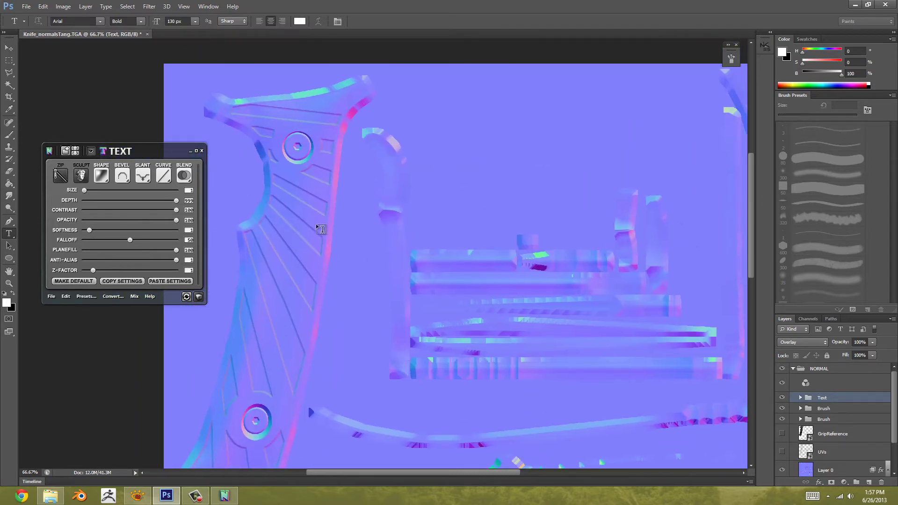
{"action": "scroll", "coordinate": [367, 361], "scroll_direction": "down", "scroll_amount": 4}
{"action": "scroll", "coordinate": [435, 336], "scroll_direction": "down", "scroll_amount": 8}
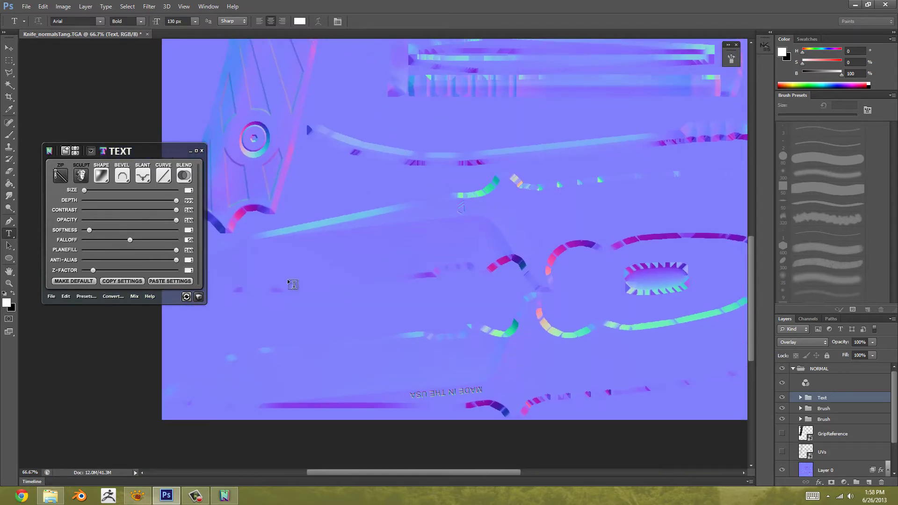
{"action": "scroll", "coordinate": [534, 349], "scroll_direction": "up", "scroll_amount": 3}
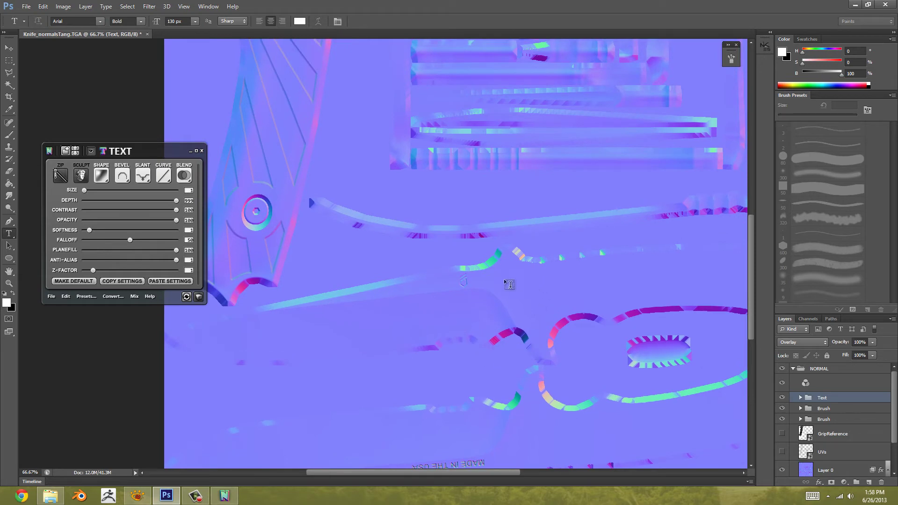
{"action": "scroll", "coordinate": [509, 291], "scroll_direction": "right", "scroll_amount": 2}
{"action": "scroll", "coordinate": [405, 243], "scroll_direction": "up", "scroll_amount": 2}
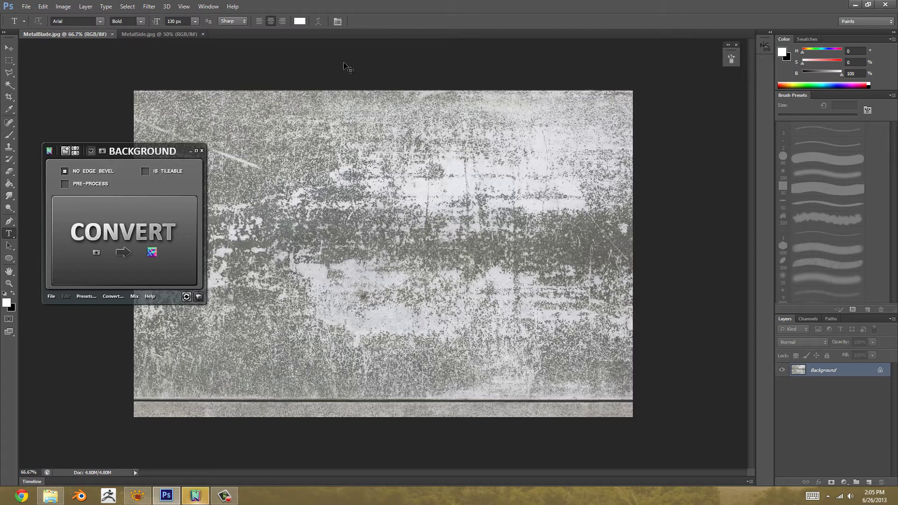
Step: Compare the MetalBlade.jpg and MetalSide.jpg metal photos
{"action": "key", "text": "ctrl+Tab"}
{"action": "key", "text": "ctrl+Tab"}
{"action": "key", "text": "ctrl+Tab"}
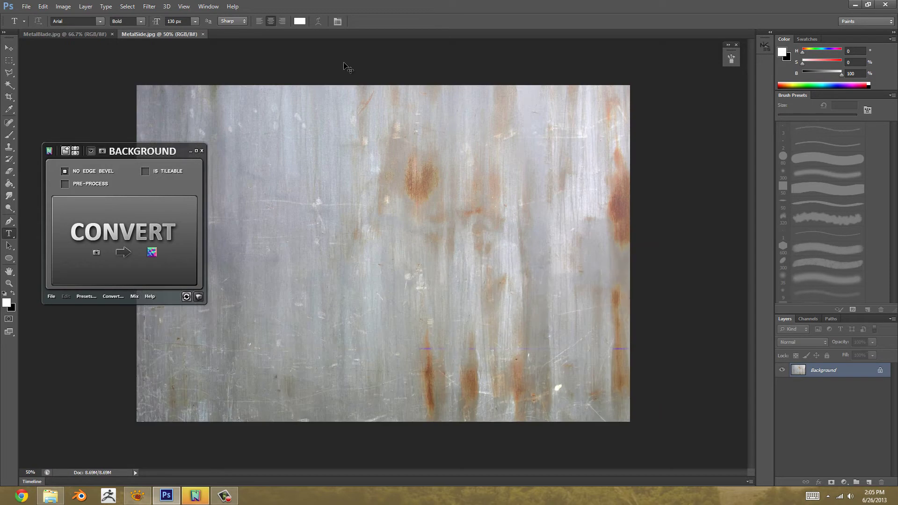
{"action": "key", "text": "ctrl+Tab"}
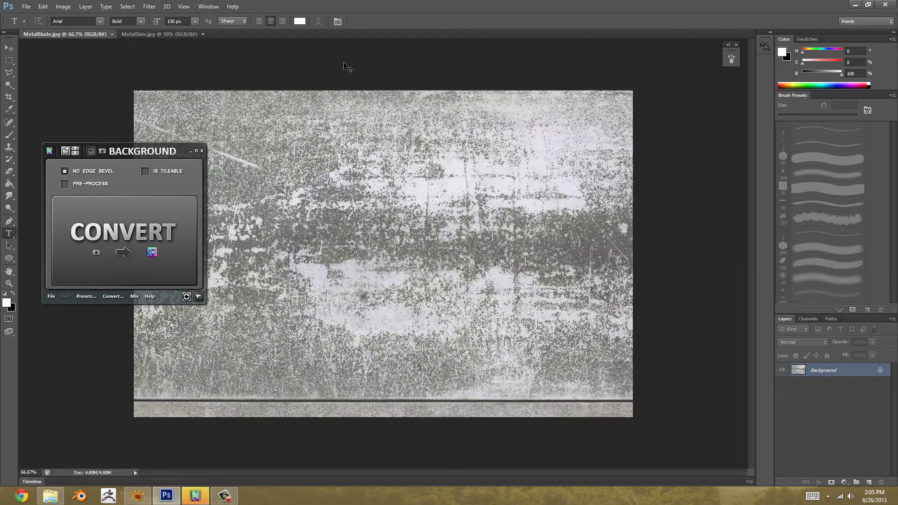
{"action": "key", "text": "ctrl+Tab"}
{"action": "key", "text": "ctrl+Tab"}
Step: Apply the Standard Metal preset from file, choosing MetalBlade.jpg and MetalSide.jpg as the source textures
{"action": "left_click", "coordinate": [114, 298]}
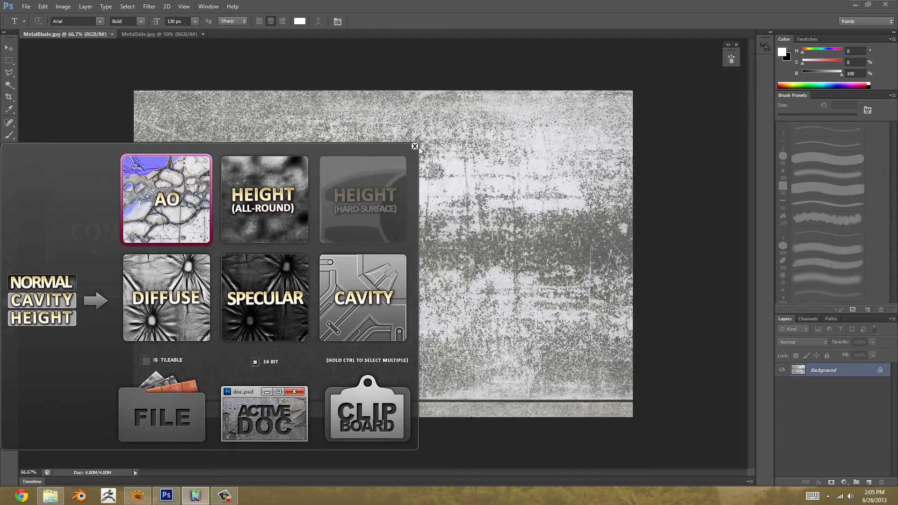
{"action": "left_click", "coordinate": [416, 147]}
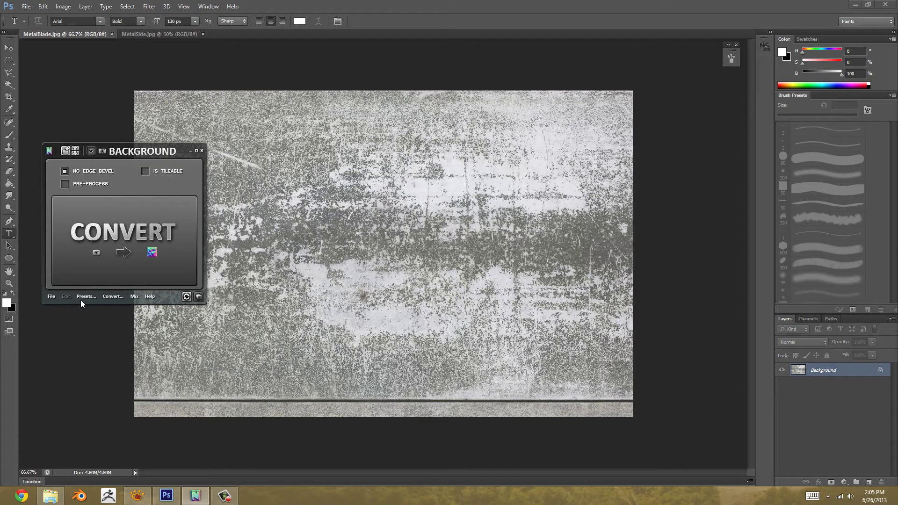
{"action": "left_click", "coordinate": [84, 296]}
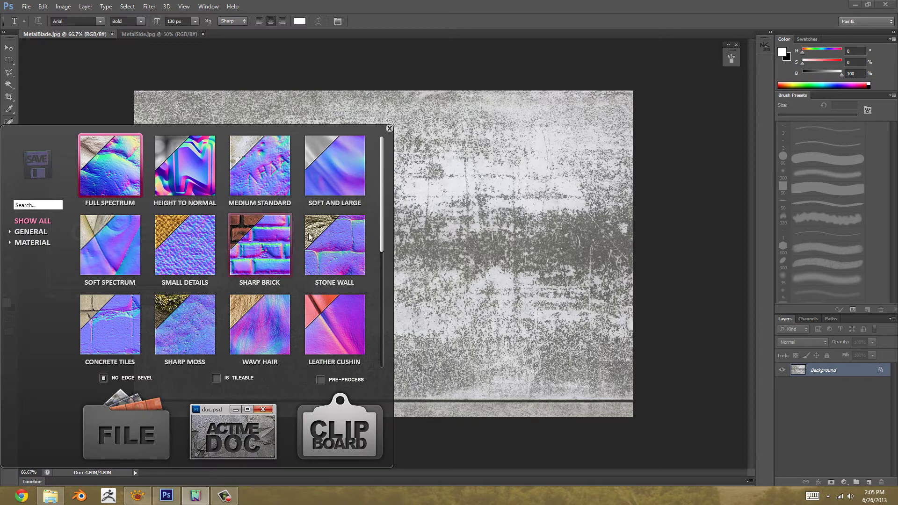
{"action": "scroll", "coordinate": [309, 236], "scroll_direction": "down", "scroll_amount": 3}
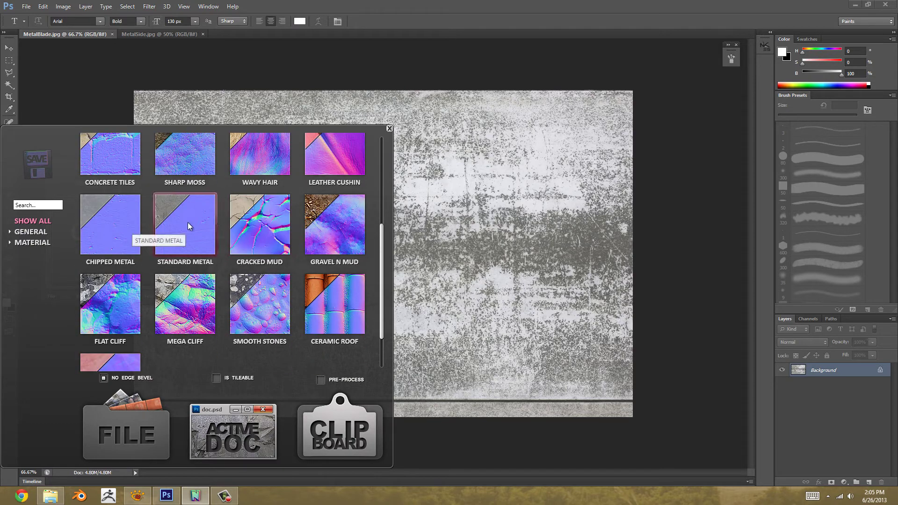
{"action": "left_click", "coordinate": [190, 224]}
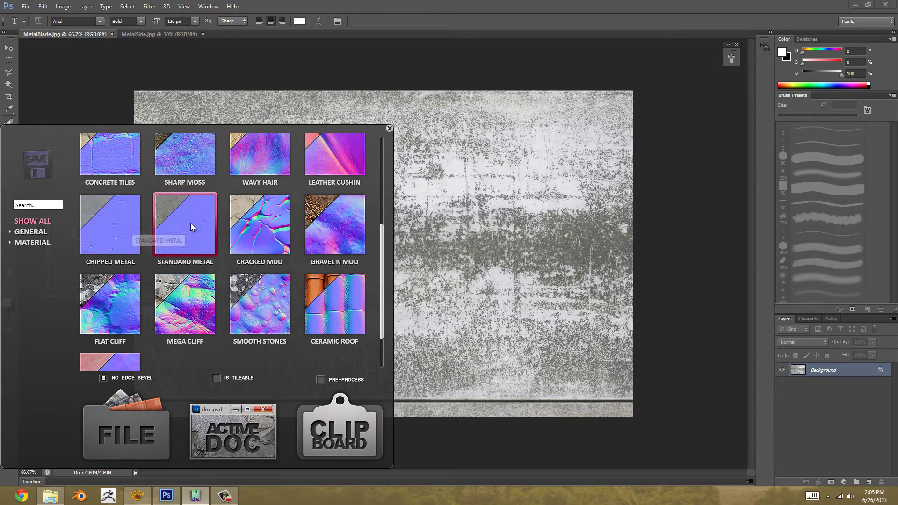
{"action": "left_click", "coordinate": [140, 427]}
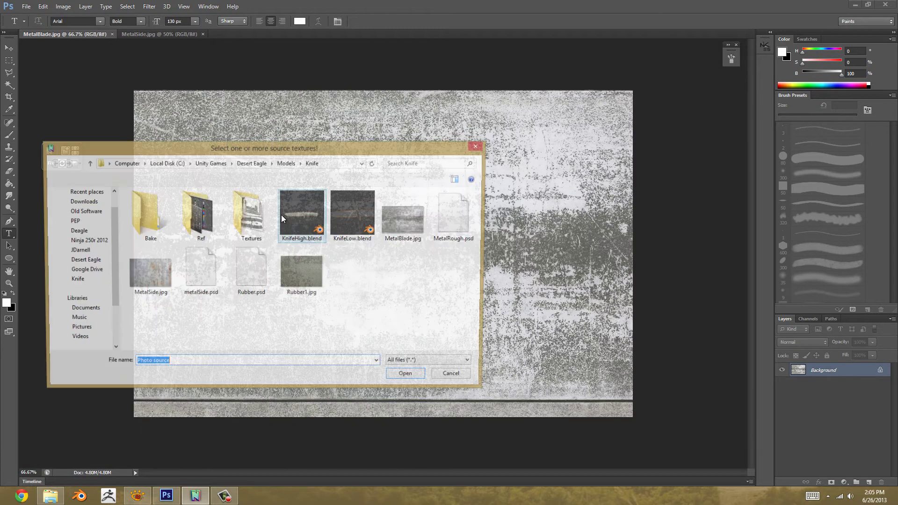
{"action": "left_click", "coordinate": [406, 217]}
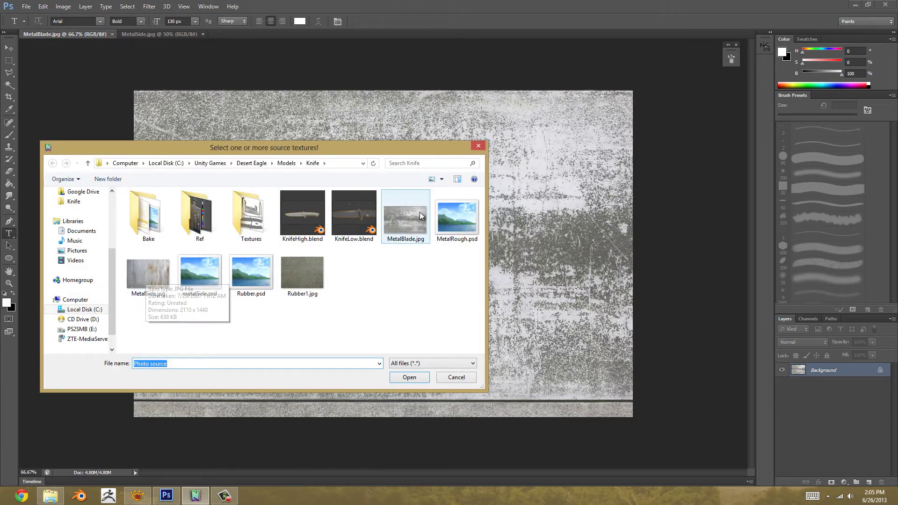
{"action": "left_click", "coordinate": [159, 274], "text": "ctrl"}
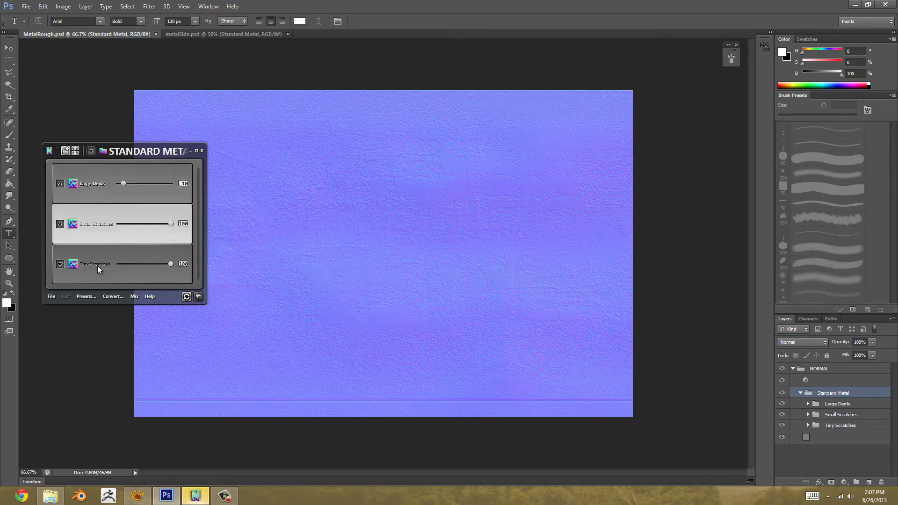
Step: Mix the Standard Metal normals with Large Dents at 1, Small Scratches at 100 and Tiny Scratches below 30
{"action": "left_click_drag", "start_coordinate": [123, 183], "coordinate": [163, 189]}
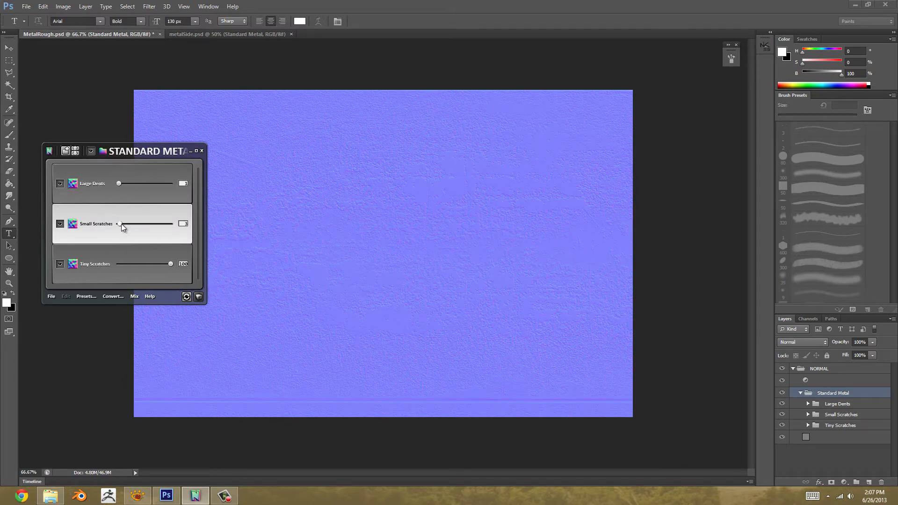
{"action": "left_click_drag", "start_coordinate": [120, 224], "coordinate": [171, 224]}
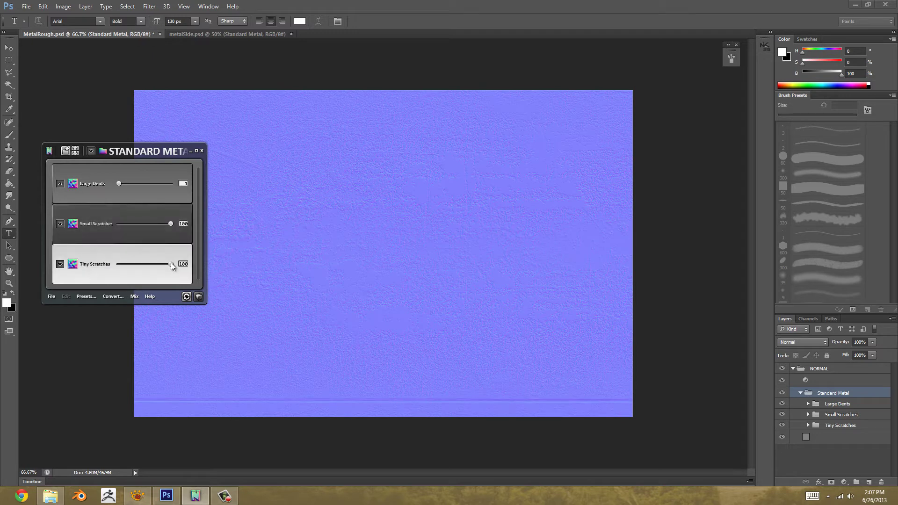
{"action": "left_click_drag", "start_coordinate": [170, 264], "coordinate": [127, 266]}
{"action": "left_click_drag", "start_coordinate": [160, 154], "coordinate": [147, 133]}
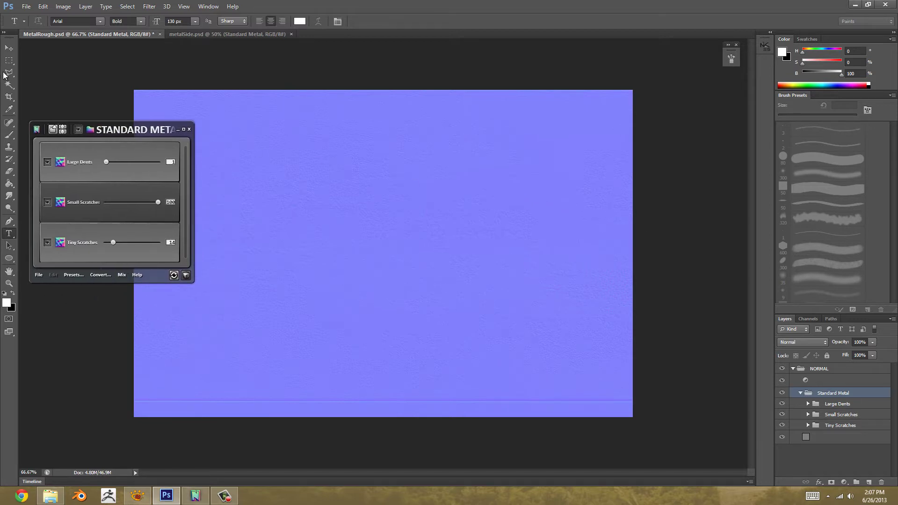
{"action": "left_click_drag", "start_coordinate": [113, 242], "coordinate": [114, 242]}
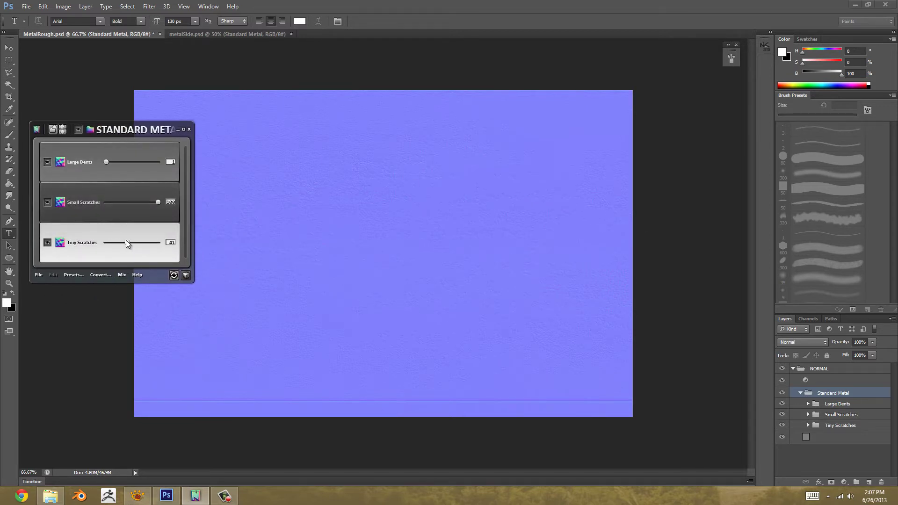
Step: Examine the fine scratch texture of the MetalRough.psd normal map up close at 200%
{"action": "key", "text": "m"}
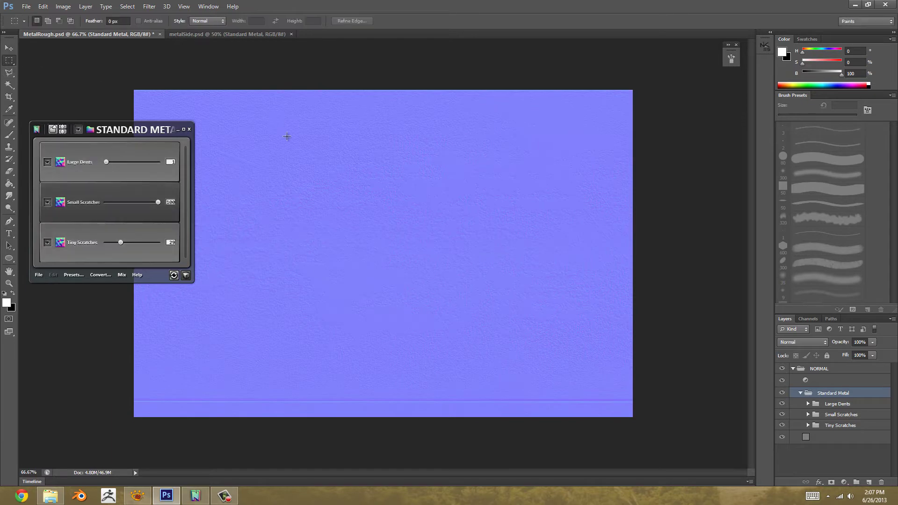
{"action": "key", "text": "ctrl+plus"}
{"action": "key", "text": "ctrl+plus"}
{"action": "left_click_drag", "start_coordinate": [423, 150], "coordinate": [473, 318]}
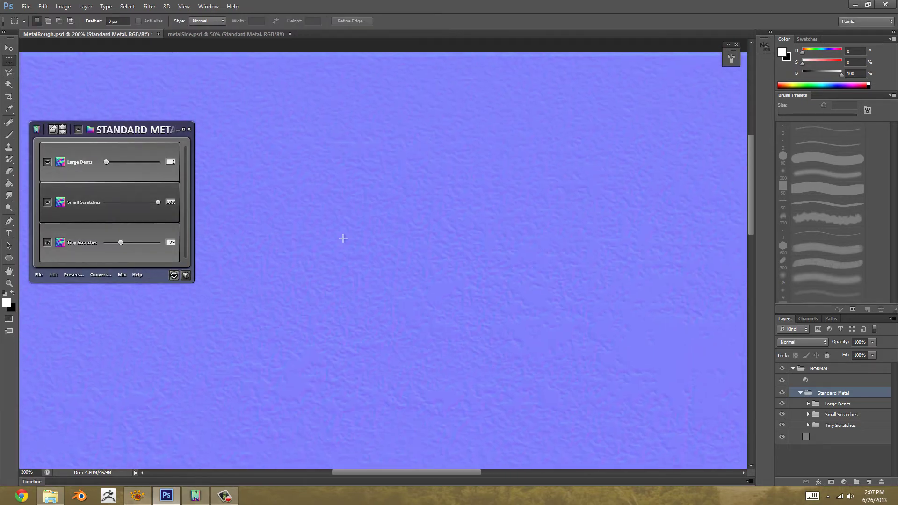
{"action": "left_click_drag", "start_coordinate": [488, 257], "coordinate": [398, 138]}
{"action": "key", "text": "ctrl+minus"}
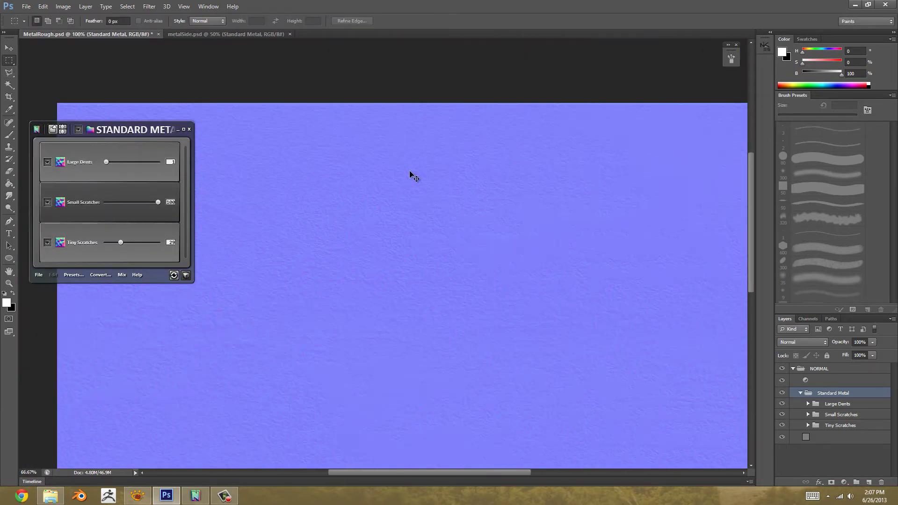
{"action": "key", "text": "ctrl+minus"}
Step: Copy the merged metal texture from a rectangular selection above the lower seam of MetalRough.psd, and clear the selection
{"action": "left_click_drag", "start_coordinate": [130, 79], "coordinate": [714, 399]}
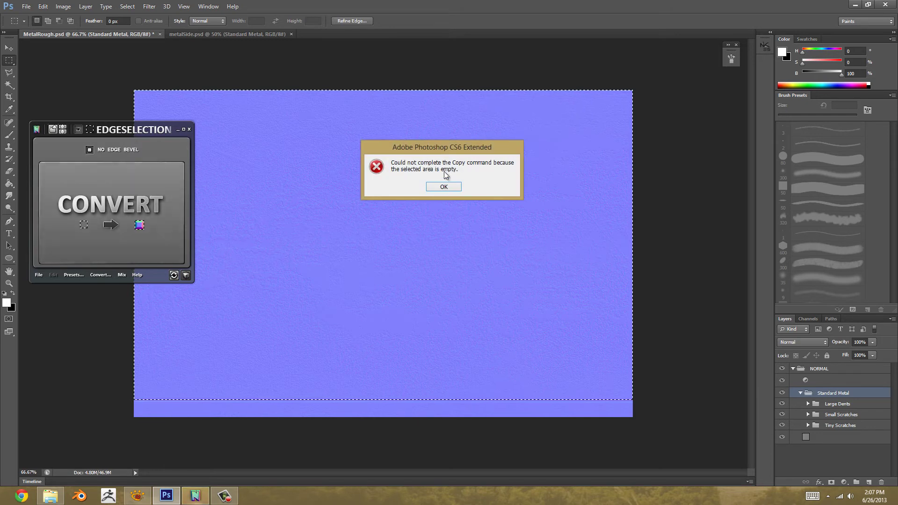
{"action": "left_click", "coordinate": [448, 187]}
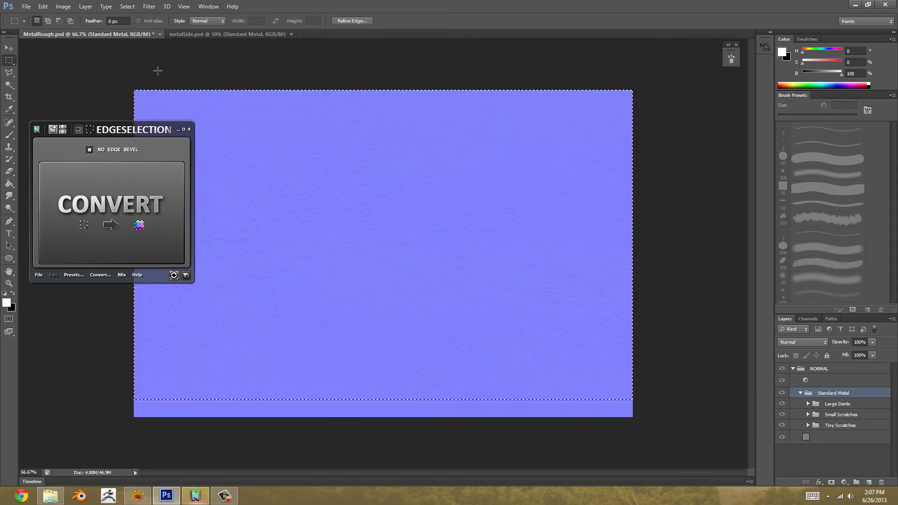
{"action": "left_click_drag", "start_coordinate": [114, 62], "coordinate": [723, 394]}
{"action": "left_click", "coordinate": [43, 7]}
{"action": "left_click", "coordinate": [94, 78]}
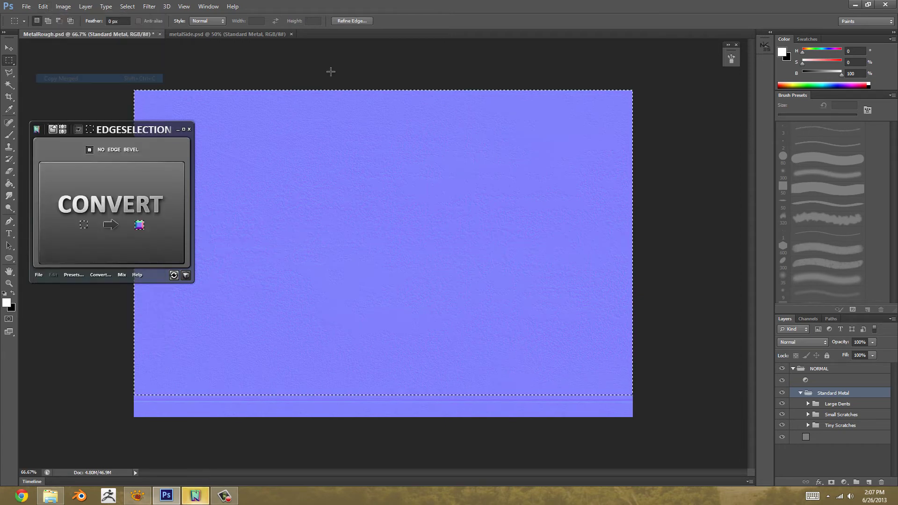
{"action": "key", "text": "ctrl+d"}
{"action": "left_click", "coordinate": [78, 129]}
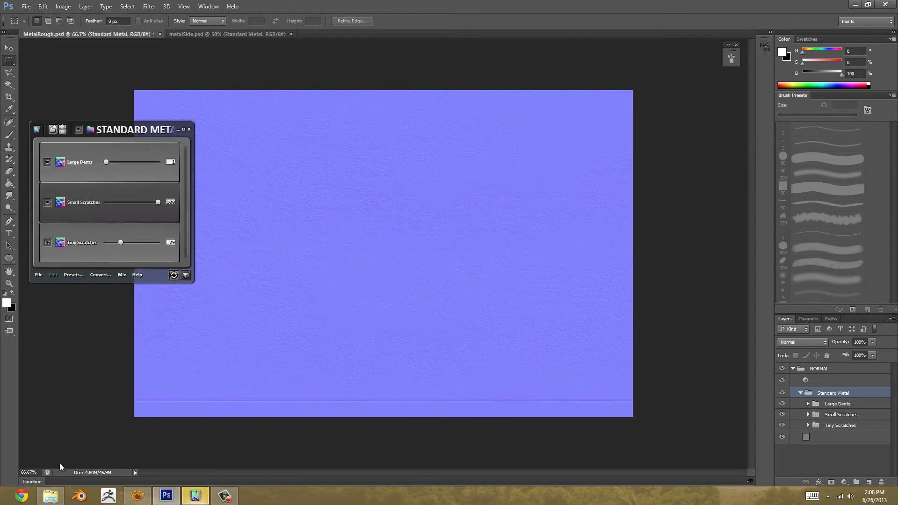
Step: Open nDoWIP.psd from the Knife project's Bake folder in Photoshop
{"action": "left_click", "coordinate": [50, 496]}
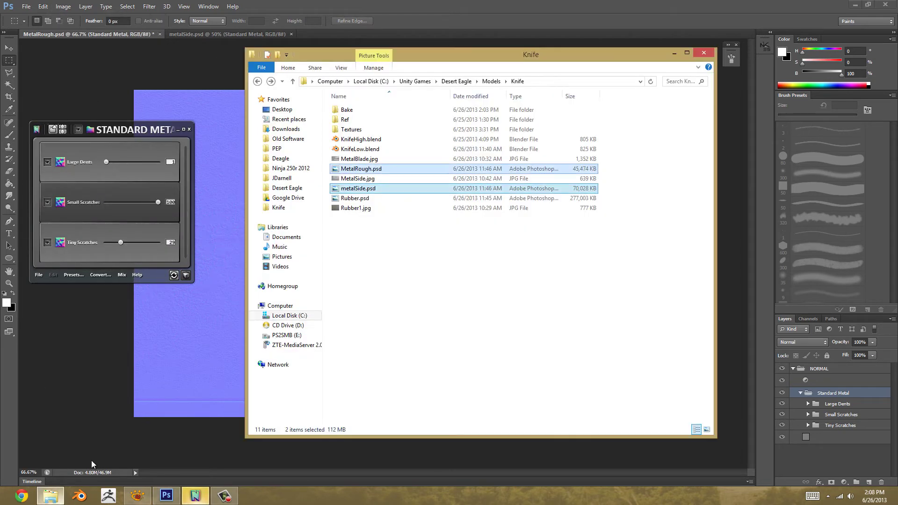
{"action": "double_click", "coordinate": [346, 110]}
{"action": "left_click_drag", "start_coordinate": [645, 192], "coordinate": [354, 33]}
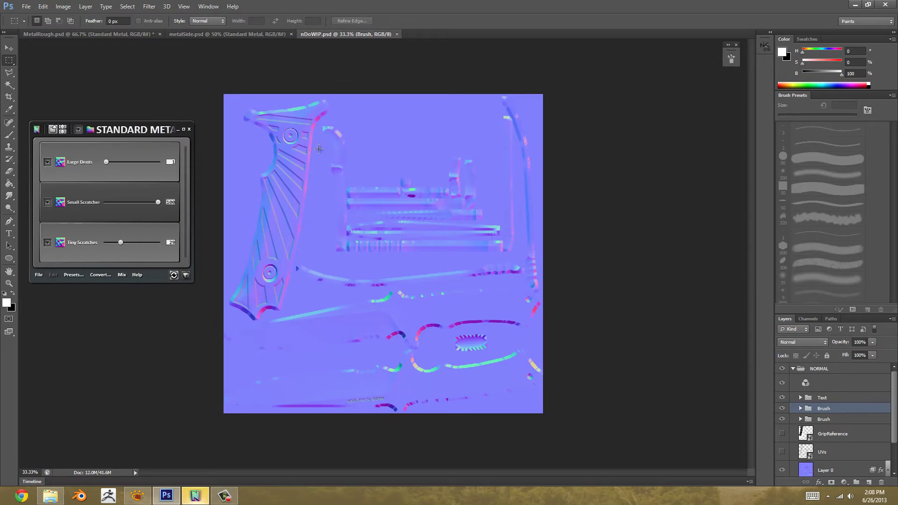
Step: Paste the metal texture into the knife normal map and place it over the grip, rotated about 99.4 degrees
{"action": "key", "text": "ctrl+v"}
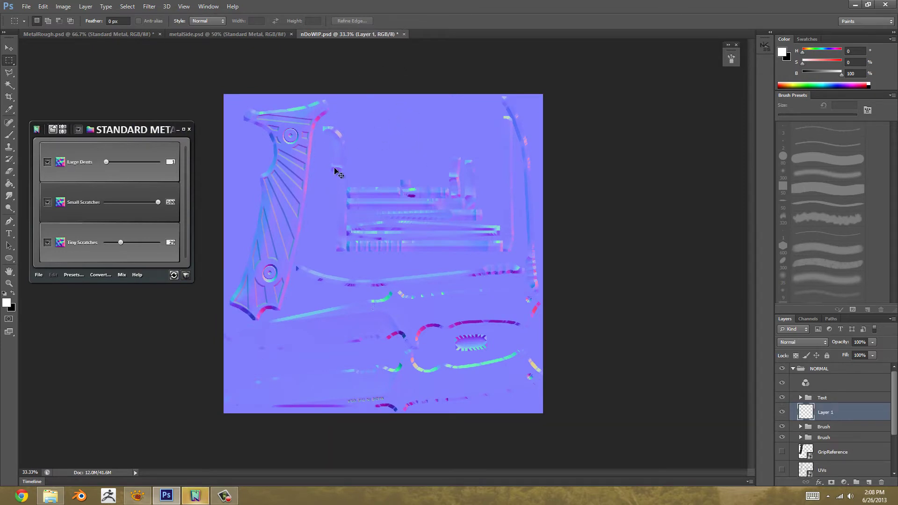
{"action": "key", "text": "ctrl+t"}
{"action": "left_click_drag", "start_coordinate": [515, 171], "coordinate": [437, 381]}
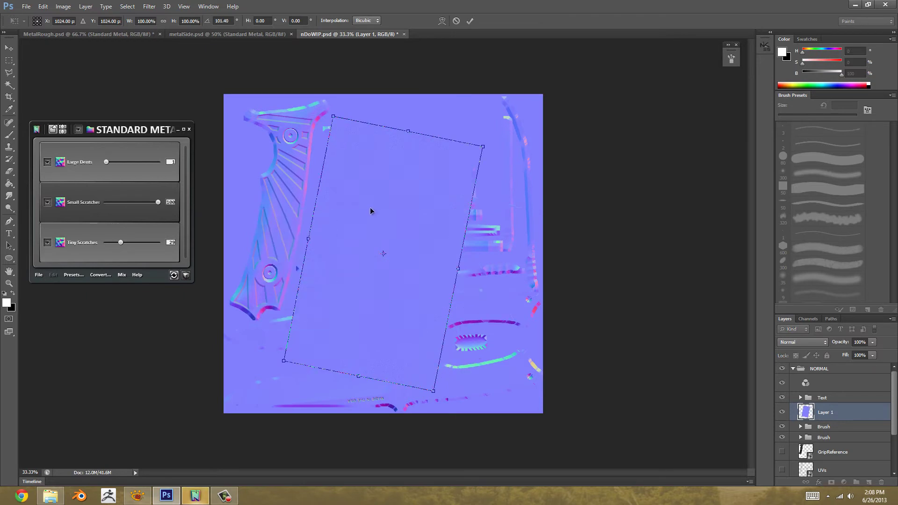
{"action": "left_click_drag", "start_coordinate": [370, 207], "coordinate": [269, 160]}
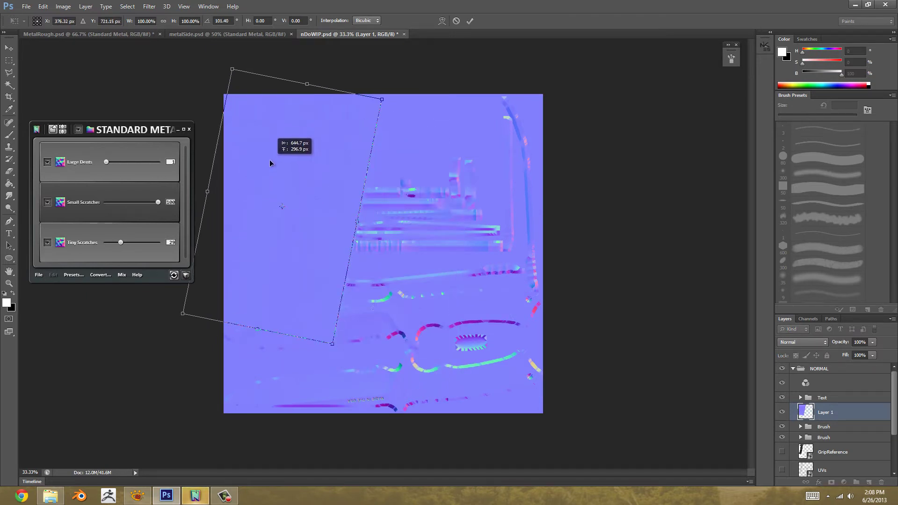
{"action": "left_click_drag", "start_coordinate": [409, 87], "coordinate": [399, 87]}
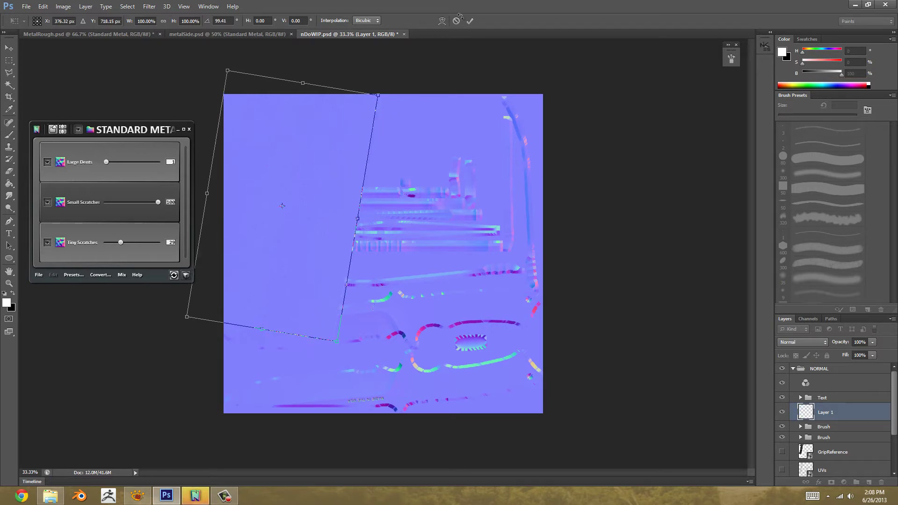
{"action": "left_click", "coordinate": [470, 22]}
Step: Show the UVs layer and lower the pasted metal layer's opacity to 54%
{"action": "scroll", "coordinate": [403, 199], "scroll_direction": "up", "scroll_amount": 1}
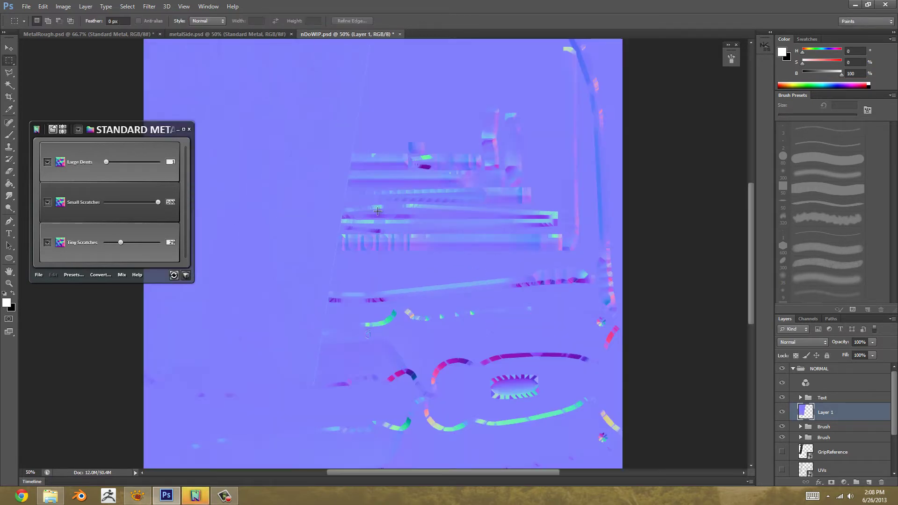
{"action": "scroll", "coordinate": [818, 426], "scroll_direction": "down", "scroll_amount": 1}
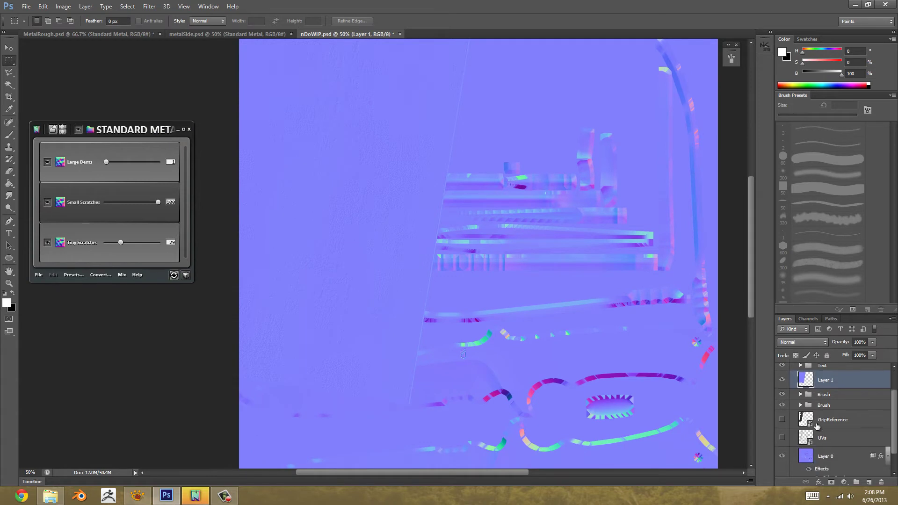
{"action": "left_click", "coordinate": [783, 438]}
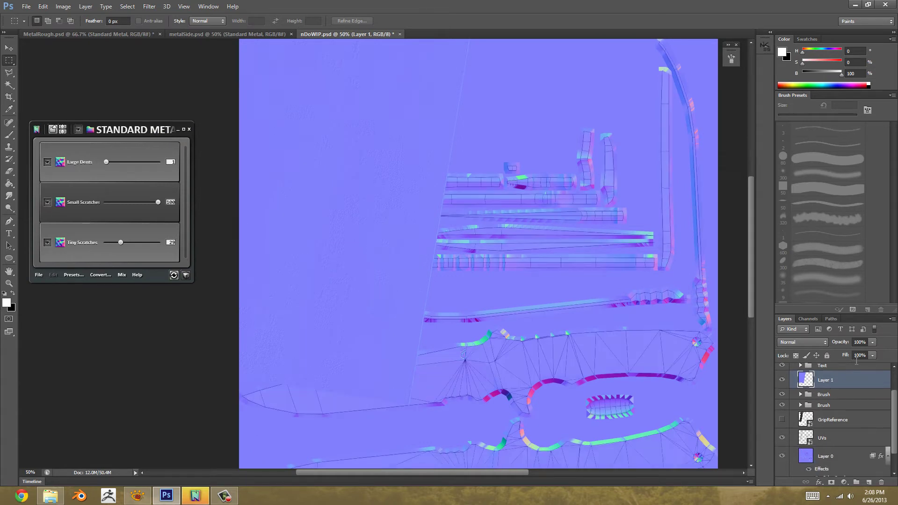
{"action": "left_click", "coordinate": [874, 342]}
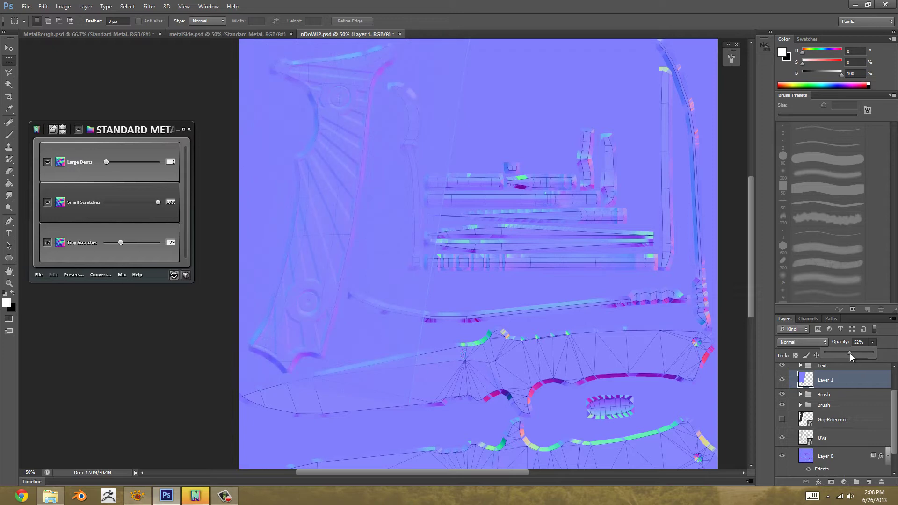
{"action": "left_click_drag", "start_coordinate": [849, 354], "coordinate": [851, 347]}
Step: Erase the pasted metal texture between the grip and the neighbouring UV parts with a hard round eraser enlarged to 600 px
{"action": "scroll", "coordinate": [373, 225], "scroll_direction": "up", "scroll_amount": 5}
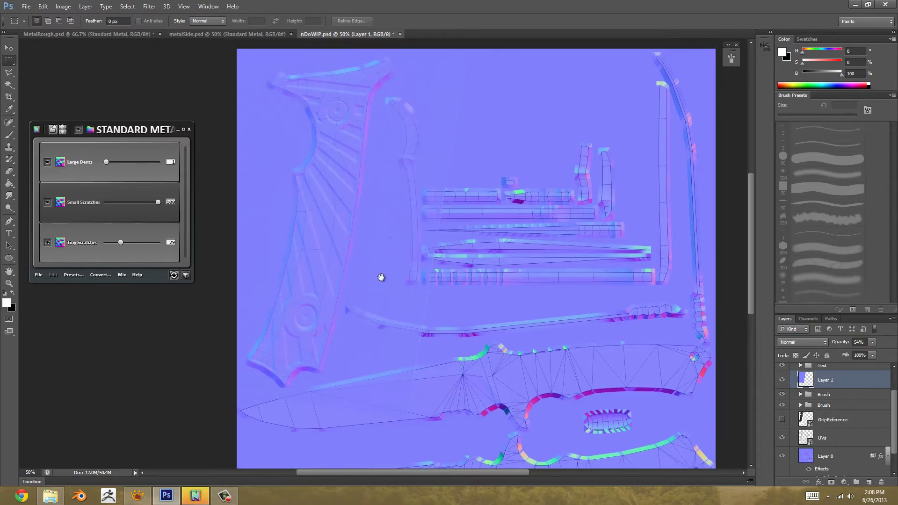
{"action": "key", "text": "e"}
{"action": "left_click", "coordinate": [797, 160]}
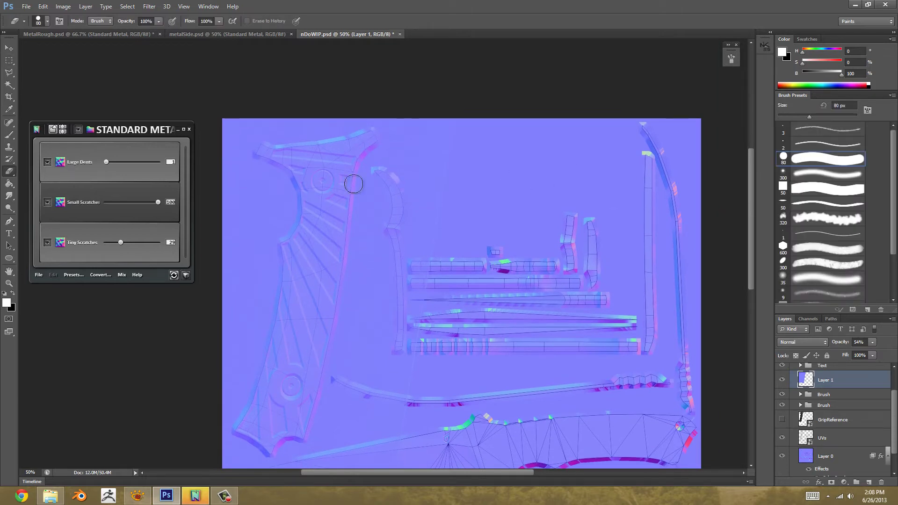
{"action": "key", "text": "bracketright"}
{"action": "key", "text": "bracketright"}
{"action": "key", "text": "bracketright"}
{"action": "key", "text": "bracketright"}
{"action": "key", "text": "bracketright"}
{"action": "key", "text": "bracketright"}
{"action": "key", "text": "bracketright"}
{"action": "key", "text": "bracketright"}
{"action": "key", "text": "bracketright"}
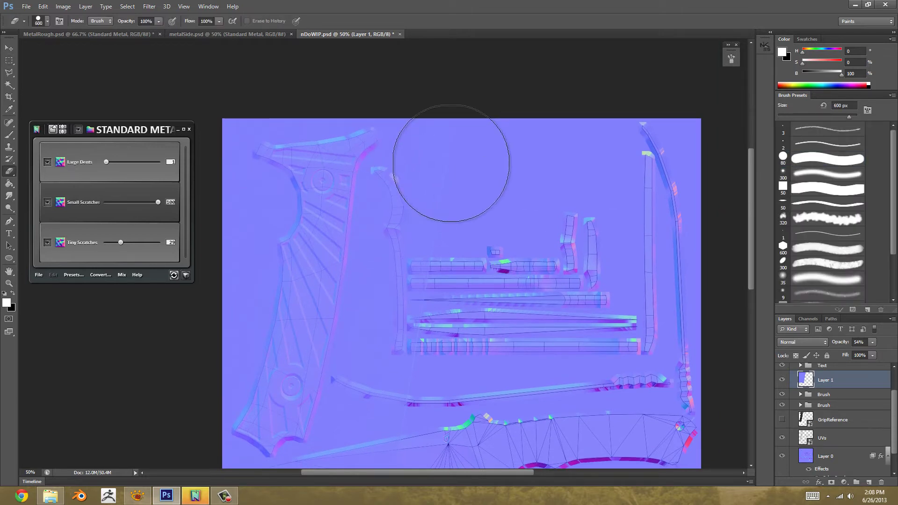
{"action": "mouse_move", "coordinate": [453, 148]}
{"action": "left_mouse_down"}
{"action": "mouse_move", "coordinate": [426, 176]}
{"action": "mouse_move", "coordinate": [399, 341]}
{"action": "mouse_move", "coordinate": [422, 248]}
{"action": "left_mouse_up"}
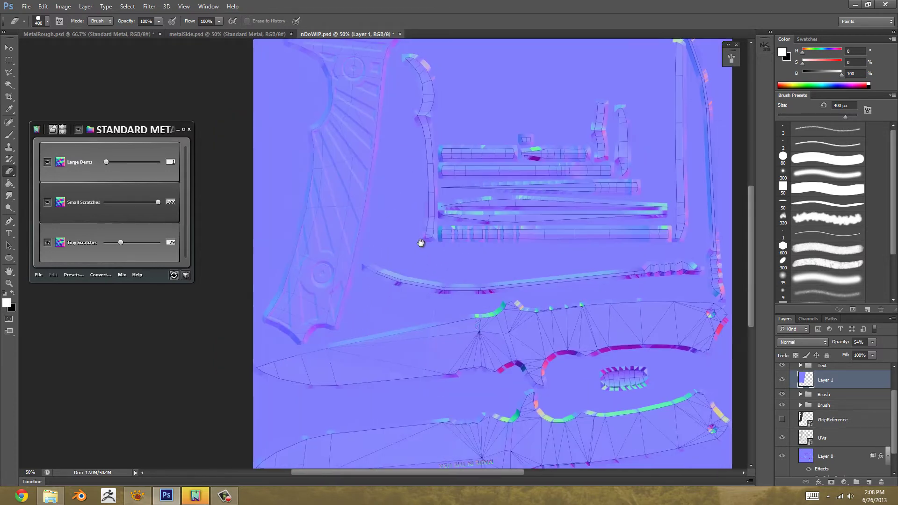
Step: Erase the metal texture over the blade and along the grip's outer curved side with a 400 px eraser
{"action": "mouse_move", "coordinate": [425, 319]}
{"action": "left_mouse_down"}
{"action": "mouse_move", "coordinate": [391, 381]}
{"action": "mouse_move", "coordinate": [355, 371]}
{"action": "mouse_move", "coordinate": [337, 382]}
{"action": "mouse_move", "coordinate": [280, 380]}
{"action": "mouse_move", "coordinate": [323, 381]}
{"action": "left_mouse_up"}
{"action": "key", "text": "ctrl+z"}
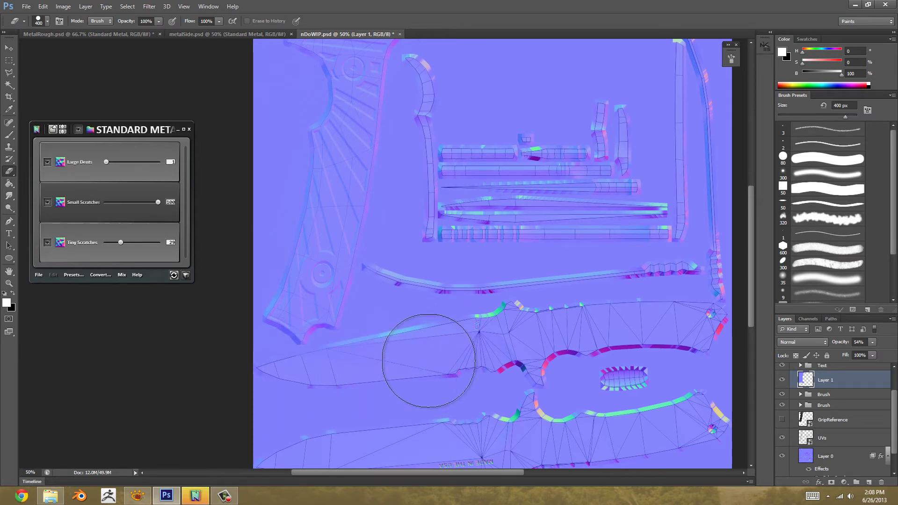
{"action": "mouse_move", "coordinate": [350, 380]}
{"action": "left_mouse_down"}
{"action": "mouse_move", "coordinate": [314, 384]}
{"action": "mouse_move", "coordinate": [231, 361]}
{"action": "left_mouse_up"}
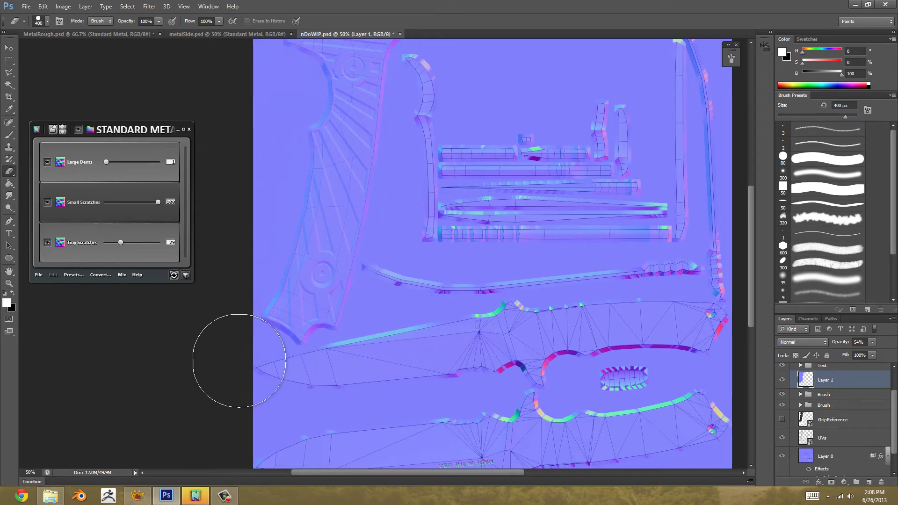
{"action": "left_click_drag", "start_coordinate": [181, 283], "coordinate": [253, 341]}
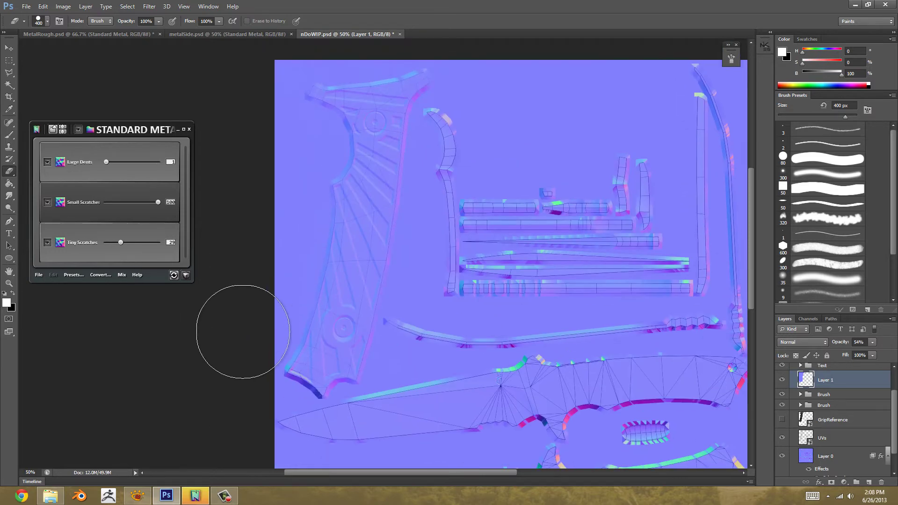
{"action": "mouse_move", "coordinate": [274, 274]}
{"action": "left_mouse_down"}
{"action": "mouse_move", "coordinate": [281, 203]}
{"action": "mouse_move", "coordinate": [276, 259]}
{"action": "mouse_move", "coordinate": [289, 225]}
{"action": "left_mouse_up"}
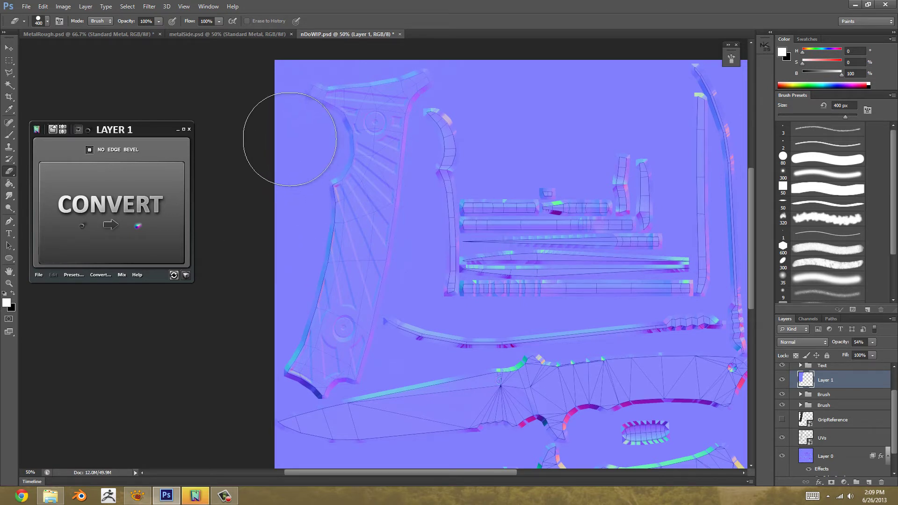
{"action": "mouse_move", "coordinate": [289, 139]}
{"action": "left_mouse_down"}
{"action": "mouse_move", "coordinate": [301, 150]}
{"action": "mouse_move", "coordinate": [297, 121]}
{"action": "left_mouse_up"}
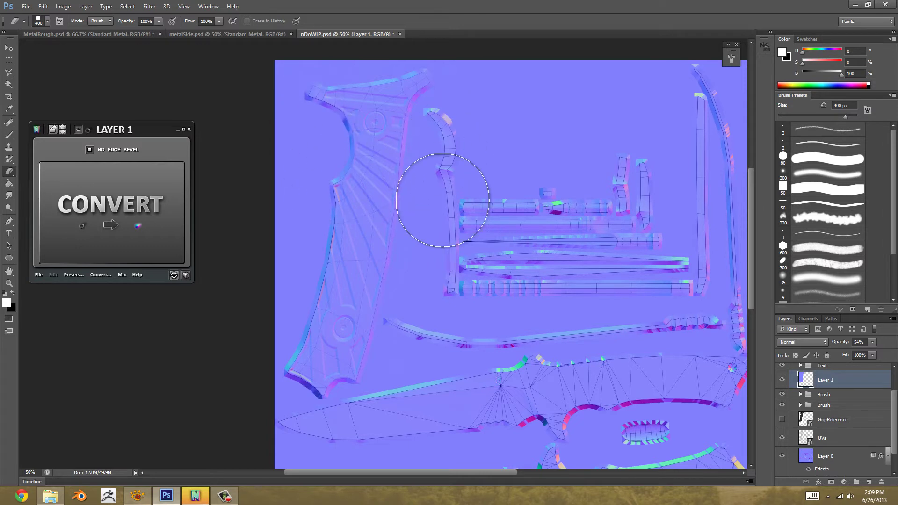
{"action": "scroll", "coordinate": [447, 229], "scroll_direction": "up", "scroll_amount": 3}
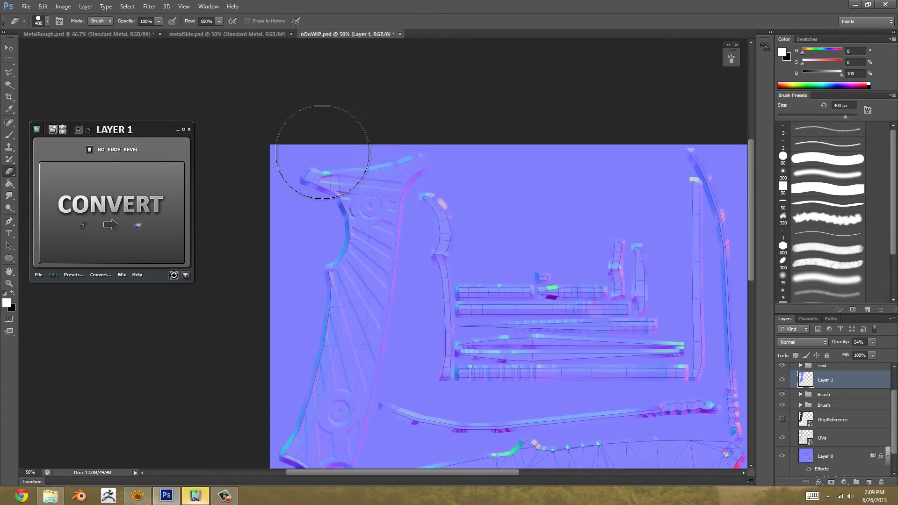
Step: Trim the remaining metal texture around the grip outline with a 200 px eraser and restore the layer to 100% opacity
{"action": "left_click_drag", "start_coordinate": [322, 152], "coordinate": [283, 192]}
{"action": "key", "text": "bracketleft"}
{"action": "key", "text": "bracketleft"}
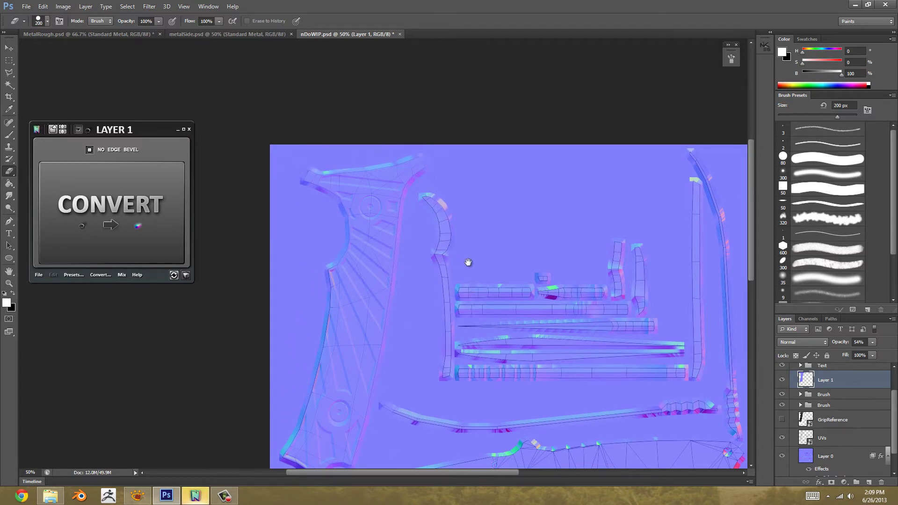
{"action": "left_click_drag", "start_coordinate": [468, 263], "coordinate": [455, 228]}
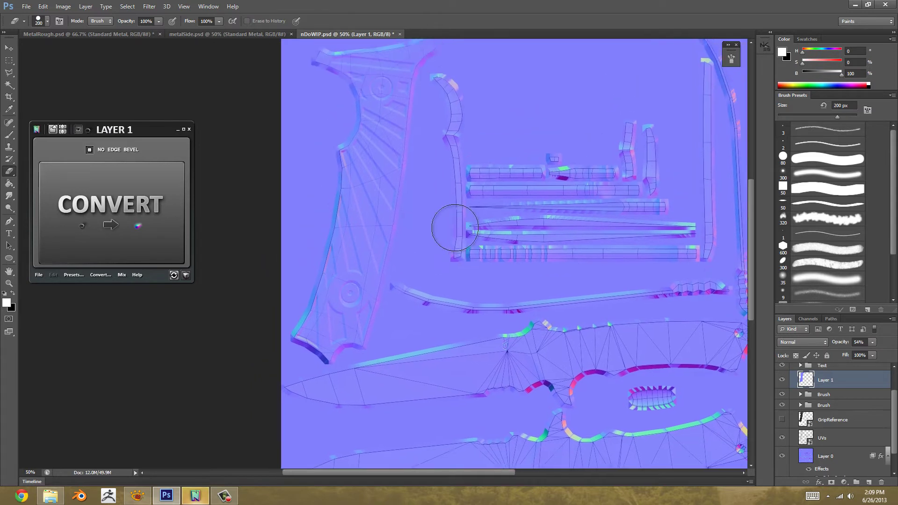
{"action": "left_click", "coordinate": [811, 343]}
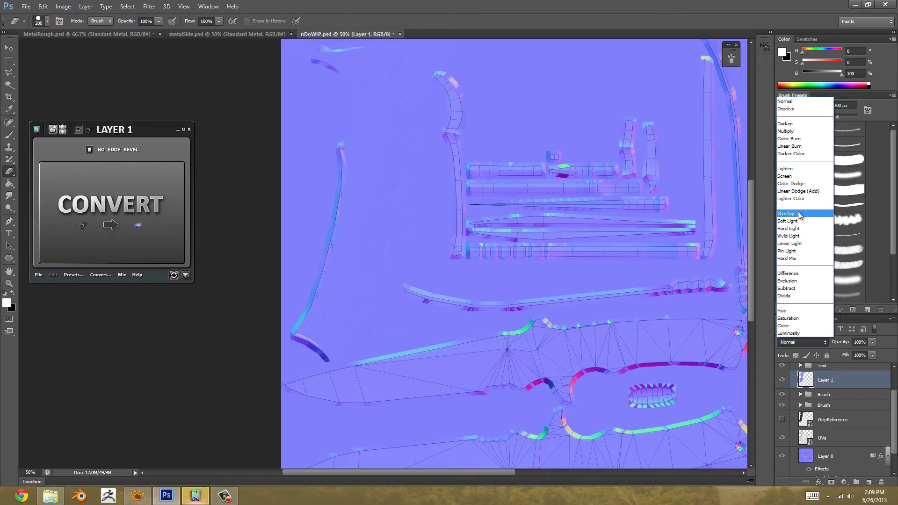
{"action": "key", "text": "Escape"}
{"action": "left_click_drag", "start_coordinate": [406, 157], "coordinate": [440, 198]}
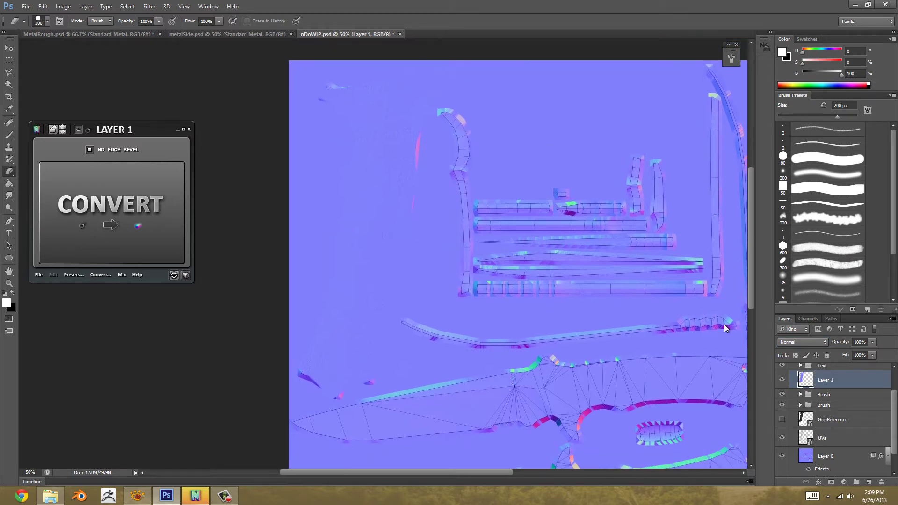
Step: Set the pasted metal layer's blend mode to Overlay
{"action": "left_click", "coordinate": [814, 343]}
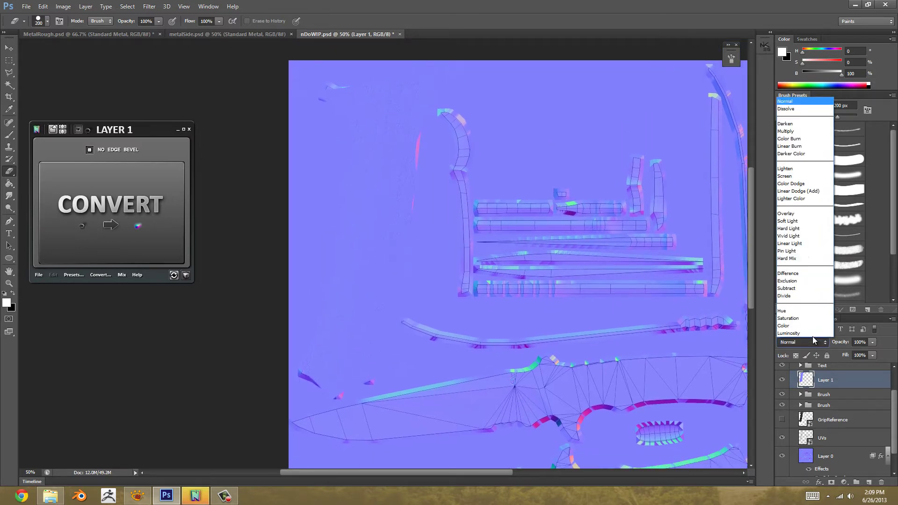
{"action": "left_click", "coordinate": [794, 214]}
{"action": "key", "text": "ctrl+plus"}
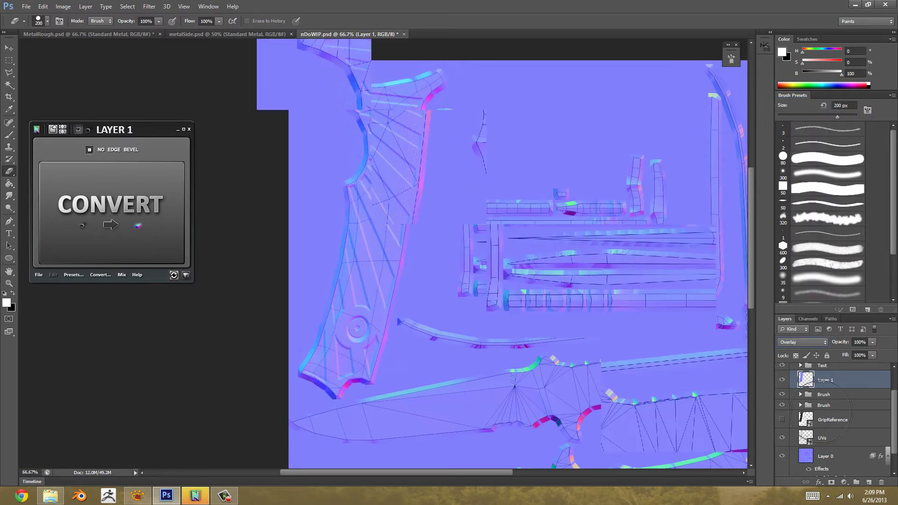
Step: Hide the UVs layer and lower the pasted metal layer's opacity to 49%
{"action": "left_click", "coordinate": [784, 438]}
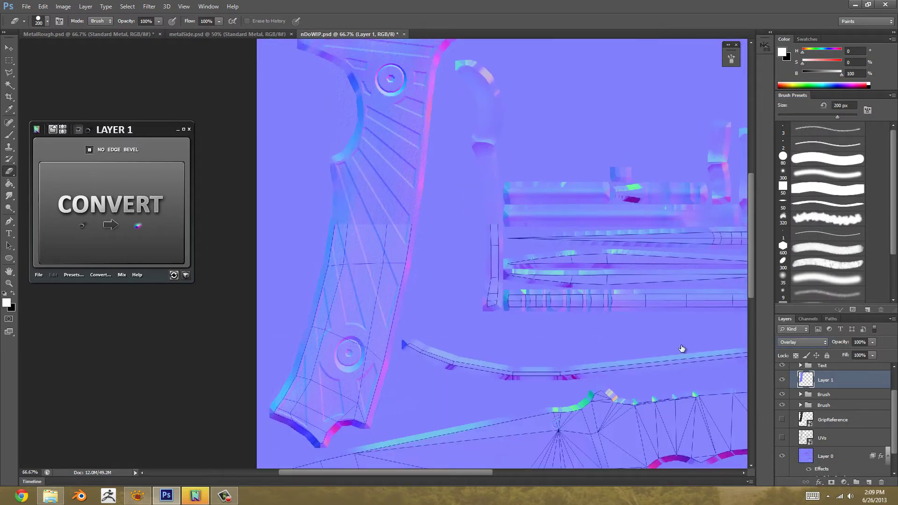
{"action": "left_click", "coordinate": [873, 342]}
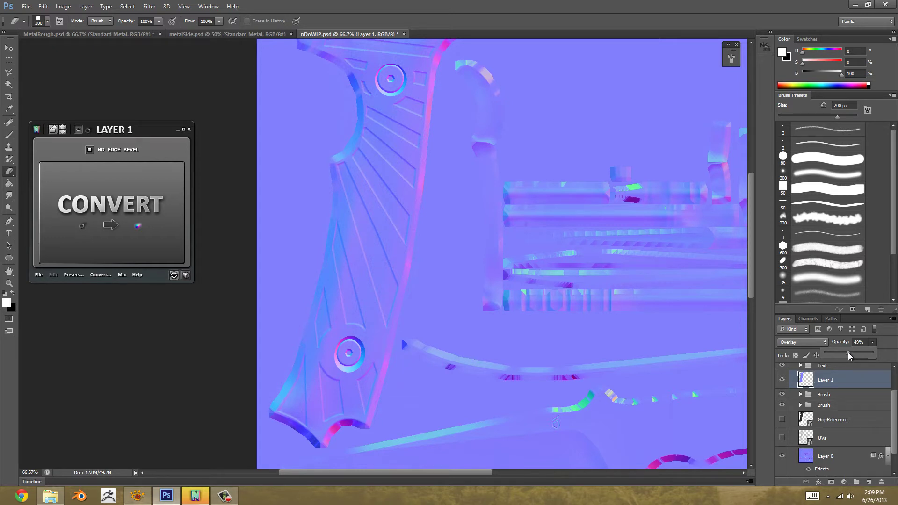
{"action": "left_click", "coordinate": [882, 347]}
Step: Inspect the grip's surface detail up close and in nDo2's 3D preview of the normal map
{"action": "left_click_drag", "start_coordinate": [408, 160], "coordinate": [421, 263]}
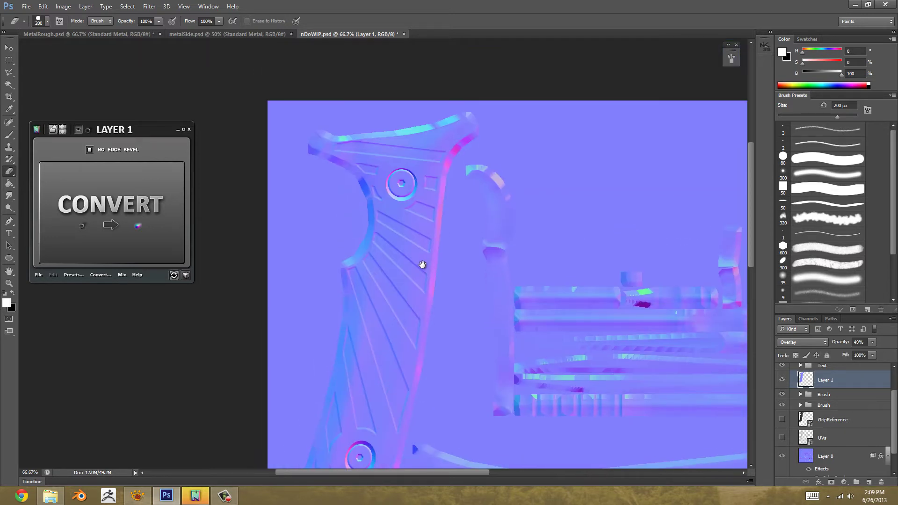
{"action": "scroll", "coordinate": [431, 253], "scroll_direction": "up", "scroll_amount": 1}
{"action": "left_click_drag", "start_coordinate": [490, 233], "coordinate": [501, 151]}
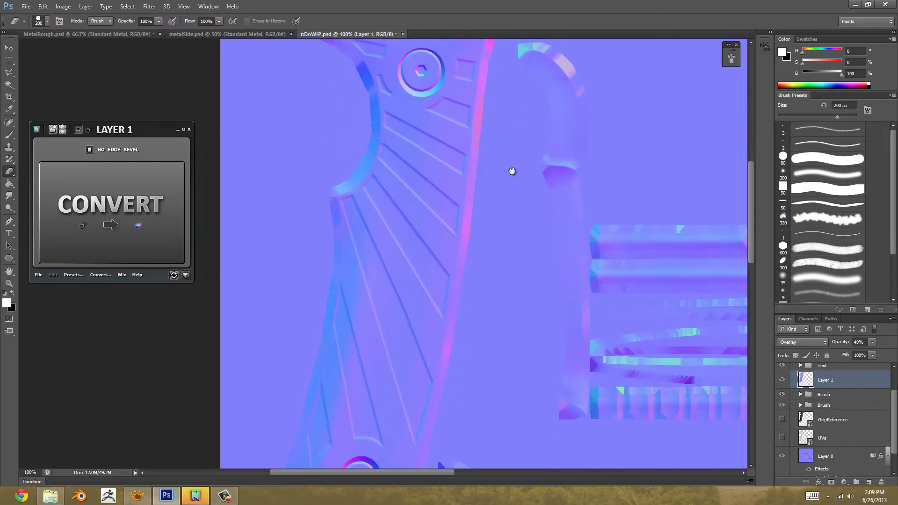
{"action": "left_click", "coordinate": [186, 275]}
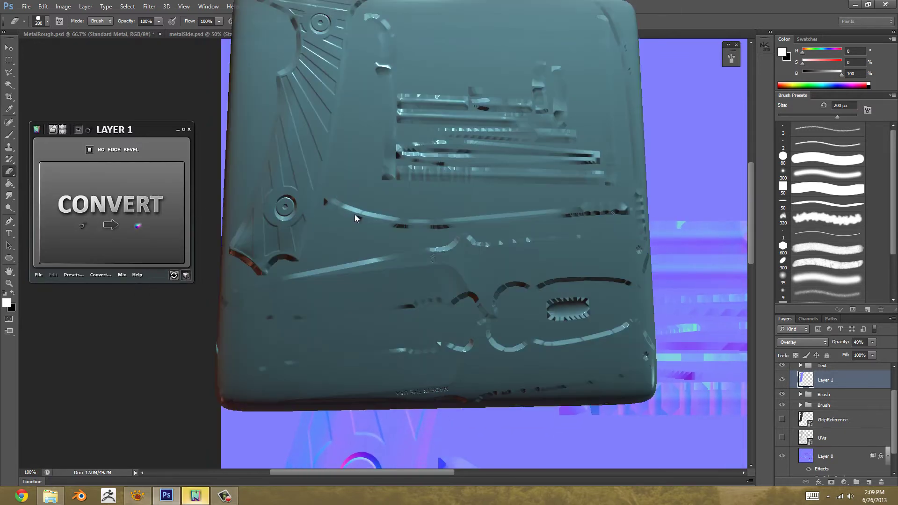
{"action": "left_click_drag", "start_coordinate": [355, 218], "coordinate": [394, 179]}
{"action": "scroll", "coordinate": [394, 179], "scroll_direction": "up", "scroll_amount": 2}
{"action": "scroll", "coordinate": [394, 181], "scroll_direction": "up", "scroll_amount": 2}
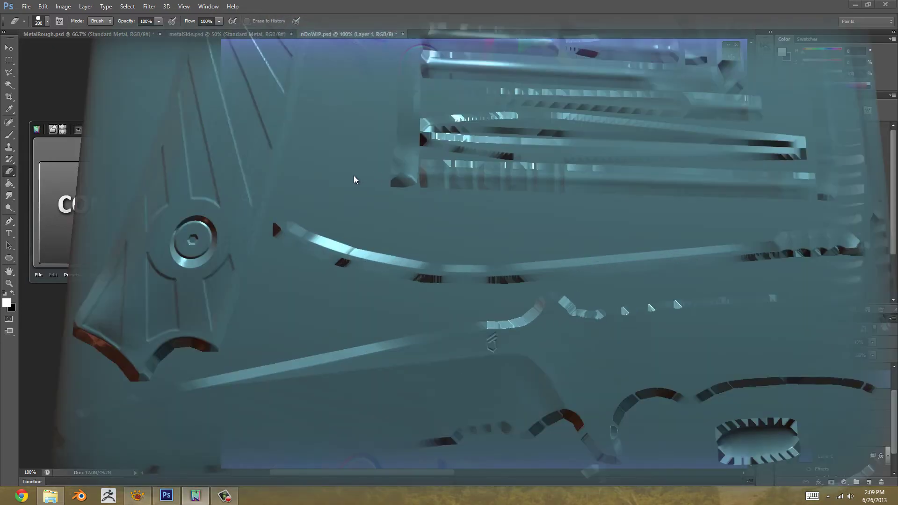
{"action": "scroll", "coordinate": [232, 212], "scroll_direction": "down", "scroll_amount": 3}
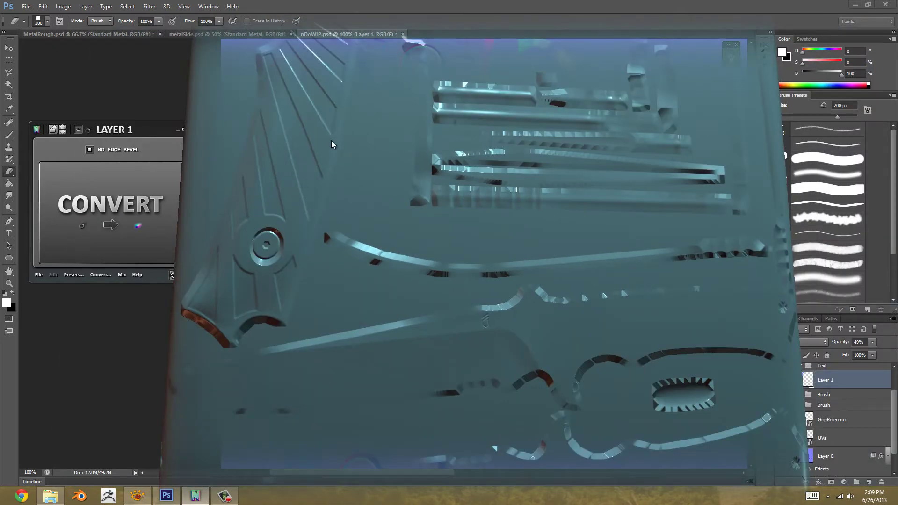
{"action": "left_click_drag", "start_coordinate": [357, 164], "coordinate": [372, 195]}
{"action": "scroll", "coordinate": [372, 195], "scroll_direction": "up", "scroll_amount": 2}
{"action": "scroll", "coordinate": [373, 199], "scroll_direction": "down", "scroll_amount": 2}
{"action": "left_click_drag", "start_coordinate": [423, 244], "coordinate": [455, 178]}
{"action": "left_click", "coordinate": [184, 274]}
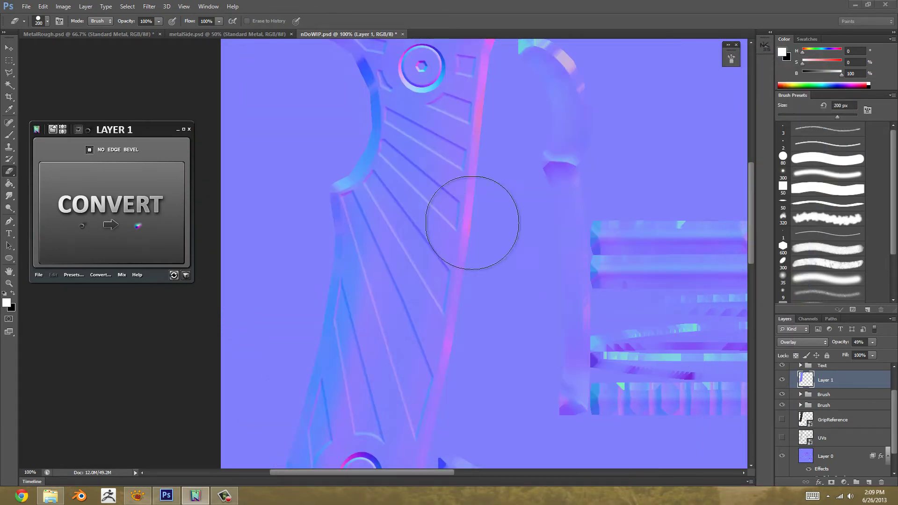
Step: Switch to metalSide.psd and reduce the Large Dents opacity of its Standard Metal normal to 0
{"action": "left_click_drag", "start_coordinate": [495, 260], "coordinate": [371, 160]}
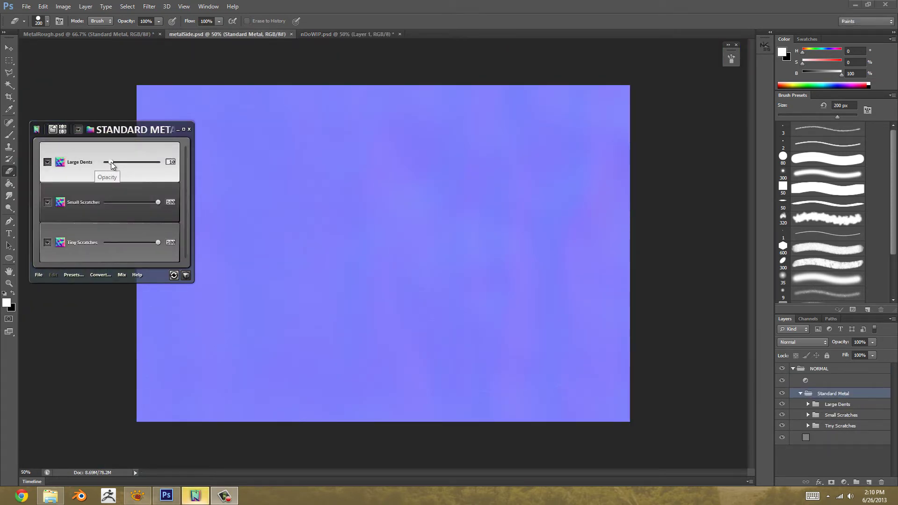
{"action": "left_click_drag", "start_coordinate": [110, 162], "coordinate": [109, 161]}
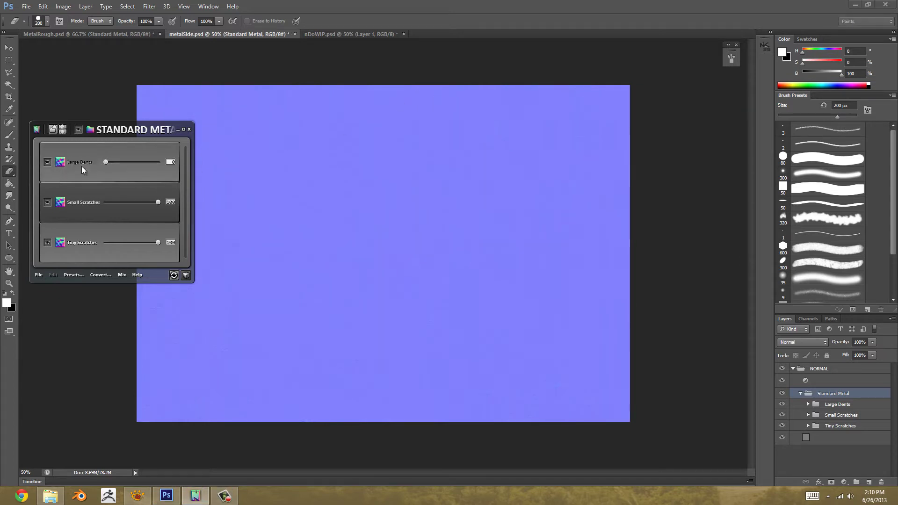
{"action": "left_click", "coordinate": [486, 132]}
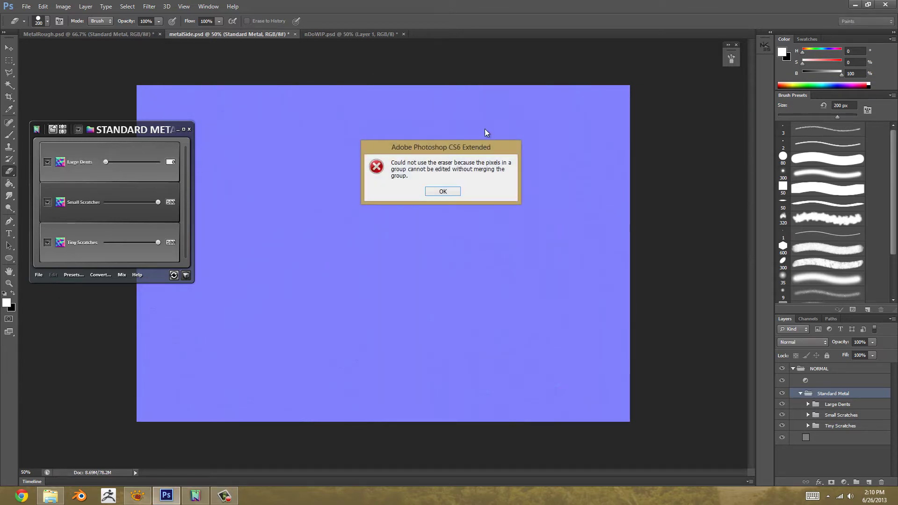
{"action": "left_click", "coordinate": [448, 191]}
Step: Keep Small Scratches at 100% and lower Tiny Scratches to about 19% in metalSide.psd
{"action": "key", "text": "ctrl+plus"}
{"action": "key", "text": "b"}
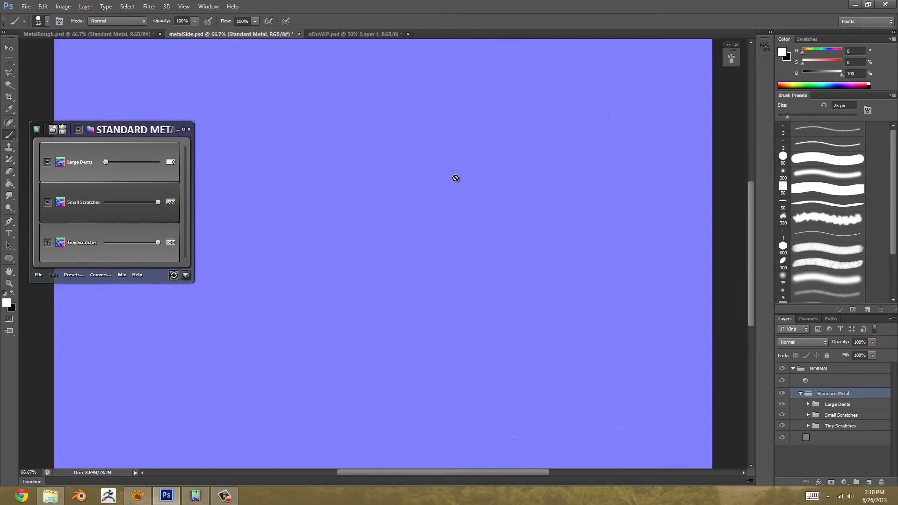
{"action": "left_click_drag", "start_coordinate": [454, 143], "coordinate": [457, 282]}
{"action": "key", "text": "ctrl+plus"}
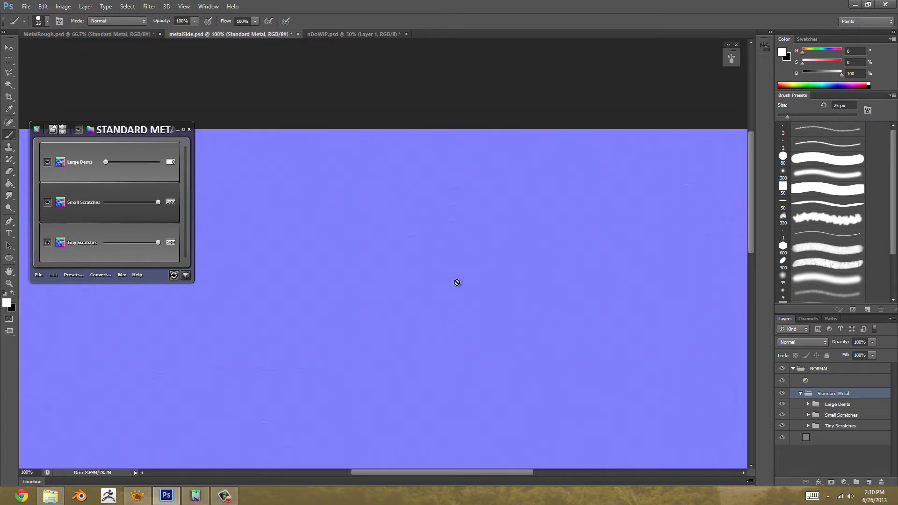
{"action": "scroll", "coordinate": [466, 286], "scroll_direction": "down", "scroll_amount": 10}
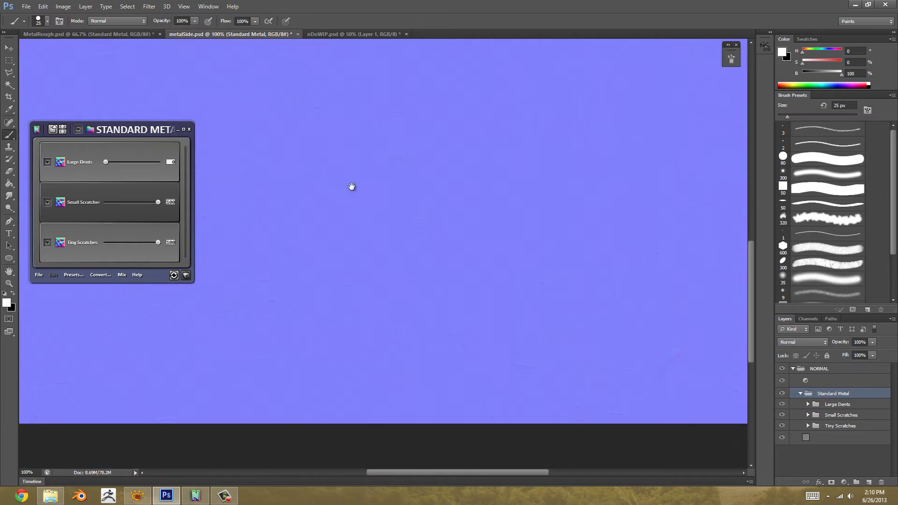
{"action": "mouse_move", "coordinate": [156, 203]}
{"action": "left_mouse_down"}
{"action": "mouse_move", "coordinate": [133, 204]}
{"action": "mouse_move", "coordinate": [170, 213]}
{"action": "left_mouse_up"}
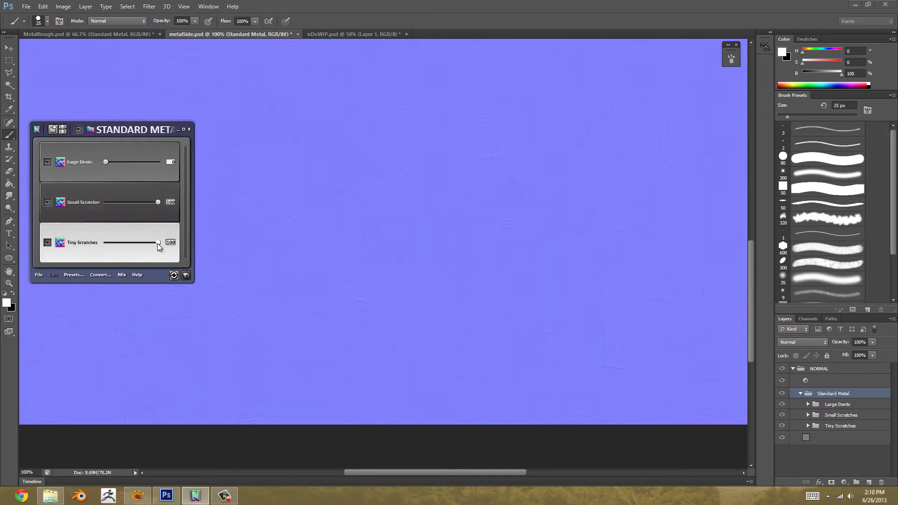
{"action": "left_click_drag", "start_coordinate": [158, 243], "coordinate": [117, 245]}
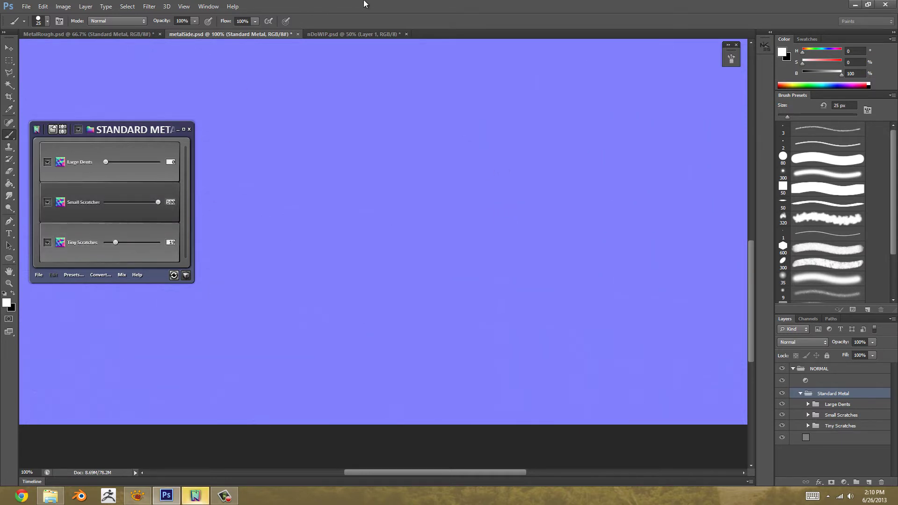
Step: Select the whole metalSide.psd canvas and copy it merged
{"action": "left_click_drag", "start_coordinate": [499, 175], "coordinate": [461, 185]}
{"action": "key", "text": "ctrl+plus"}
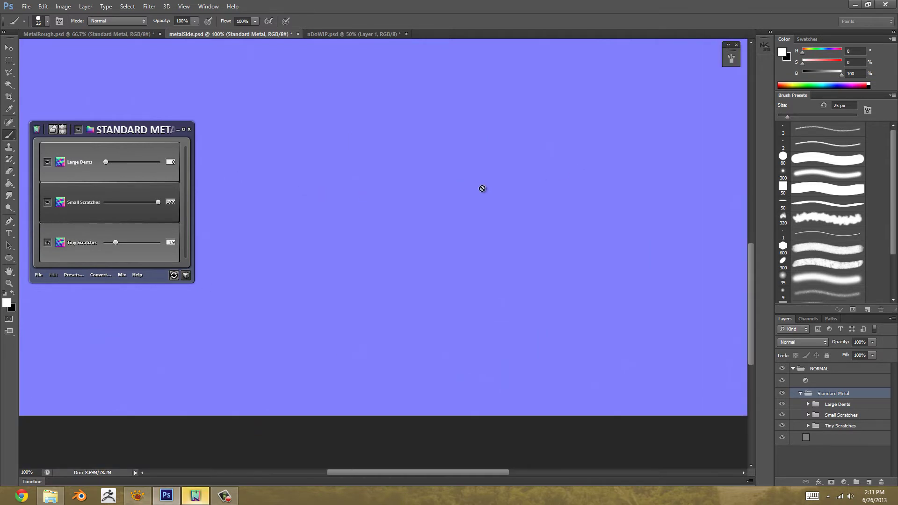
{"action": "key", "text": "ctrl+minus"}
{"action": "key", "text": "ctrl+minus"}
{"action": "key", "text": "ctrl+minus"}
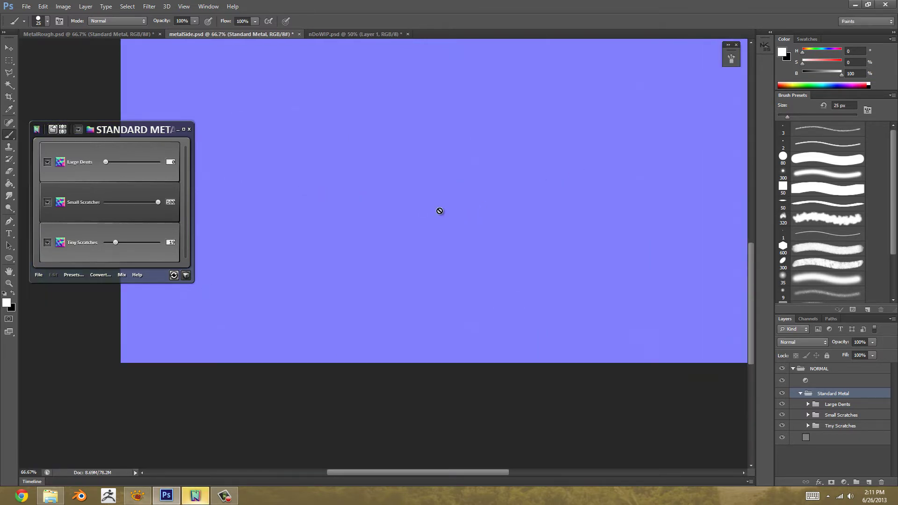
{"action": "left_click", "coordinate": [9, 61]}
{"action": "mouse_move", "coordinate": [121, 74]}
{"action": "left_mouse_down"}
{"action": "mouse_move", "coordinate": [713, 443]}
{"action": "mouse_move", "coordinate": [744, 433]}
{"action": "left_mouse_up"}
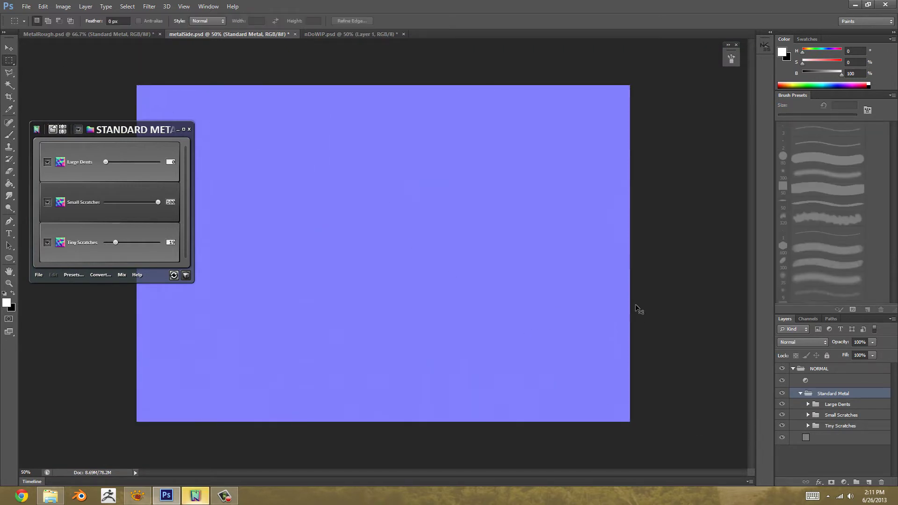
{"action": "key", "text": "ctrl+c"}
{"action": "left_click", "coordinate": [443, 188]}
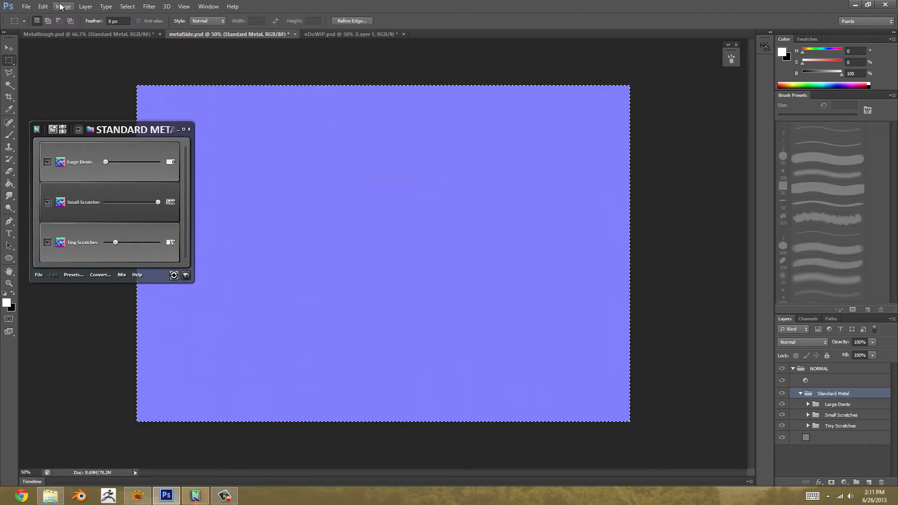
{"action": "left_click", "coordinate": [43, 7]}
{"action": "left_click", "coordinate": [79, 78]}
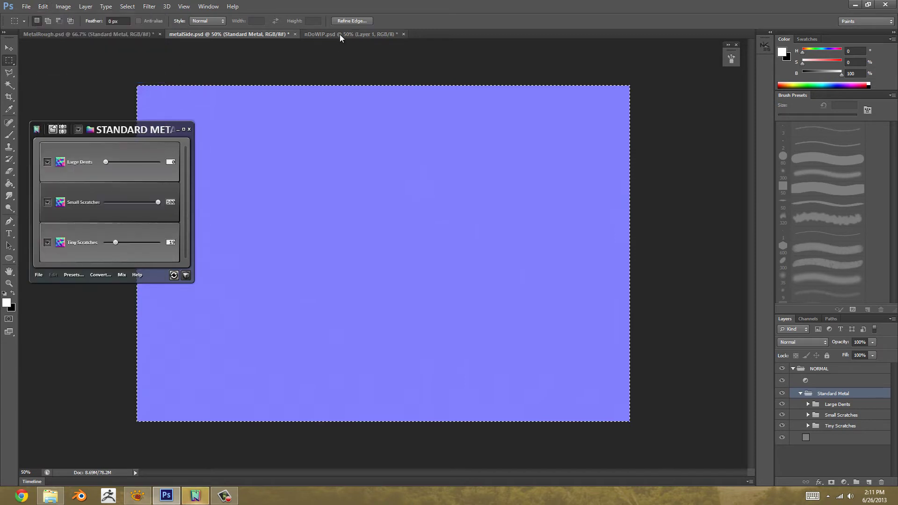
Step: Paste the metalSide texture into nDoWIP.psd as a new layer above the grip's metal layer
{"action": "left_click", "coordinate": [340, 34]}
{"action": "left_click_drag", "start_coordinate": [467, 305], "coordinate": [470, 193]}
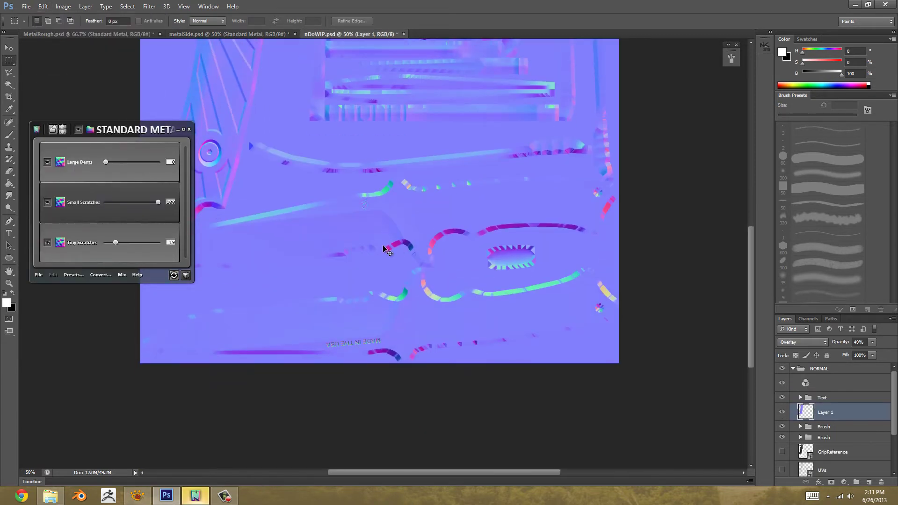
{"action": "key", "text": "ctrl+v"}
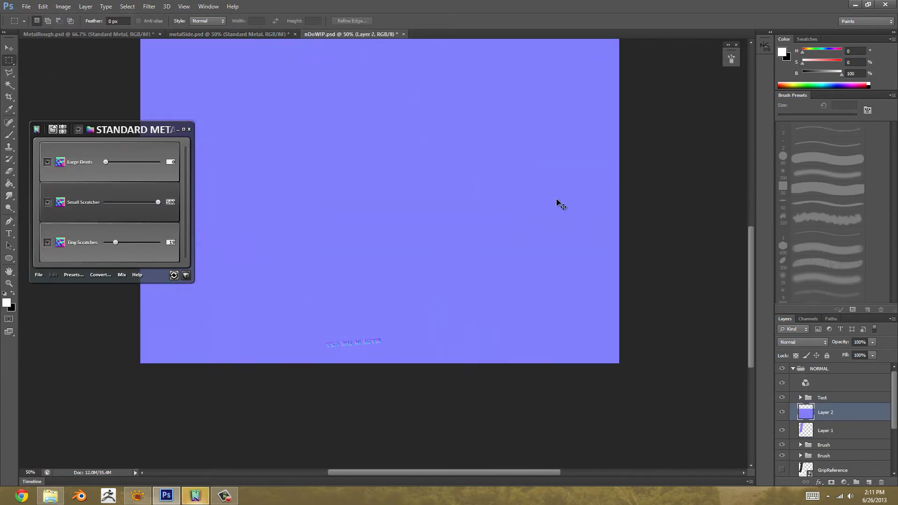
Step: Free-transform Layer 2 to about 93% scale and -3.4° rotation, positioned over the lower part of the normal map
{"action": "key", "text": "ctrl+minus"}
{"action": "key", "text": "ctrl+t"}
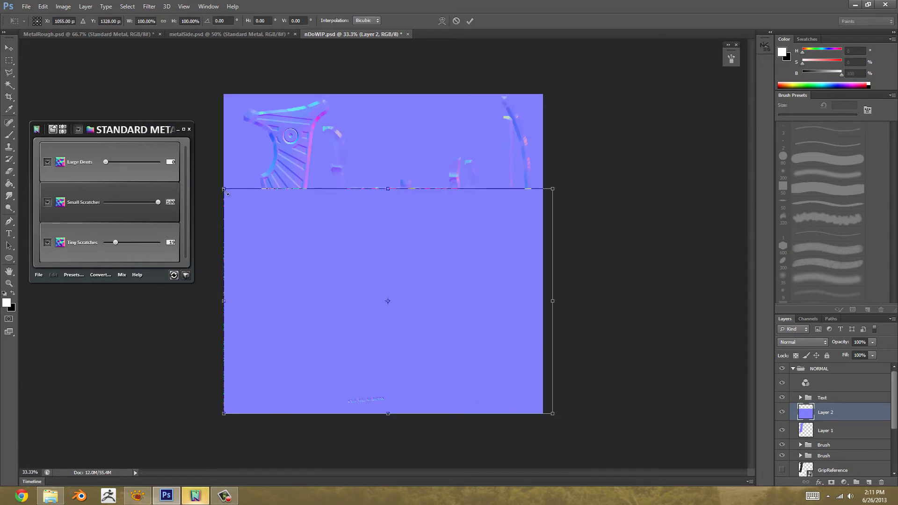
{"action": "left_click_drag", "start_coordinate": [224, 187], "coordinate": [353, 283]}
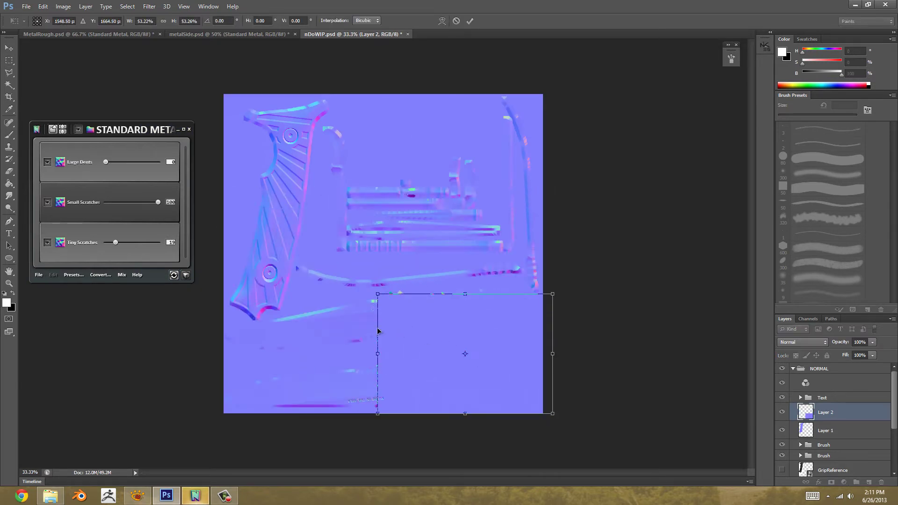
{"action": "left_click_drag", "start_coordinate": [422, 335], "coordinate": [306, 341]}
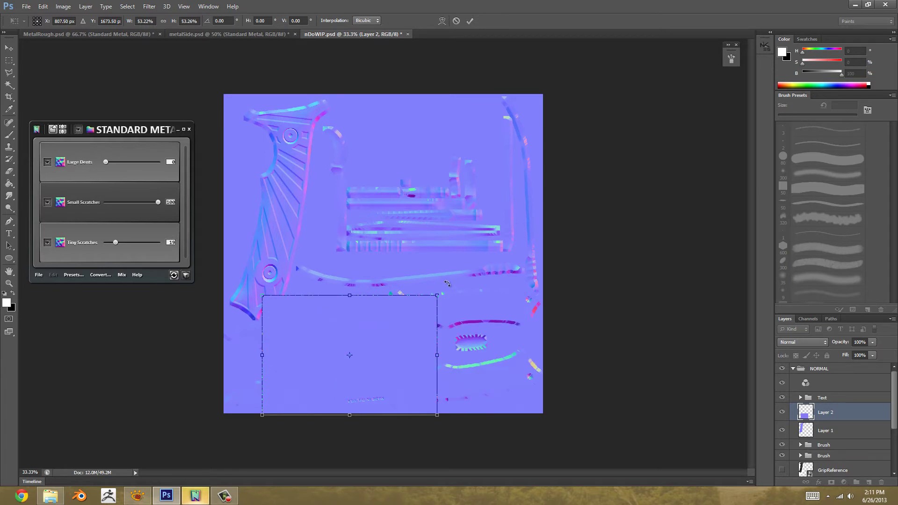
{"action": "left_click_drag", "start_coordinate": [447, 288], "coordinate": [504, 218]}
{"action": "left_click_drag", "start_coordinate": [417, 292], "coordinate": [430, 297]}
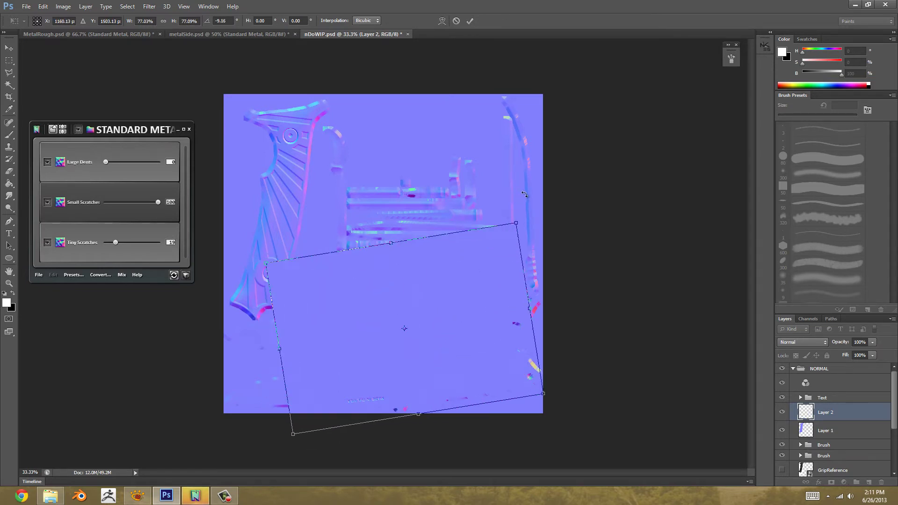
{"action": "left_click_drag", "start_coordinate": [520, 197], "coordinate": [543, 197]}
{"action": "left_click_drag", "start_coordinate": [398, 325], "coordinate": [351, 335]}
{"action": "left_click_drag", "start_coordinate": [482, 242], "coordinate": [531, 205]}
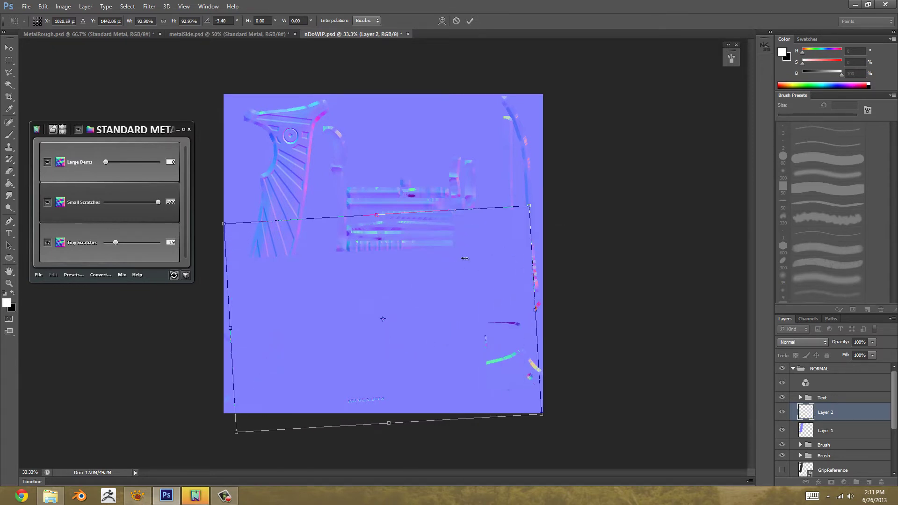
{"action": "left_click_drag", "start_coordinate": [456, 280], "coordinate": [459, 280]}
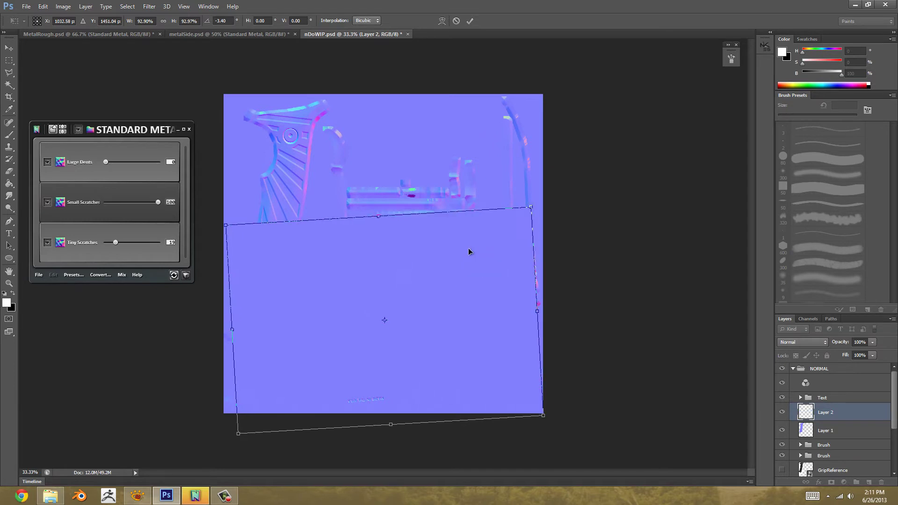
{"action": "left_click", "coordinate": [470, 20]}
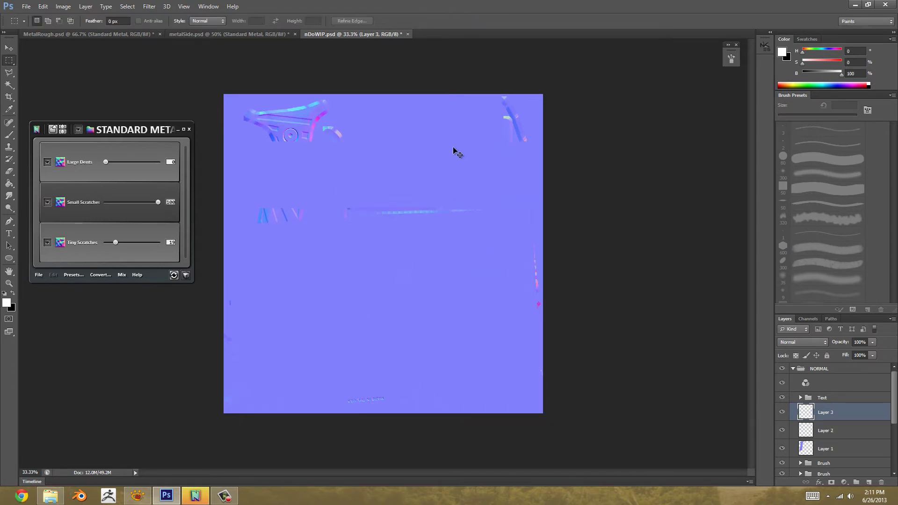
Step: Duplicate Layer 2 and transform the copy to about 71% scale and 74.5° rotation, covering the right side of the normal map
{"action": "key", "text": "ctrl+j"}
{"action": "key", "text": "t"}
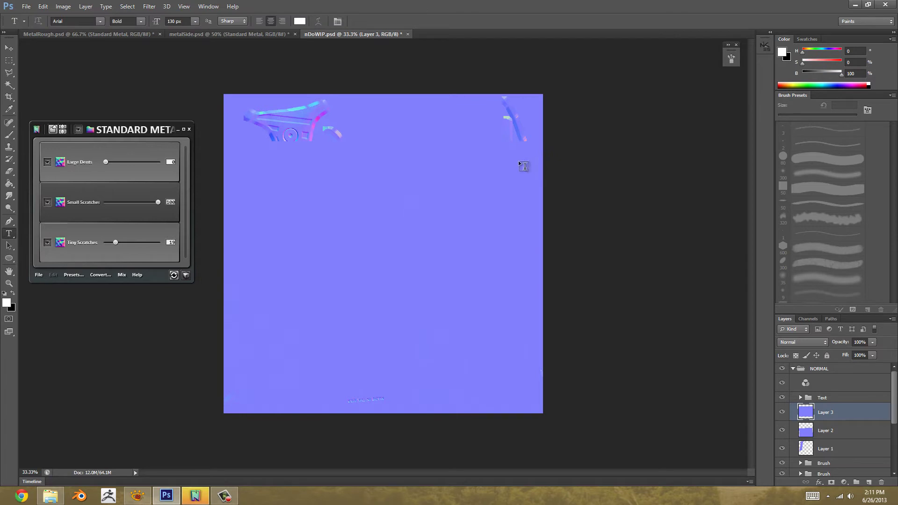
{"action": "key", "text": "ctrl+t"}
{"action": "left_click_drag", "start_coordinate": [603, 161], "coordinate": [576, 311]}
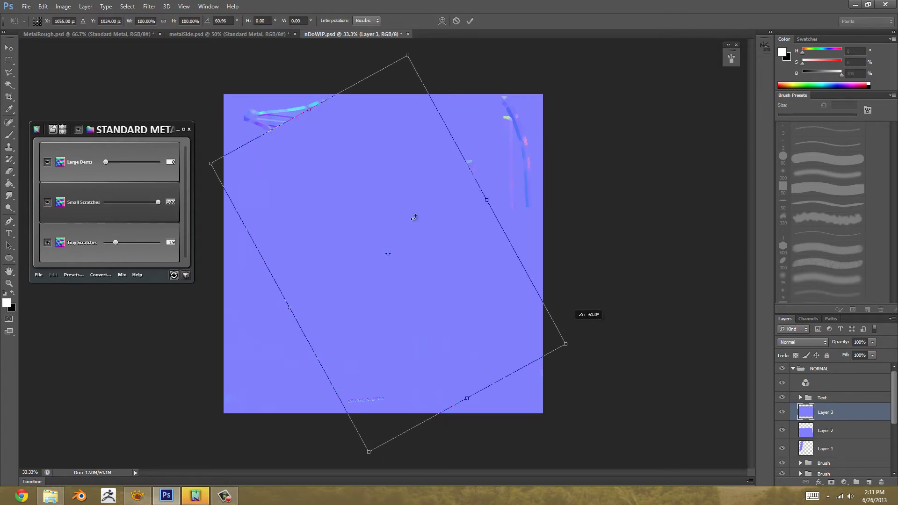
{"action": "left_click_drag", "start_coordinate": [373, 181], "coordinate": [513, 134]}
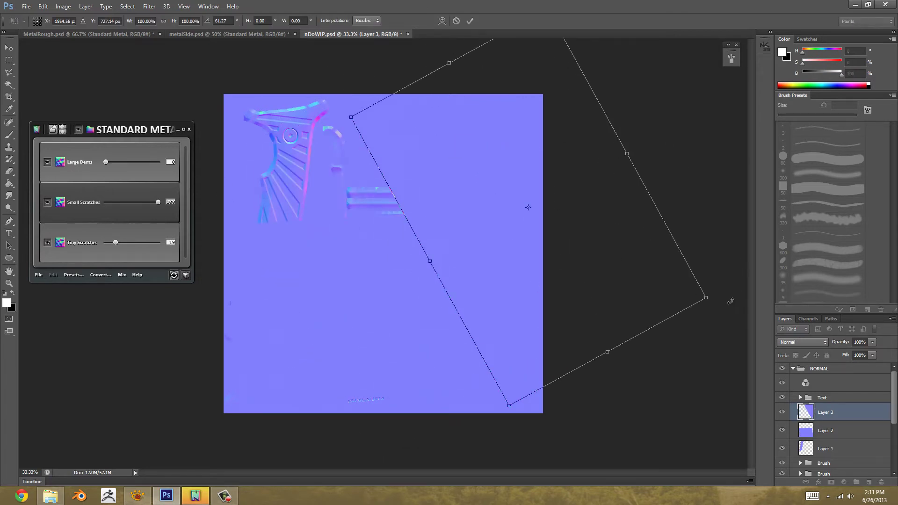
{"action": "left_click_drag", "start_coordinate": [725, 300], "coordinate": [545, 269]}
{"action": "left_click_drag", "start_coordinate": [489, 99], "coordinate": [520, 140]}
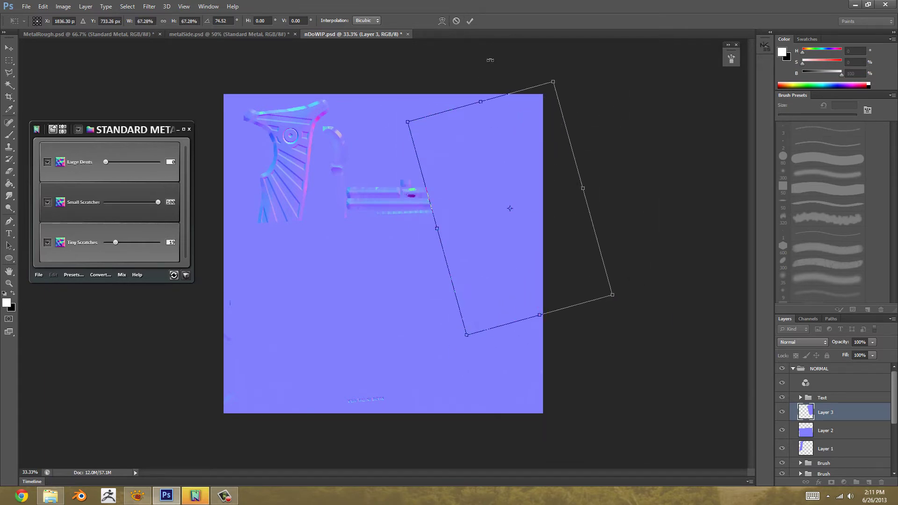
{"action": "left_click_drag", "start_coordinate": [405, 126], "coordinate": [396, 112]}
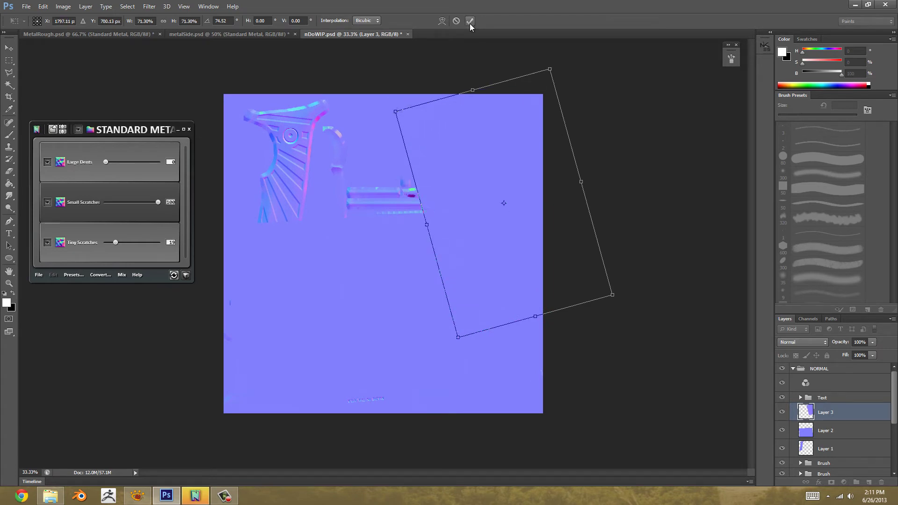
{"action": "left_click", "coordinate": [470, 21]}
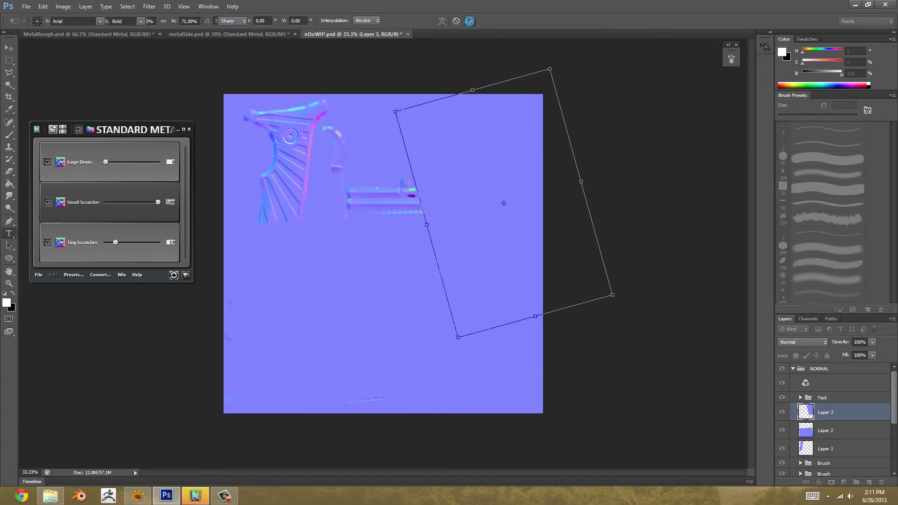
Step: Merge Layer 2 and Layer 3 into a single layer
{"action": "left_click", "coordinate": [832, 431], "text": "shift"}
{"action": "right_click", "coordinate": [833, 432]}
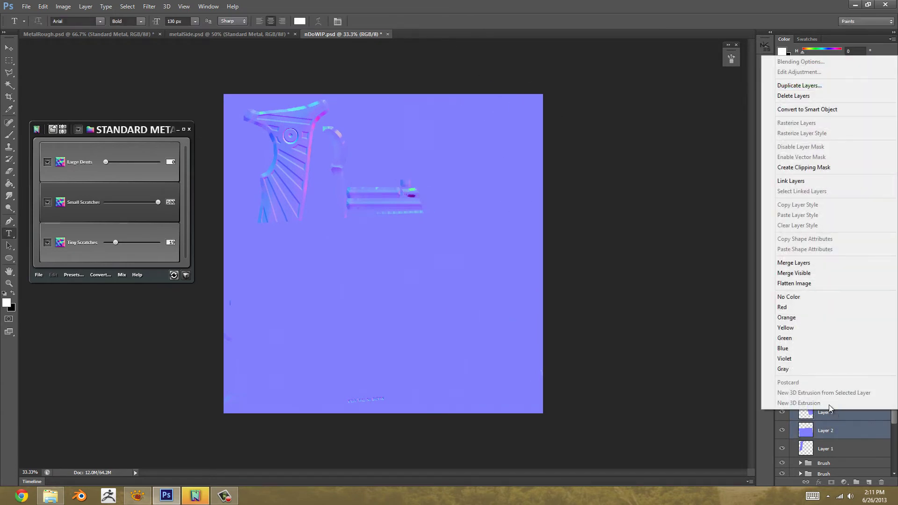
{"action": "left_click", "coordinate": [803, 267]}
Step: Move the UVs layer above Layer 3 and make it visible, keeping Layer 3 selected
{"action": "key", "text": "ctrl+plus"}
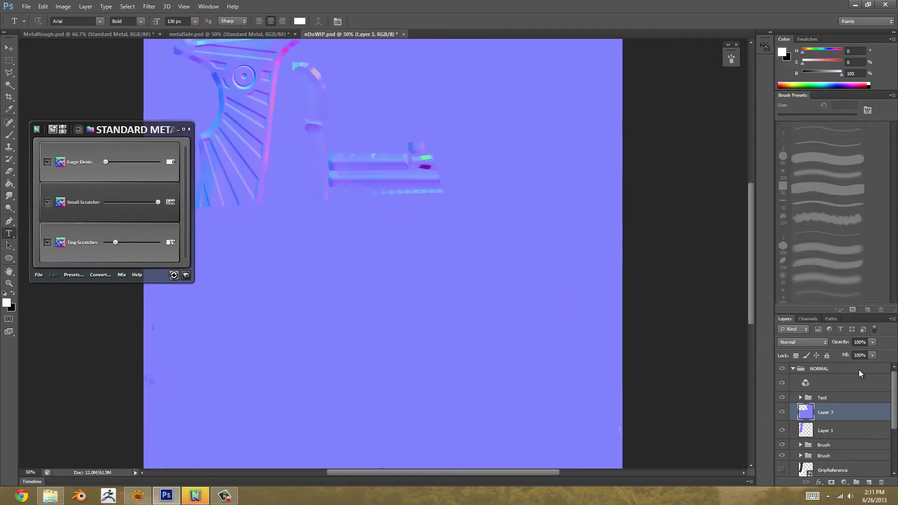
{"action": "left_click", "coordinate": [855, 472]}
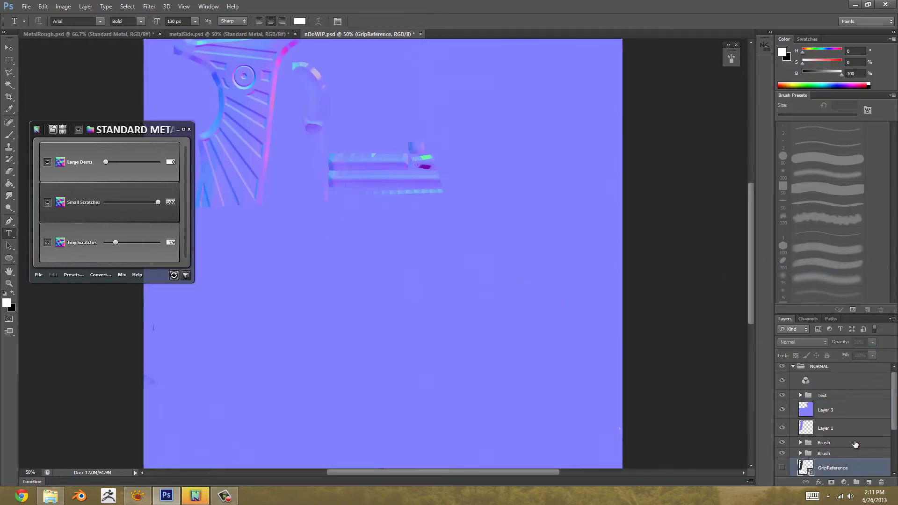
{"action": "scroll", "coordinate": [823, 445], "scroll_direction": "down", "scroll_amount": 3}
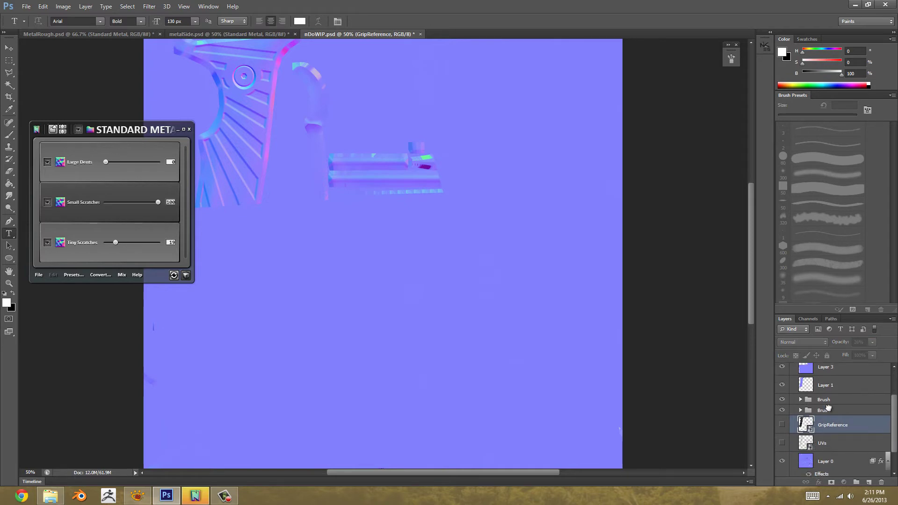
{"action": "mouse_move", "coordinate": [828, 408]}
{"action": "left_mouse_down"}
{"action": "mouse_move", "coordinate": [837, 370]}
{"action": "mouse_move", "coordinate": [841, 398]}
{"action": "left_mouse_up"}
{"action": "left_click", "coordinate": [829, 421]}
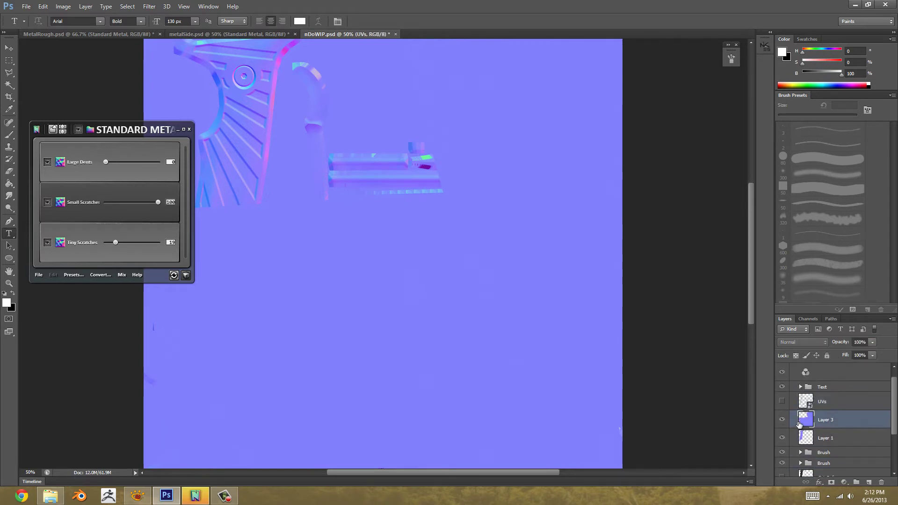
{"action": "left_click", "coordinate": [783, 402]}
{"action": "left_click_drag", "start_coordinate": [517, 311], "coordinate": [529, 212]}
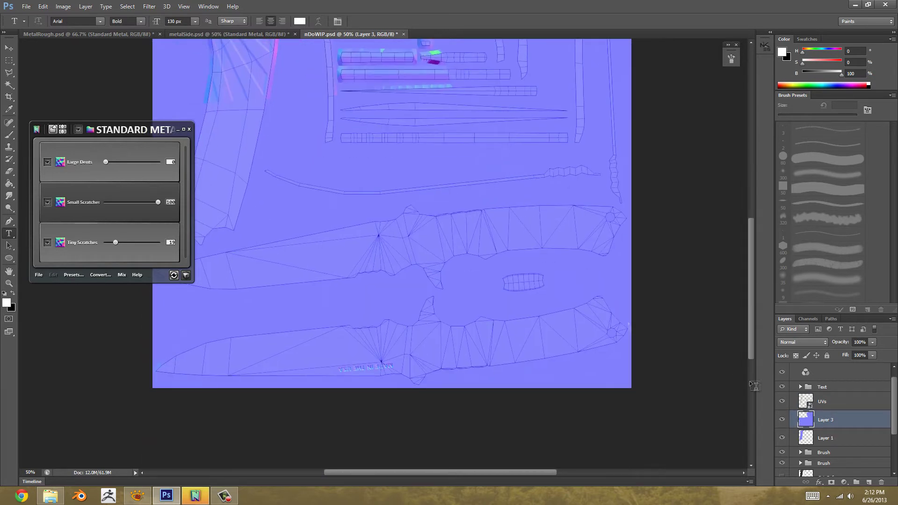
{"action": "key", "text": "ctrl+minus"}
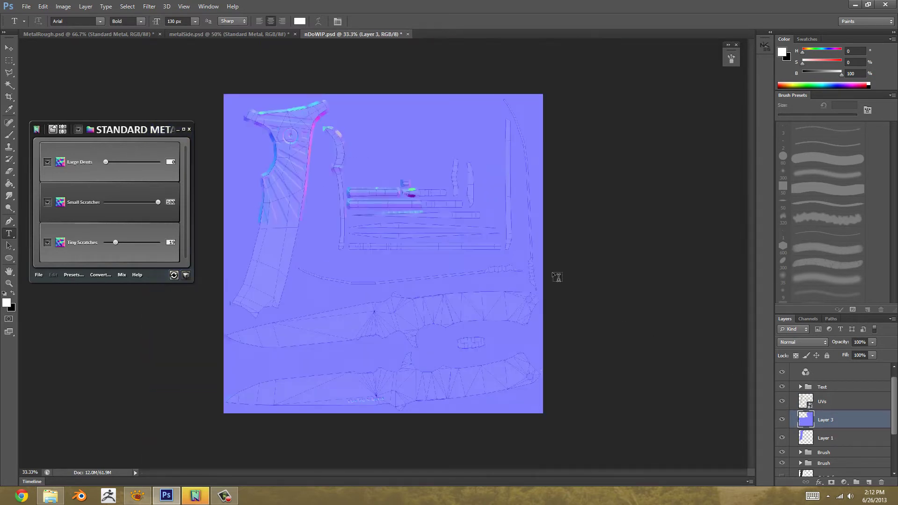
Step: Lower Layer 3's opacity to 62% and activate the Polygonal Lasso tool
{"action": "left_click", "coordinate": [871, 342]}
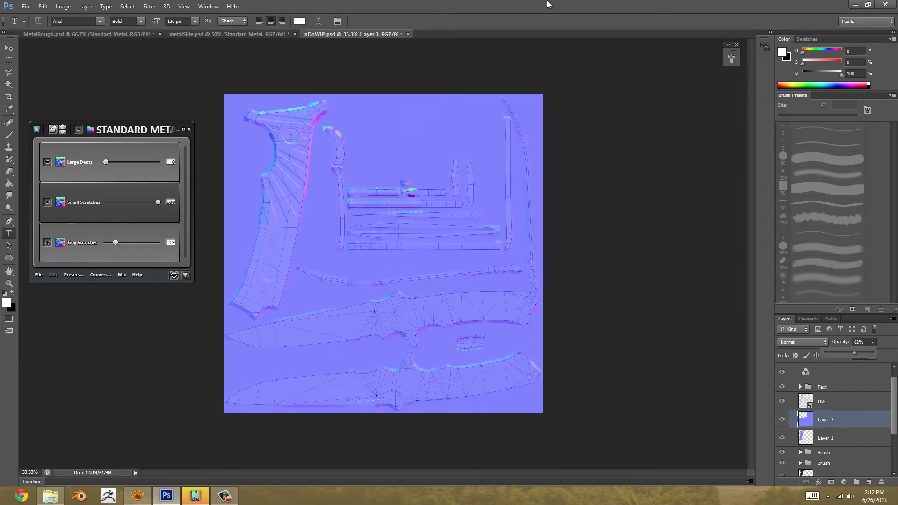
{"action": "left_click", "coordinate": [357, 189]}
{"action": "key", "text": "l"}
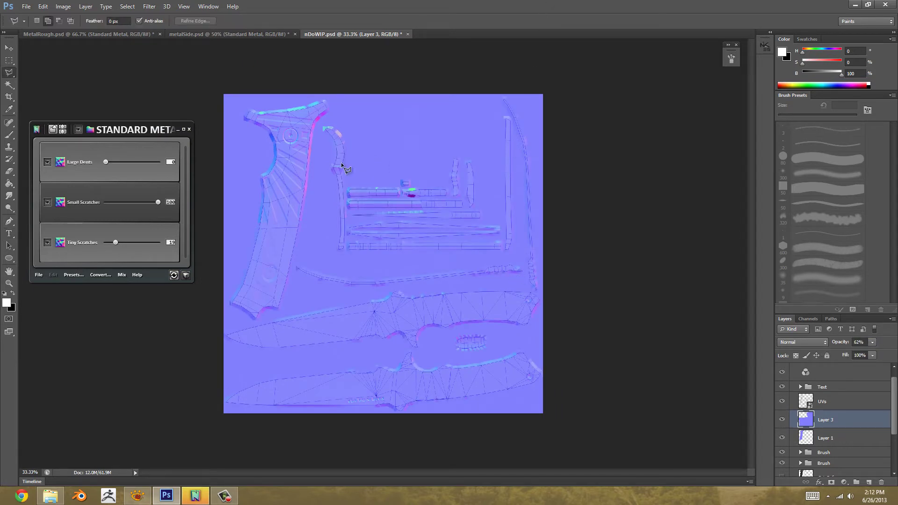
{"action": "left_click", "coordinate": [226, 332]}
{"action": "left_click", "coordinate": [373, 297]}
{"action": "left_click", "coordinate": [407, 292]}
{"action": "key", "text": "Escape"}
Step: Outline the grip and small-parts UV area above the knife blades, delete it from Layer 3, and clear the selection
{"action": "left_click", "coordinate": [288, 313]}
{"action": "left_click", "coordinate": [338, 260]}
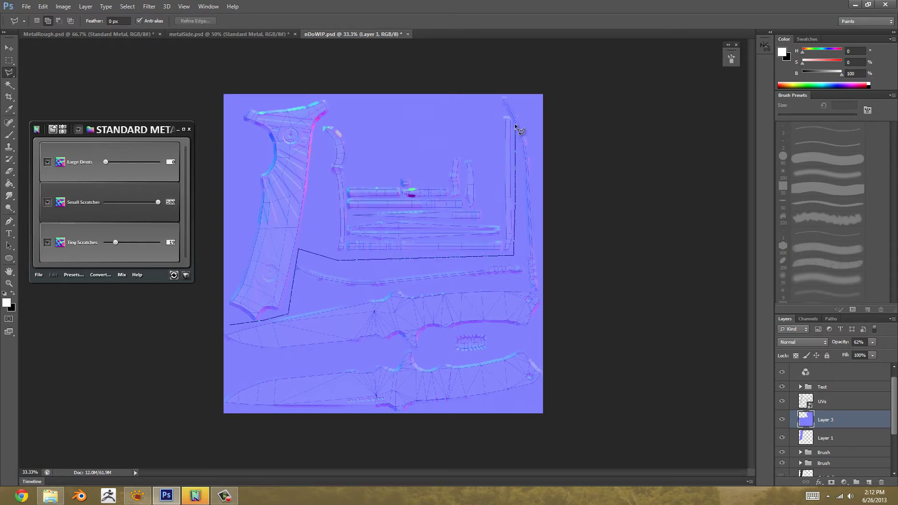
{"action": "left_click", "coordinate": [502, 104]}
{"action": "left_click", "coordinate": [217, 80]}
{"action": "left_click", "coordinate": [228, 324]}
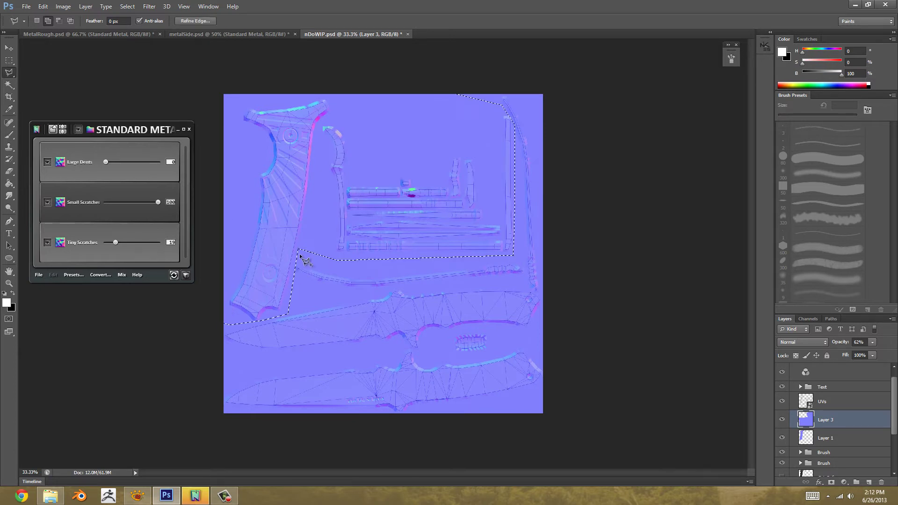
{"action": "key", "text": "Delete"}
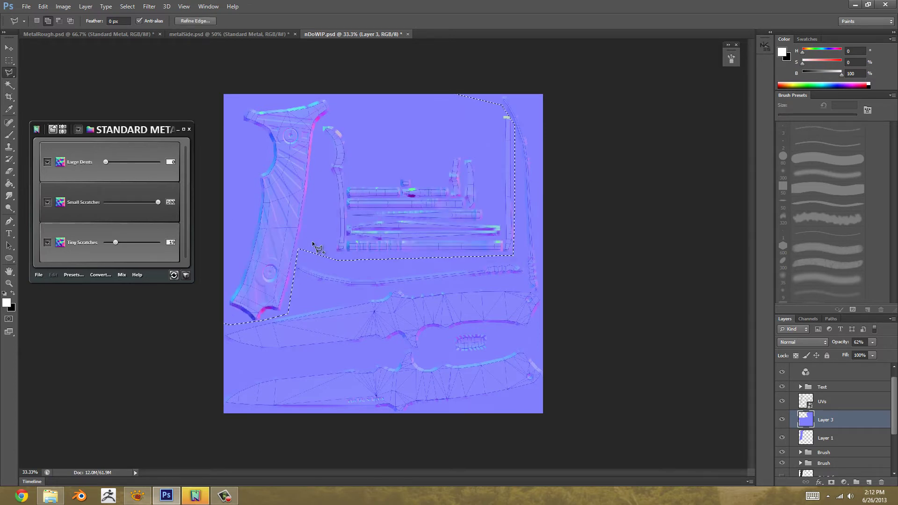
{"action": "left_click", "coordinate": [9, 60]}
{"action": "left_click", "coordinate": [389, 380]}
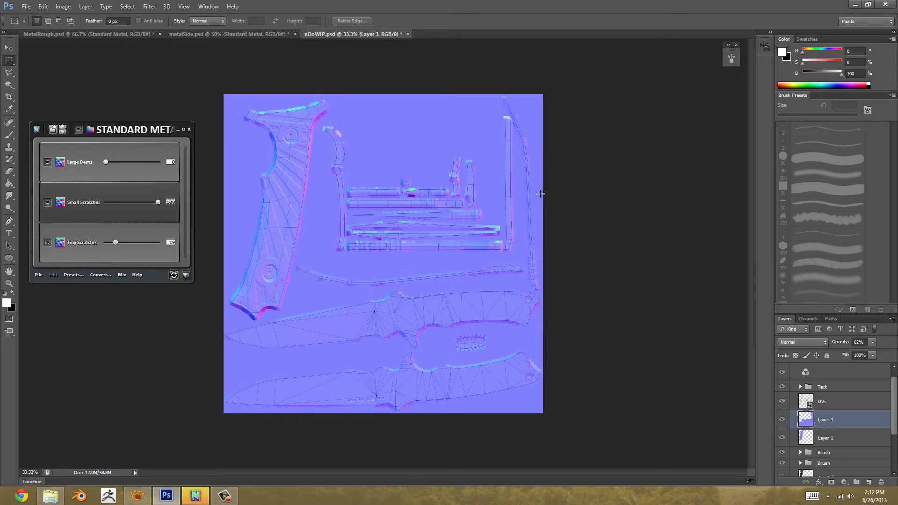
Step: Set Layer 3's blend mode to Overlay and hide the UVs layer
{"action": "left_click", "coordinate": [815, 342]}
{"action": "left_click", "coordinate": [796, 214]}
{"action": "left_click", "coordinate": [783, 402]}
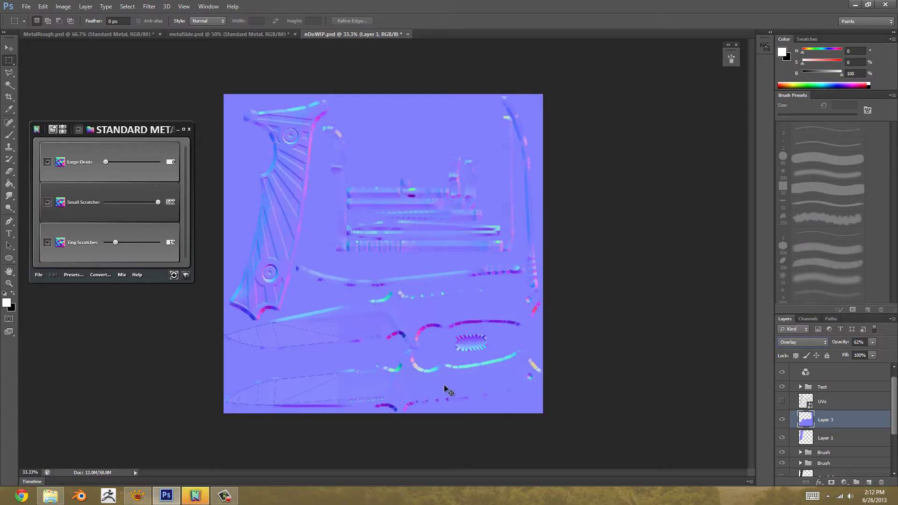
Step: Examine the overlaid scratch detail on the upper knife blade close up
{"action": "key", "text": "ctrl+plus"}
{"action": "key", "text": "ctrl+plus"}
{"action": "key", "text": "ctrl+plus"}
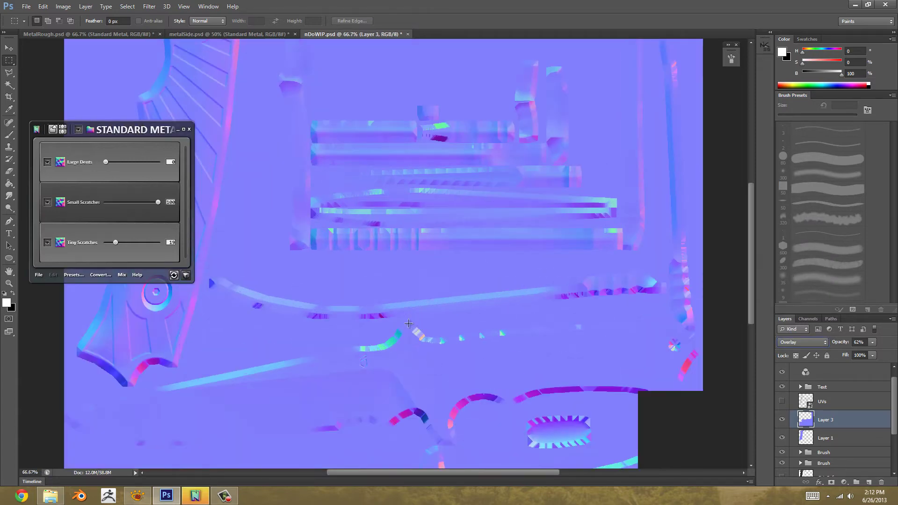
{"action": "key", "text": "ctrl+plus"}
{"action": "key", "text": "ctrl+plus"}
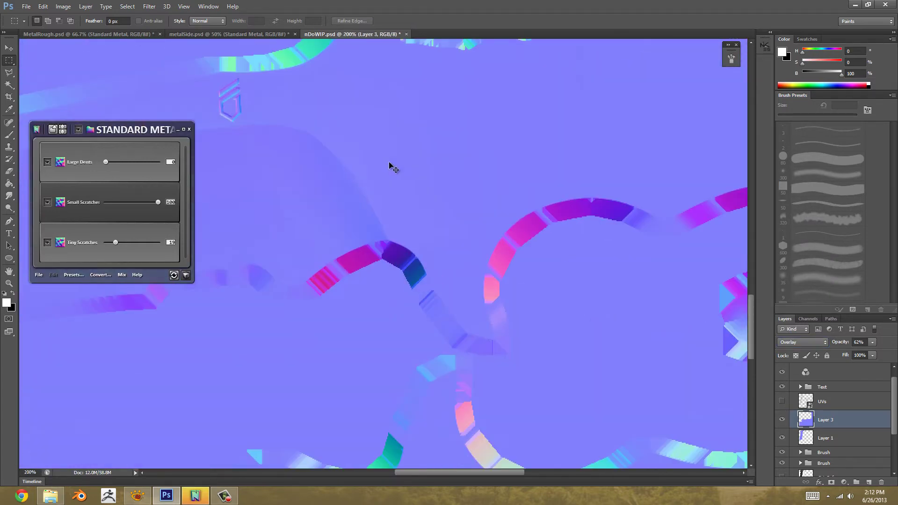
{"action": "left_click_drag", "start_coordinate": [312, 150], "coordinate": [484, 218]}
{"action": "key", "text": "ctrl+plus"}
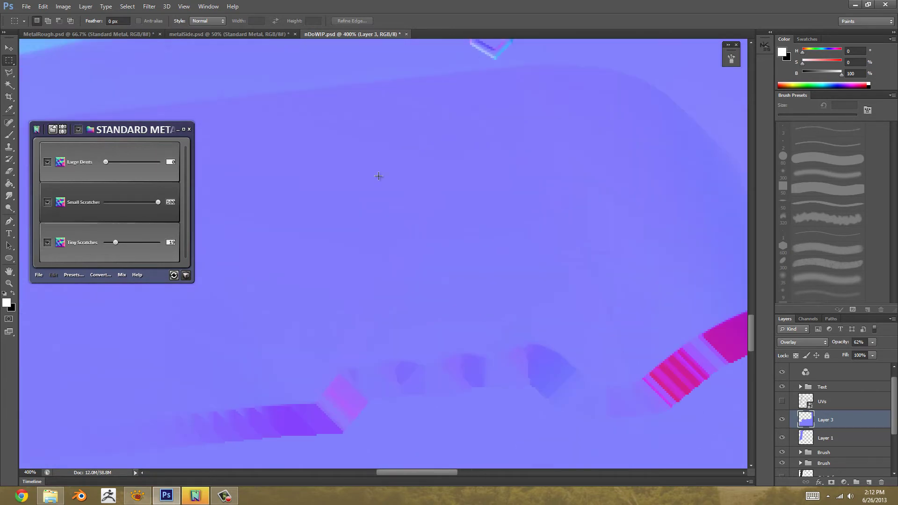
{"action": "left_click_drag", "start_coordinate": [311, 156], "coordinate": [534, 234]}
{"action": "left_click_drag", "start_coordinate": [323, 212], "coordinate": [431, 205]}
{"action": "mouse_move", "coordinate": [408, 276]}
{"action": "left_mouse_down"}
{"action": "mouse_move", "coordinate": [547, 154]}
{"action": "mouse_move", "coordinate": [591, 197]}
{"action": "mouse_move", "coordinate": [596, 260]}
{"action": "mouse_move", "coordinate": [475, 258]}
{"action": "mouse_move", "coordinate": [372, 375]}
{"action": "left_mouse_up"}
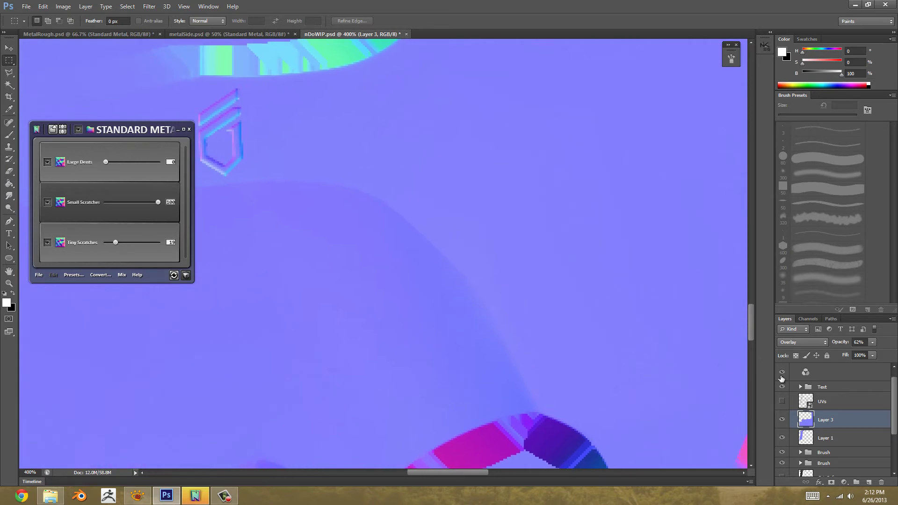
Step: Set Layer 3's opacity to 87%
{"action": "left_click", "coordinate": [872, 342]}
{"action": "left_click_drag", "start_coordinate": [874, 354], "coordinate": [892, 356]}
{"action": "scroll", "coordinate": [560, 192], "scroll_direction": "down", "scroll_amount": 4}
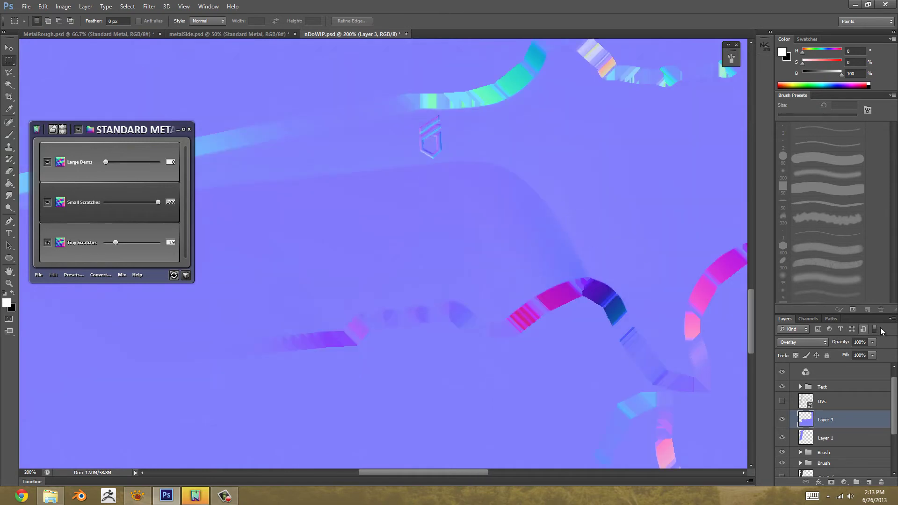
{"action": "left_click", "coordinate": [873, 342]}
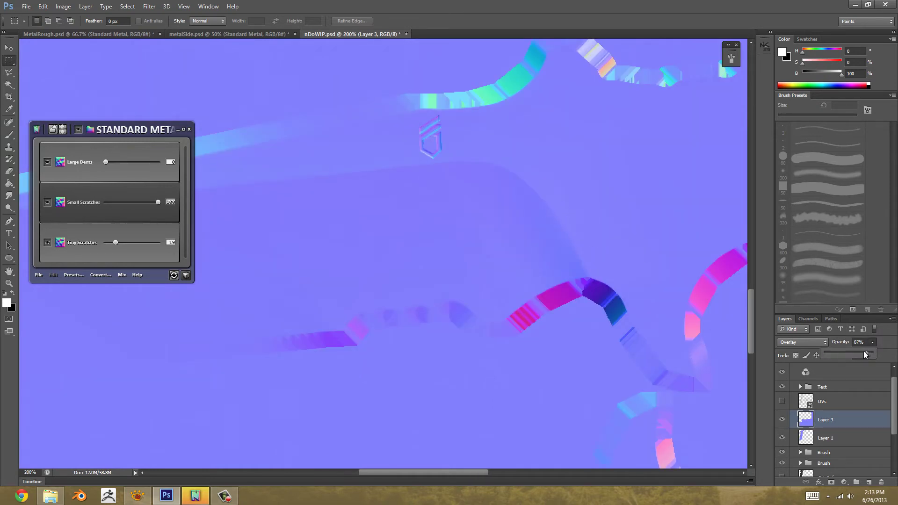
{"action": "left_click_drag", "start_coordinate": [864, 354], "coordinate": [864, 354]}
Step: Inspect the scratch detail on the lower blade around the MADE IN THE USA lettering
{"action": "left_click_drag", "start_coordinate": [525, 161], "coordinate": [468, 277]}
{"action": "key", "text": "ctrl+plus"}
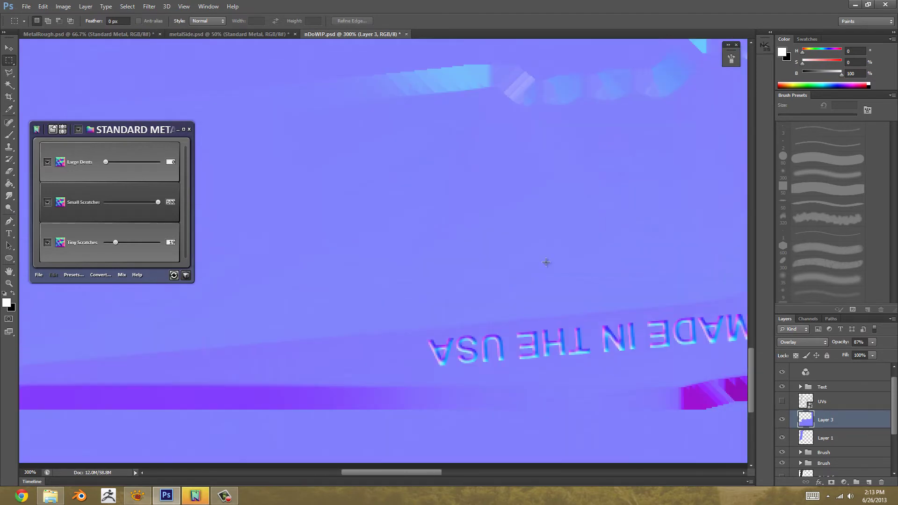
{"action": "left_click_drag", "start_coordinate": [330, 229], "coordinate": [535, 237]}
{"action": "left_click_drag", "start_coordinate": [459, 255], "coordinate": [705, 221]}
{"action": "key", "text": "ctrl+minus"}
{"action": "key", "text": "ctrl+minus"}
{"action": "key", "text": "ctrl+minus"}
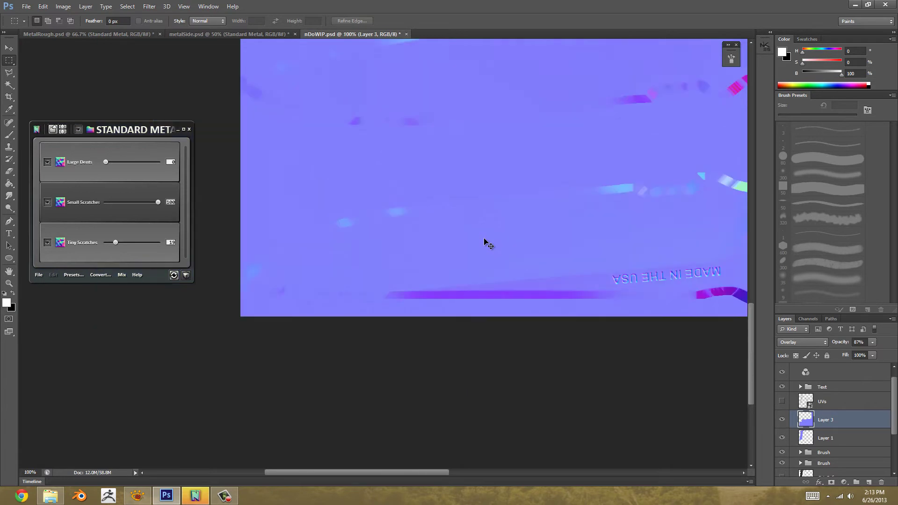
Step: Preview the combined normal map in nDo's 3D previewer, examine its surface from several angles and close the preview
{"action": "left_click_drag", "start_coordinate": [484, 213], "coordinate": [316, 299]}
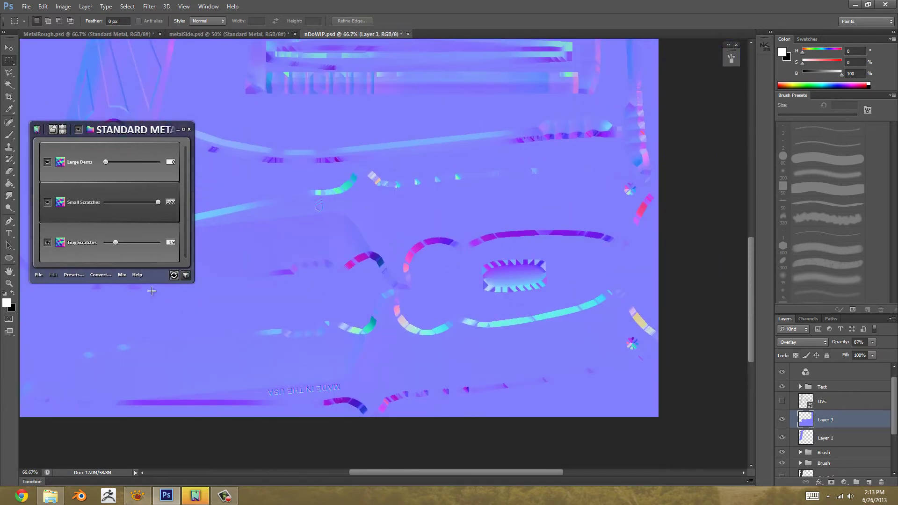
{"action": "left_click", "coordinate": [186, 276]}
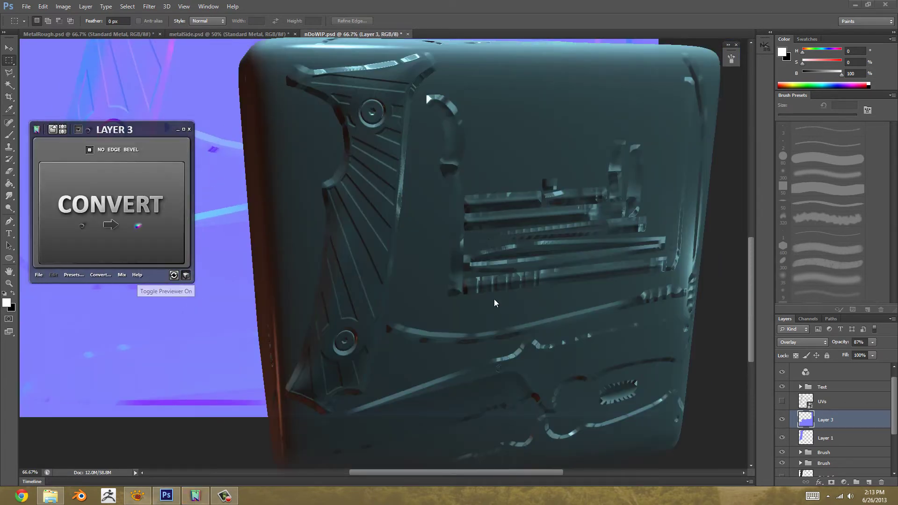
{"action": "left_click_drag", "start_coordinate": [470, 297], "coordinate": [412, 233]}
{"action": "scroll", "coordinate": [413, 231], "scroll_direction": "up", "scroll_amount": 3}
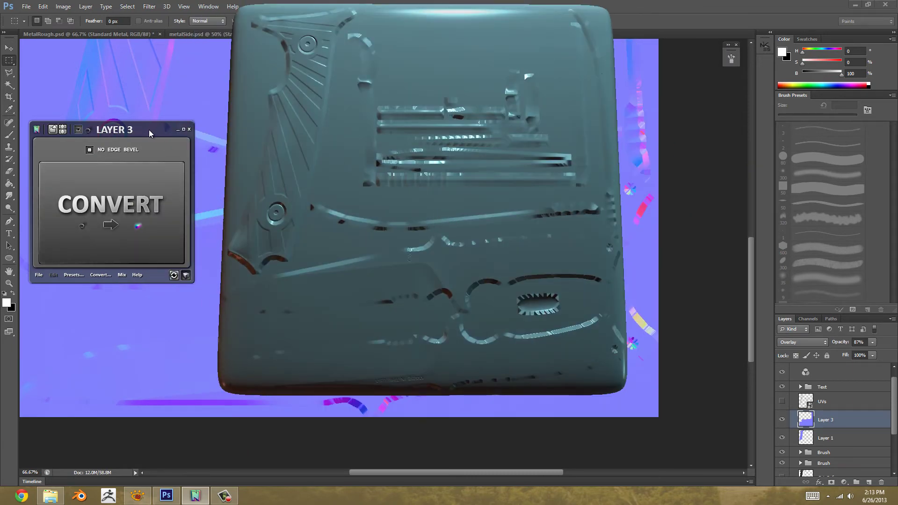
{"action": "left_click", "coordinate": [178, 259]}
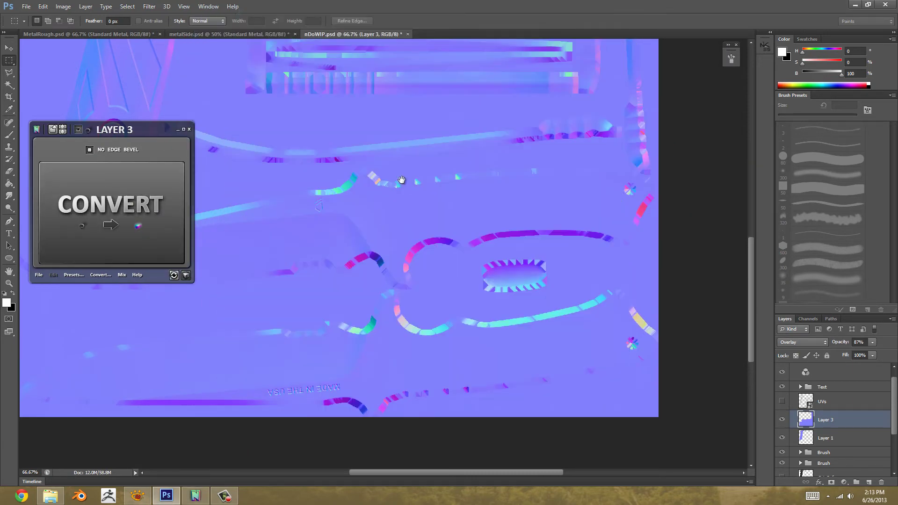
Step: Save the working nDoWIP.psd document and set up a separate copy in Targa format
{"action": "key", "text": "ctrl+minus"}
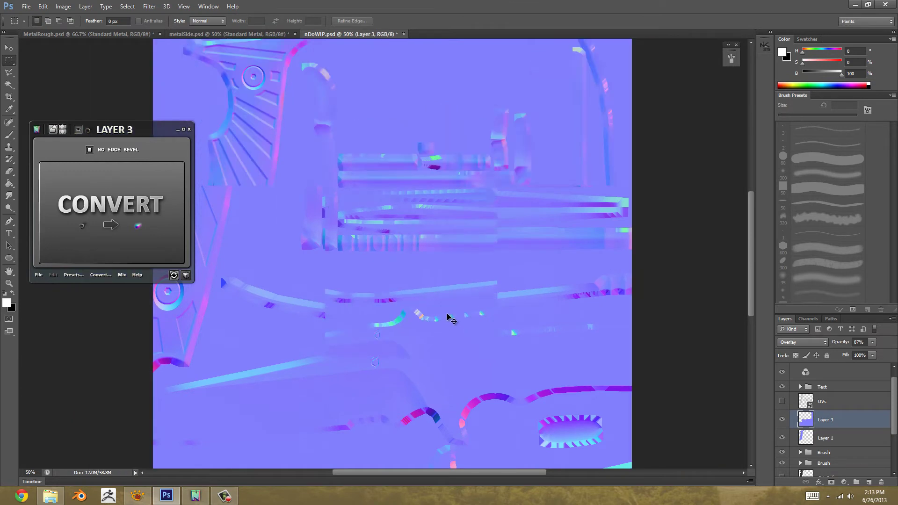
{"action": "key", "text": "ctrl+minus"}
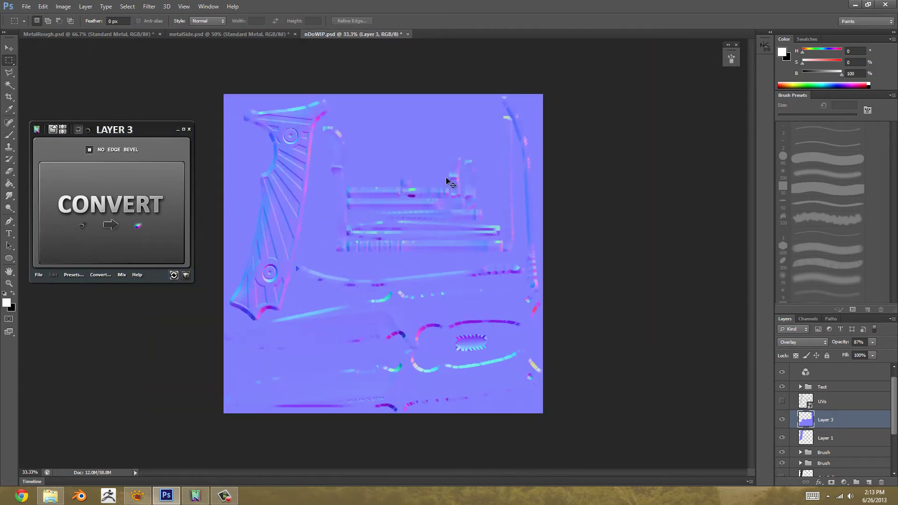
{"action": "key", "text": "ctrl+s"}
{"action": "key", "text": "ctrl+shift+s"}
{"action": "type", "text": "T"}
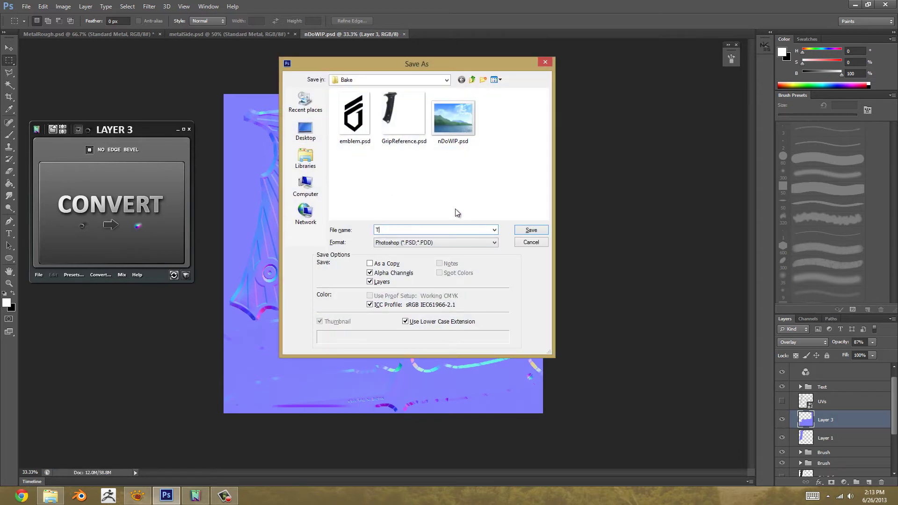
{"action": "type", "text": "Norm"}
{"action": "left_click", "coordinate": [434, 242]}
{"action": "key", "text": "t"}
{"action": "key", "text": "Return"}
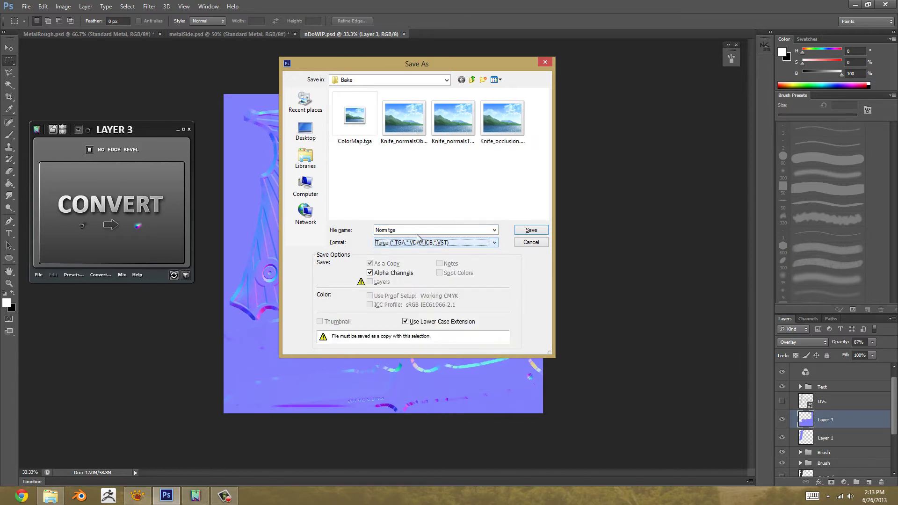
Step: Name the Targa copy Knife_normals_dDo and save it in the Bake folder
{"action": "left_click", "coordinate": [422, 228]}
{"action": "type", "text": "Norma"}
{"action": "key", "text": "BackSpace"}
{"action": "key", "text": "BackSpace"}
{"action": "key", "text": "BackSpace"}
{"action": "key", "text": "BackSpace"}
{"action": "key", "text": "BackSpace"}
{"action": "type", "text": "KNof"}
{"action": "key", "text": "BackSpace"}
{"action": "key", "text": "BackSpace"}
{"action": "key", "text": "BackSpace"}
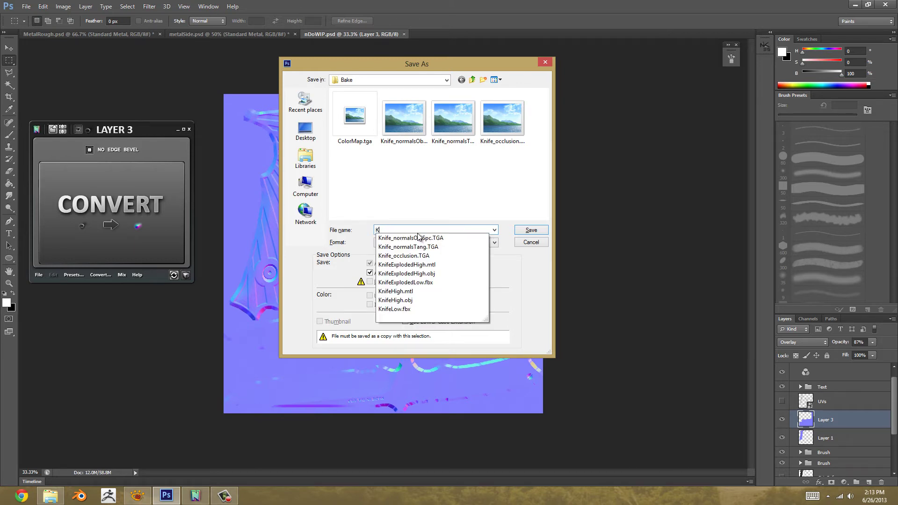
{"action": "type", "text": "nife_nroam"}
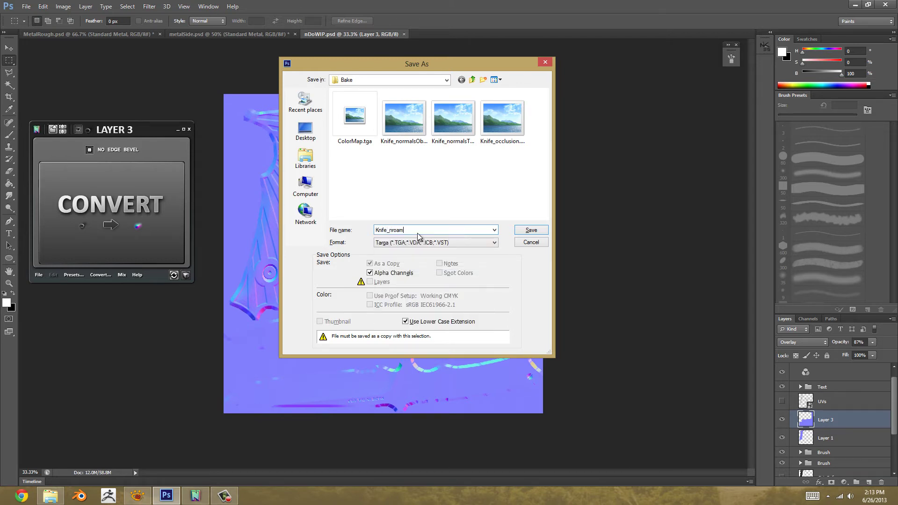
{"action": "key", "text": "BackSpace"}
{"action": "key", "text": "BackSpace"}
{"action": "key", "text": "BackSpace"}
{"action": "key", "text": "BackSpace"}
{"action": "type", "text": "ormals"}
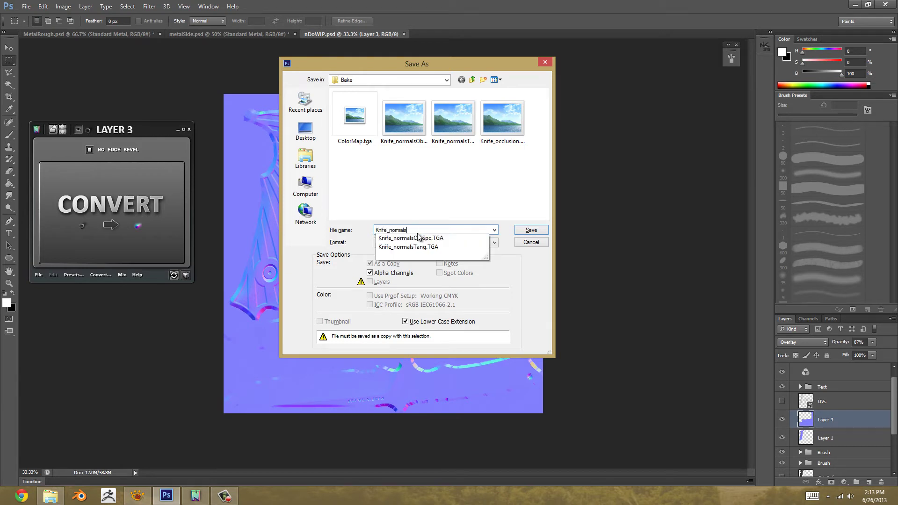
{"action": "type", "text": "_dDo"}
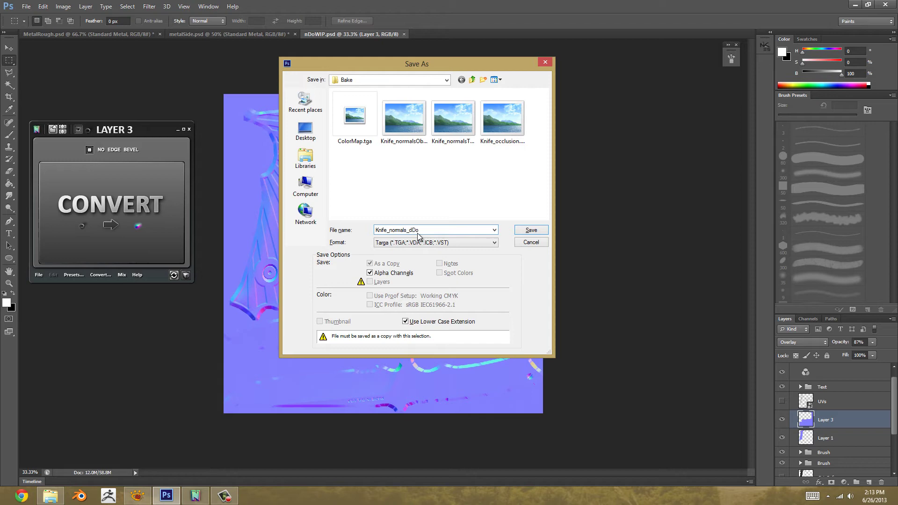
{"action": "key", "text": "Return"}
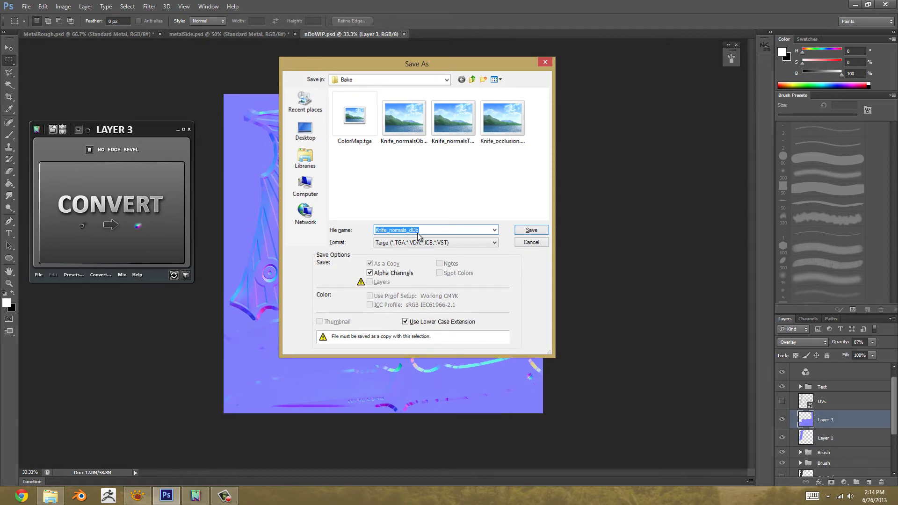
Step: Export the Targa at 32 bits/pixel with RLE compression turned off
{"action": "left_click", "coordinate": [569, 222]}
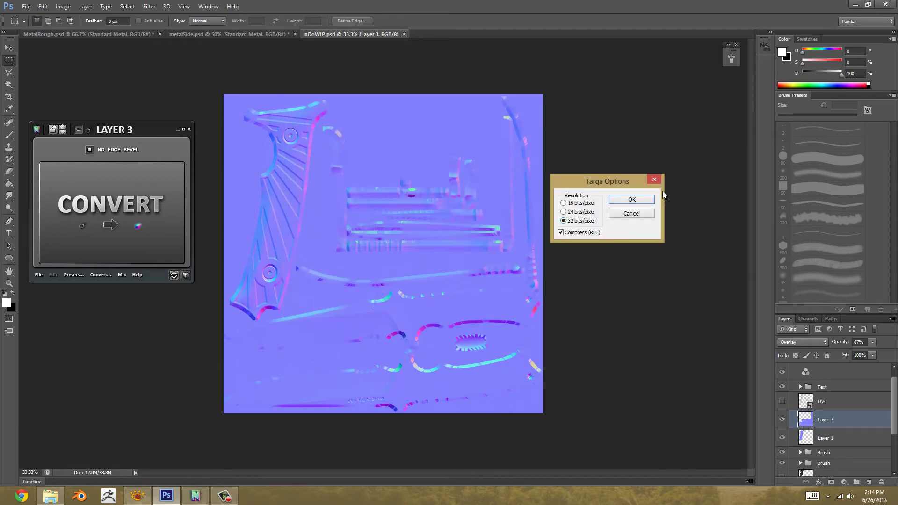
{"action": "left_click", "coordinate": [561, 232]}
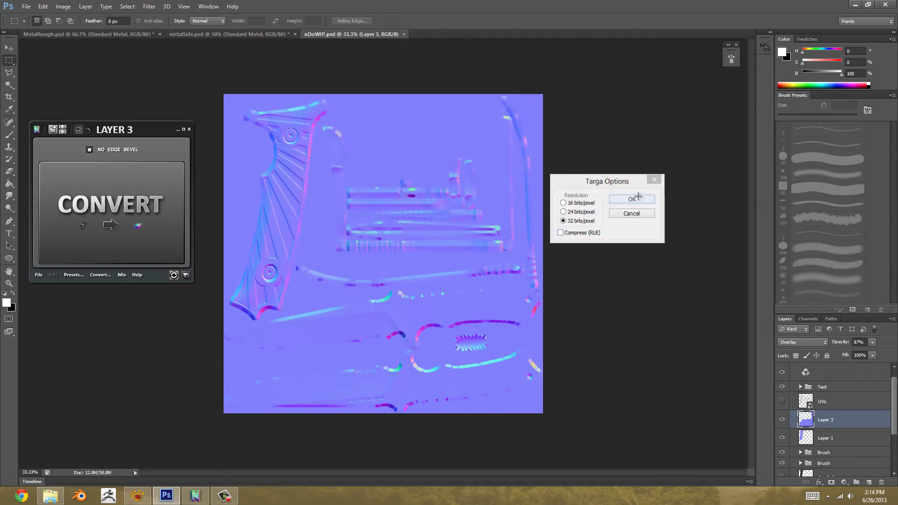
{"action": "left_click", "coordinate": [638, 201]}
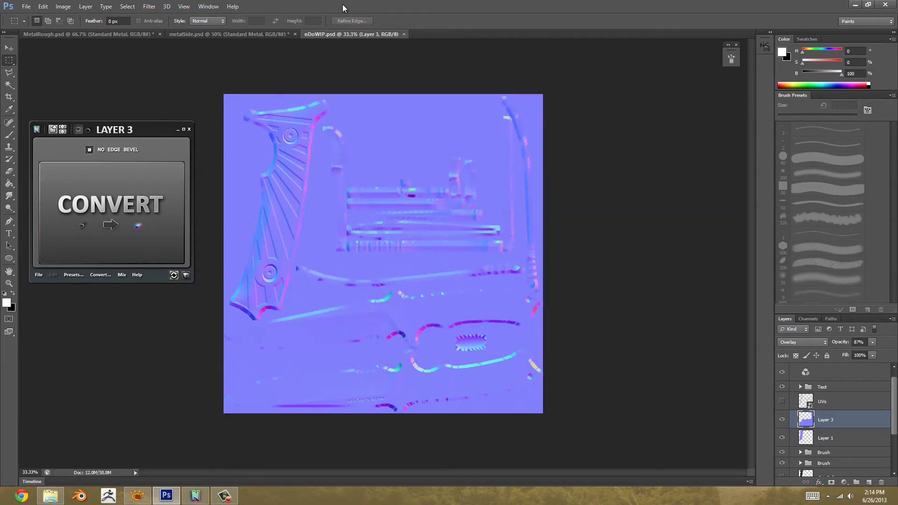
Step: Look over nDo's options for converting the normal map to AO, height, diffuse, specular and cavity maps
{"action": "left_click", "coordinate": [101, 274]}
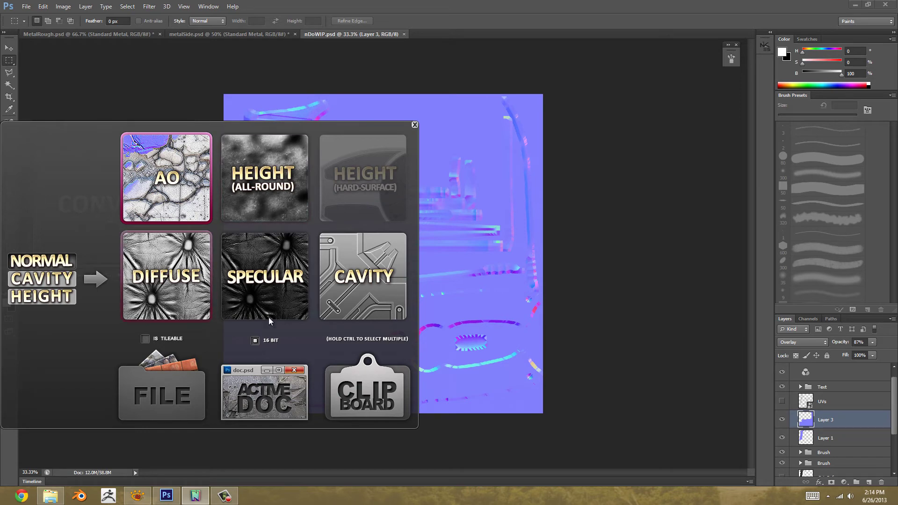
{"action": "left_click", "coordinate": [414, 126]}
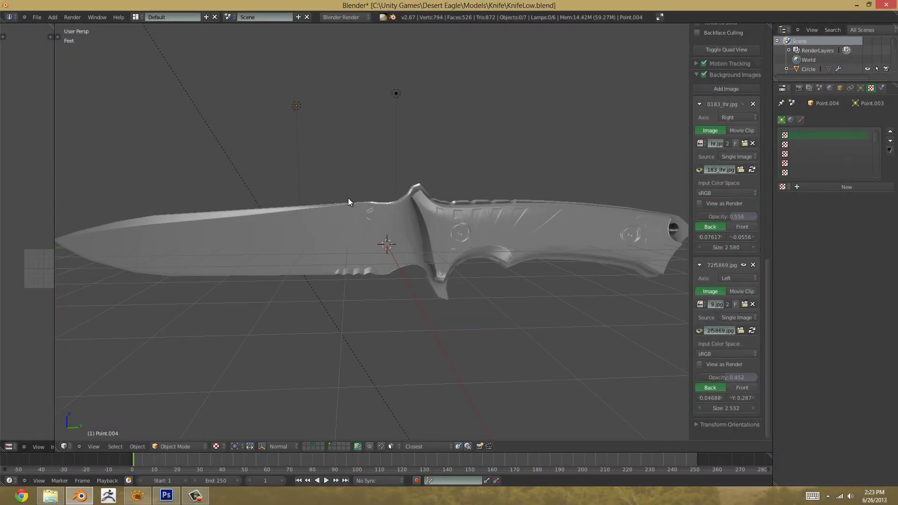
Step: Switch to Blender, select the LowPoly knife and review its material and Norm texture settings
{"action": "left_click_drag", "start_coordinate": [348, 198], "coordinate": [377, 218]}
{"action": "right_click", "coordinate": [361, 215]}
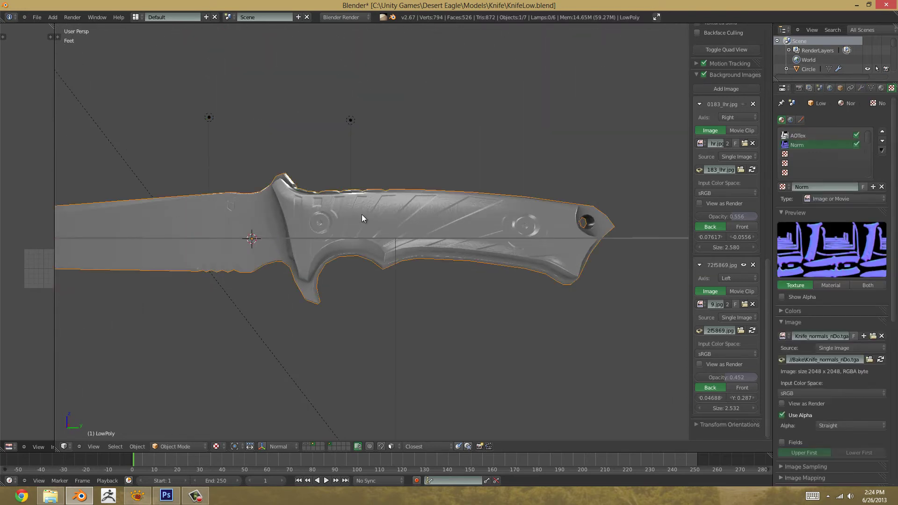
{"action": "left_click", "coordinate": [881, 88]}
{"action": "scroll", "coordinate": [808, 149], "scroll_direction": "up", "scroll_amount": 5}
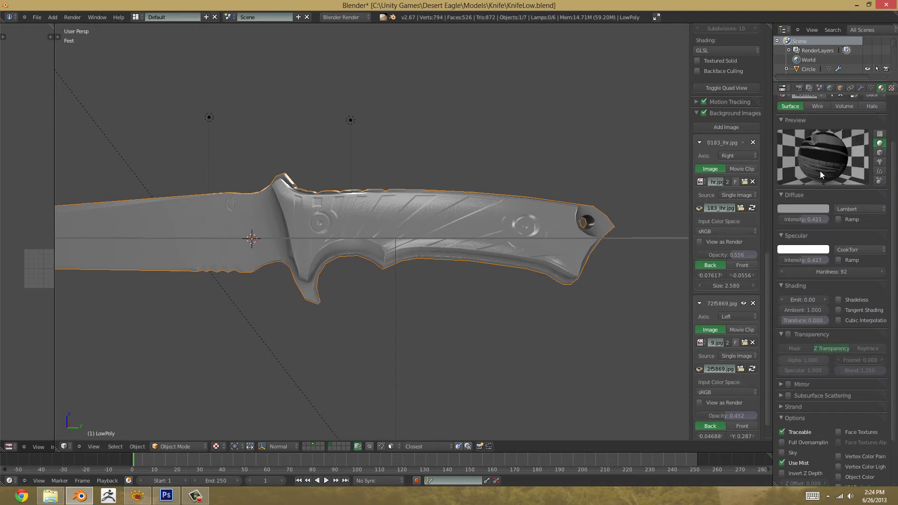
{"action": "left_click", "coordinate": [891, 88]}
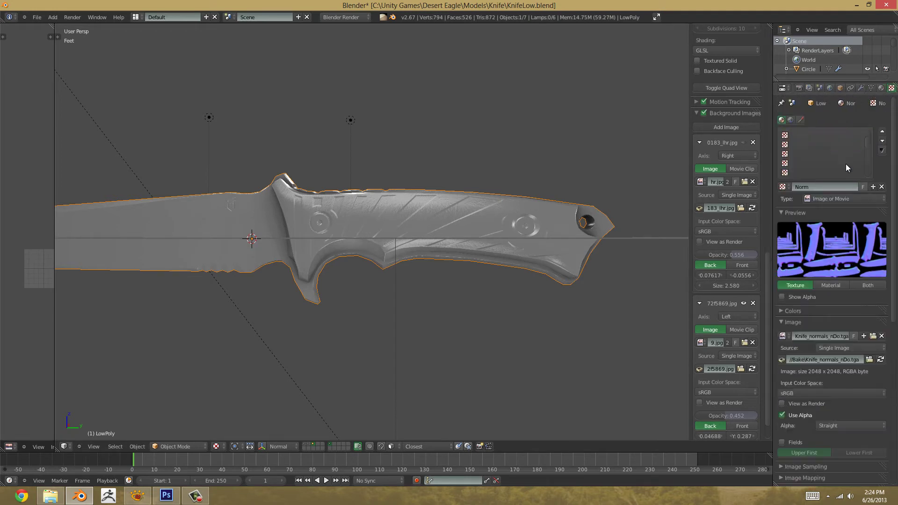
Step: Inspect the normal-mapped detail on both sides of the knife blade, including the MADE IN THE USA lettering
{"action": "left_click_drag", "start_coordinate": [396, 160], "coordinate": [431, 201]}
{"action": "scroll", "coordinate": [489, 173], "scroll_direction": "up", "scroll_amount": 3}
{"action": "scroll", "coordinate": [437, 202], "scroll_direction": "up", "scroll_amount": 3}
{"action": "scroll", "coordinate": [403, 192], "scroll_direction": "down", "scroll_amount": 3}
{"action": "scroll", "coordinate": [469, 233], "scroll_direction": "up", "scroll_amount": 6}
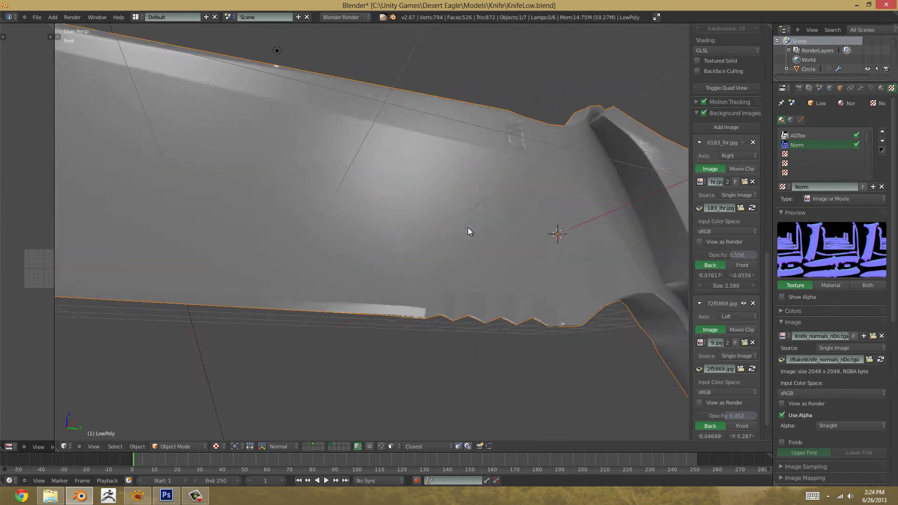
{"action": "scroll", "coordinate": [473, 225], "scroll_direction": "down", "scroll_amount": 3}
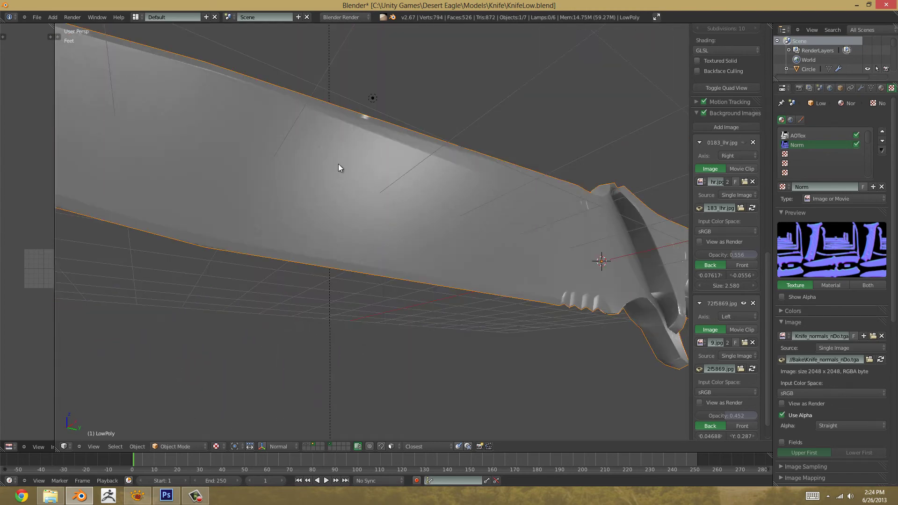
{"action": "scroll", "coordinate": [533, 195], "scroll_direction": "down", "scroll_amount": 3}
{"action": "left_click_drag", "start_coordinate": [548, 194], "coordinate": [373, 196]}
{"action": "scroll", "coordinate": [398, 296], "scroll_direction": "up", "scroll_amount": 4}
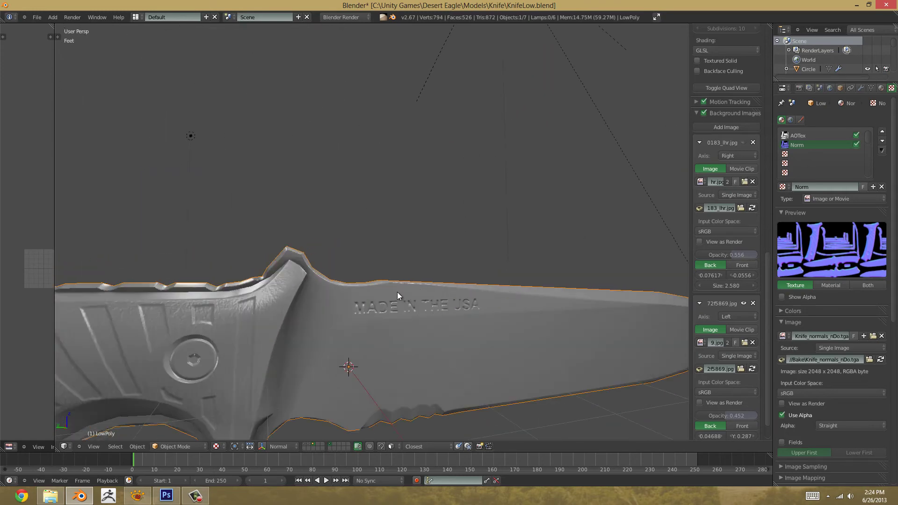
{"action": "scroll", "coordinate": [407, 271], "scroll_direction": "down", "scroll_amount": 3}
{"action": "left_click_drag", "start_coordinate": [445, 190], "coordinate": [473, 218]}
{"action": "scroll", "coordinate": [358, 212], "scroll_direction": "up", "scroll_amount": 5}
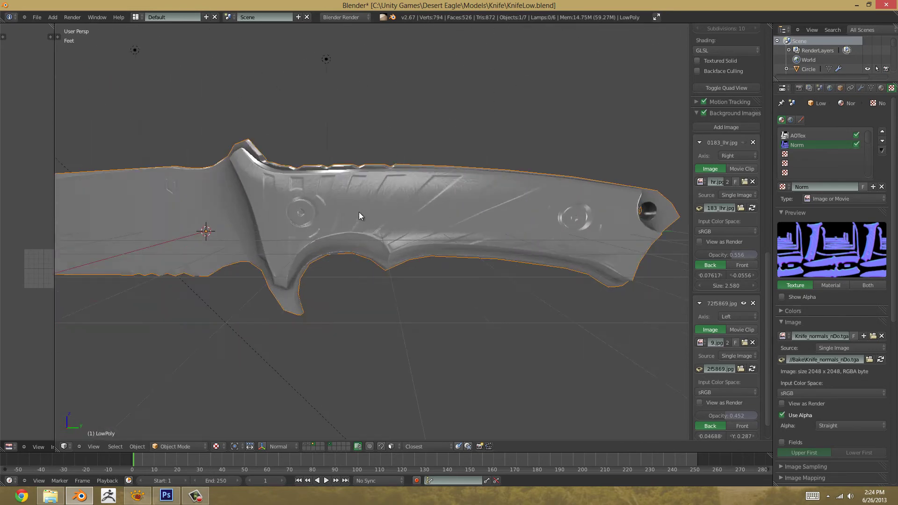
Step: Examine the grip's surface texture, grooves and screws close up
{"action": "left_click_drag", "start_coordinate": [461, 258], "coordinate": [357, 233]}
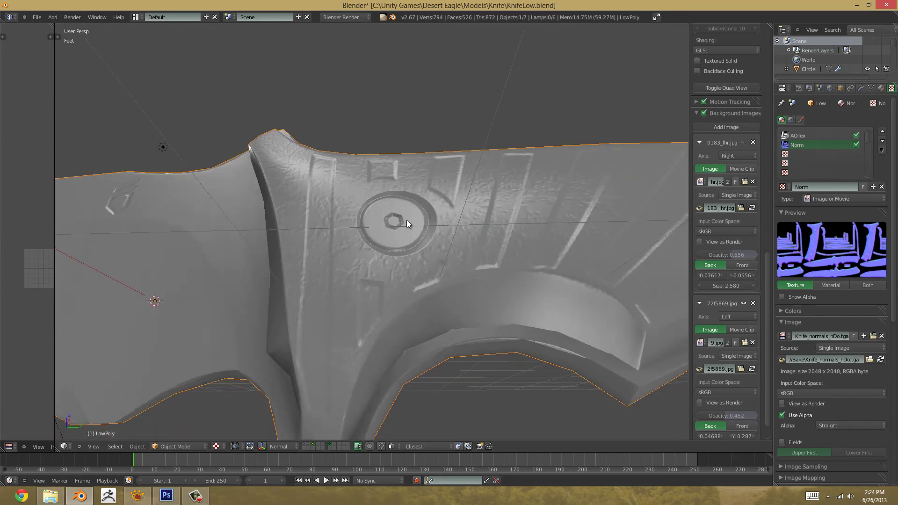
{"action": "left_click_drag", "start_coordinate": [406, 220], "coordinate": [324, 211]}
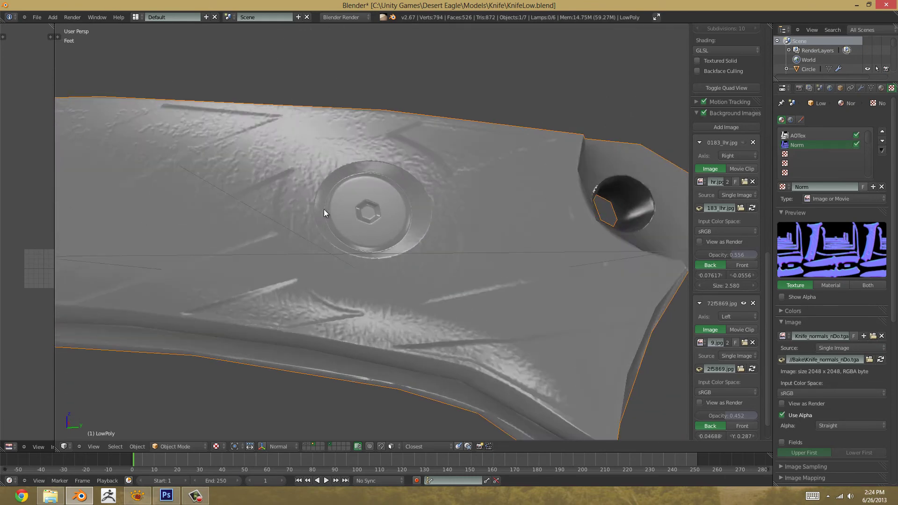
{"action": "scroll", "coordinate": [324, 209], "scroll_direction": "down", "scroll_amount": 8}
{"action": "left_click_drag", "start_coordinate": [251, 205], "coordinate": [372, 197]}
{"action": "scroll", "coordinate": [497, 228], "scroll_direction": "down", "scroll_amount": 6}
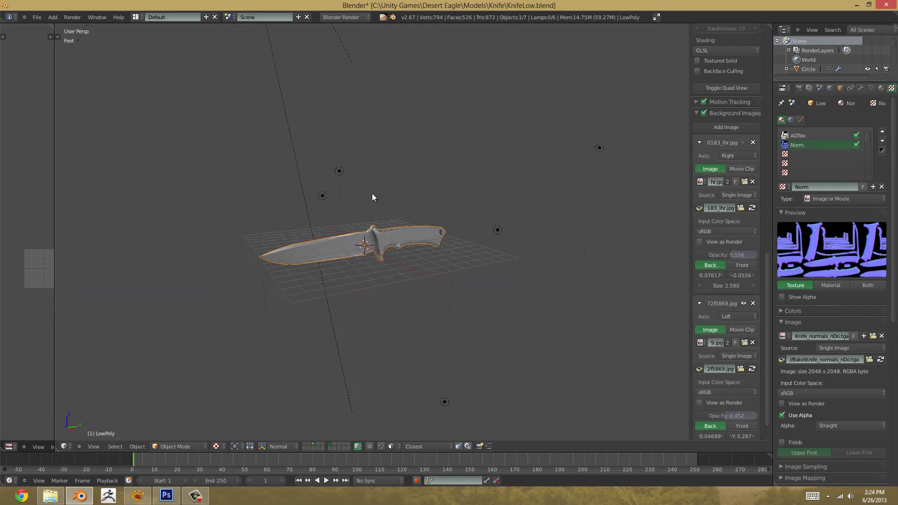
Step: Check the 3D view's display settings for GLSL shading and the viewport shading mode
{"action": "scroll", "coordinate": [372, 197], "scroll_direction": "up", "scroll_amount": 5}
{"action": "scroll", "coordinate": [705, 280], "scroll_direction": "down", "scroll_amount": 2}
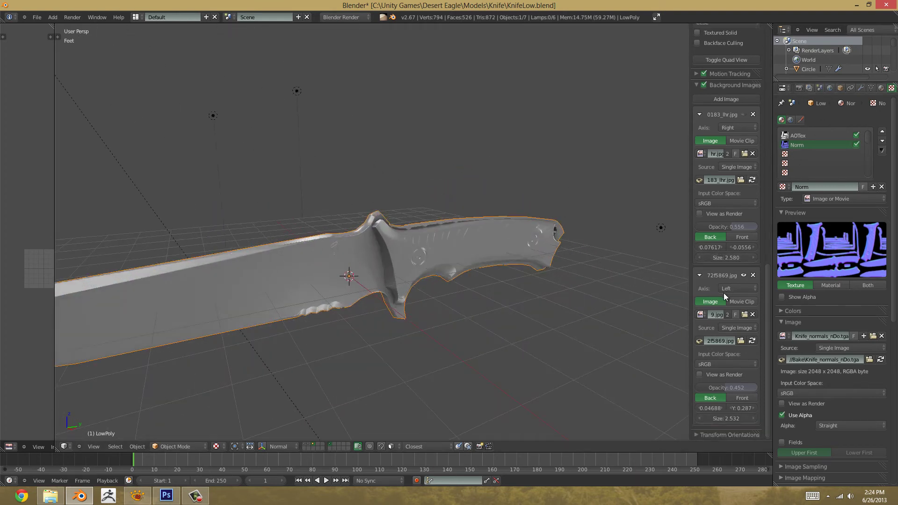
{"action": "scroll", "coordinate": [724, 292], "scroll_direction": "up", "scroll_amount": 10}
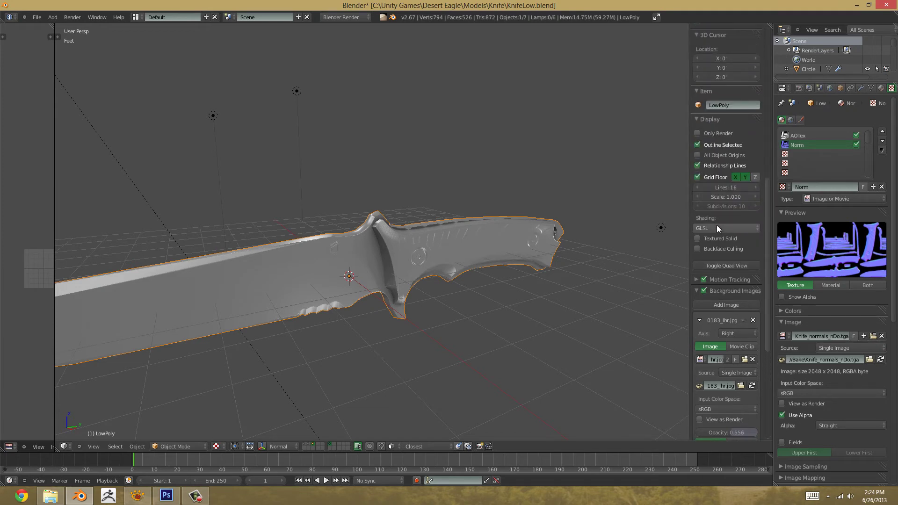
{"action": "left_click_drag", "start_coordinate": [507, 206], "coordinate": [263, 387]}
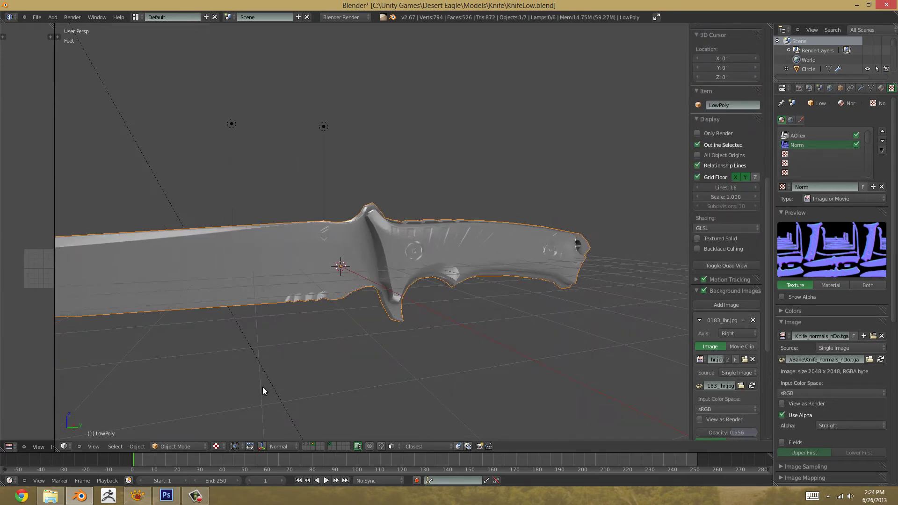
{"action": "left_click", "coordinate": [216, 446]}
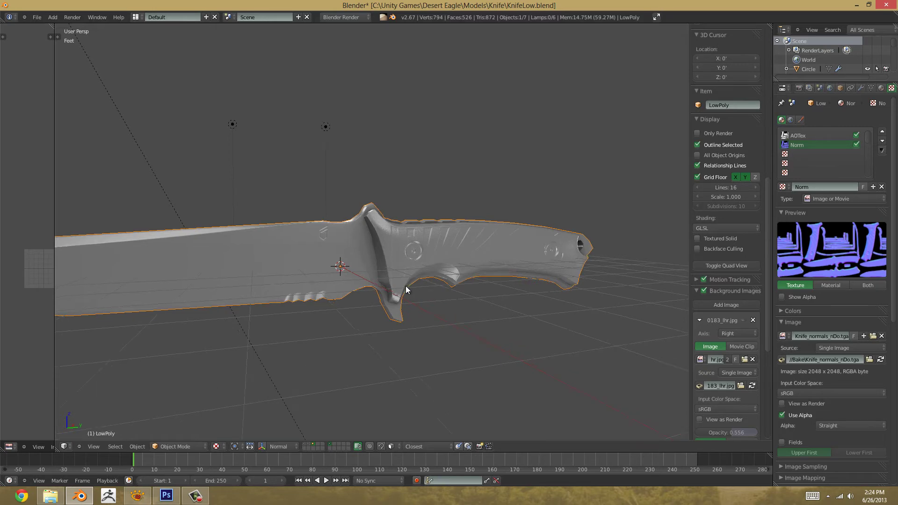
Step: Examine how the whole knife's normal map catches the light around the guard and handle
{"action": "left_click_drag", "start_coordinate": [406, 285], "coordinate": [337, 282]}
{"action": "scroll", "coordinate": [419, 271], "scroll_direction": "up", "scroll_amount": 4}
{"action": "scroll", "coordinate": [424, 269], "scroll_direction": "down", "scroll_amount": 3}
{"action": "scroll", "coordinate": [379, 288], "scroll_direction": "up", "scroll_amount": 3}
{"action": "scroll", "coordinate": [376, 294], "scroll_direction": "down", "scroll_amount": 3}
{"action": "scroll", "coordinate": [402, 290], "scroll_direction": "up", "scroll_amount": 3}
{"action": "scroll", "coordinate": [402, 290], "scroll_direction": "down", "scroll_amount": 3}
{"action": "scroll", "coordinate": [419, 282], "scroll_direction": "up", "scroll_amount": 3}
{"action": "scroll", "coordinate": [375, 297], "scroll_direction": "up", "scroll_amount": 2}
{"action": "scroll", "coordinate": [333, 306], "scroll_direction": "down", "scroll_amount": 4}
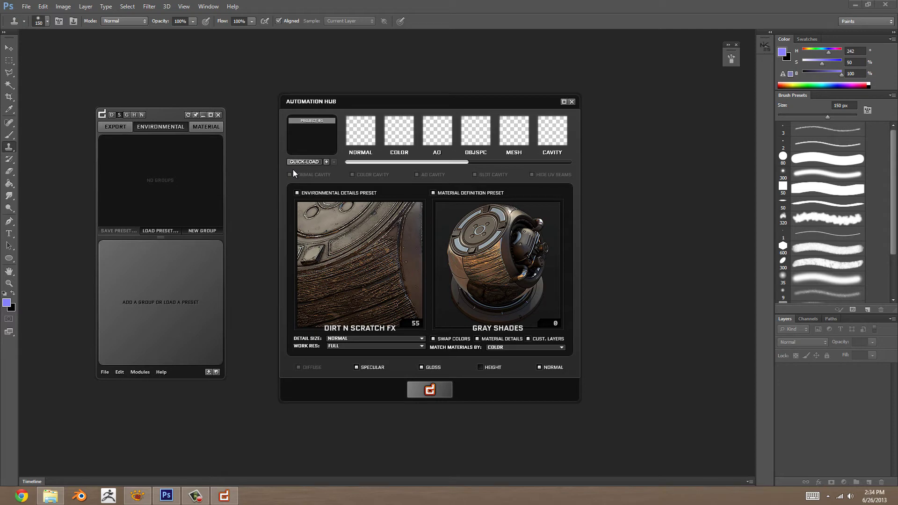
Step: Switch to dDo in Photoshop and shift the Automation Hub window slightly
{"action": "mouse_move", "coordinate": [359, 137]}
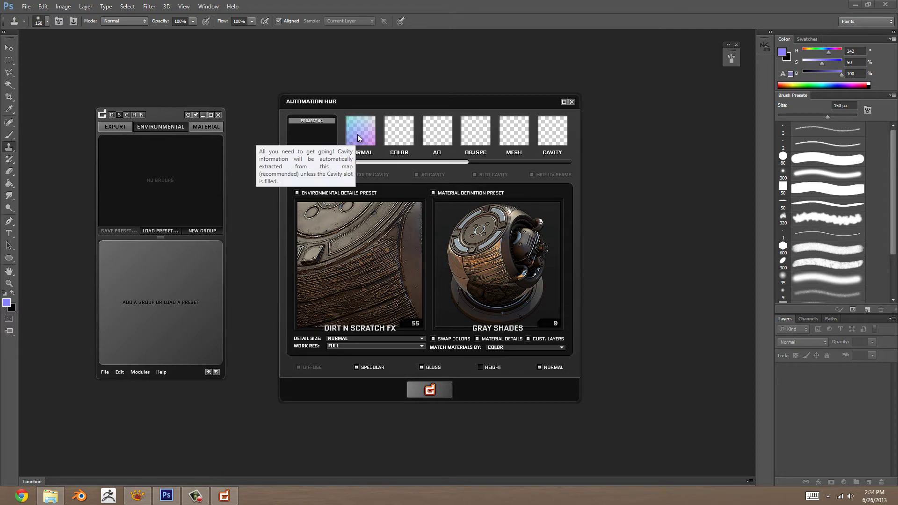
{"action": "mouse_move", "coordinate": [396, 102]}
{"action": "left_mouse_down"}
{"action": "mouse_move", "coordinate": [437, 102]}
{"action": "mouse_move", "coordinate": [401, 106]}
{"action": "left_mouse_up"}
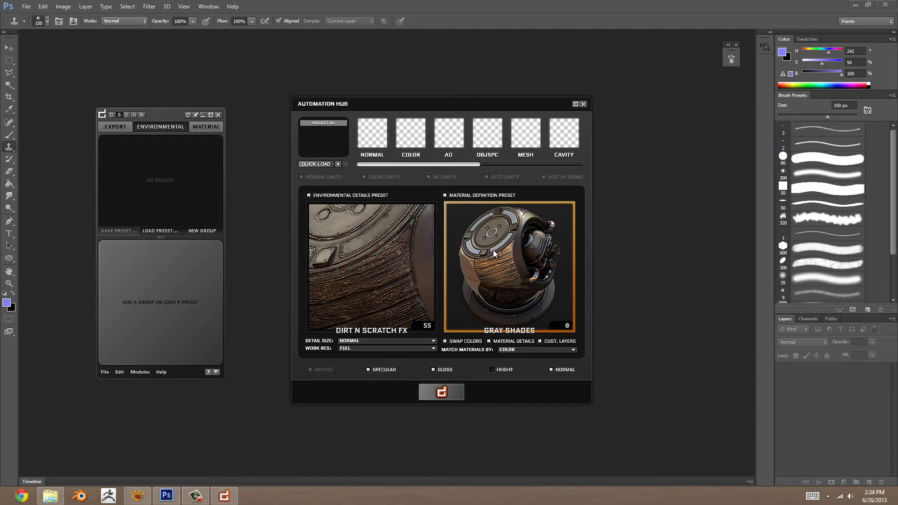
Step: Load Knife_normals_nDo.tga from the Knife model's Bake folder as the normal input
{"action": "left_click_drag", "start_coordinate": [420, 100], "coordinate": [382, 95]}
{"action": "mouse_move", "coordinate": [357, 125]}
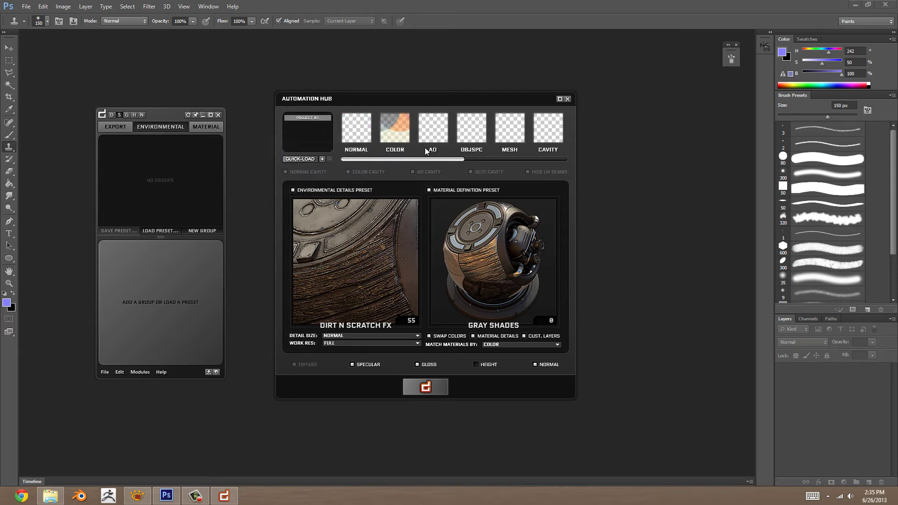
{"action": "left_click", "coordinate": [360, 125]}
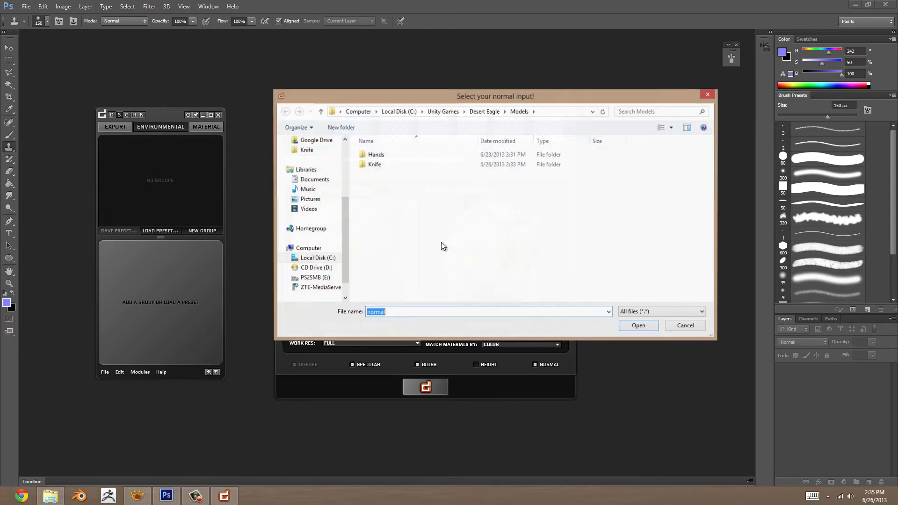
{"action": "left_click_drag", "start_coordinate": [379, 152], "coordinate": [384, 130]}
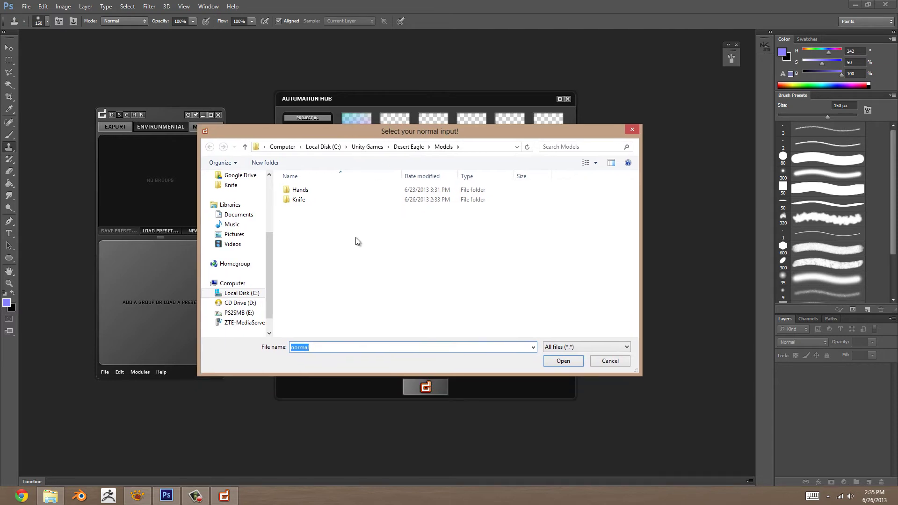
{"action": "double_click", "coordinate": [307, 198]}
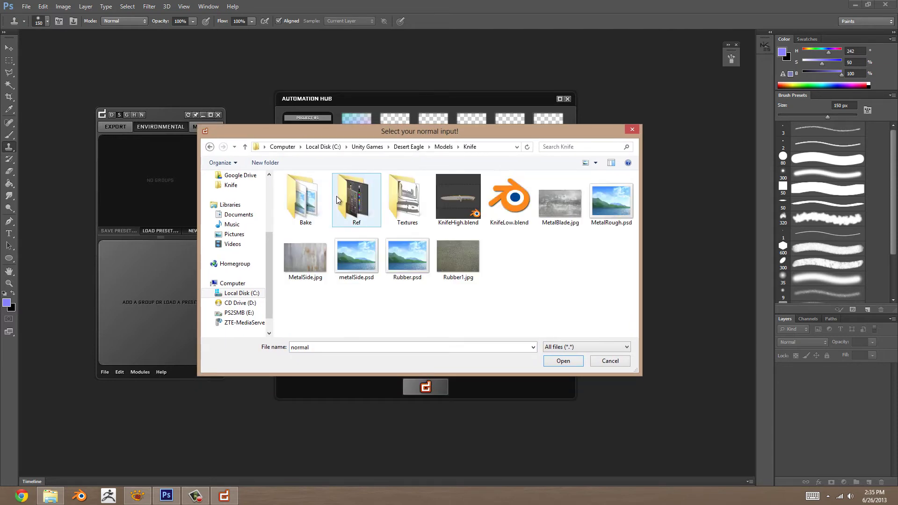
{"action": "double_click", "coordinate": [305, 199]}
{"action": "left_click_drag", "start_coordinate": [446, 134], "coordinate": [465, 168]}
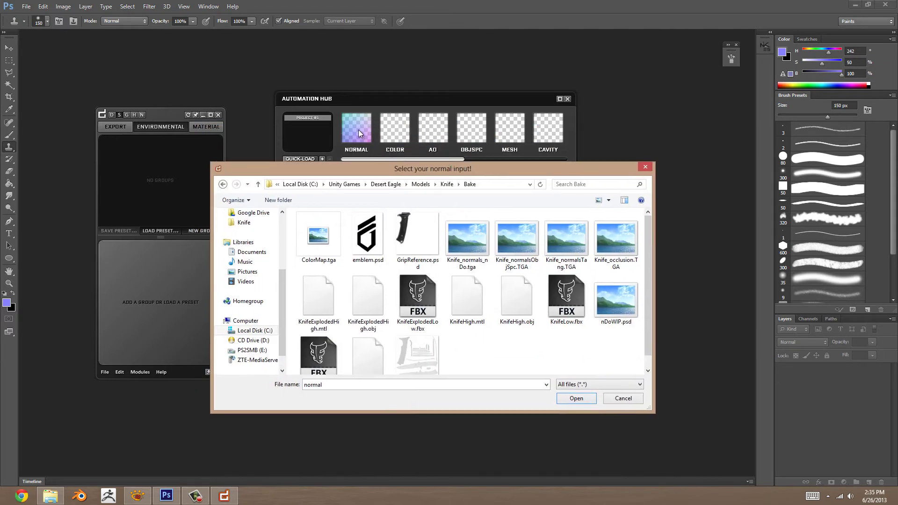
{"action": "left_click", "coordinate": [465, 243]}
{"action": "left_click", "coordinate": [573, 400]}
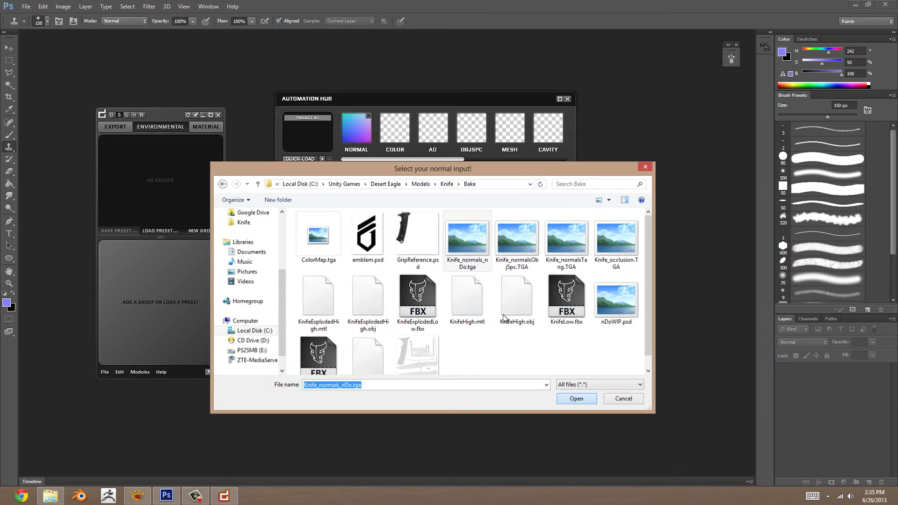
Step: Load ColorMap.tga from the Bake folder as the color input
{"action": "left_click", "coordinate": [388, 128]}
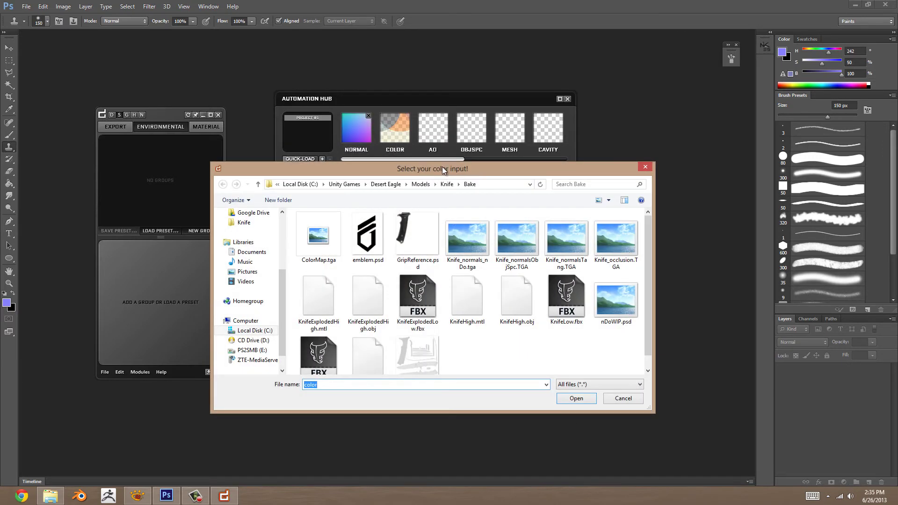
{"action": "left_click_drag", "start_coordinate": [443, 167], "coordinate": [472, 161]}
{"action": "left_click", "coordinate": [351, 231]}
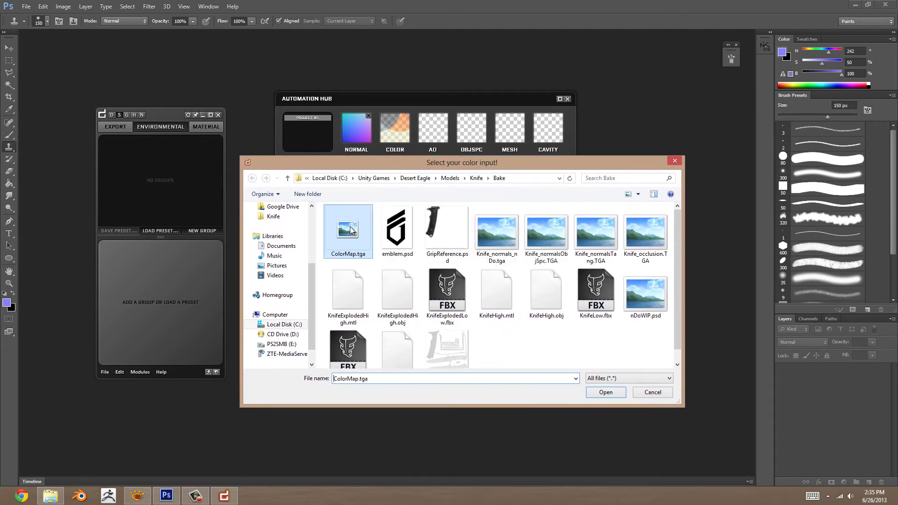
{"action": "left_click", "coordinate": [606, 392]}
Step: Load Knife_occlusion.TGA as the ambient occlusion input
{"action": "left_click", "coordinate": [430, 133]}
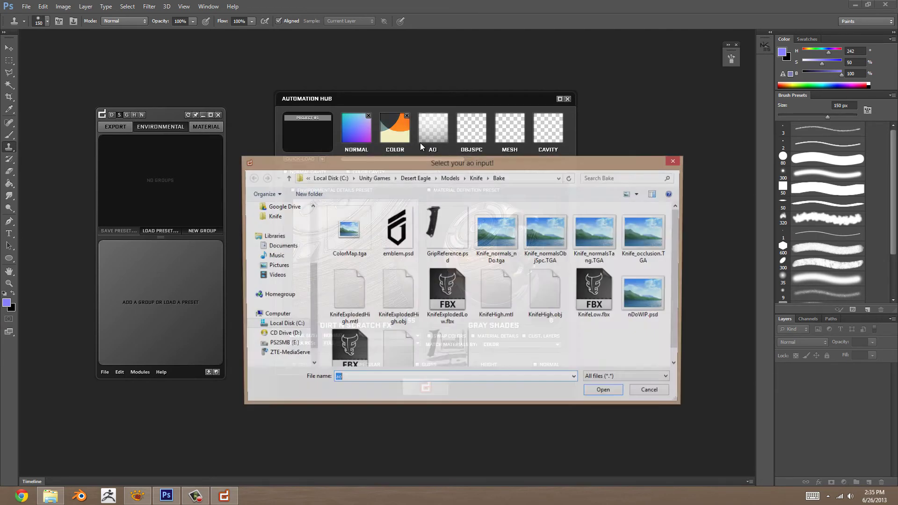
{"action": "left_click_drag", "start_coordinate": [454, 150], "coordinate": [387, 126]}
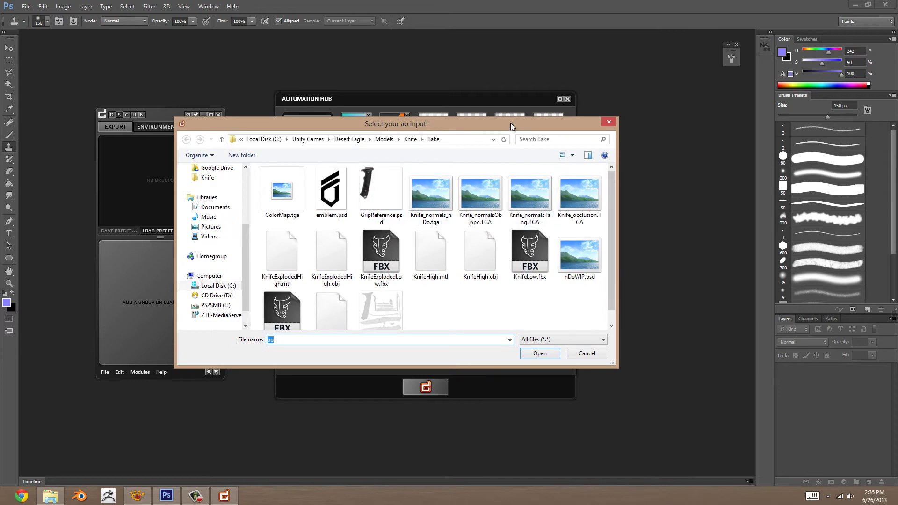
{"action": "left_click_drag", "start_coordinate": [511, 123], "coordinate": [505, 171]}
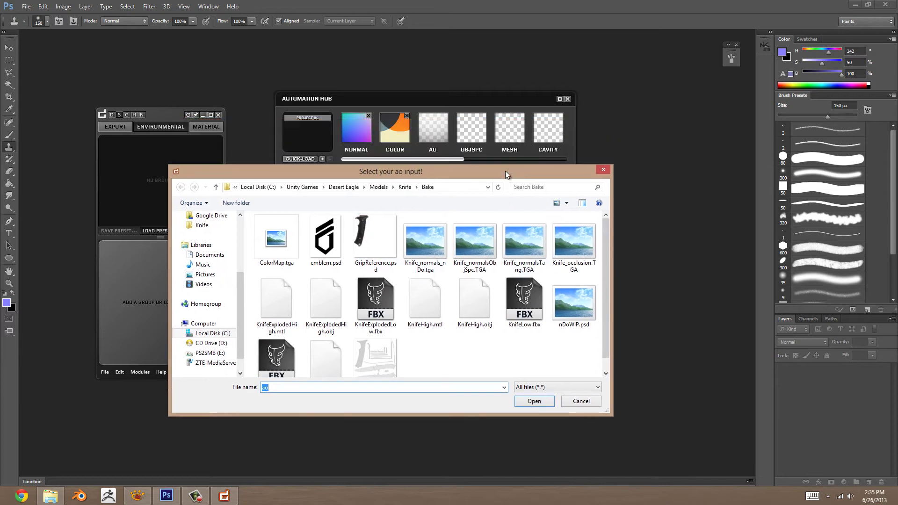
{"action": "left_click", "coordinate": [574, 243]}
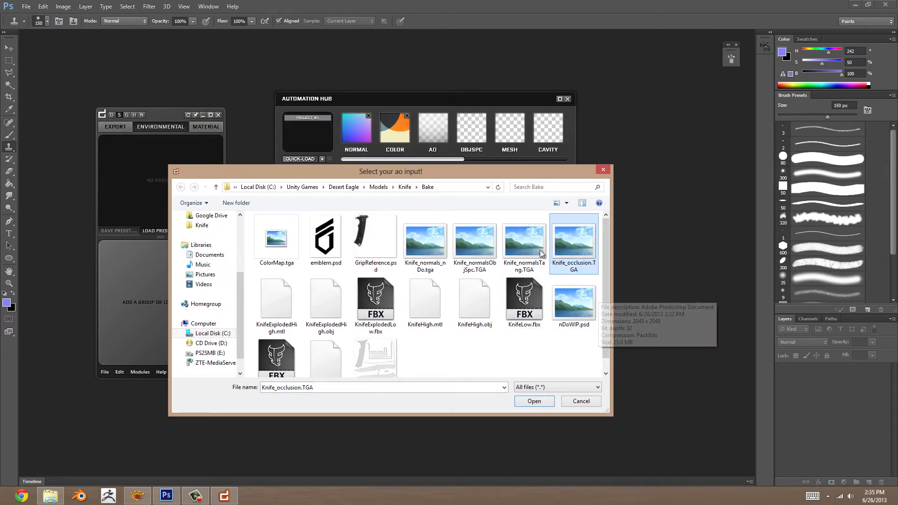
{"action": "left_click", "coordinate": [532, 402]}
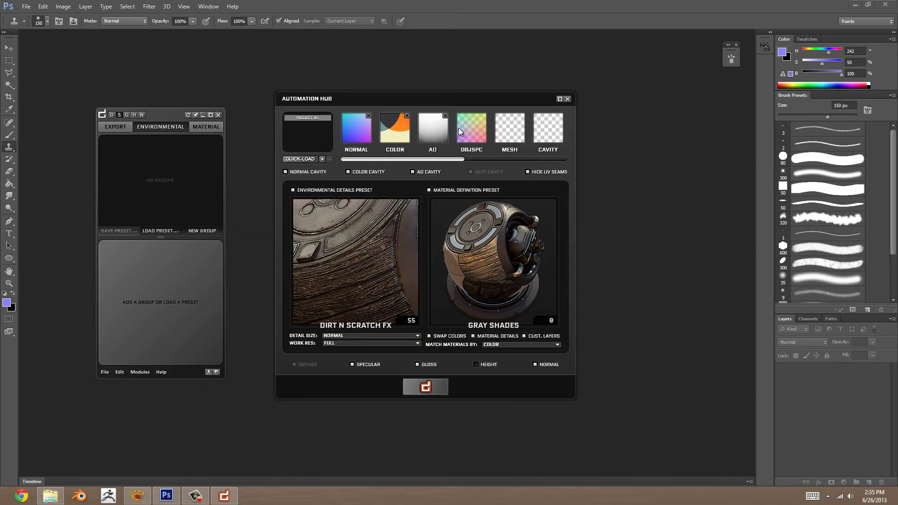
Step: Load Knife_normalsObjSpc.TGA as the object-space normal input
{"action": "left_click", "coordinate": [458, 127]}
{"action": "left_click", "coordinate": [482, 241]}
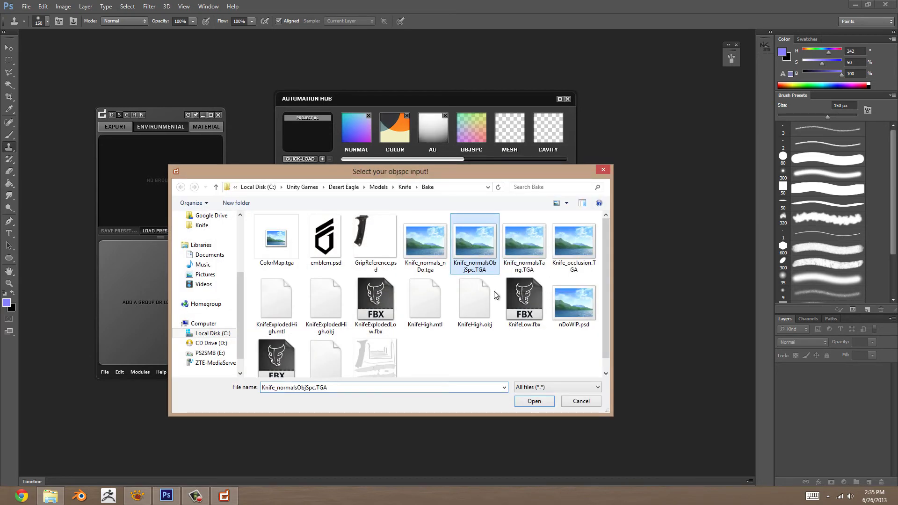
{"action": "left_click", "coordinate": [534, 401]}
Step: Load Skyshop.obj from the Bake folder as the mesh input
{"action": "left_click", "coordinate": [511, 136]}
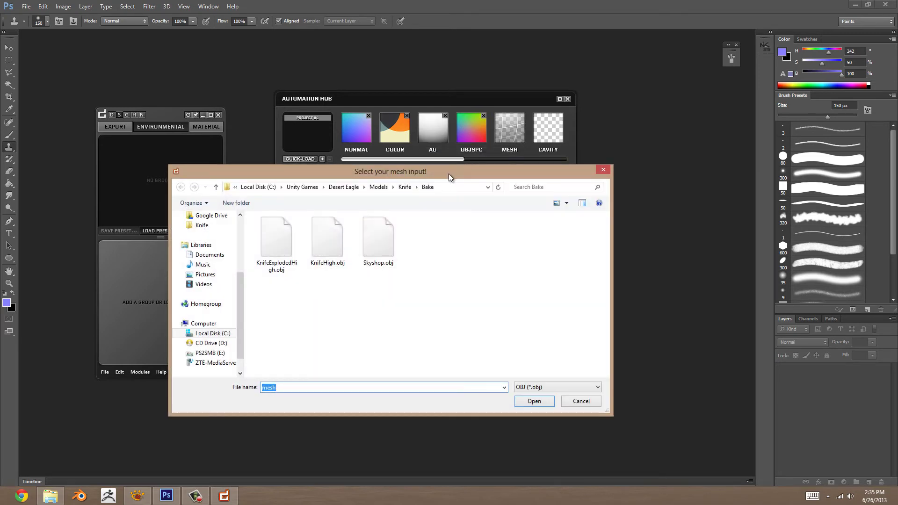
{"action": "left_click", "coordinate": [431, 276]}
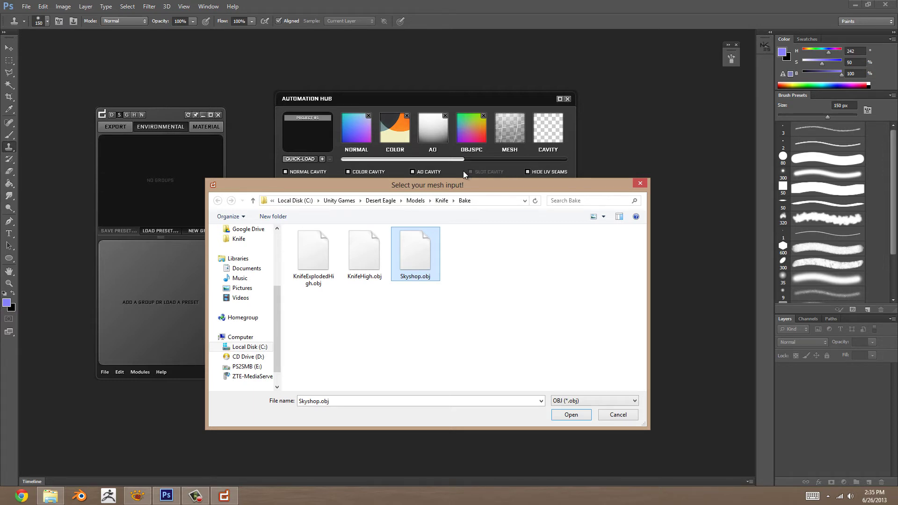
{"action": "left_click_drag", "start_coordinate": [464, 184], "coordinate": [463, 167]}
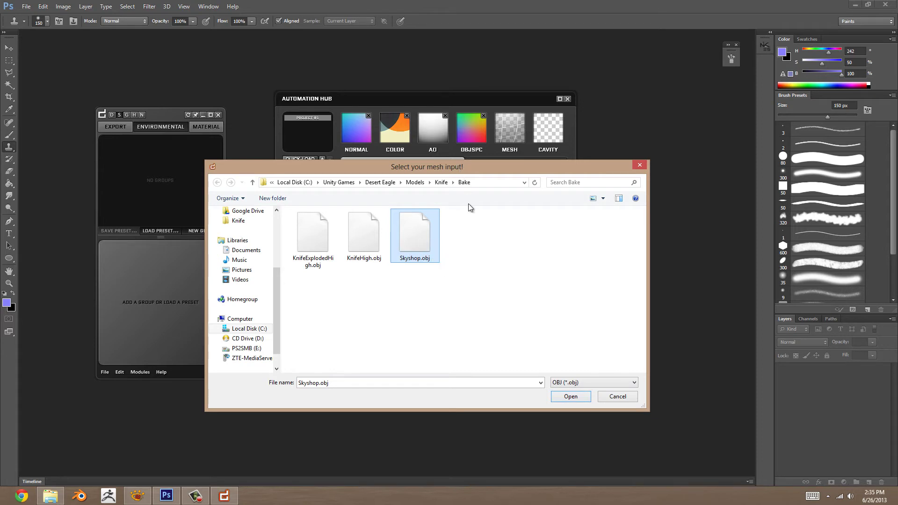
{"action": "left_click_drag", "start_coordinate": [459, 172], "coordinate": [458, 218]}
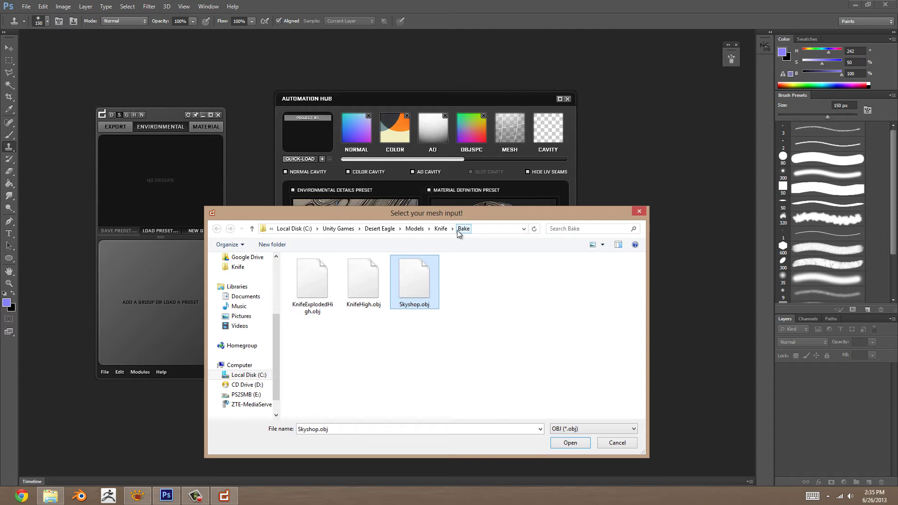
{"action": "left_click", "coordinate": [568, 444]}
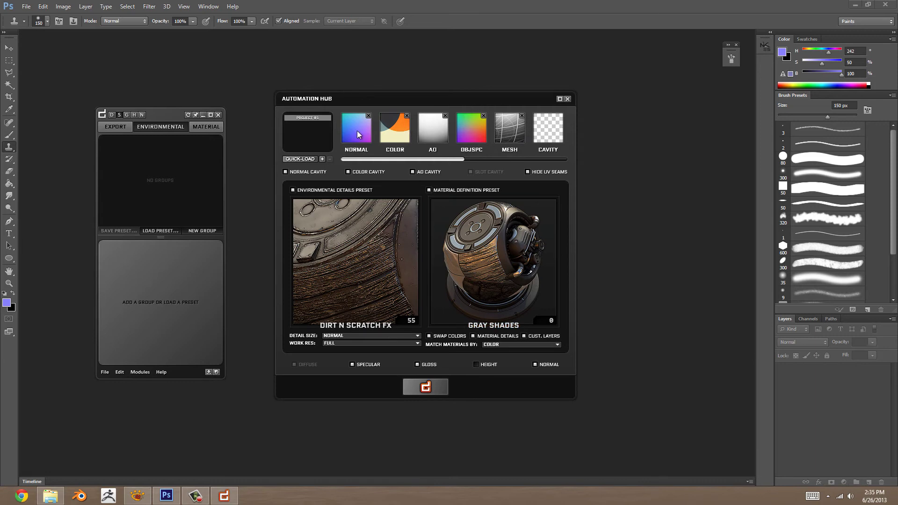
Step: Check the remaining optional map inputs and choose Standard Reflectance as the material definition preset
{"action": "left_click_drag", "start_coordinate": [440, 162], "coordinate": [554, 160]}
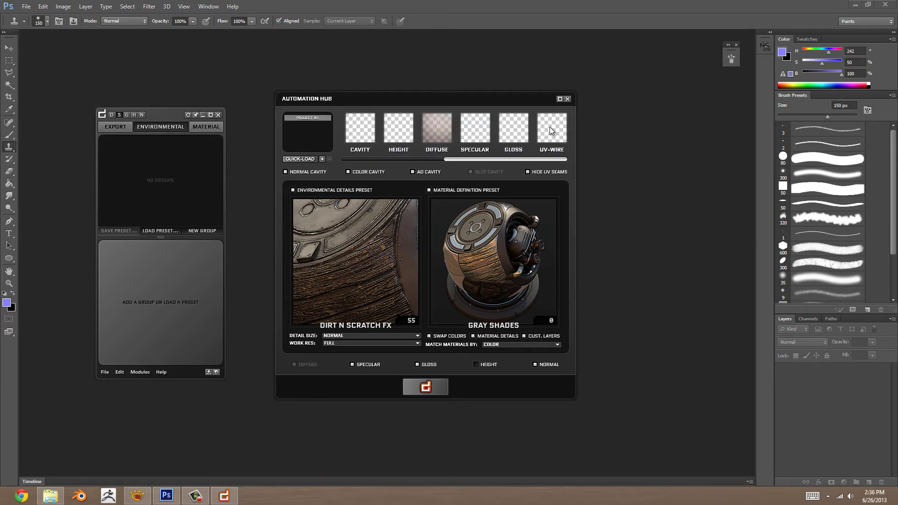
{"action": "scroll", "coordinate": [517, 158], "scroll_direction": "up", "scroll_amount": 5}
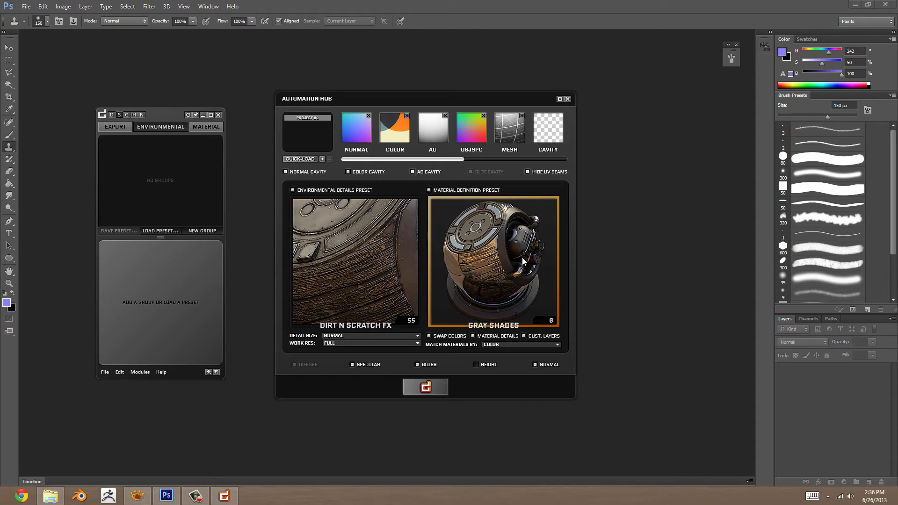
{"action": "left_click", "coordinate": [486, 259]}
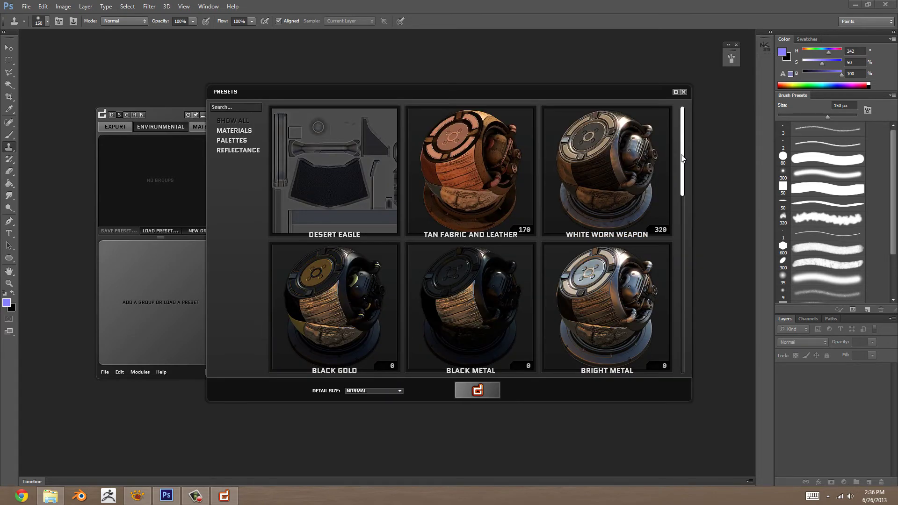
{"action": "left_click_drag", "start_coordinate": [683, 134], "coordinate": [662, 329]}
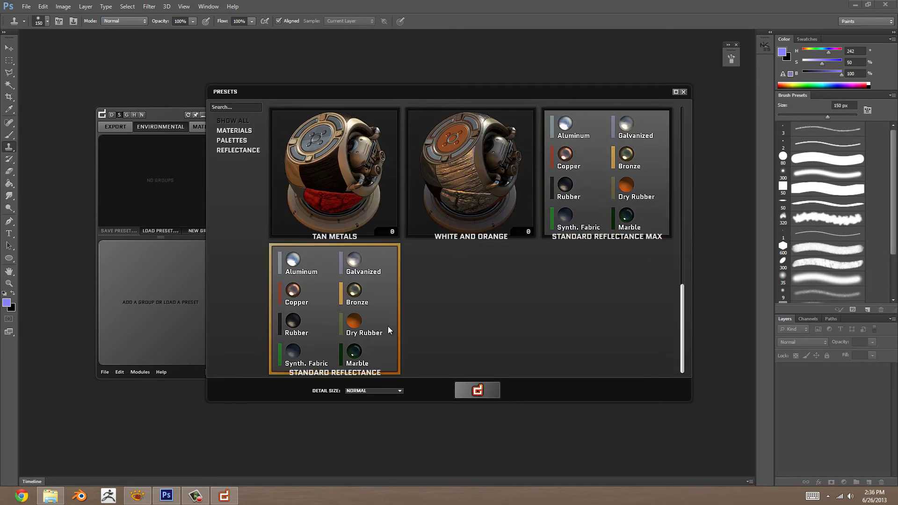
{"action": "mouse_move", "coordinate": [361, 327]}
{"action": "mouse_move", "coordinate": [602, 212]}
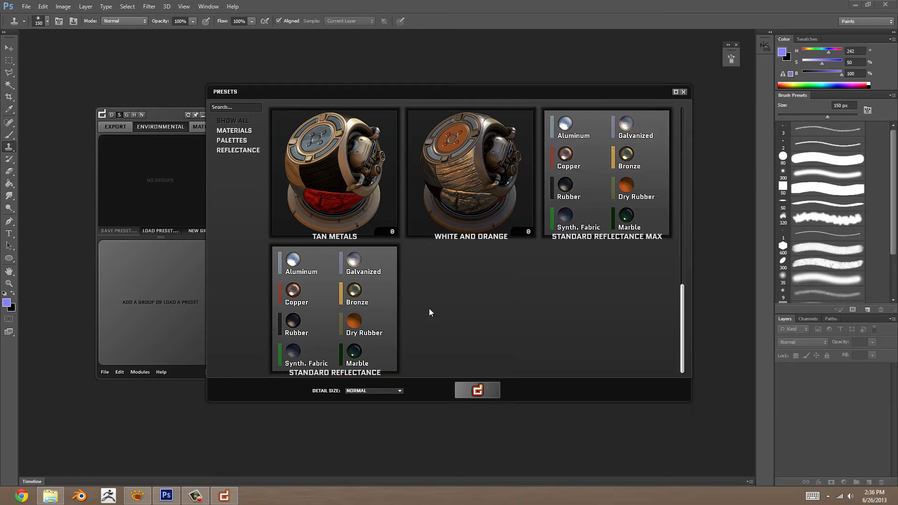
{"action": "mouse_move", "coordinate": [571, 229]}
{"action": "mouse_move", "coordinate": [327, 308]}
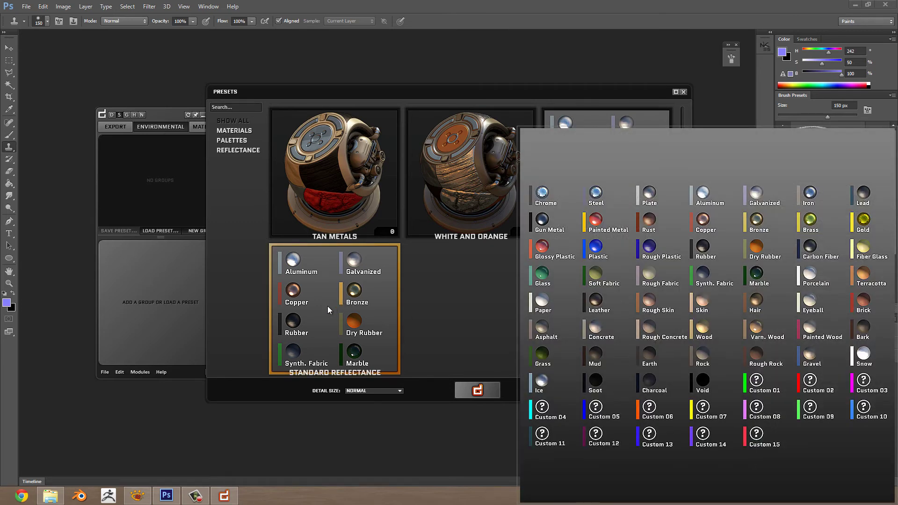
{"action": "left_click", "coordinate": [328, 306]}
{"action": "left_click_drag", "start_coordinate": [433, 96], "coordinate": [458, 95]}
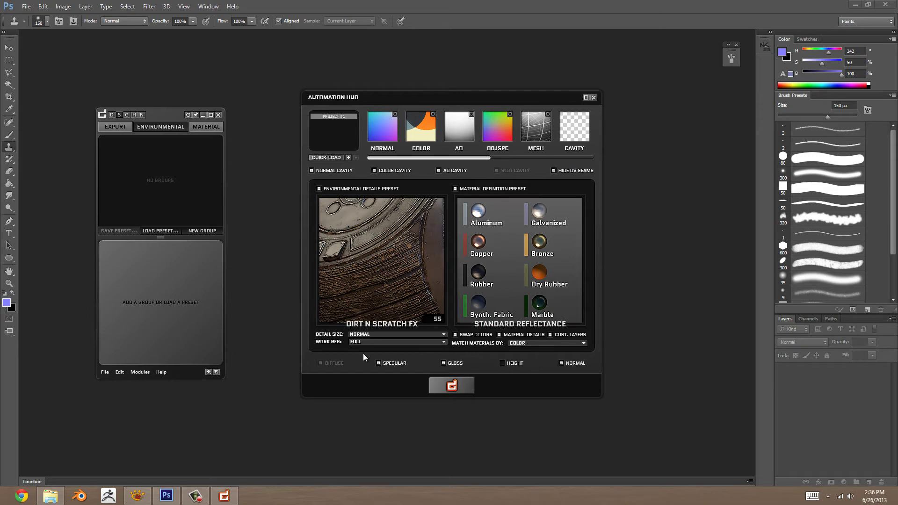
Step: Browse the environmental details presets and choose Quick n Dirty
{"action": "left_click", "coordinate": [352, 252]}
{"action": "left_click_drag", "start_coordinate": [683, 205], "coordinate": [668, 282]}
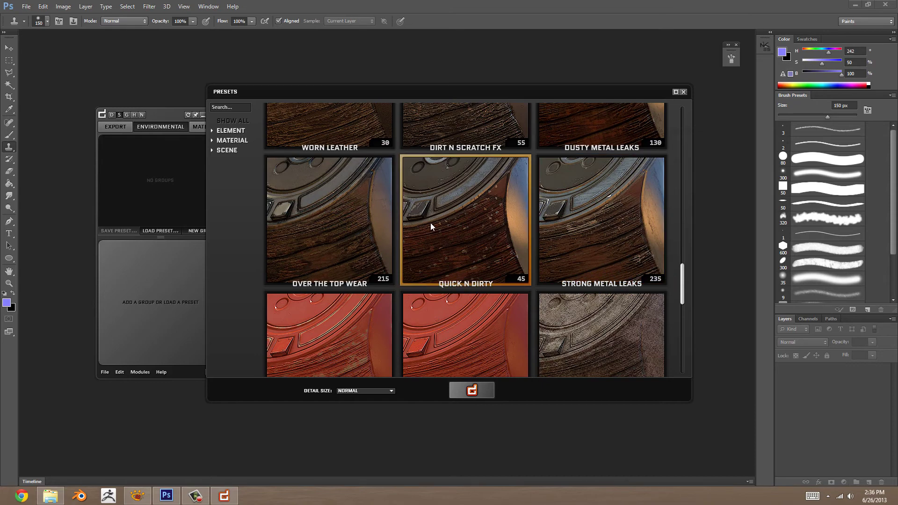
{"action": "mouse_move", "coordinate": [431, 223]}
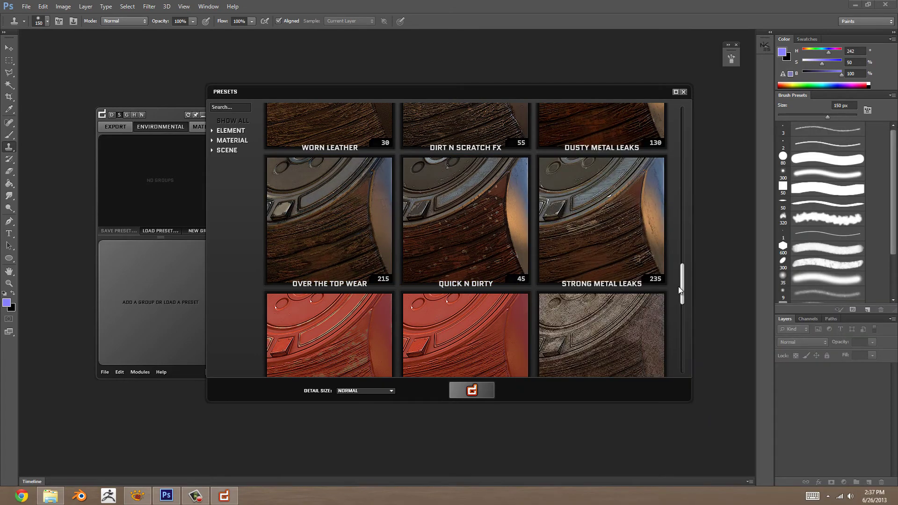
{"action": "scroll", "coordinate": [675, 324], "scroll_direction": "down", "scroll_amount": 5}
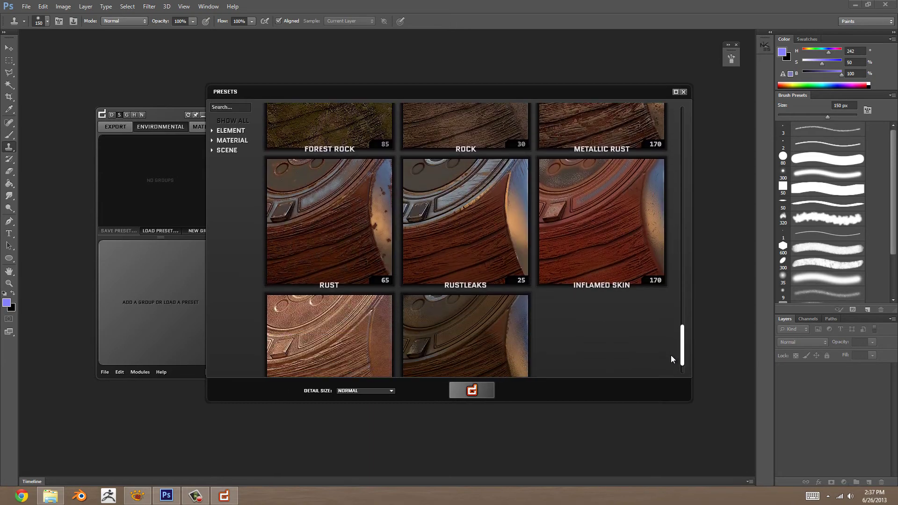
{"action": "scroll", "coordinate": [670, 364], "scroll_direction": "up", "scroll_amount": 3}
{"action": "scroll", "coordinate": [672, 336], "scroll_direction": "down", "scroll_amount": 3}
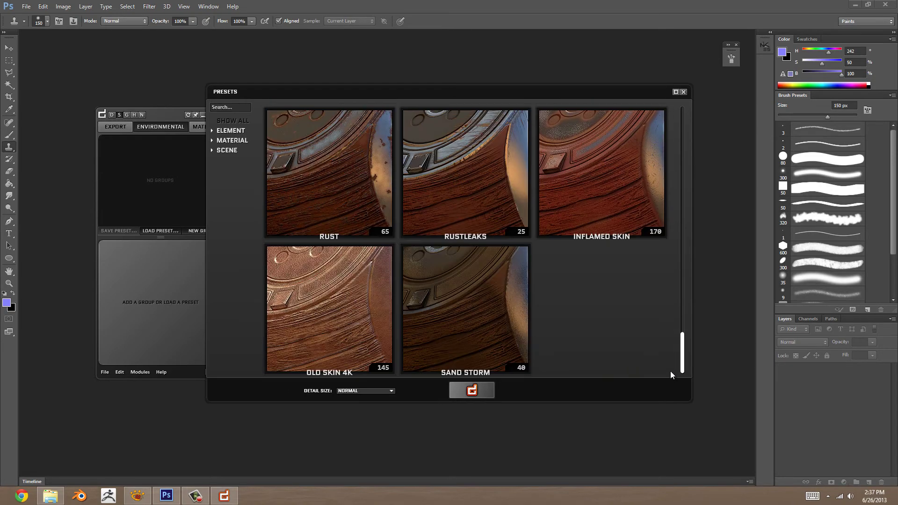
{"action": "scroll", "coordinate": [672, 347], "scroll_direction": "up", "scroll_amount": 5}
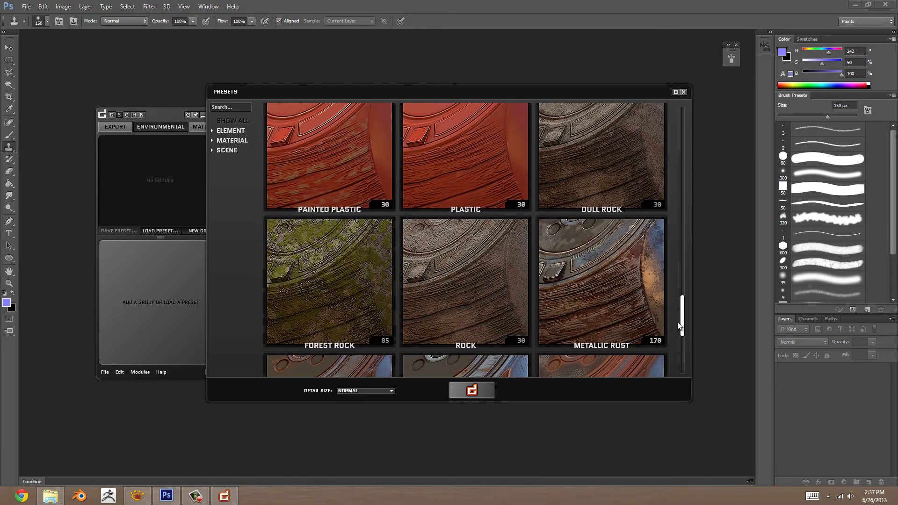
{"action": "scroll", "coordinate": [682, 314], "scroll_direction": "down", "scroll_amount": 5}
{"action": "mouse_move", "coordinate": [492, 302]}
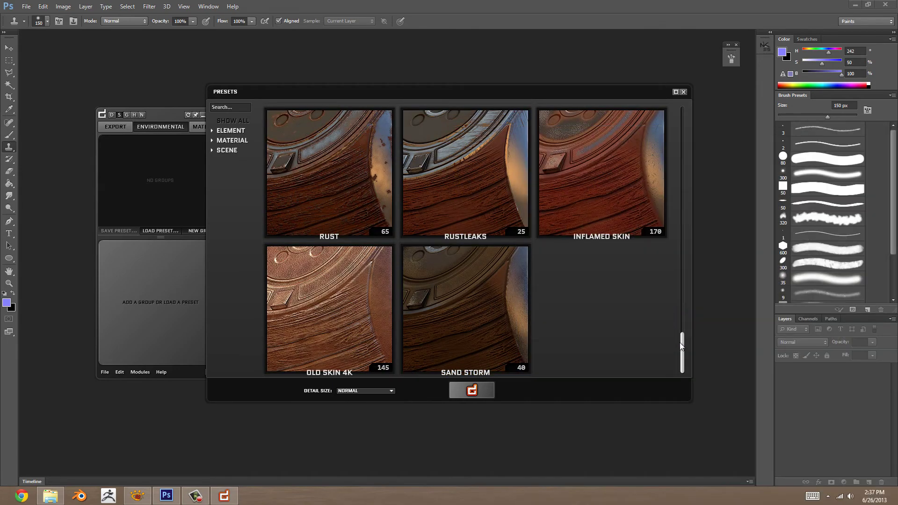
{"action": "mouse_move", "coordinate": [680, 343]}
{"action": "left_mouse_down"}
{"action": "mouse_move", "coordinate": [689, 111]}
{"action": "mouse_move", "coordinate": [686, 130]}
{"action": "left_mouse_up"}
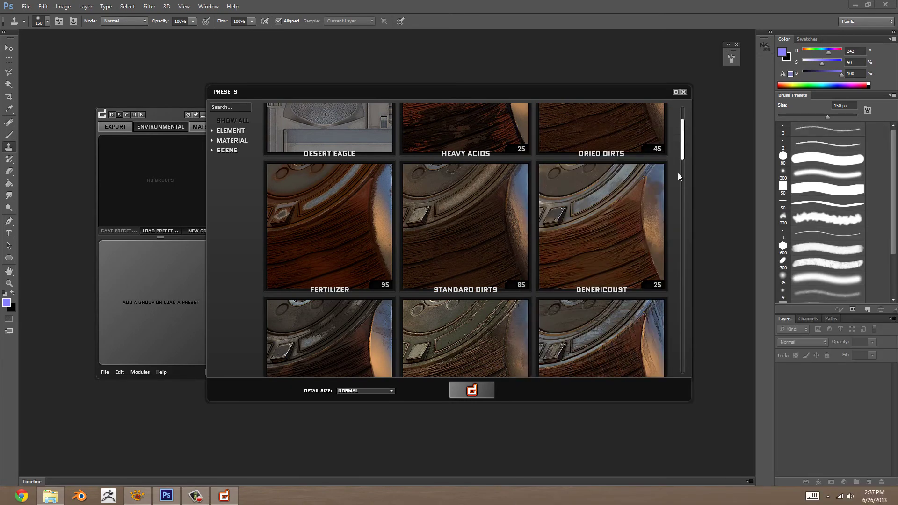
{"action": "scroll", "coordinate": [678, 173], "scroll_direction": "down", "scroll_amount": 10}
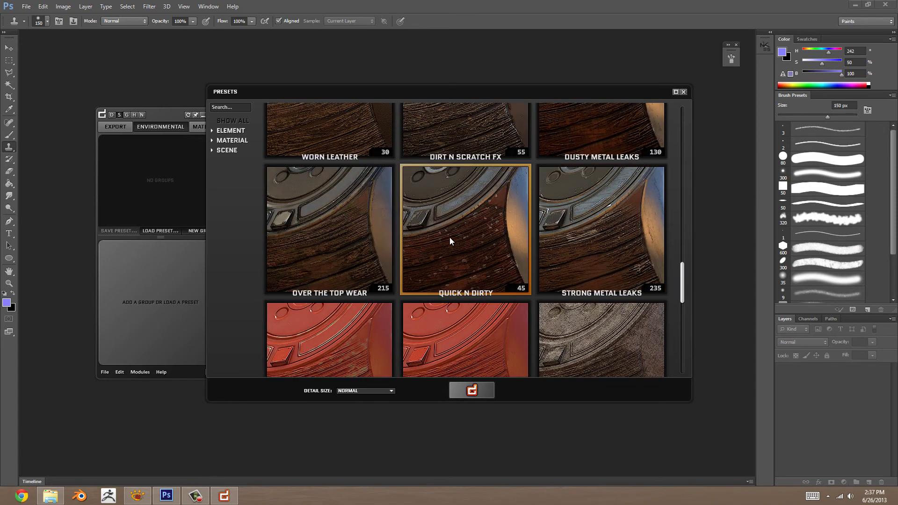
{"action": "left_click", "coordinate": [455, 211]}
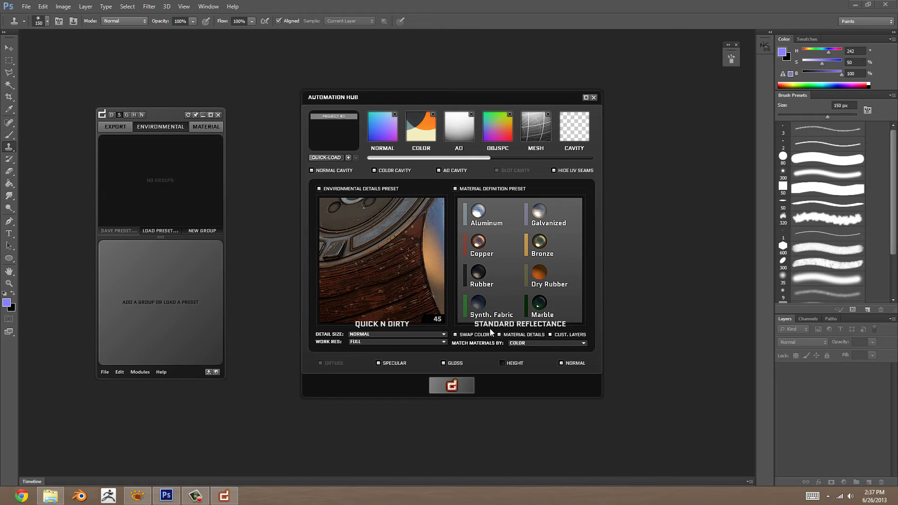
Step: Generate the knife textures from the Automation Hub settings and reposition the dDo panel over the resulting document
{"action": "left_click", "coordinate": [441, 389]}
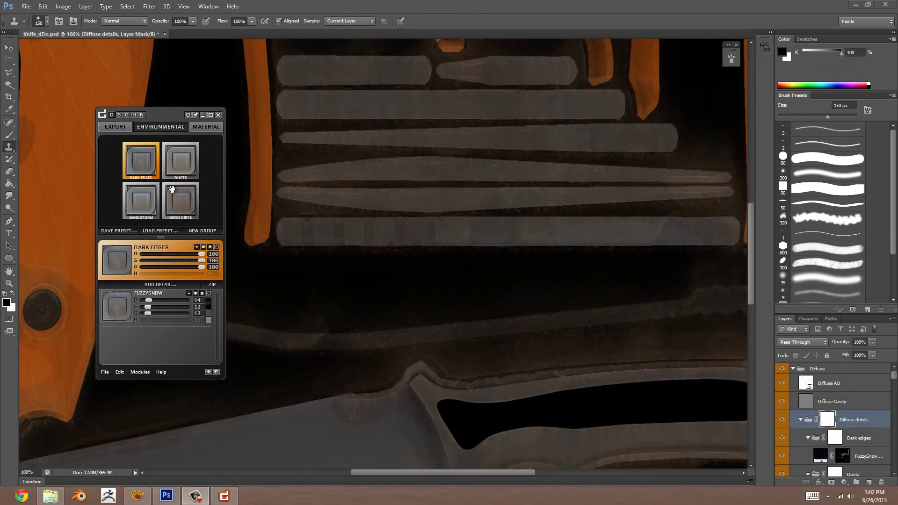
{"action": "left_click_drag", "start_coordinate": [167, 111], "coordinate": [143, 103]}
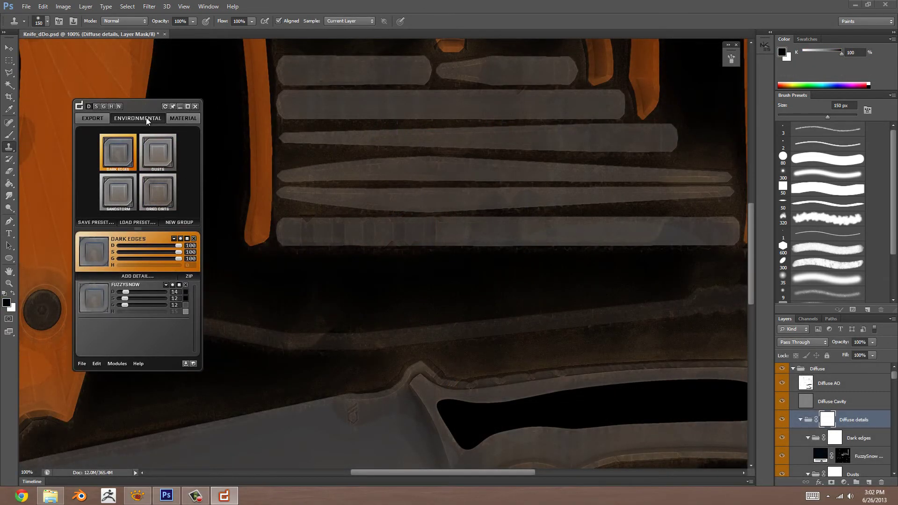
Step: Browse the environmental detail presets available for loading and close the list without applying one
{"action": "left_click", "coordinate": [139, 223]}
{"action": "scroll", "coordinate": [684, 131], "scroll_direction": "down", "scroll_amount": 2}
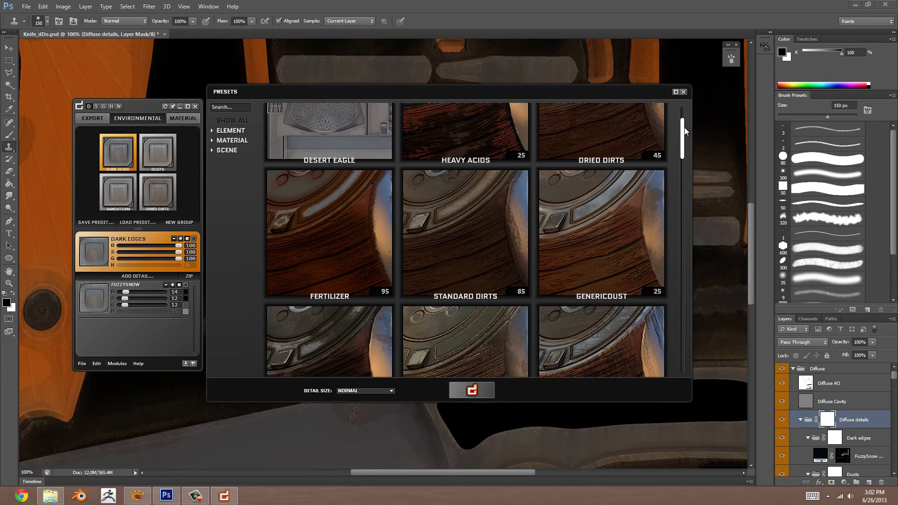
{"action": "scroll", "coordinate": [674, 140], "scroll_direction": "up", "scroll_amount": 2}
{"action": "mouse_move", "coordinate": [614, 139]}
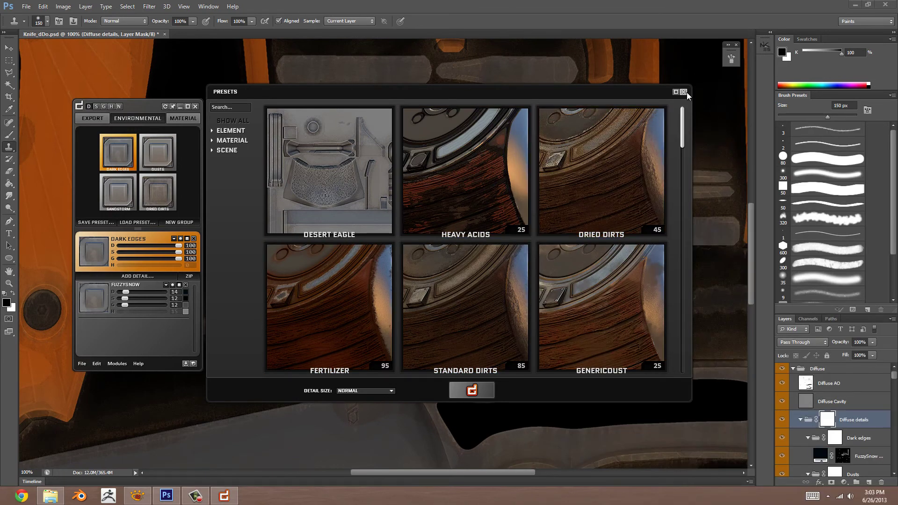
{"action": "left_click", "coordinate": [685, 93]}
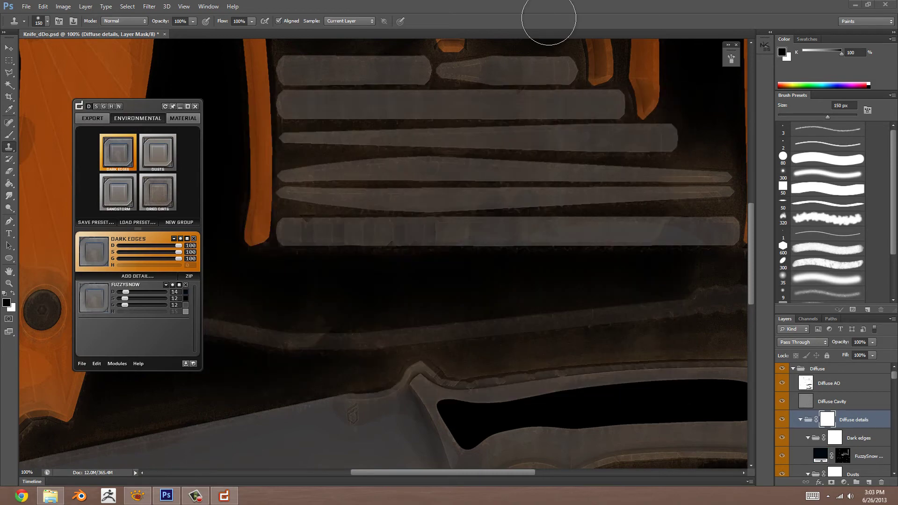
Step: Examine the generated diffuse texture on the handle and blades, and look through the environmental presets again
{"action": "mouse_move", "coordinate": [497, 215]}
{"action": "left_mouse_down"}
{"action": "mouse_move", "coordinate": [521, 280]}
{"action": "mouse_move", "coordinate": [508, 271]}
{"action": "mouse_move", "coordinate": [427, 110]}
{"action": "mouse_move", "coordinate": [440, 181]}
{"action": "mouse_move", "coordinate": [381, 187]}
{"action": "mouse_move", "coordinate": [481, 307]}
{"action": "mouse_move", "coordinate": [495, 206]}
{"action": "mouse_move", "coordinate": [492, 348]}
{"action": "mouse_move", "coordinate": [477, 373]}
{"action": "left_mouse_up"}
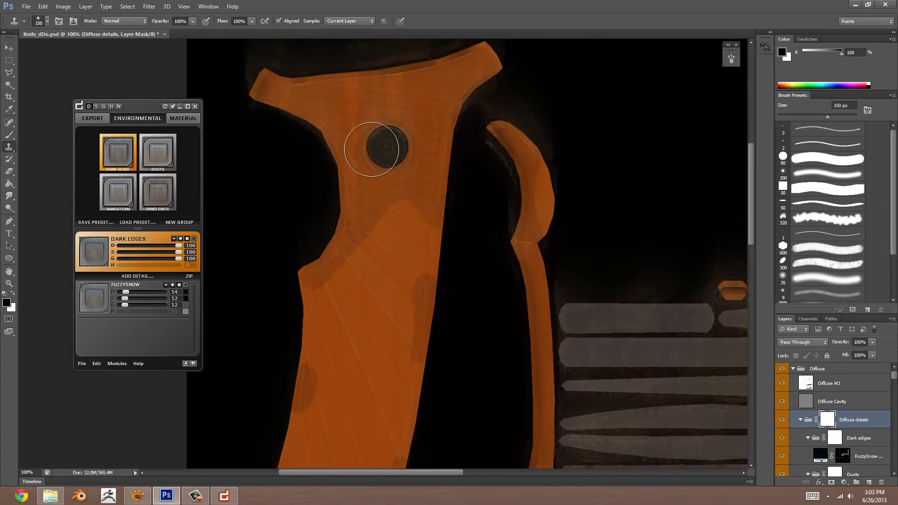
{"action": "left_click_drag", "start_coordinate": [415, 306], "coordinate": [381, 160]}
{"action": "left_click_drag", "start_coordinate": [477, 240], "coordinate": [497, 217]}
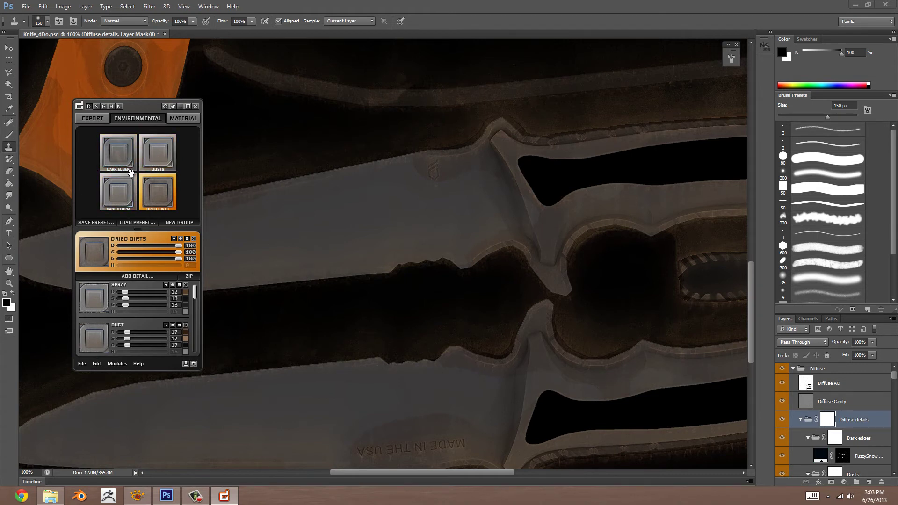
{"action": "left_click", "coordinate": [135, 223]}
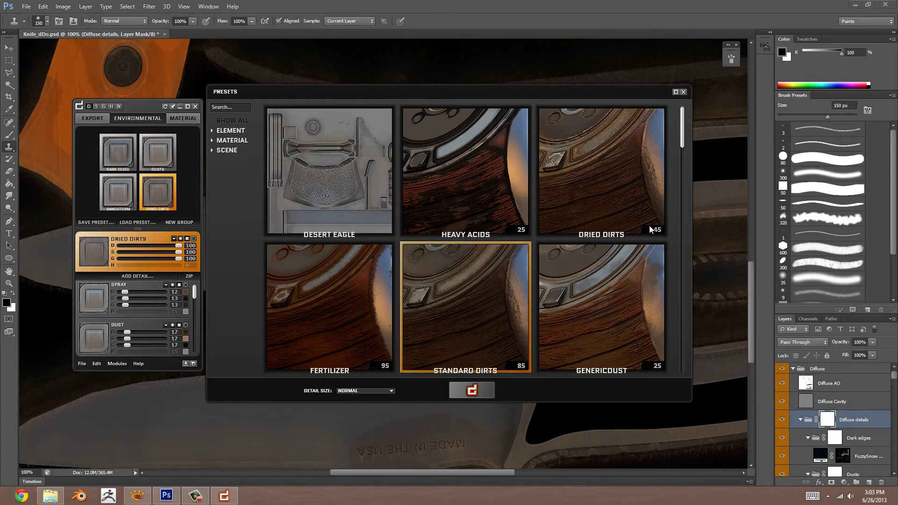
{"action": "left_click", "coordinate": [683, 92]}
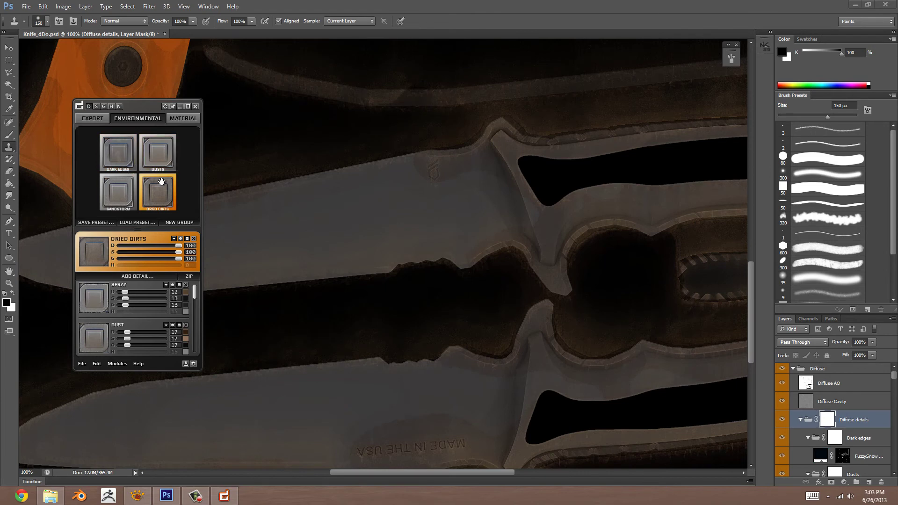
Step: Toggle the visibility of the Dried Dirts group to compare its effect on the blades
{"action": "right_click", "coordinate": [161, 182]}
{"action": "left_click", "coordinate": [123, 224]}
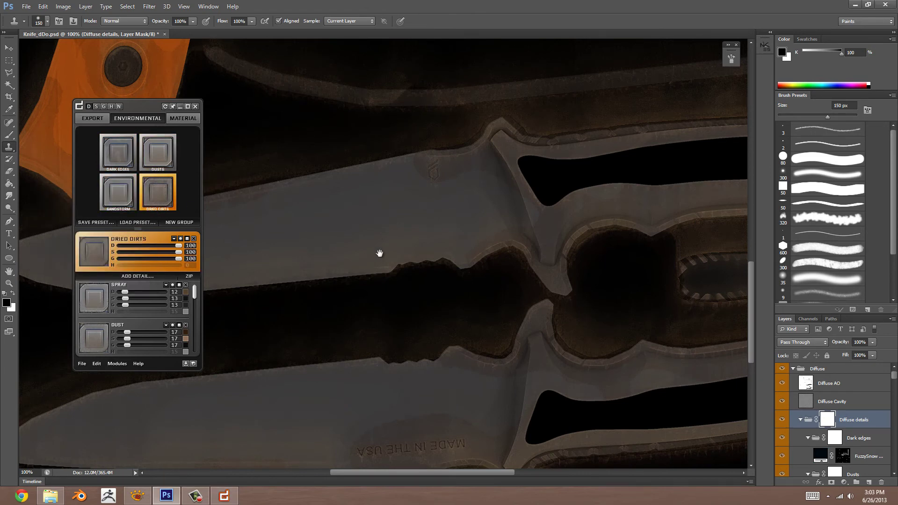
{"action": "left_click_drag", "start_coordinate": [379, 250], "coordinate": [450, 152]}
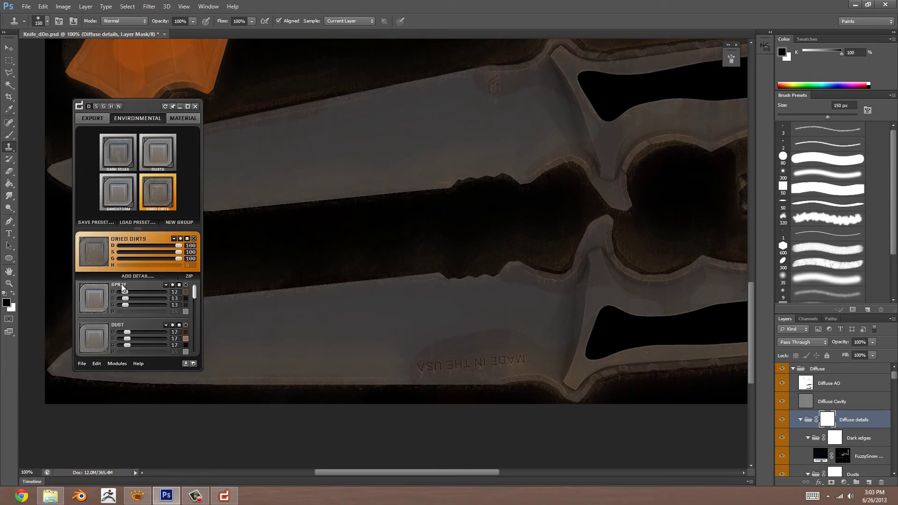
{"action": "left_click", "coordinate": [187, 239]}
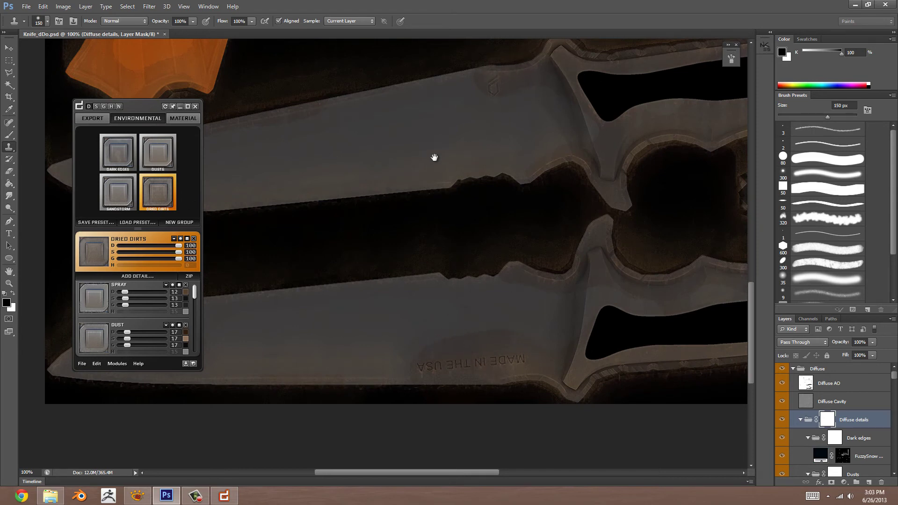
{"action": "left_click_drag", "start_coordinate": [434, 158], "coordinate": [455, 237]}
Step: Try an intensity of 17 for the GeneralSludge detail in the Dried Dirts group, and remove that detail
{"action": "left_click_drag", "start_coordinate": [195, 293], "coordinate": [196, 346]}
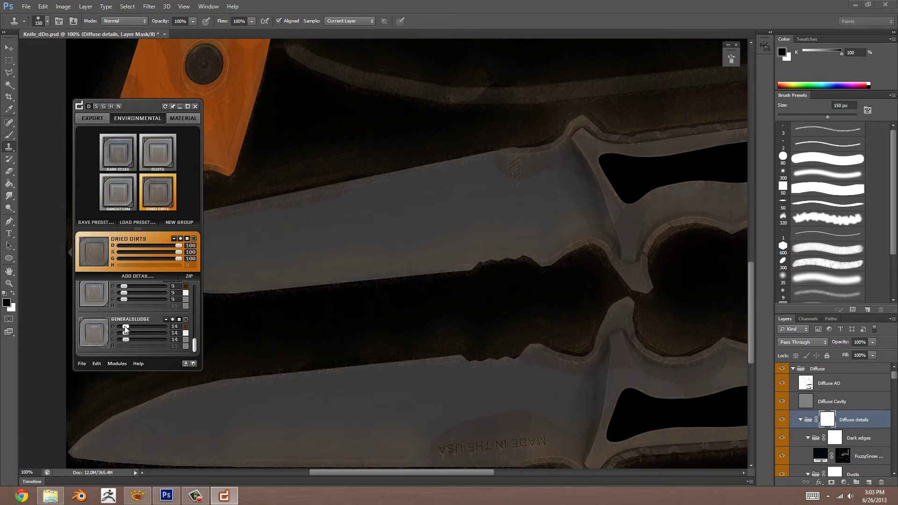
{"action": "left_click_drag", "start_coordinate": [125, 327], "coordinate": [128, 327]}
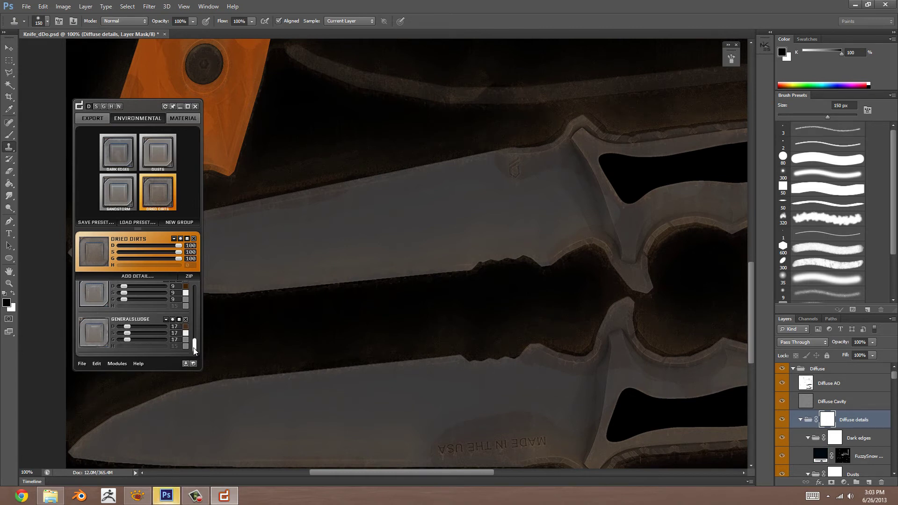
{"action": "left_click", "coordinate": [185, 320]}
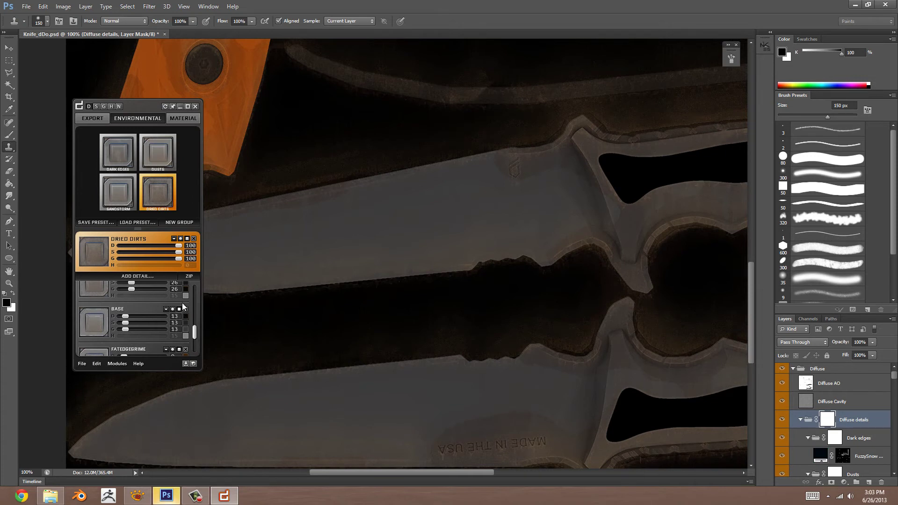
Step: Lower the diffuse, specular and gloss intensities of the GeneralDirt detail to about 5
{"action": "scroll", "coordinate": [190, 323], "scroll_direction": "up", "scroll_amount": 2}
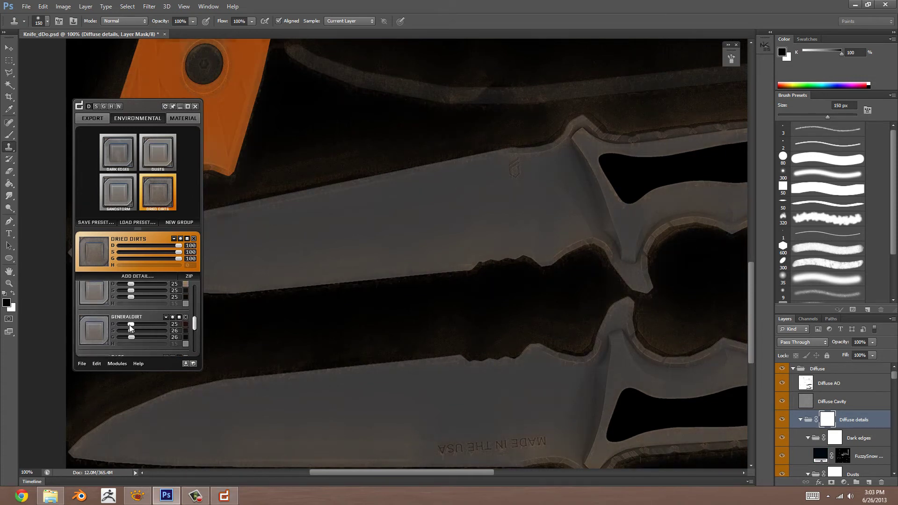
{"action": "left_click_drag", "start_coordinate": [130, 325], "coordinate": [125, 326]}
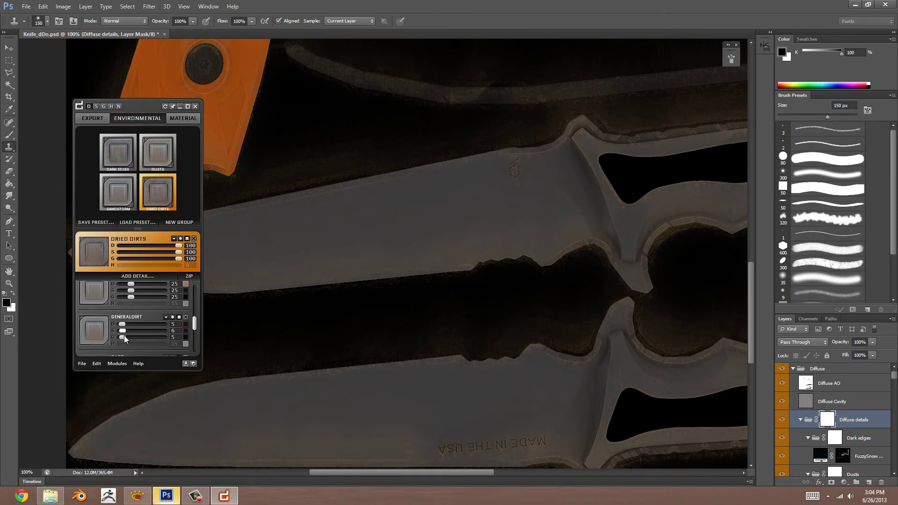
{"action": "left_click_drag", "start_coordinate": [122, 330], "coordinate": [125, 331]}
Step: Adjust the intensity of the Fuzzy detail in the Dried Dirts group, settling on 27
{"action": "left_click_drag", "start_coordinate": [195, 327], "coordinate": [196, 319]}
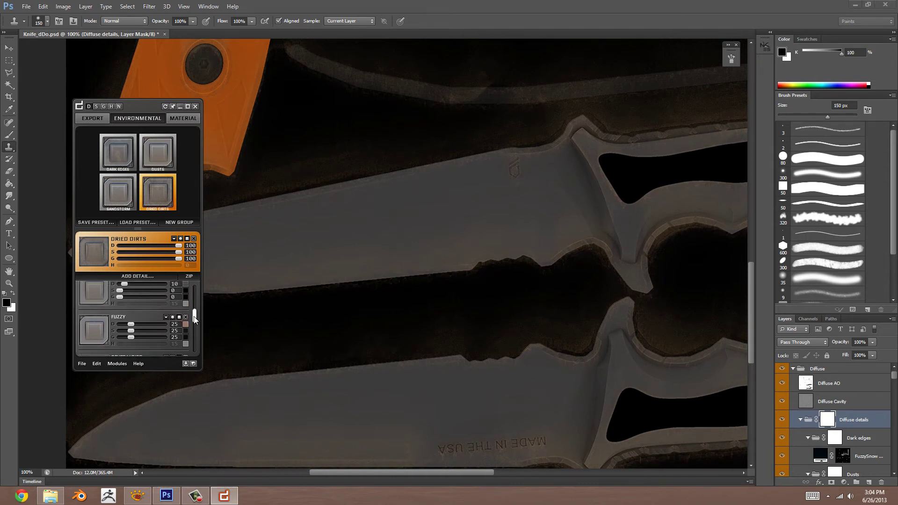
{"action": "left_click", "coordinate": [126, 324]}
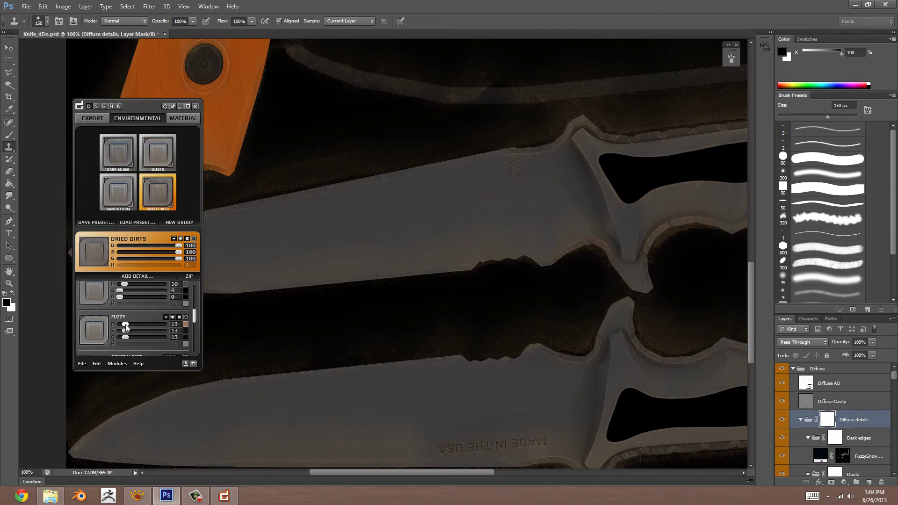
{"action": "left_click_drag", "start_coordinate": [126, 324], "coordinate": [129, 326]}
{"action": "left_click", "coordinate": [132, 323]}
Step: Check the texture across the handle and blades, and reduce the overall Dried Dirts group intensity to 78
{"action": "scroll", "coordinate": [180, 313], "scroll_direction": "up", "scroll_amount": 1}
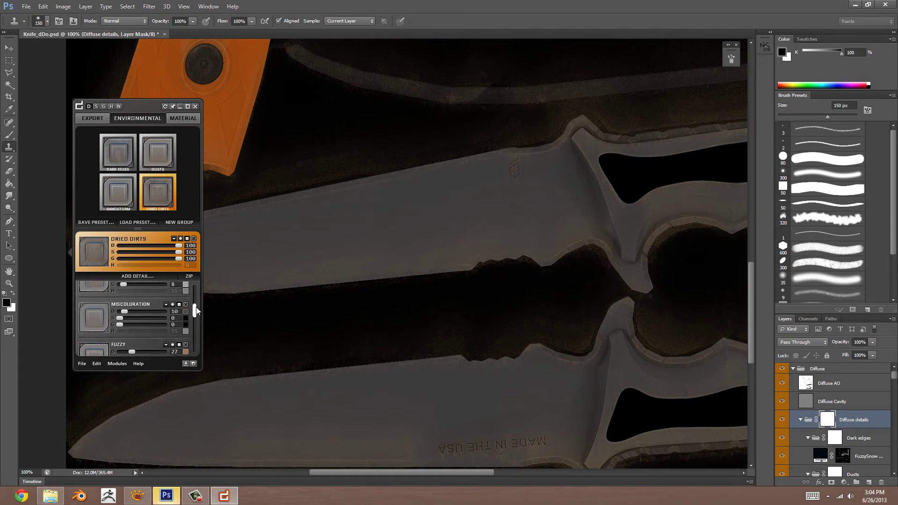
{"action": "scroll", "coordinate": [193, 307], "scroll_direction": "up", "scroll_amount": 1}
{"action": "left_click_drag", "start_coordinate": [341, 112], "coordinate": [374, 331]}
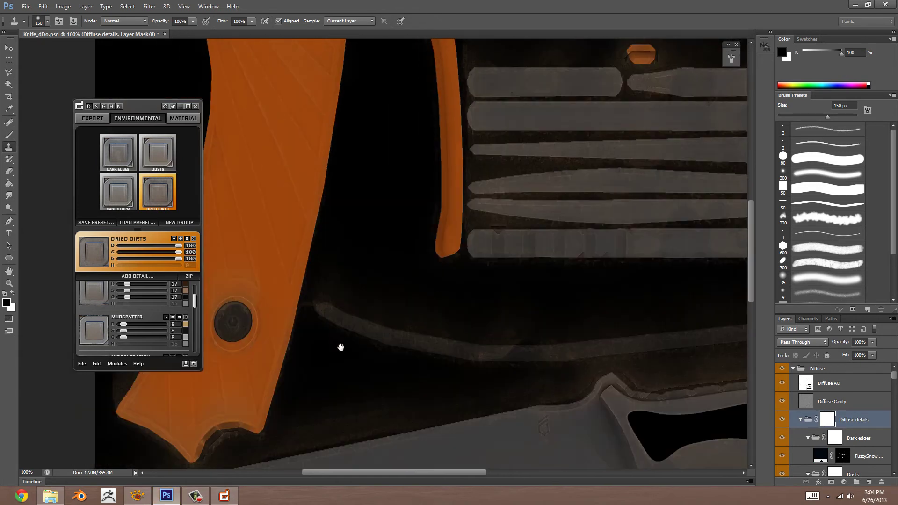
{"action": "scroll", "coordinate": [337, 363], "scroll_direction": "up", "scroll_amount": 6}
{"action": "left_click_drag", "start_coordinate": [452, 331], "coordinate": [490, 268]}
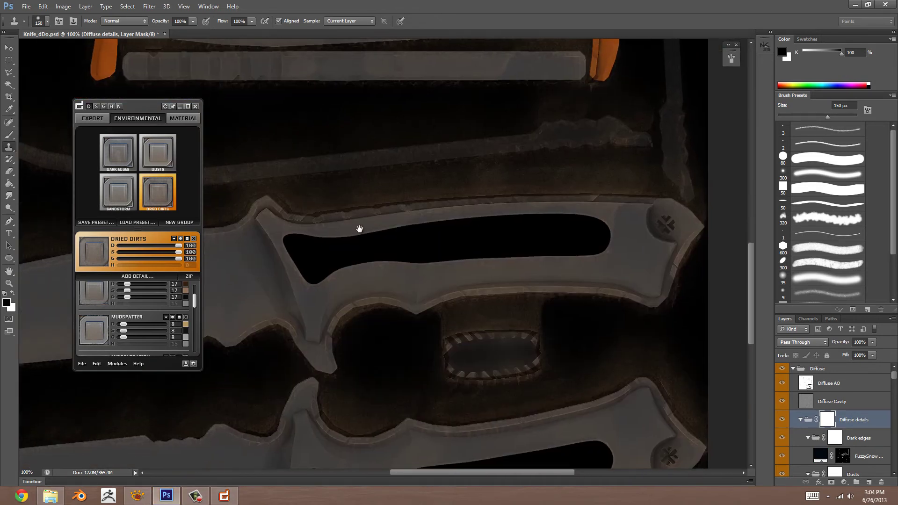
{"action": "left_click_drag", "start_coordinate": [359, 229], "coordinate": [403, 181]}
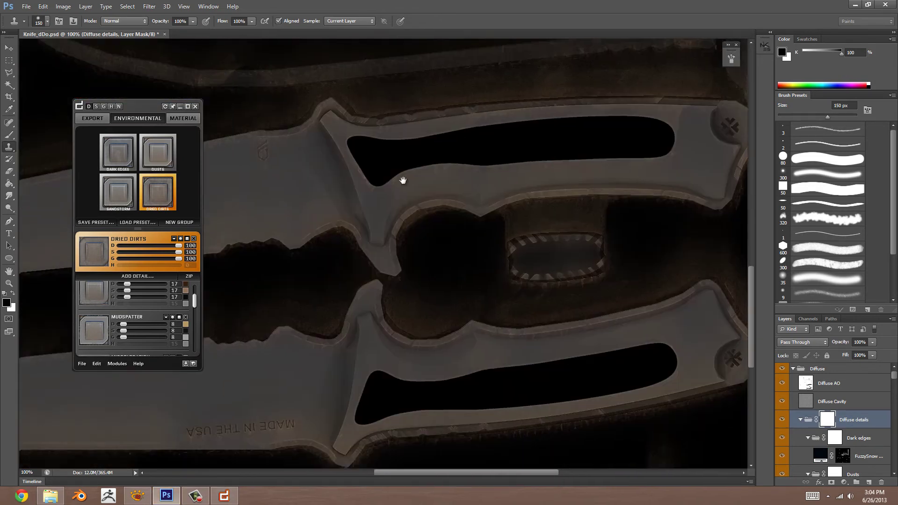
{"action": "left_click_drag", "start_coordinate": [353, 233], "coordinate": [443, 216]}
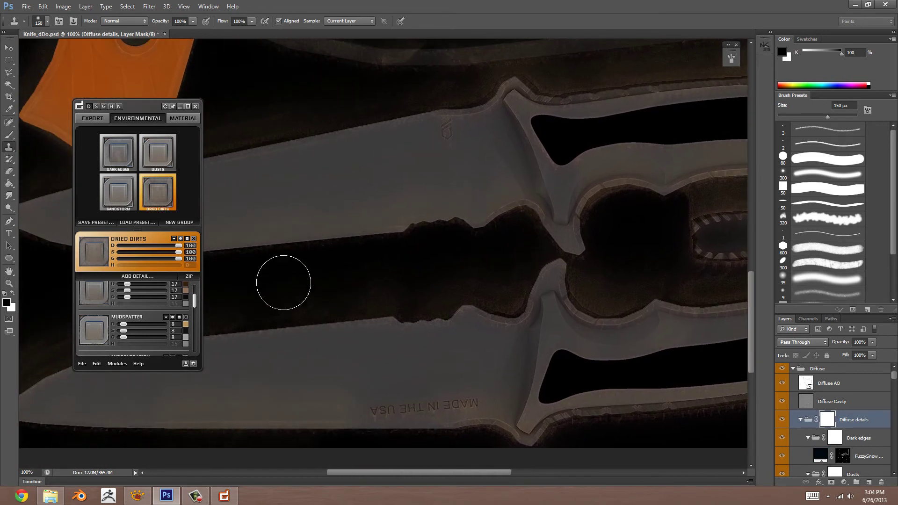
{"action": "left_click_drag", "start_coordinate": [181, 245], "coordinate": [171, 246]}
{"action": "left_click_drag", "start_coordinate": [167, 248], "coordinate": [165, 246]}
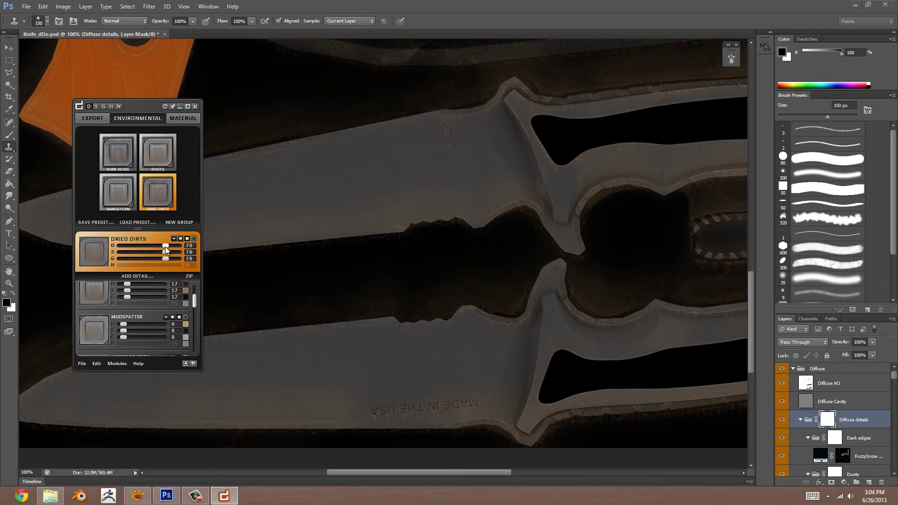
Step: Toggle the visibility of the Sandstorm and Dusts groups to compare their effects on the knife handle
{"action": "scroll", "coordinate": [433, 233], "scroll_direction": "up", "scroll_amount": 8}
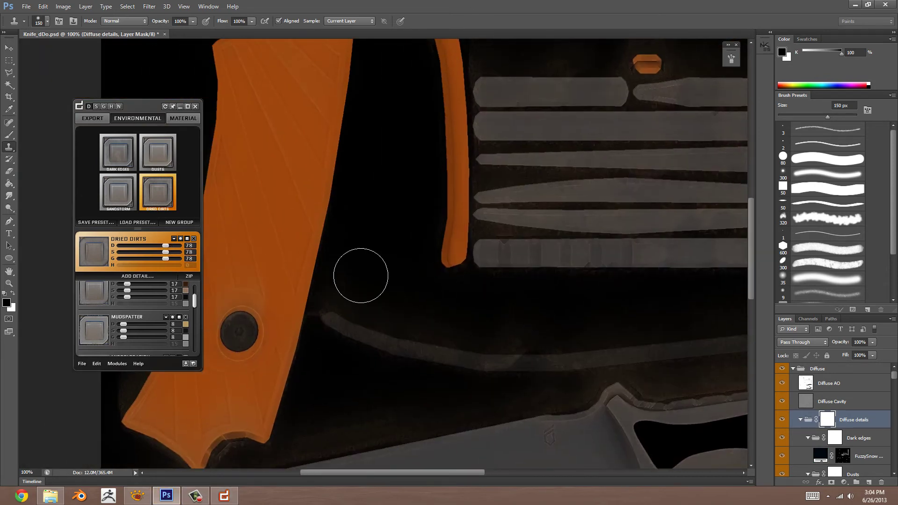
{"action": "left_click", "coordinate": [118, 192]}
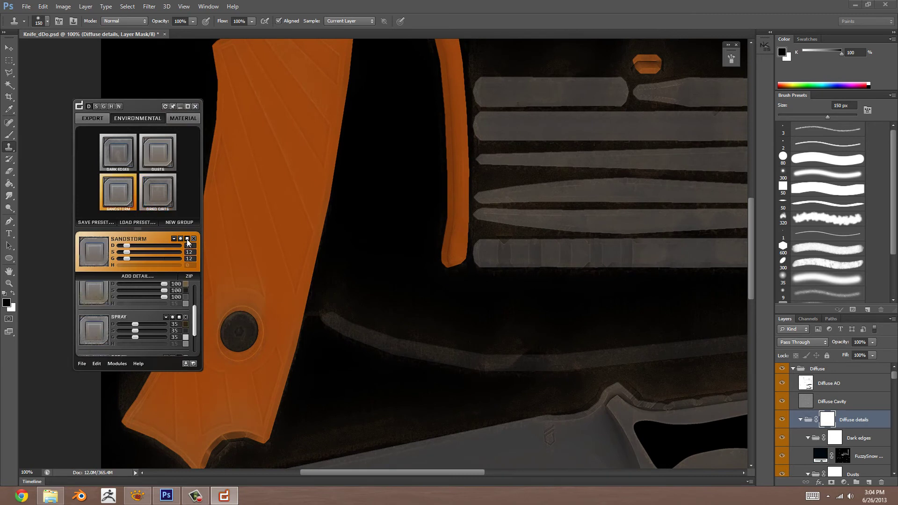
{"action": "left_click", "coordinate": [187, 239]}
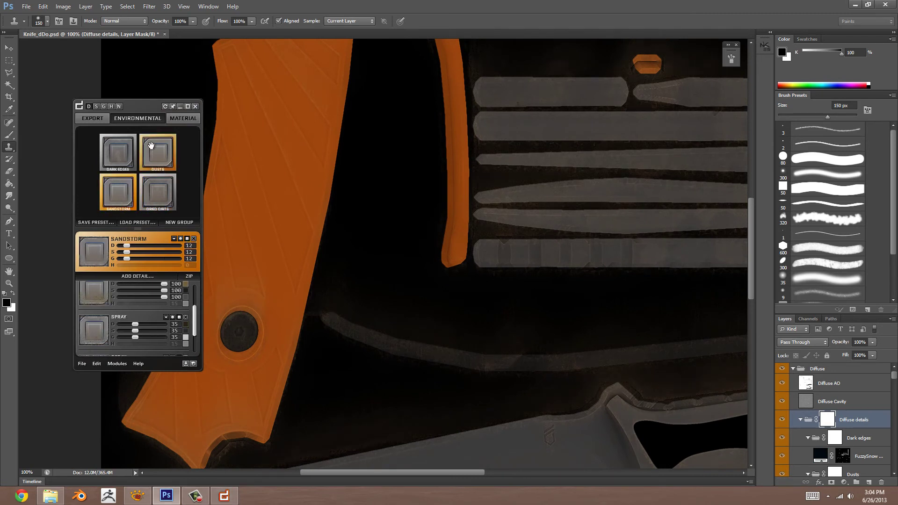
{"action": "left_click", "coordinate": [187, 239]}
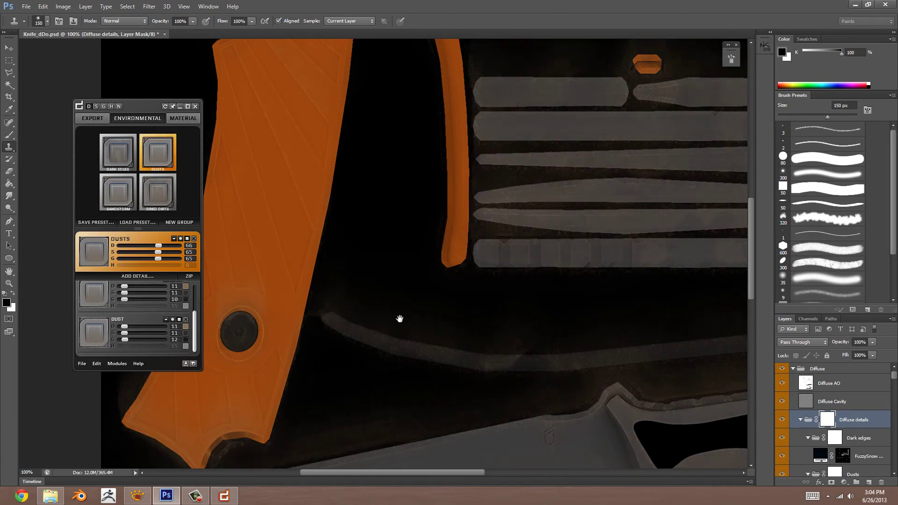
Step: Reduce the Dusts group intensities to 47 for diffuse and 46 for specular and gloss
{"action": "left_click_drag", "start_coordinate": [399, 318], "coordinate": [522, 174]}
{"action": "left_click_drag", "start_coordinate": [445, 138], "coordinate": [425, 260]}
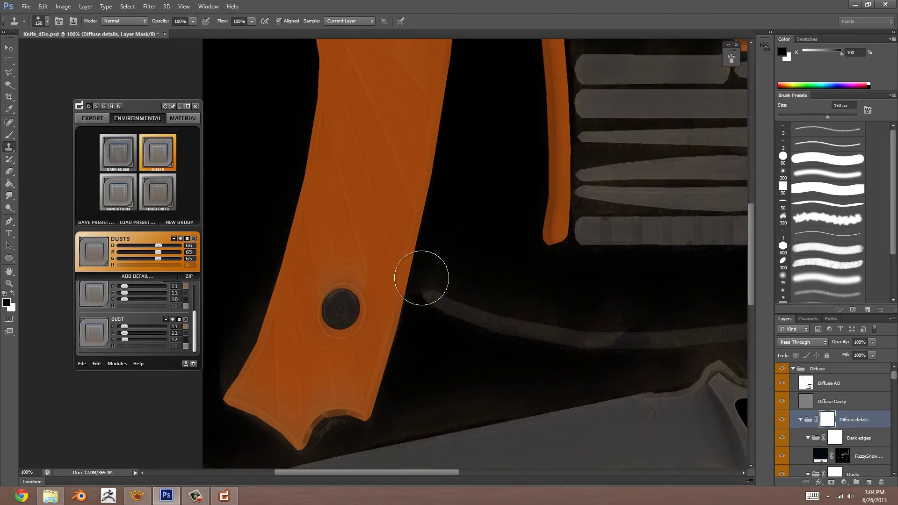
{"action": "scroll", "coordinate": [345, 202], "scroll_direction": "right", "scroll_amount": 2}
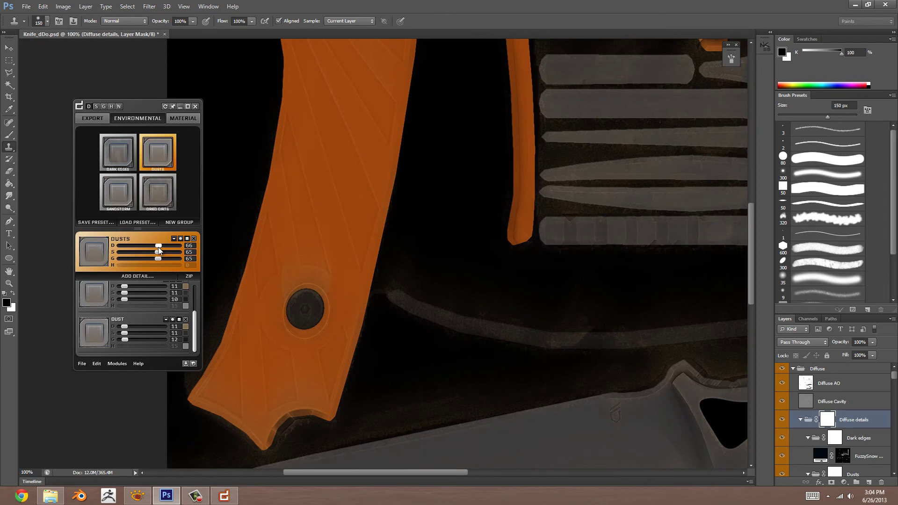
{"action": "left_click_drag", "start_coordinate": [158, 246], "coordinate": [148, 246]}
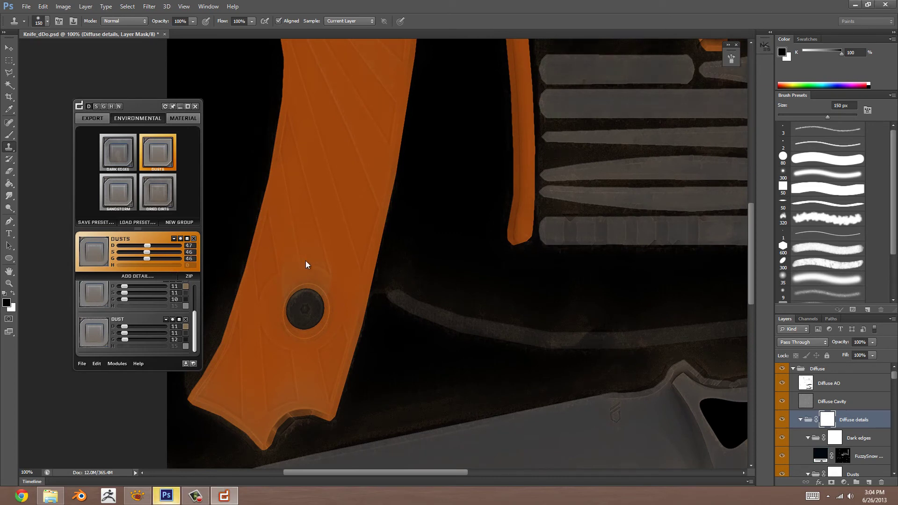
Step: Toggle the Dark Edges group off and on to compare its effect on the blades
{"action": "scroll", "coordinate": [505, 234], "scroll_direction": "down", "scroll_amount": 5}
{"action": "scroll", "coordinate": [480, 206], "scroll_direction": "right", "scroll_amount": 4}
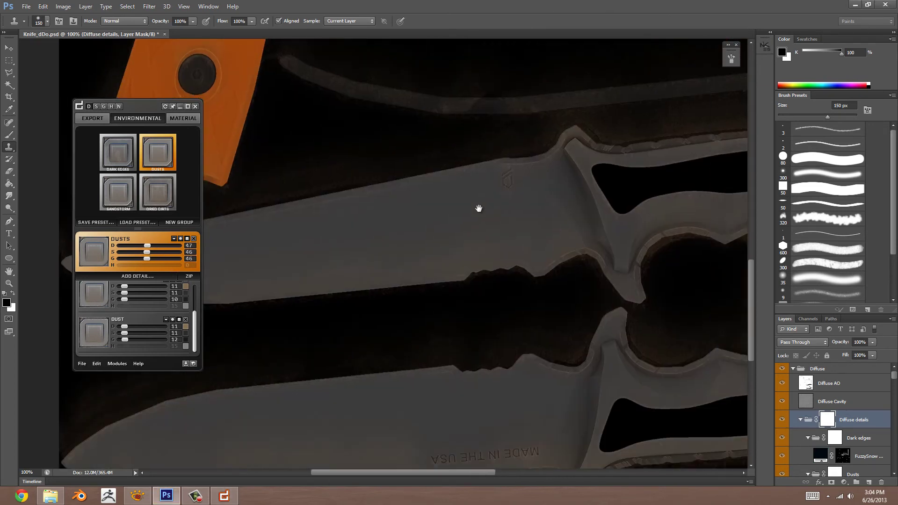
{"action": "left_click", "coordinate": [131, 164]}
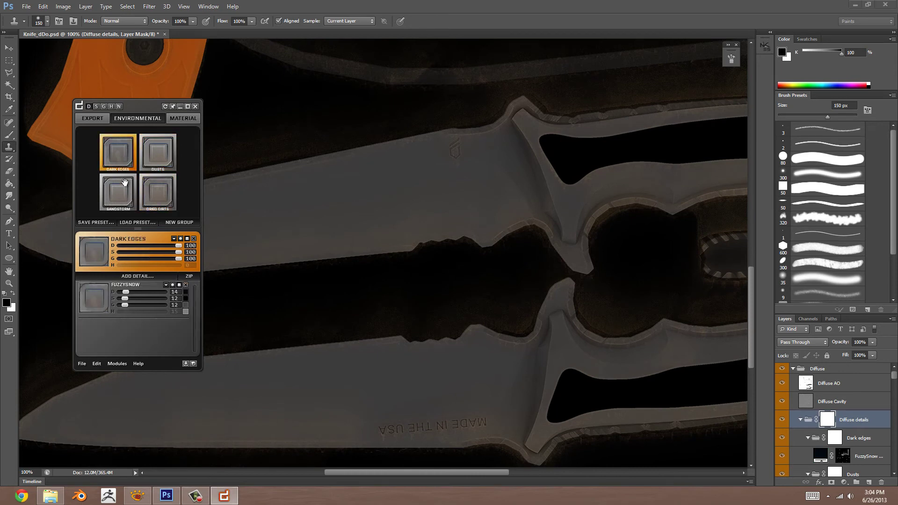
{"action": "left_click", "coordinate": [187, 239]}
{"action": "left_click", "coordinate": [187, 239]}
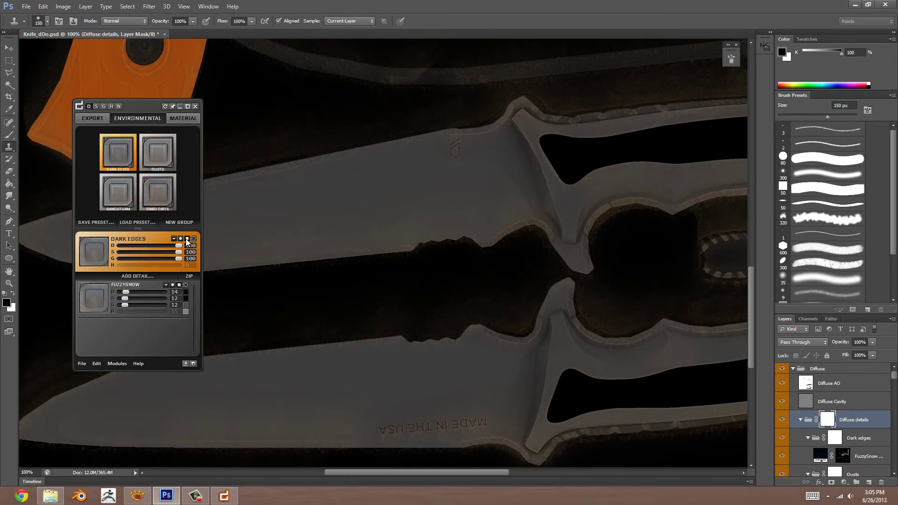
Step: Switch the Dark Edges group off and back on again, and examine the handle and blade areas of the texture
{"action": "left_click", "coordinate": [186, 239]}
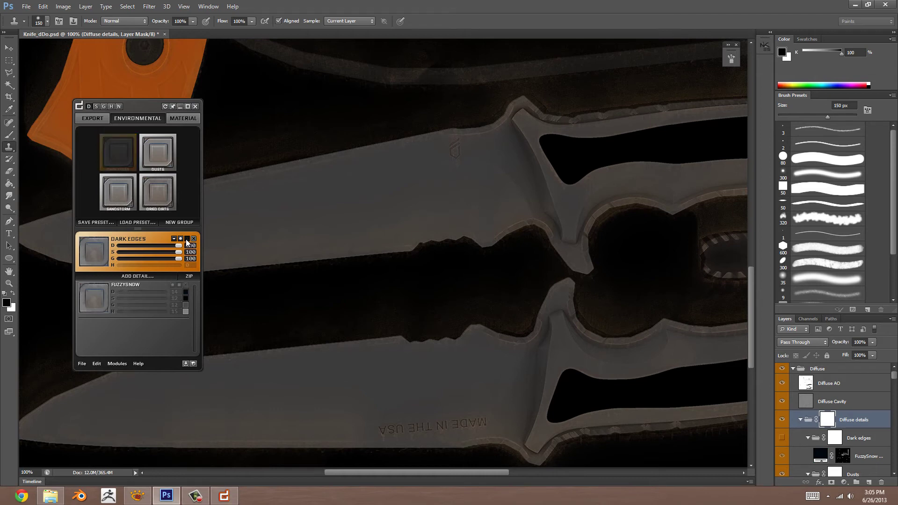
{"action": "left_click", "coordinate": [187, 240]}
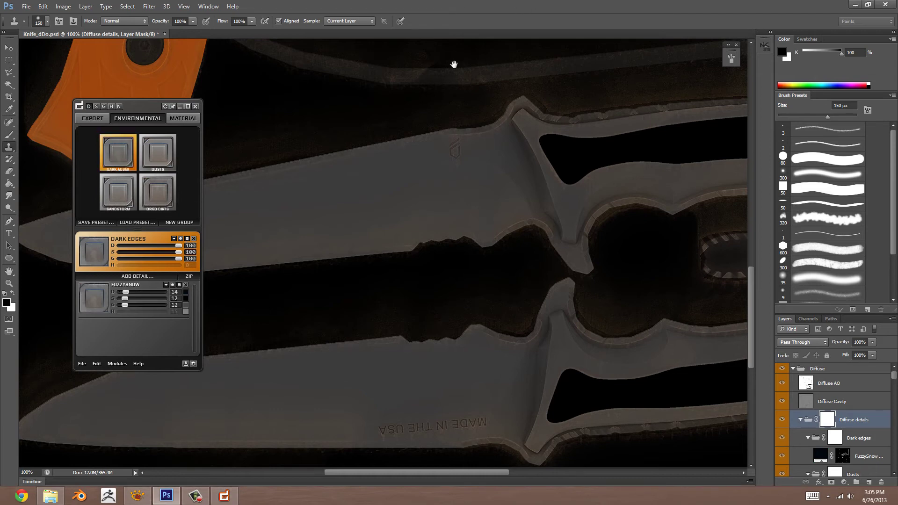
{"action": "mouse_move", "coordinate": [454, 64]}
{"action": "left_mouse_down"}
{"action": "mouse_move", "coordinate": [519, 415]}
{"action": "mouse_move", "coordinate": [435, 381]}
{"action": "mouse_move", "coordinate": [401, 457]}
{"action": "mouse_move", "coordinate": [409, 243]}
{"action": "left_mouse_up"}
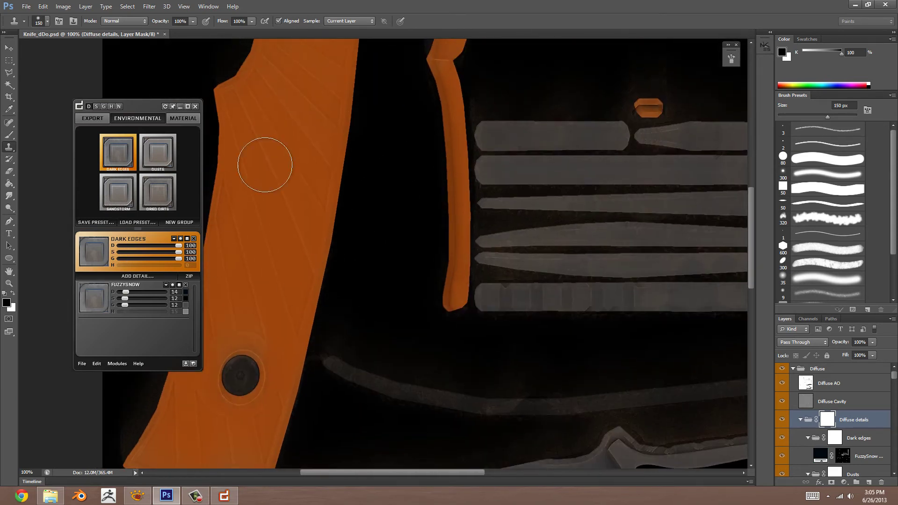
{"action": "left_click_drag", "start_coordinate": [335, 172], "coordinate": [340, 137]}
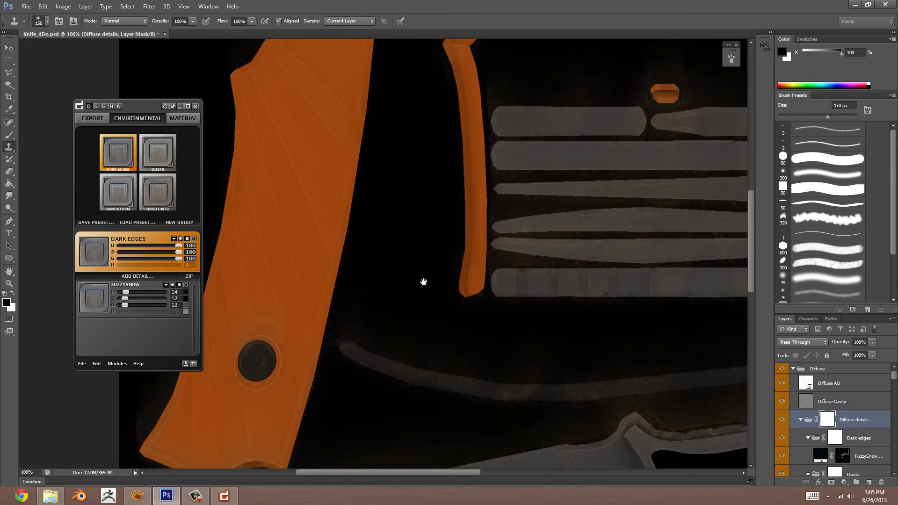
{"action": "left_click_drag", "start_coordinate": [424, 281], "coordinate": [336, 138]}
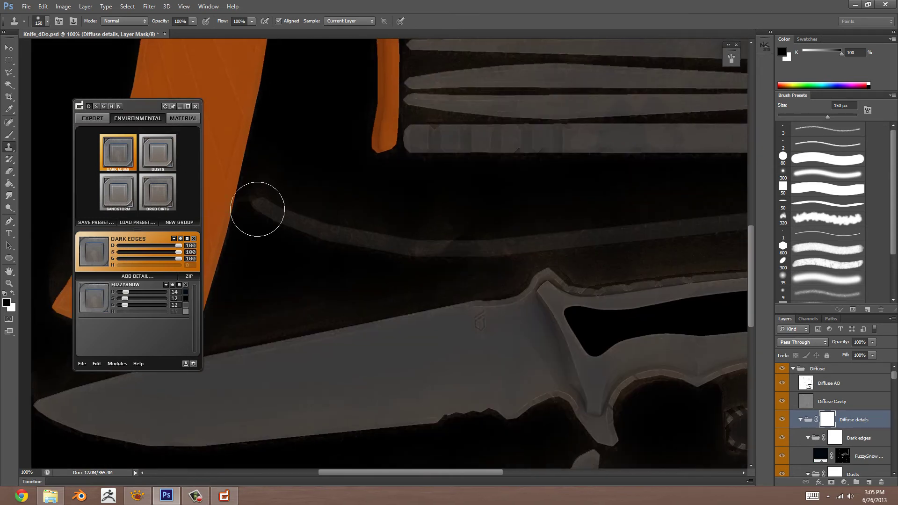
Step: Open the 3D previewer, dismiss the error dialog, and examine the textured knife's blade and handle from several angles
{"action": "left_click", "coordinate": [194, 365]}
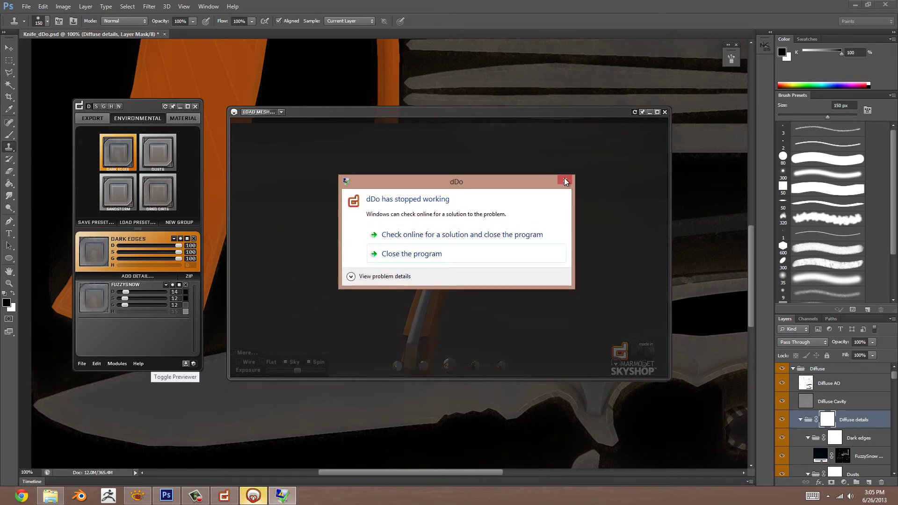
{"action": "left_click", "coordinate": [564, 178]}
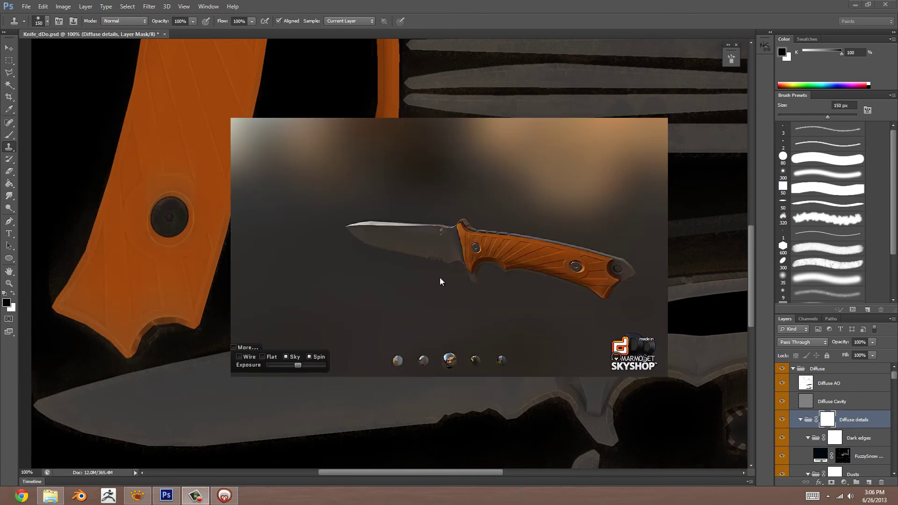
{"action": "left_click_drag", "start_coordinate": [440, 281], "coordinate": [469, 220]}
{"action": "scroll", "coordinate": [408, 260], "scroll_direction": "up", "scroll_amount": 3}
{"action": "left_click_drag", "start_coordinate": [408, 257], "coordinate": [531, 274]}
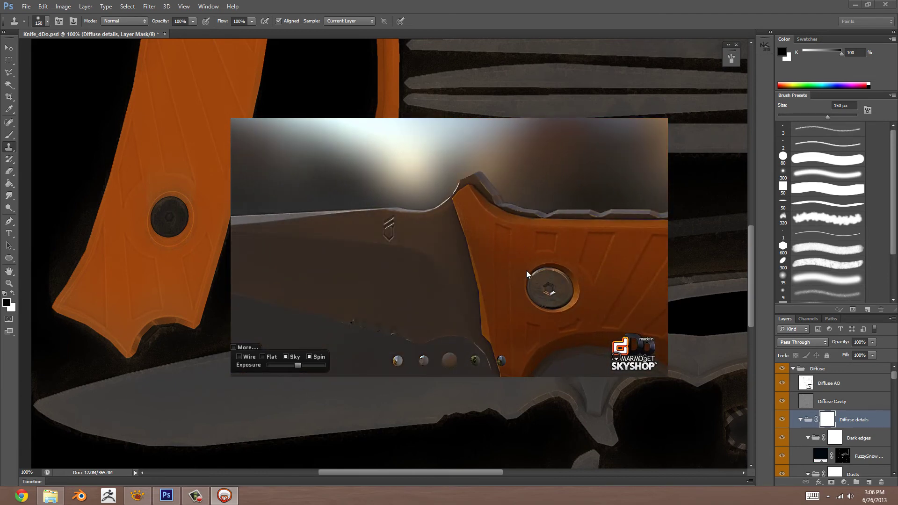
{"action": "scroll", "coordinate": [496, 239], "scroll_direction": "down", "scroll_amount": 5}
{"action": "left_click_drag", "start_coordinate": [462, 204], "coordinate": [481, 237]}
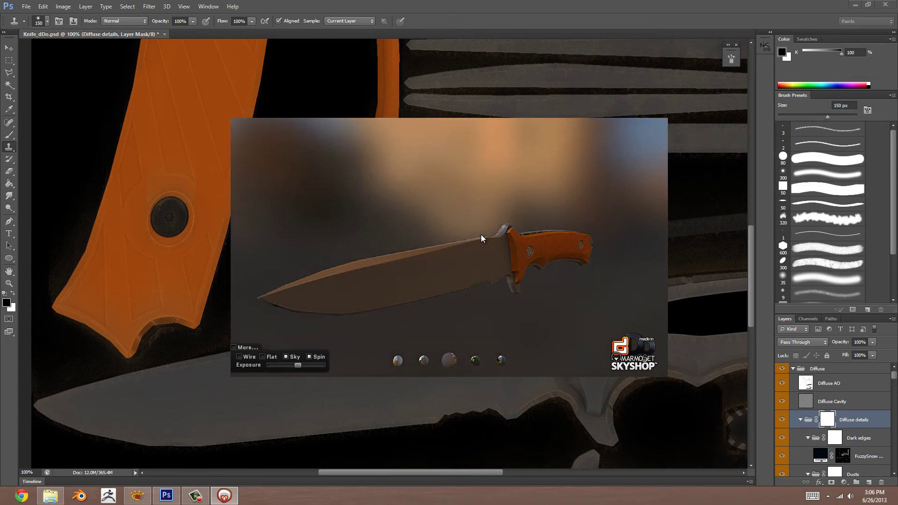
{"action": "left_click_drag", "start_coordinate": [481, 235], "coordinate": [526, 257]}
{"action": "scroll", "coordinate": [525, 257], "scroll_direction": "up", "scroll_amount": 3}
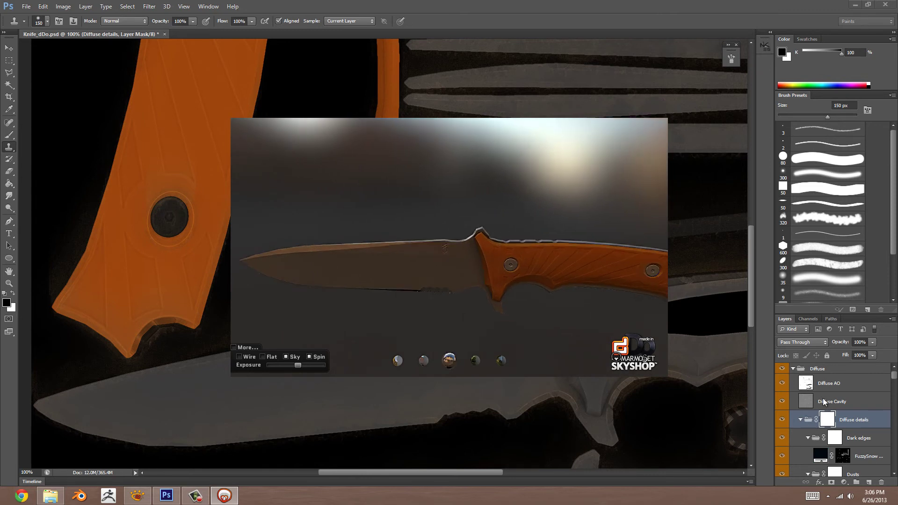
Step: Preview the knife under different sky environments, including the green one, and inspect how the materials react
{"action": "left_click_drag", "start_coordinate": [493, 216], "coordinate": [554, 296]}
{"action": "scroll", "coordinate": [496, 233], "scroll_direction": "down", "scroll_amount": 5}
{"action": "left_click", "coordinate": [424, 360]}
{"action": "scroll", "coordinate": [562, 279], "scroll_direction": "up", "scroll_amount": 4}
{"action": "left_click", "coordinate": [478, 361]}
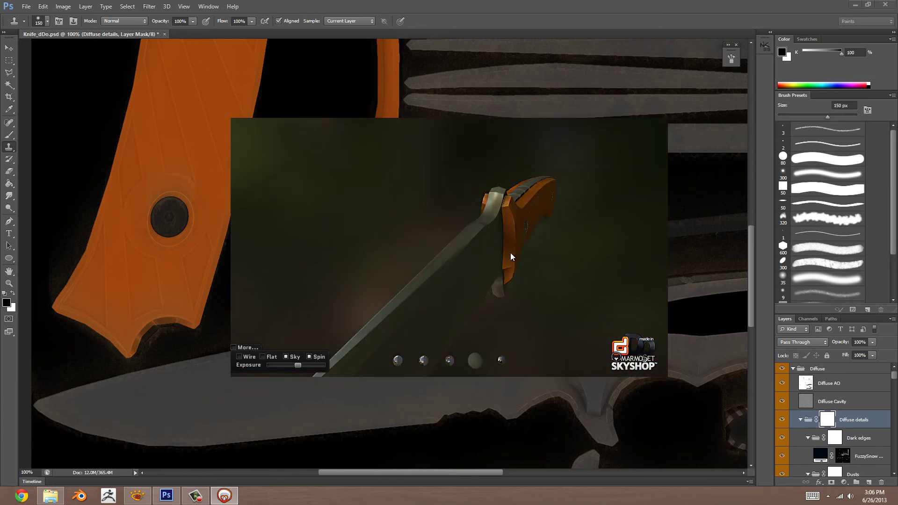
{"action": "left_click_drag", "start_coordinate": [510, 253], "coordinate": [477, 187]}
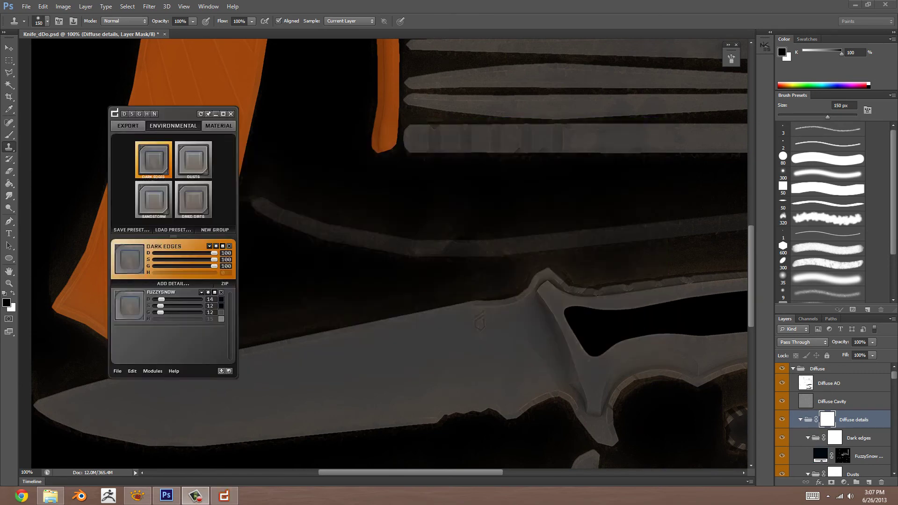
Step: Raise the Dried Dirts group's diffuse, specular and gloss intensities to 100, and adjust the Dusts group intensity
{"action": "left_click", "coordinate": [190, 201]}
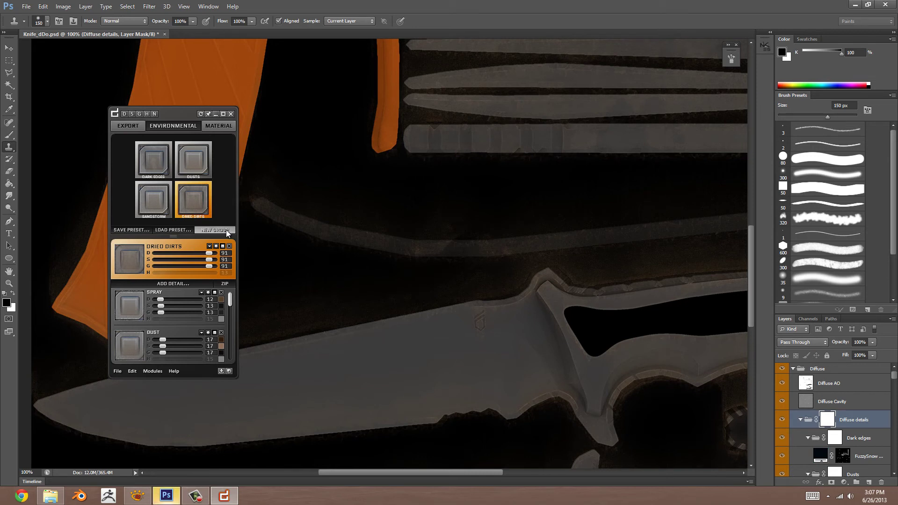
{"action": "left_click_drag", "start_coordinate": [210, 253], "coordinate": [213, 254]}
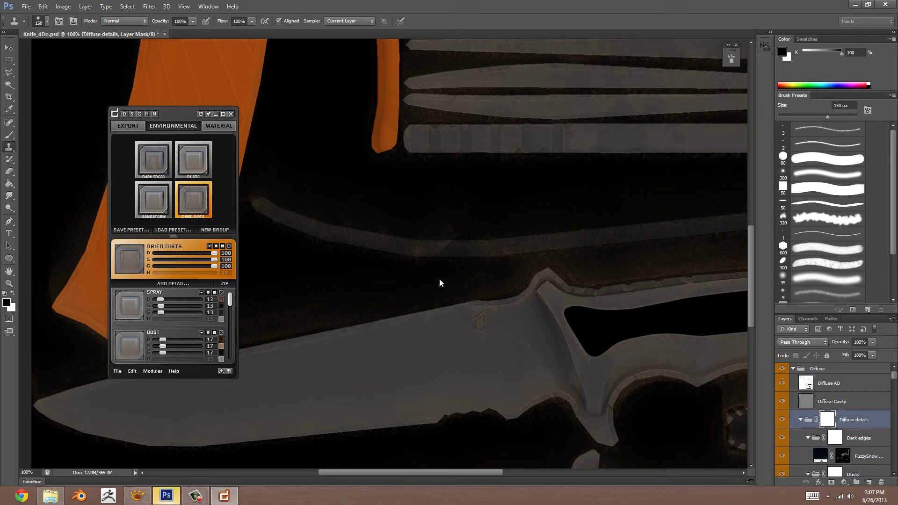
{"action": "left_click_drag", "start_coordinate": [450, 281], "coordinate": [406, 243]}
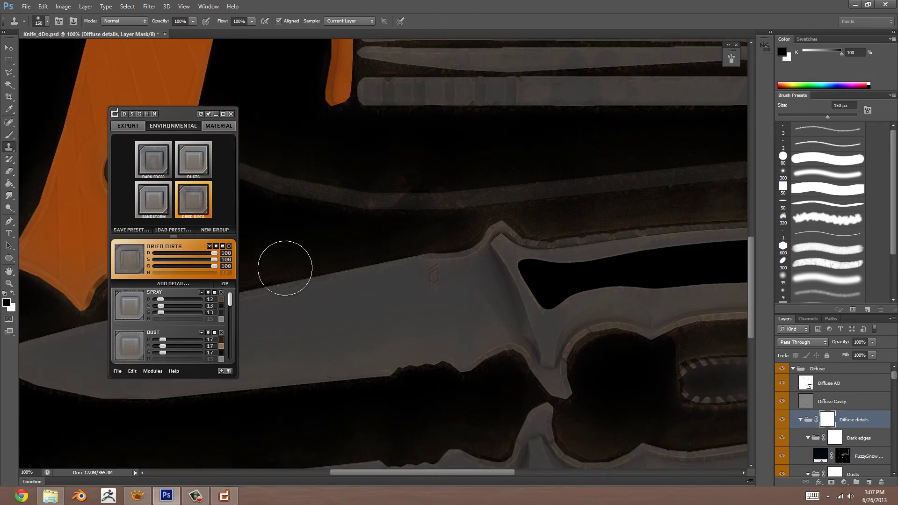
{"action": "left_click", "coordinate": [193, 160]}
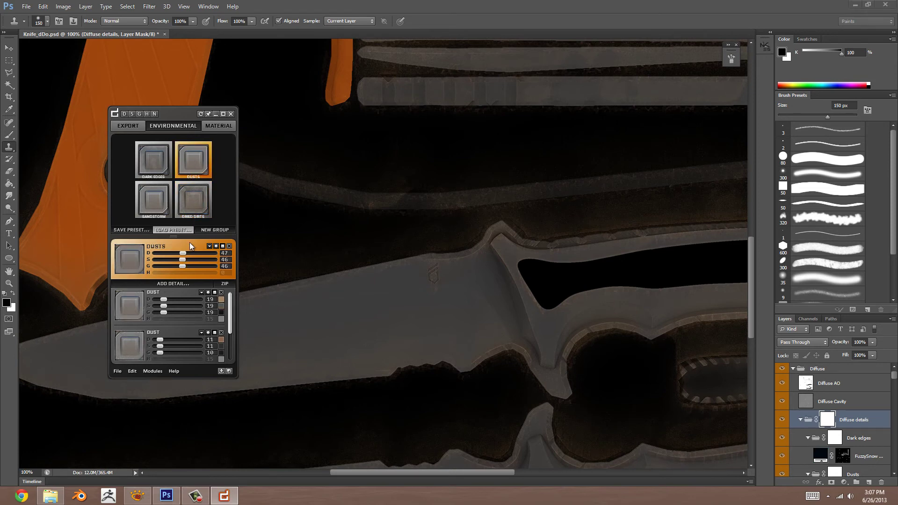
{"action": "left_click_drag", "start_coordinate": [190, 253], "coordinate": [187, 253]}
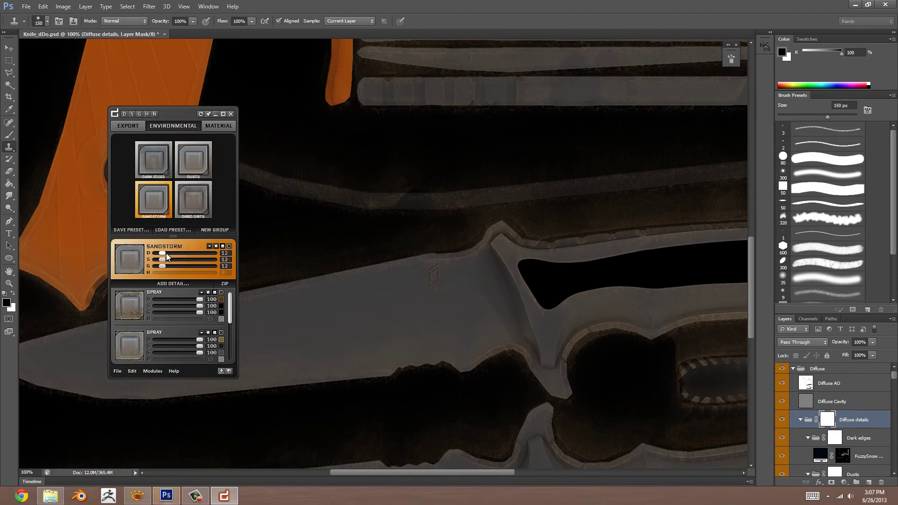
Step: Set the Sandstorm group's diffuse, specular and gloss intensities to 18, and check the result on the handle and blades
{"action": "left_click_drag", "start_coordinate": [167, 253], "coordinate": [175, 253]}
{"action": "left_click_drag", "start_coordinate": [315, 154], "coordinate": [530, 250]}
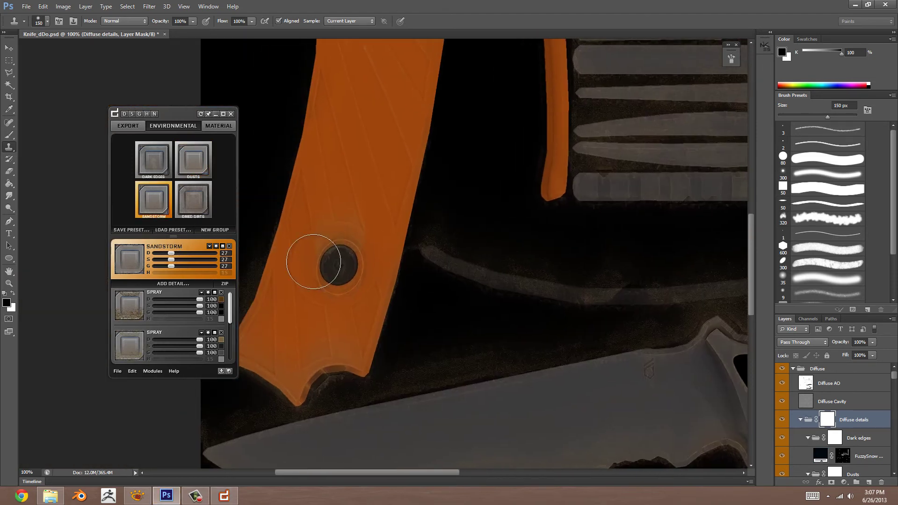
{"action": "left_click_drag", "start_coordinate": [170, 253], "coordinate": [166, 253]}
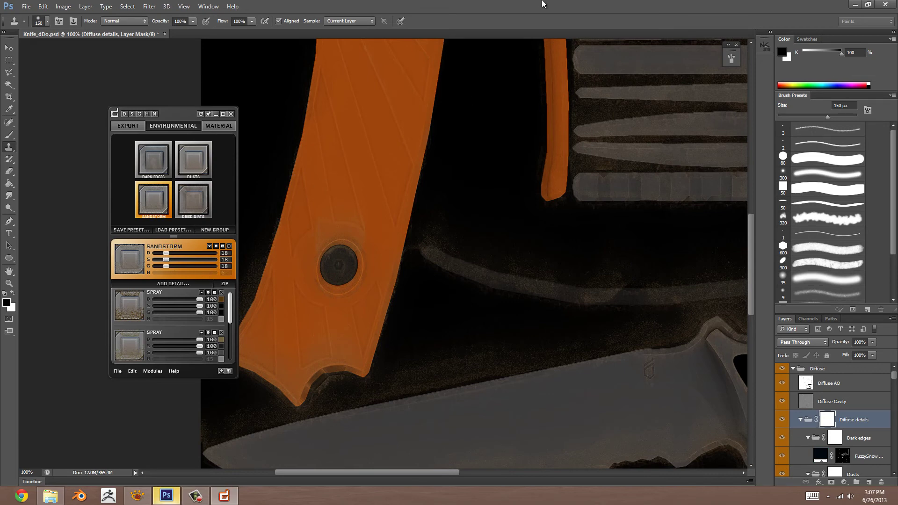
{"action": "mouse_move", "coordinate": [421, 244]}
{"action": "left_mouse_down"}
{"action": "mouse_move", "coordinate": [385, 209]}
{"action": "mouse_move", "coordinate": [310, 286]}
{"action": "mouse_move", "coordinate": [530, 297]}
{"action": "left_mouse_up"}
{"action": "left_click_drag", "start_coordinate": [692, 397], "coordinate": [464, 199]}
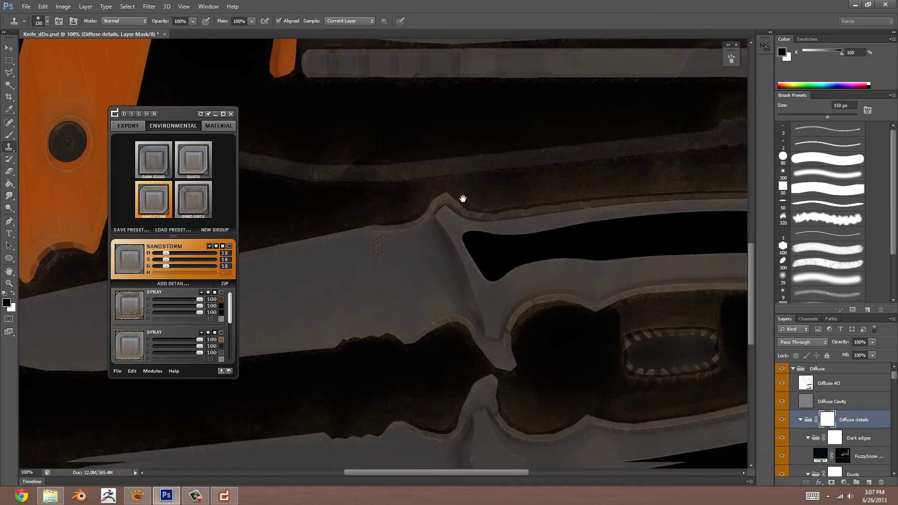
{"action": "left_click_drag", "start_coordinate": [441, 319], "coordinate": [575, 210]}
{"action": "left_click_drag", "start_coordinate": [521, 310], "coordinate": [421, 250]}
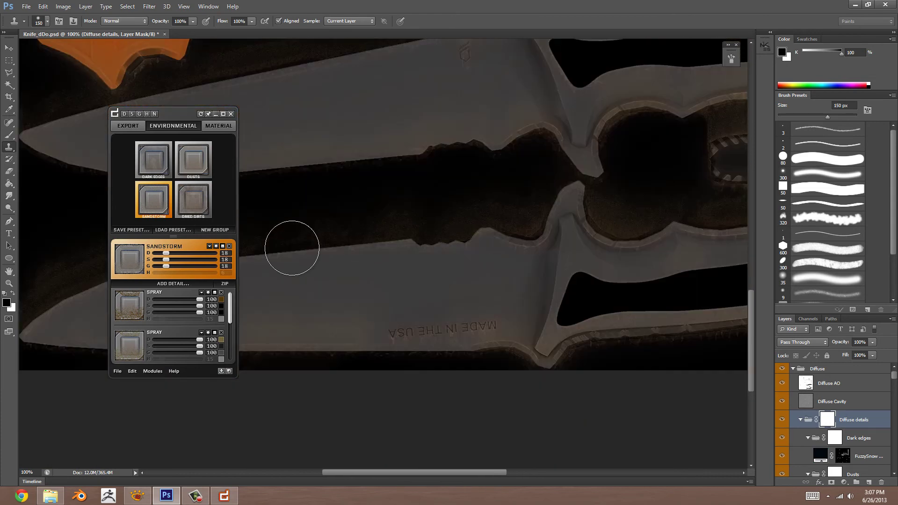
{"action": "left_click_drag", "start_coordinate": [333, 208], "coordinate": [478, 250]}
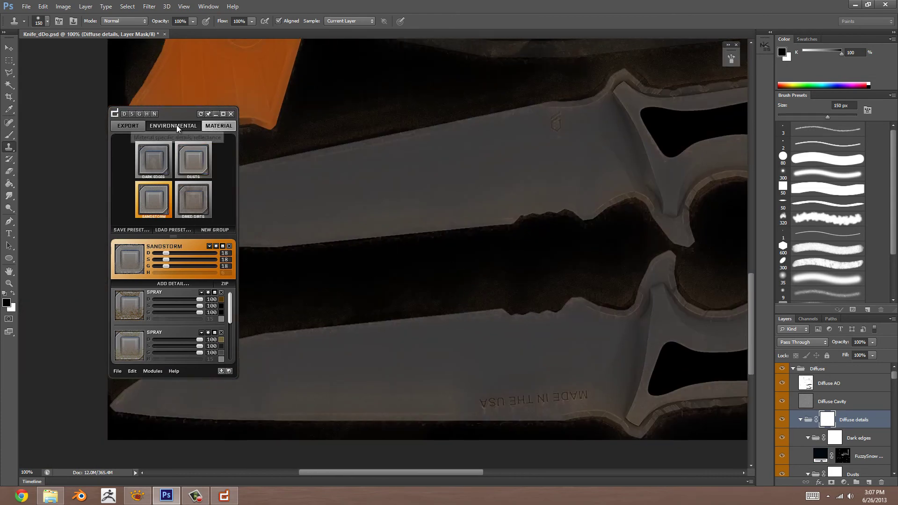
Step: Select the handle's Dry Rubber material and change its diffuse color to dark blue-grey 1a1c22
{"action": "left_click", "coordinate": [219, 125]}
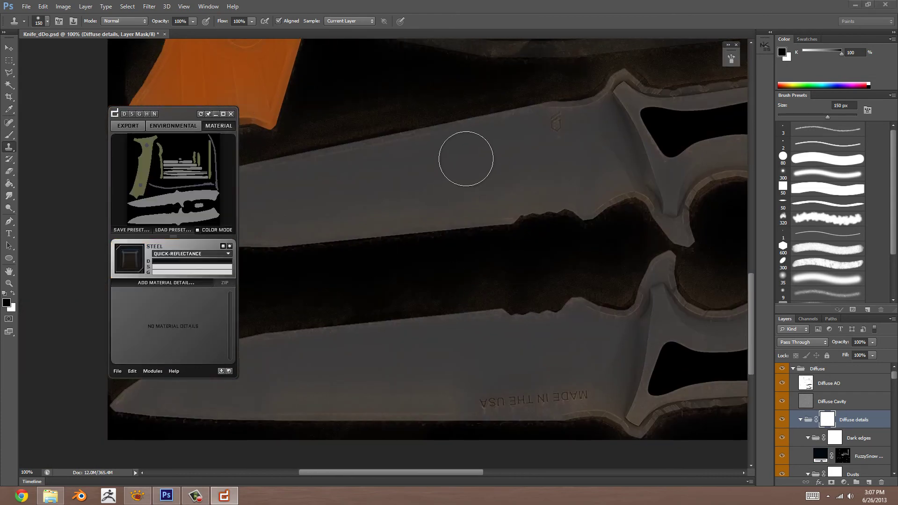
{"action": "left_click", "coordinate": [142, 171]}
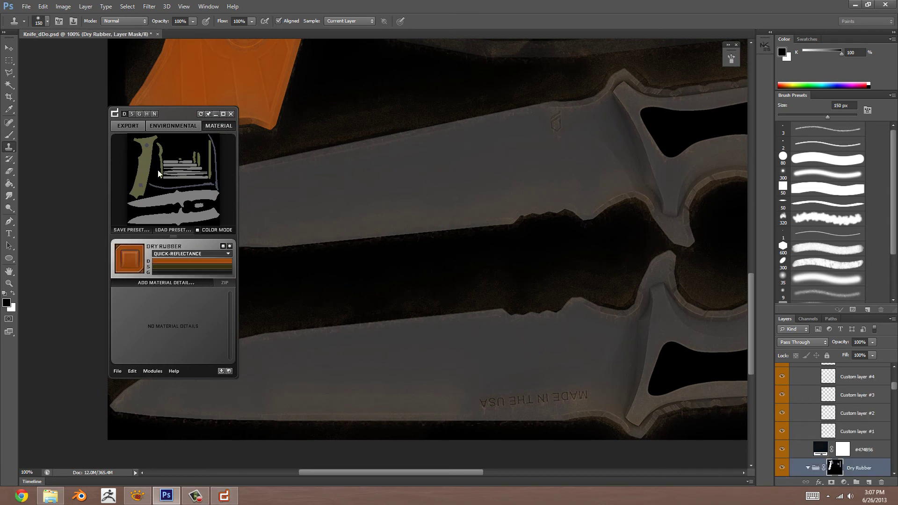
{"action": "left_click", "coordinate": [182, 263]}
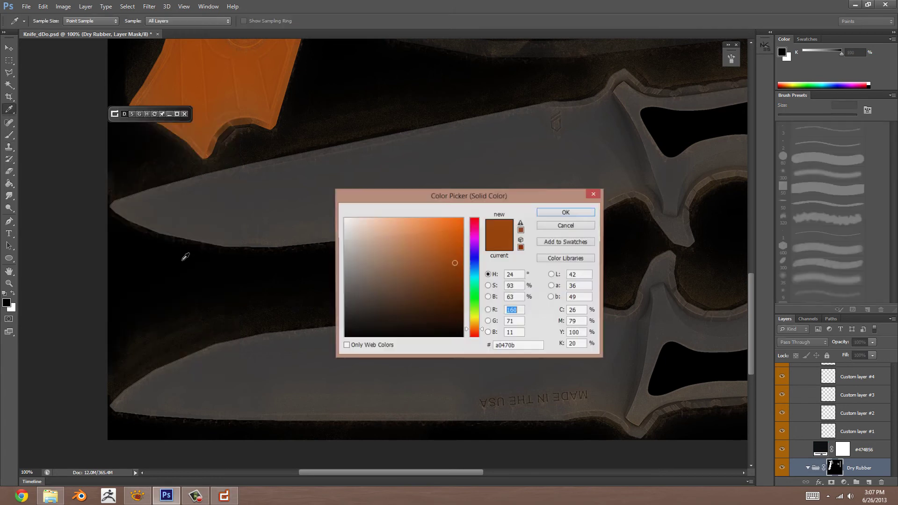
{"action": "left_click_drag", "start_coordinate": [477, 306], "coordinate": [476, 262]}
{"action": "left_click_drag", "start_coordinate": [381, 311], "coordinate": [374, 321]}
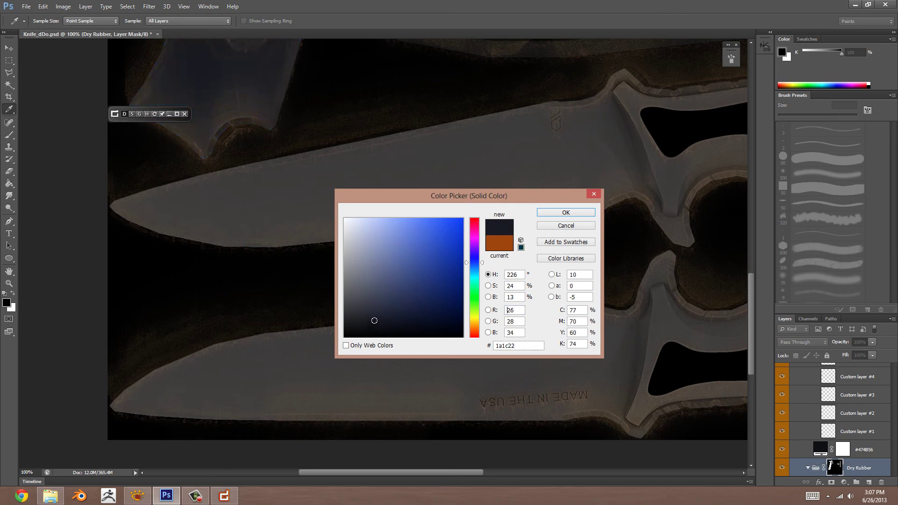
{"action": "left_click", "coordinate": [563, 214]}
{"action": "left_click_drag", "start_coordinate": [411, 88], "coordinate": [503, 347]}
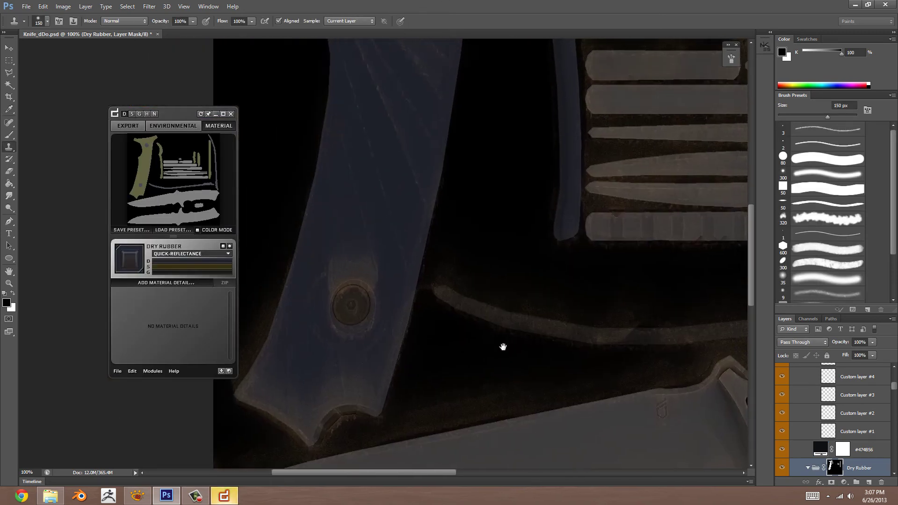
Step: Change the Dry Rubber material's specular color to blue-grey 32343c
{"action": "left_click", "coordinate": [168, 267]}
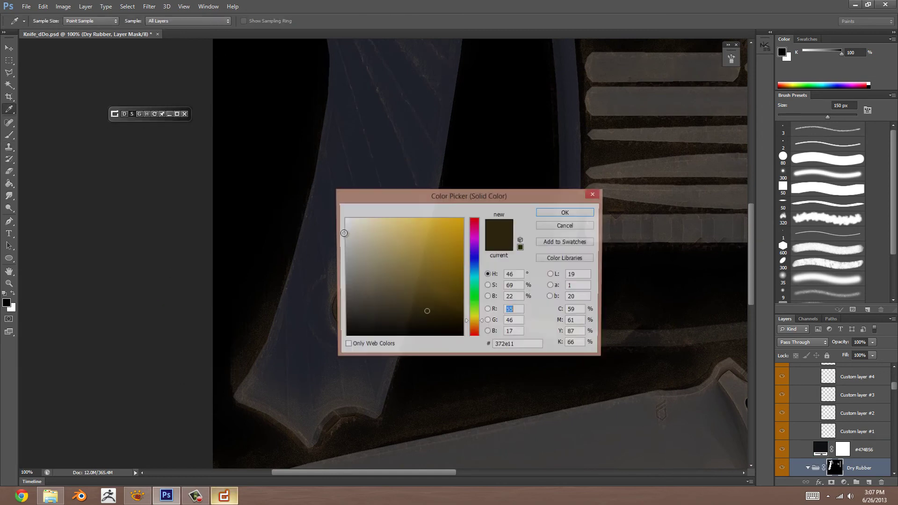
{"action": "left_click_drag", "start_coordinate": [479, 311], "coordinate": [477, 261]}
{"action": "mouse_move", "coordinate": [372, 311]}
{"action": "left_mouse_down"}
{"action": "mouse_move", "coordinate": [363, 314]}
{"action": "mouse_move", "coordinate": [357, 296]}
{"action": "mouse_move", "coordinate": [362, 308]}
{"action": "left_mouse_up"}
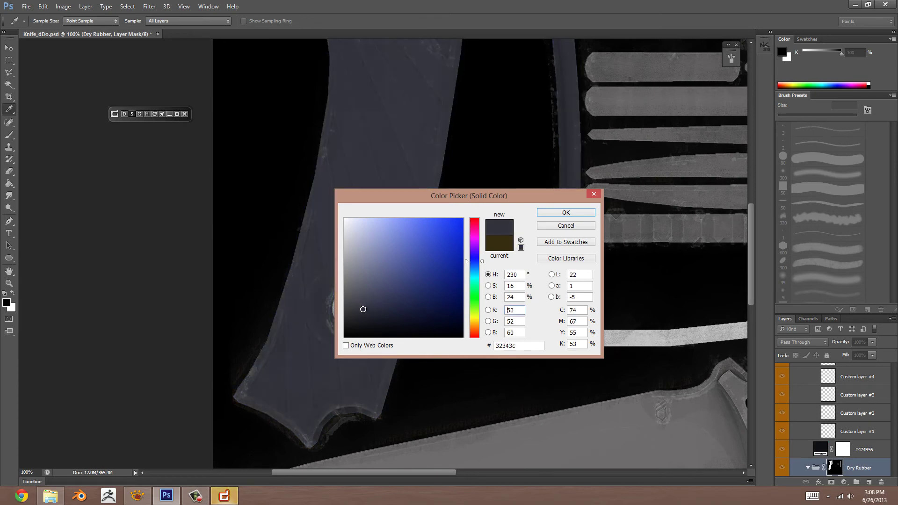
{"action": "left_click", "coordinate": [566, 213]}
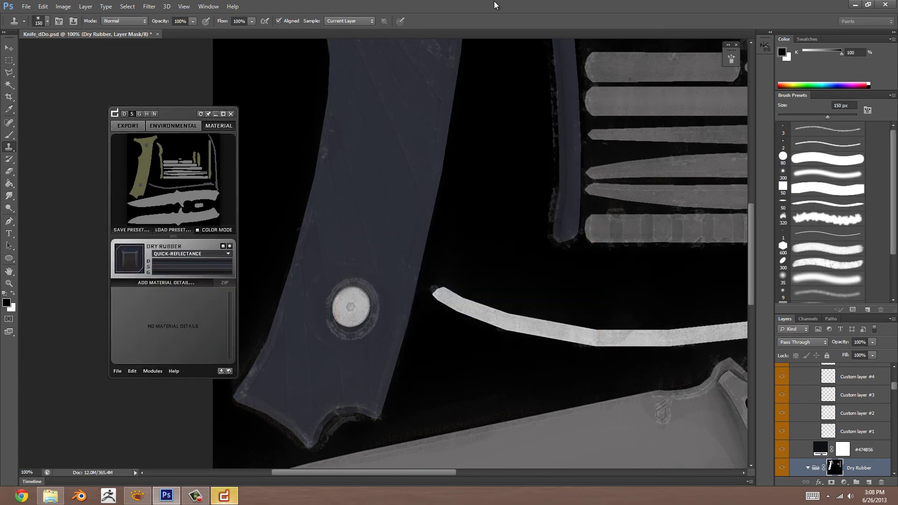
{"action": "mouse_move", "coordinate": [457, 124]}
{"action": "left_mouse_down"}
{"action": "mouse_move", "coordinate": [482, 251]}
{"action": "mouse_move", "coordinate": [445, 146]}
{"action": "left_mouse_up"}
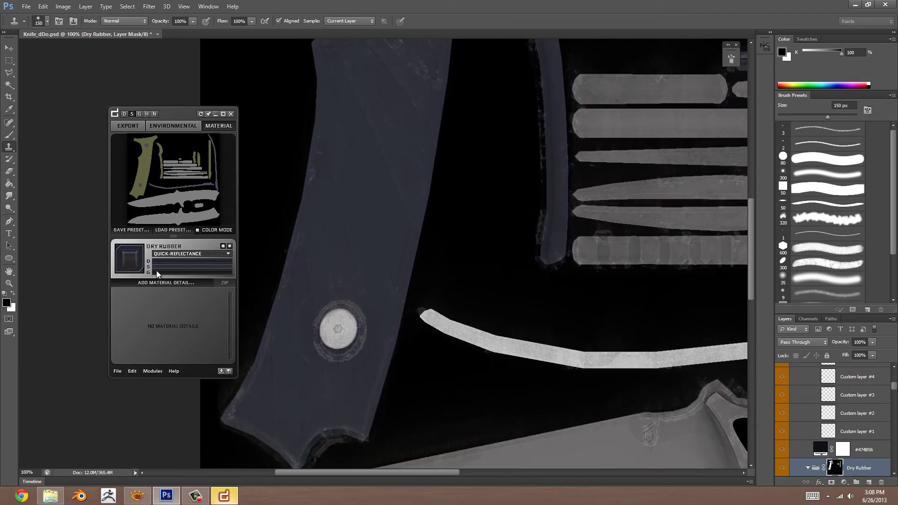
Step: Set the Dry Rubber material's gloss color to neutral dark grey 2d2d2d
{"action": "double_click", "coordinate": [821, 449]}
{"action": "left_click_drag", "start_coordinate": [370, 299], "coordinate": [345, 311]}
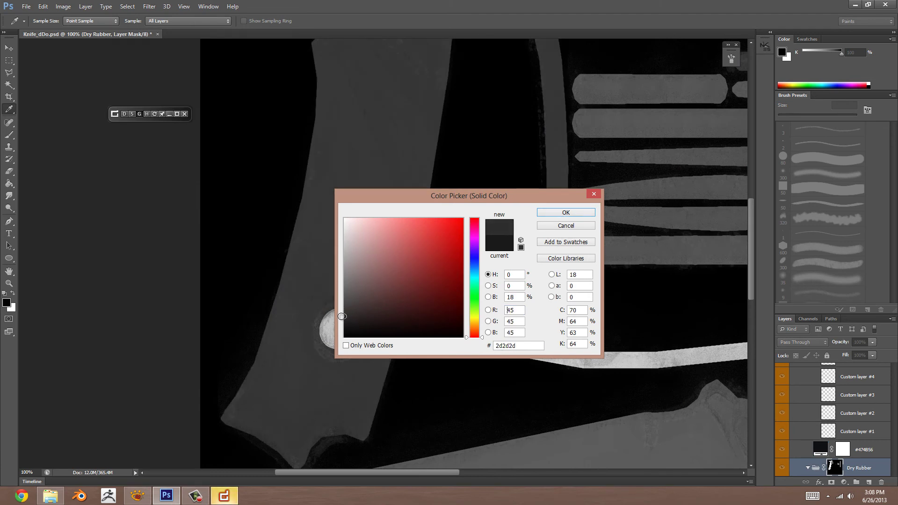
{"action": "left_click", "coordinate": [561, 213]}
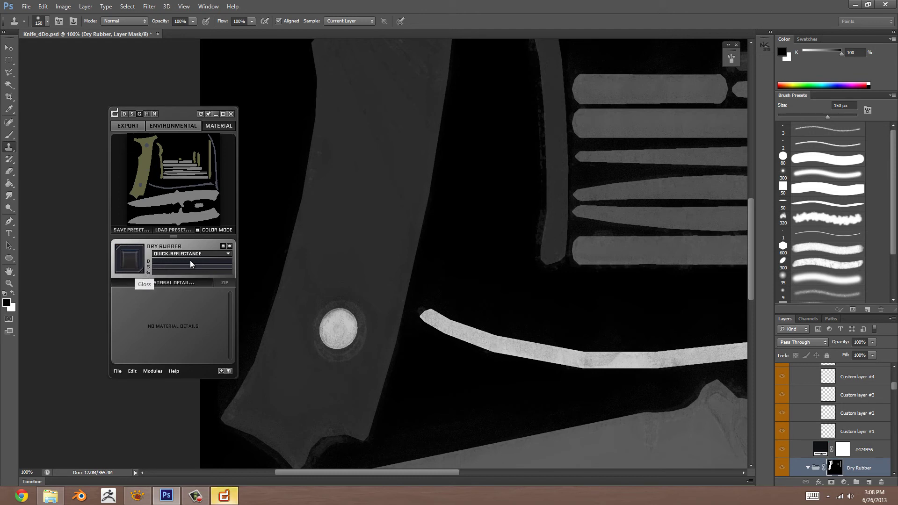
Step: Select the Steel material of the handle screws and set its gloss color to mid grey 939393
{"action": "left_click", "coordinate": [147, 147]}
{"action": "left_click", "coordinate": [165, 271]}
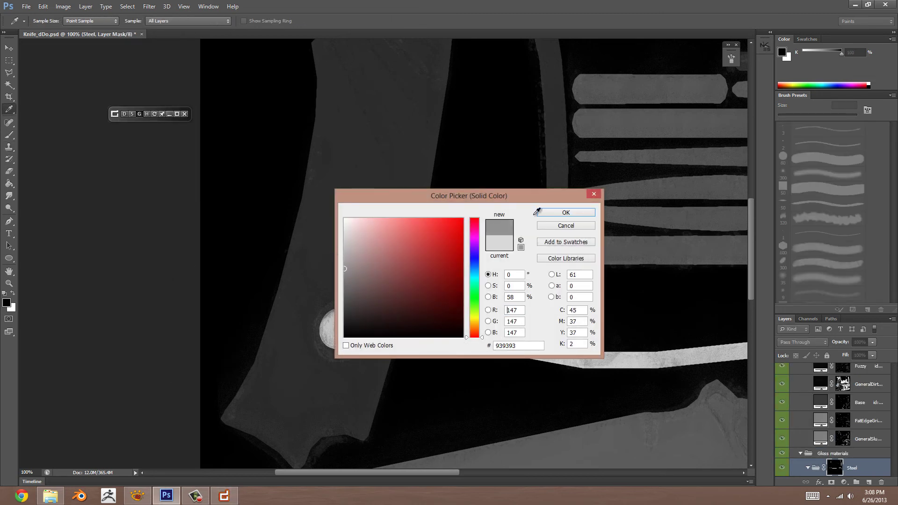
{"action": "left_click", "coordinate": [566, 212]}
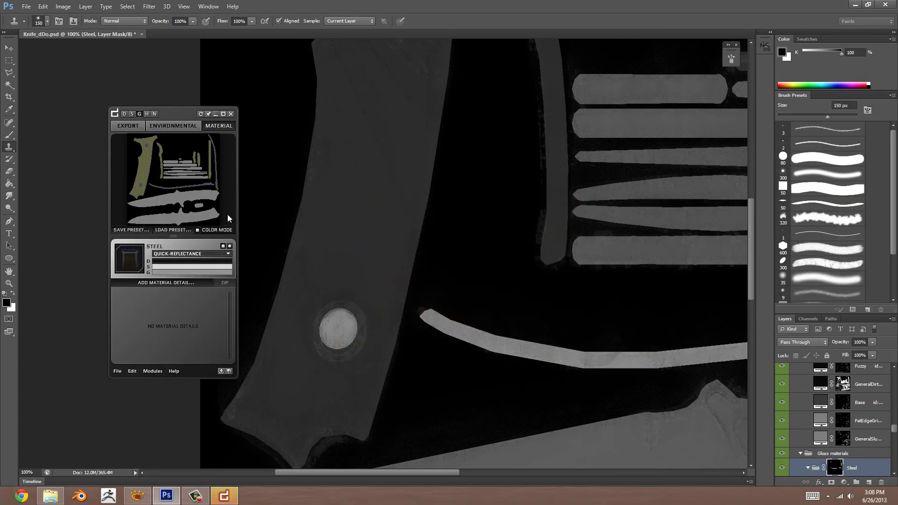
Step: Set the Steel material's diffuse color to neutral mid grey 898989
{"action": "left_click", "coordinate": [166, 260]}
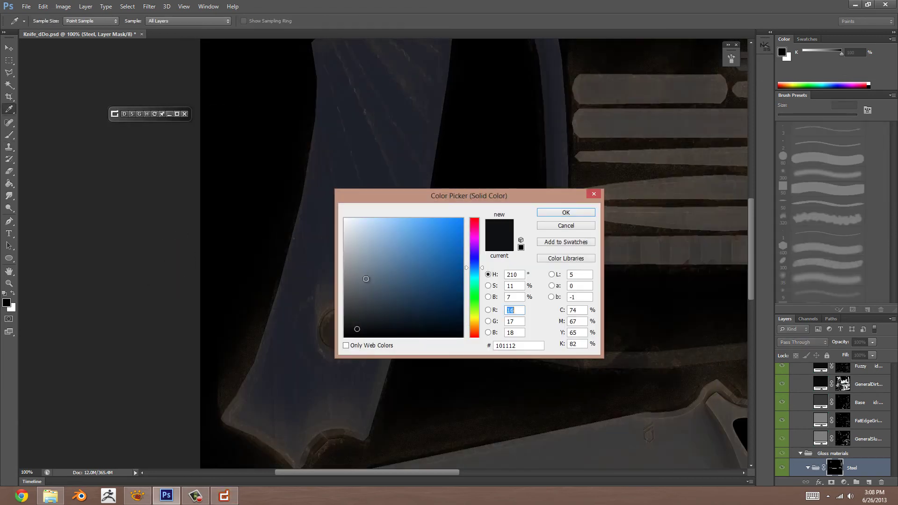
{"action": "left_click", "coordinate": [347, 277]}
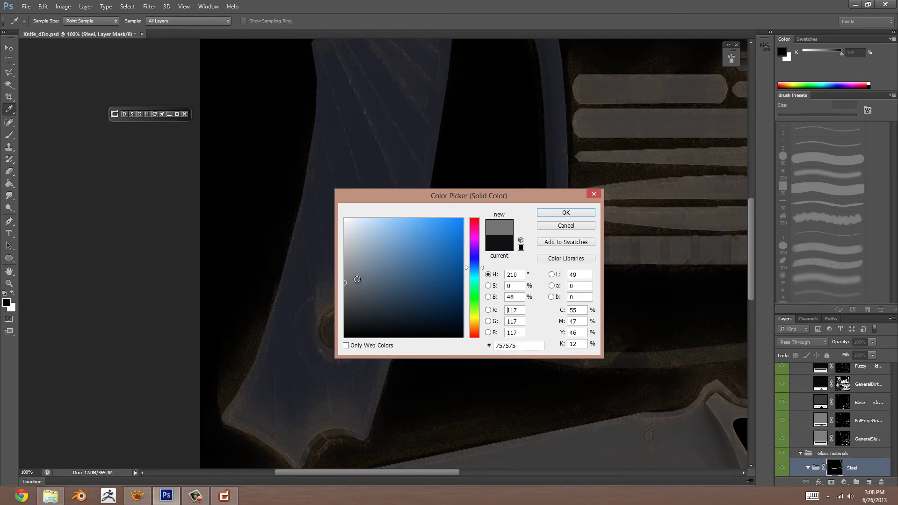
{"action": "left_click", "coordinate": [345, 260]}
{"action": "left_click_drag", "start_coordinate": [420, 199], "coordinate": [462, 195]}
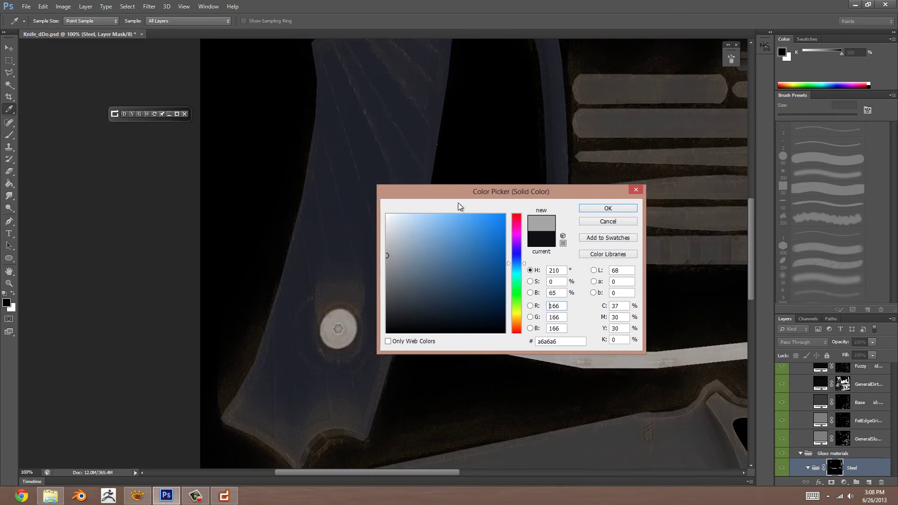
{"action": "mouse_move", "coordinate": [385, 255]}
{"action": "left_mouse_down"}
{"action": "mouse_move", "coordinate": [385, 285]}
{"action": "mouse_move", "coordinate": [383, 269]}
{"action": "left_mouse_up"}
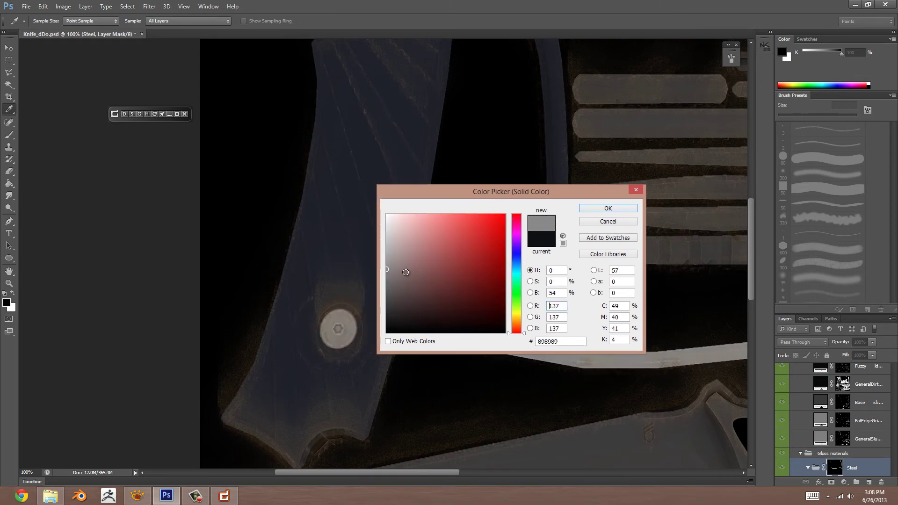
{"action": "left_click", "coordinate": [610, 211]}
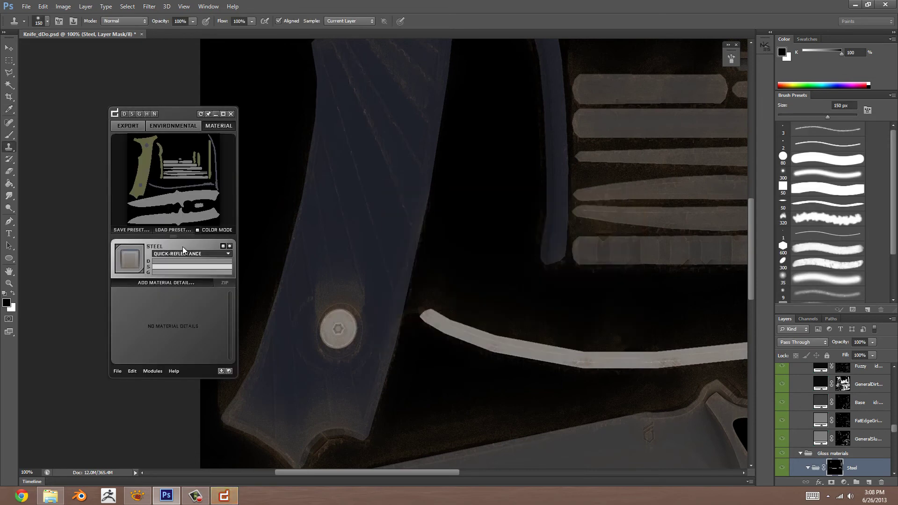
Step: Darken the Steel material's diffuse color to neutral grey 525252
{"action": "left_click_drag", "start_coordinate": [340, 212], "coordinate": [352, 282]}
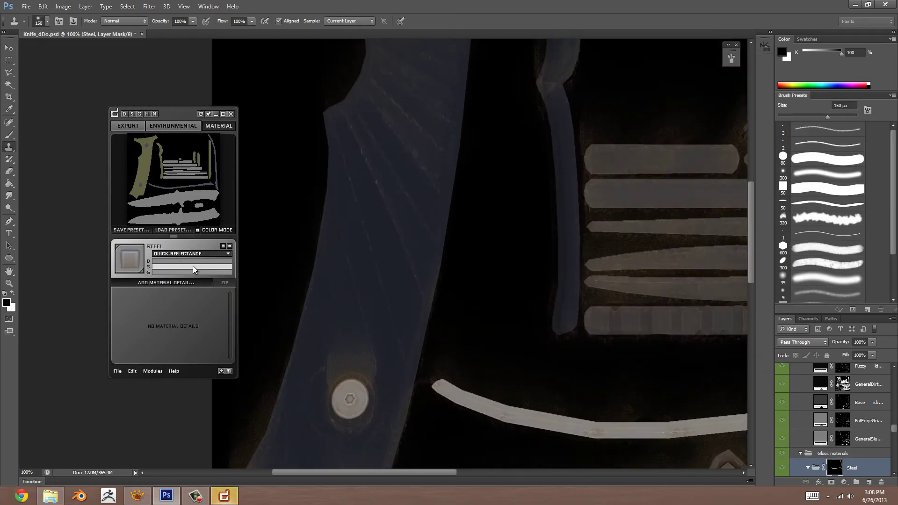
{"action": "left_click_drag", "start_coordinate": [387, 317], "coordinate": [395, 201]}
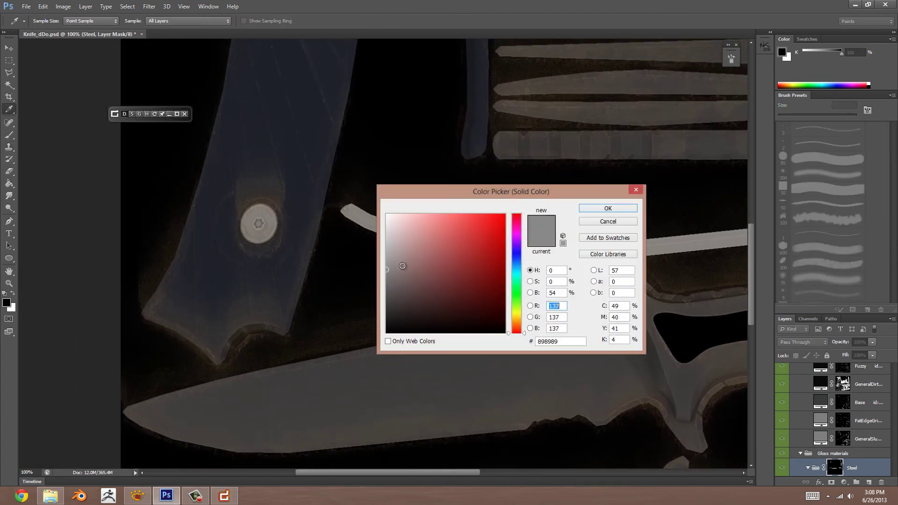
{"action": "left_click_drag", "start_coordinate": [403, 267], "coordinate": [375, 294]}
{"action": "left_click", "coordinate": [598, 208]}
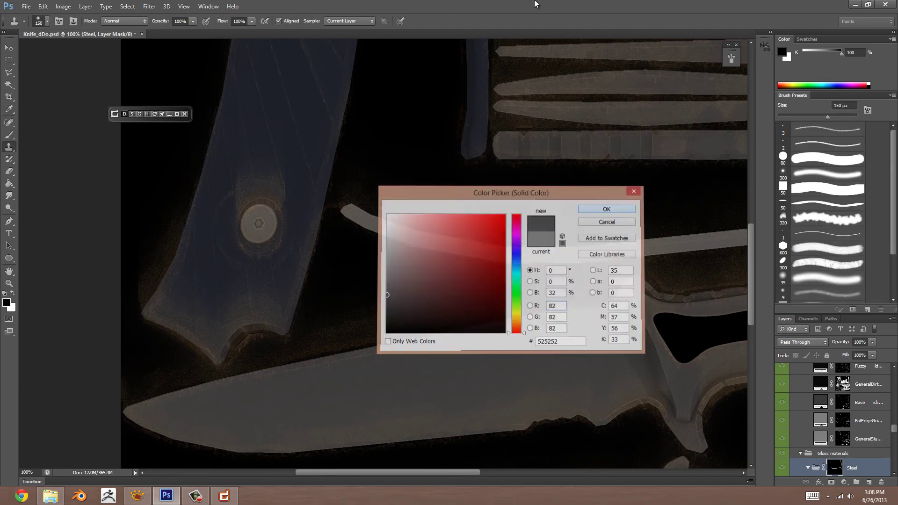
Step: Select the blade's Plate material and change its diffuse color to very dark blue-grey 1e1f20
{"action": "left_click_drag", "start_coordinate": [360, 151], "coordinate": [465, 250]}
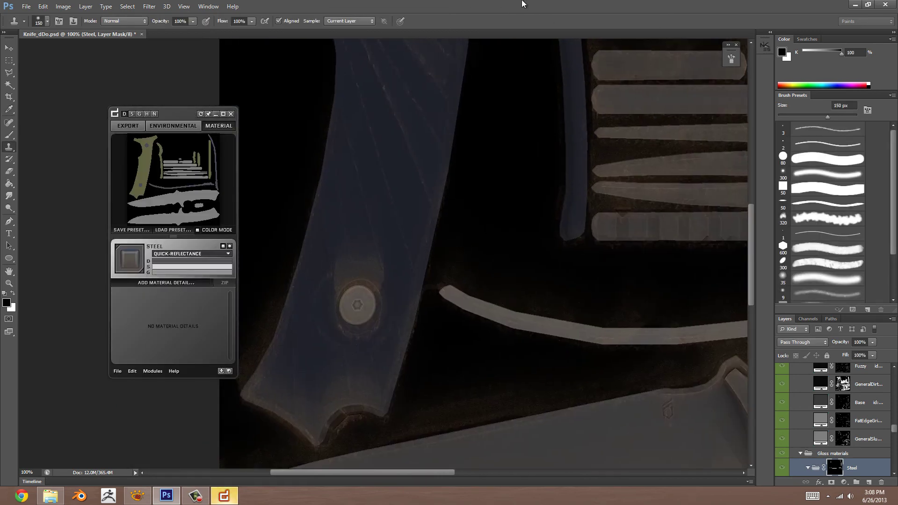
{"action": "left_click_drag", "start_coordinate": [357, 174], "coordinate": [222, 67]}
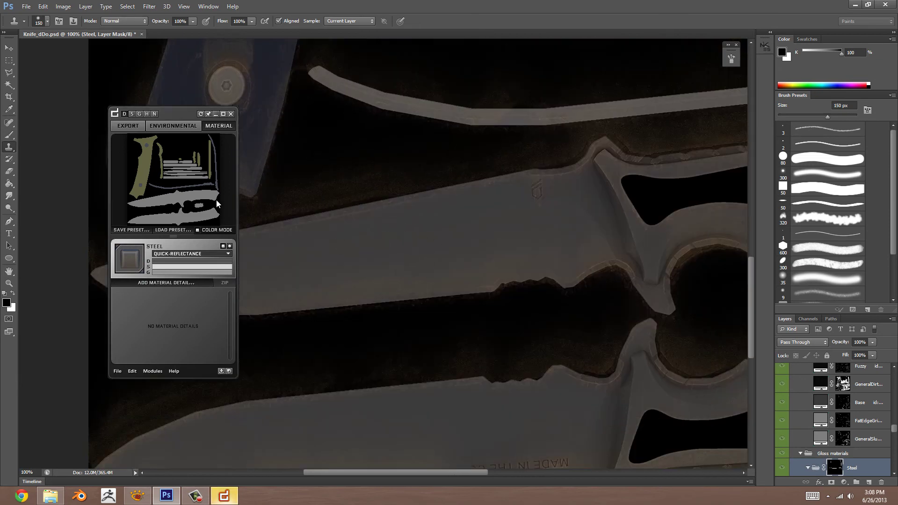
{"action": "left_click", "coordinate": [188, 196]}
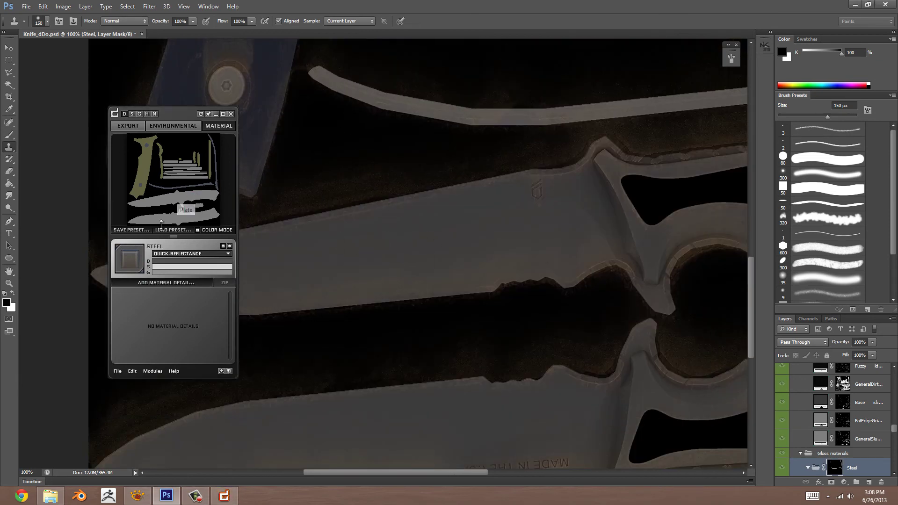
{"action": "left_click", "coordinate": [167, 261]}
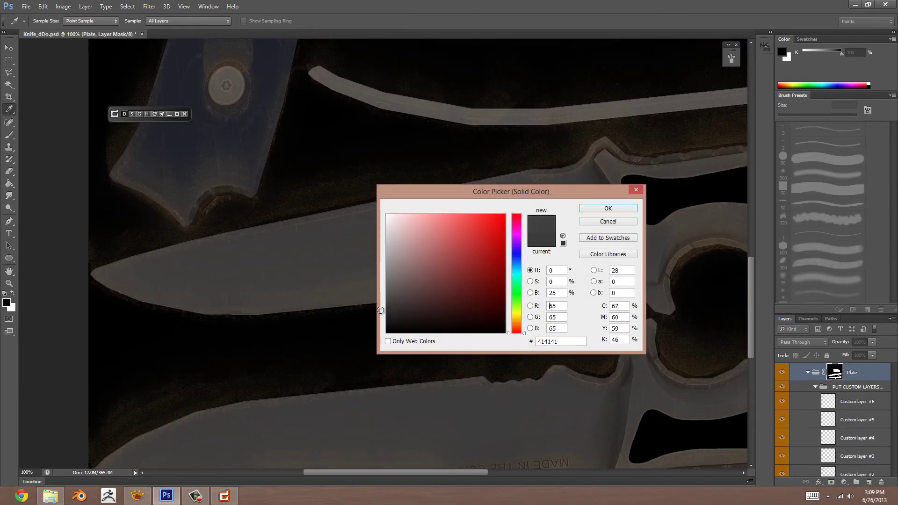
{"action": "left_click", "coordinate": [387, 316]}
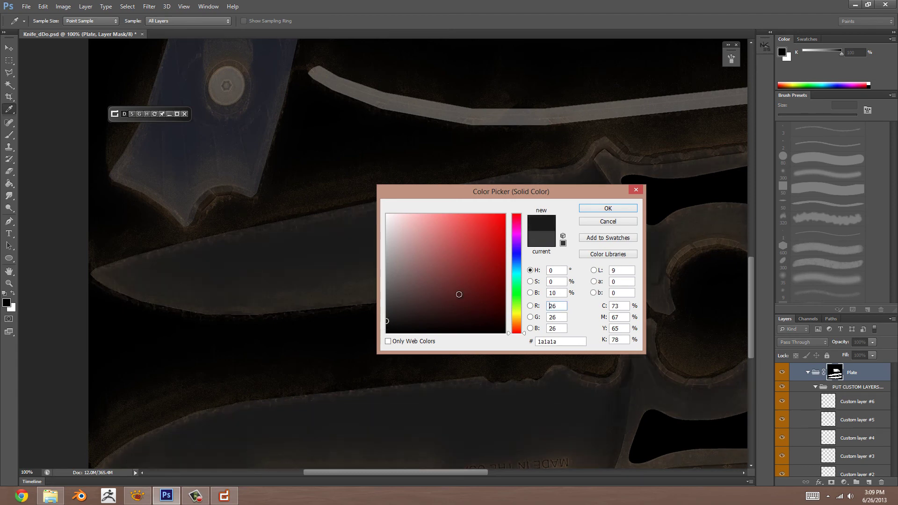
{"action": "left_click_drag", "start_coordinate": [523, 255], "coordinate": [520, 262]}
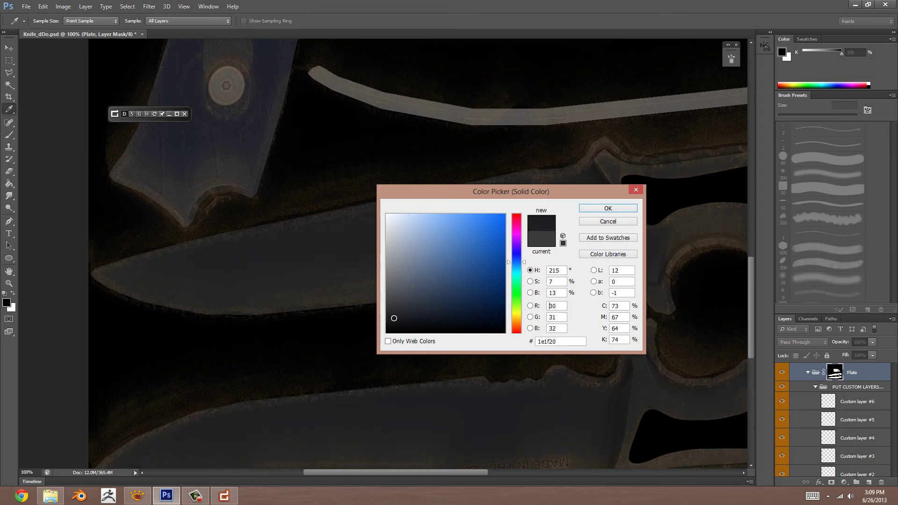
{"action": "left_click", "coordinate": [607, 209]}
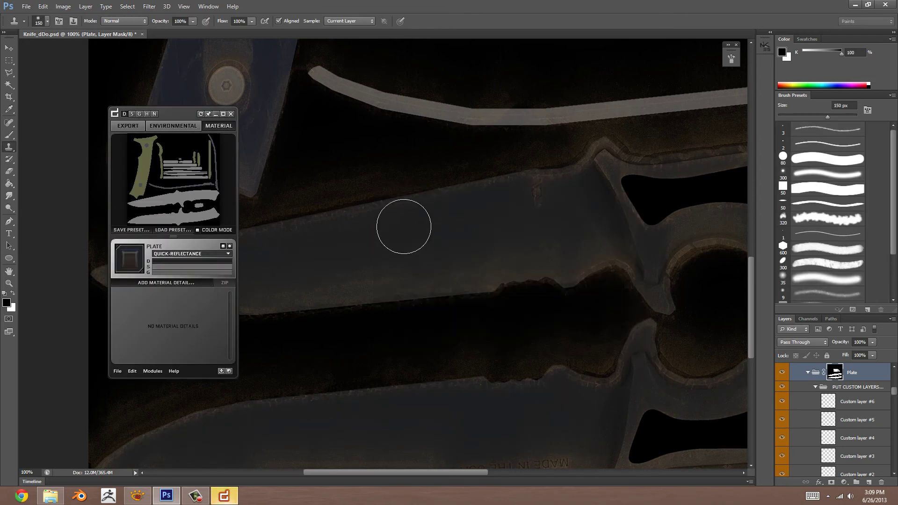
Step: Change the Plate material's specular color to light blue-grey 868790
{"action": "mouse_move", "coordinate": [396, 211]}
{"action": "left_mouse_down"}
{"action": "mouse_move", "coordinate": [546, 297]}
{"action": "mouse_move", "coordinate": [389, 97]}
{"action": "mouse_move", "coordinate": [245, 198]}
{"action": "mouse_move", "coordinate": [410, 204]}
{"action": "left_mouse_up"}
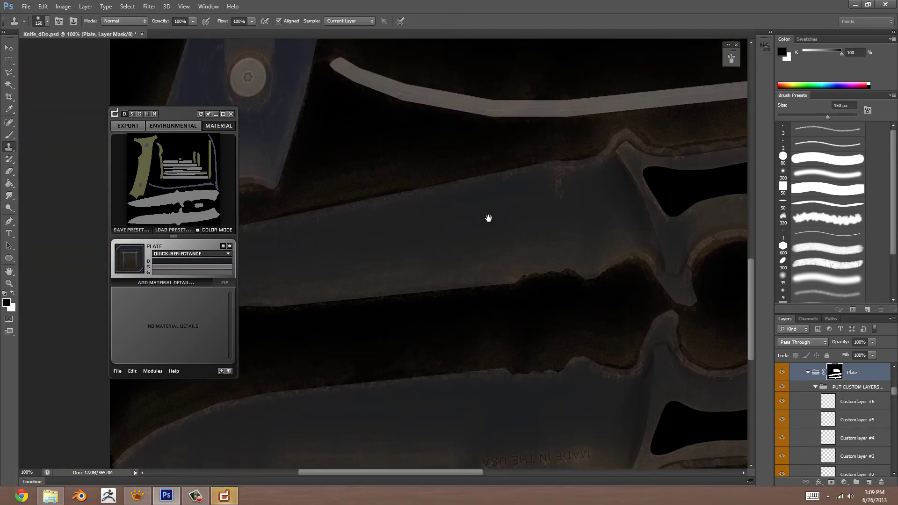
{"action": "left_click_drag", "start_coordinate": [469, 222], "coordinate": [514, 256]}
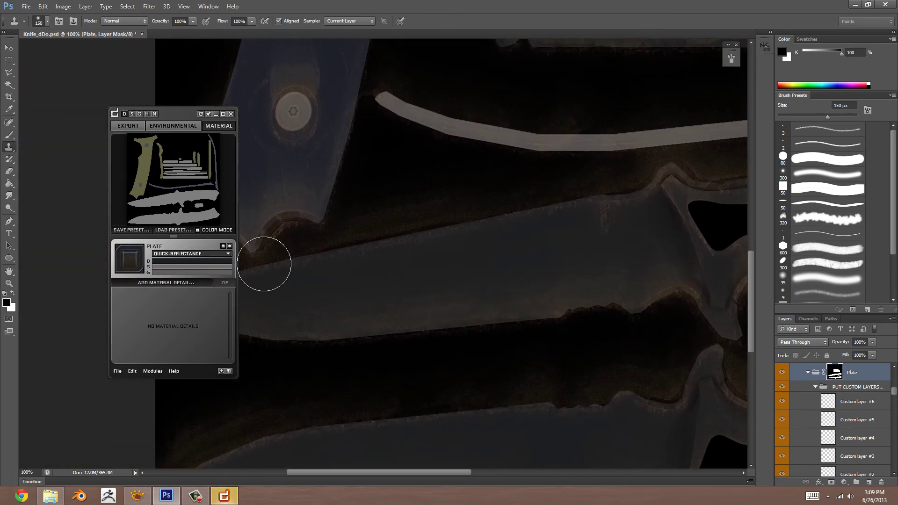
{"action": "left_click_drag", "start_coordinate": [403, 249], "coordinate": [433, 275]}
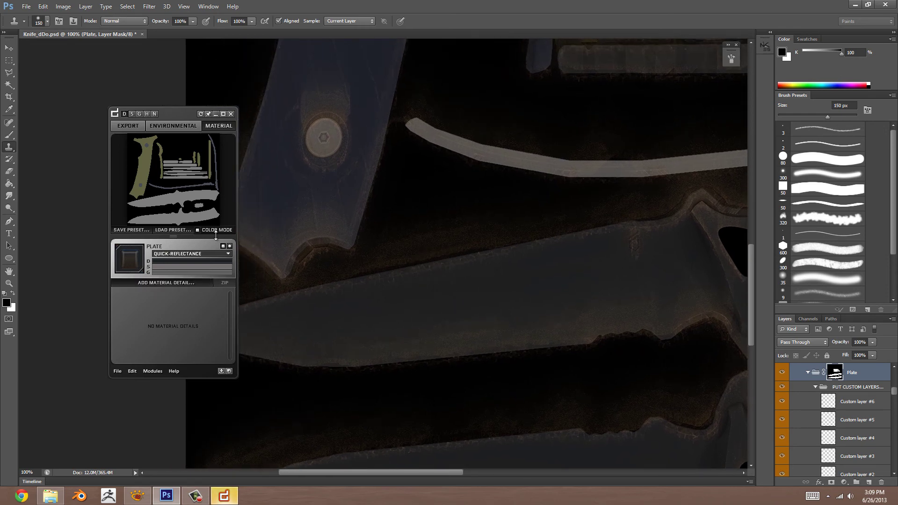
{"action": "left_click", "coordinate": [162, 266]}
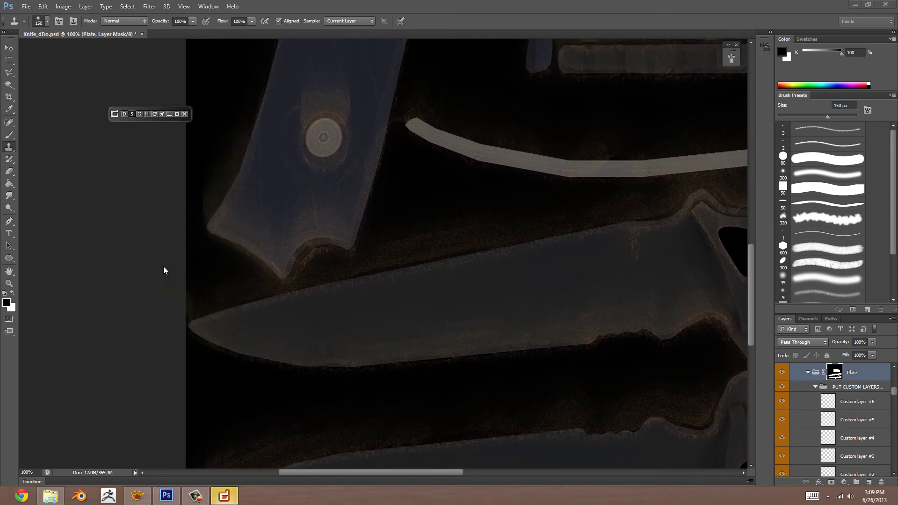
{"action": "left_click_drag", "start_coordinate": [387, 270], "coordinate": [387, 265]}
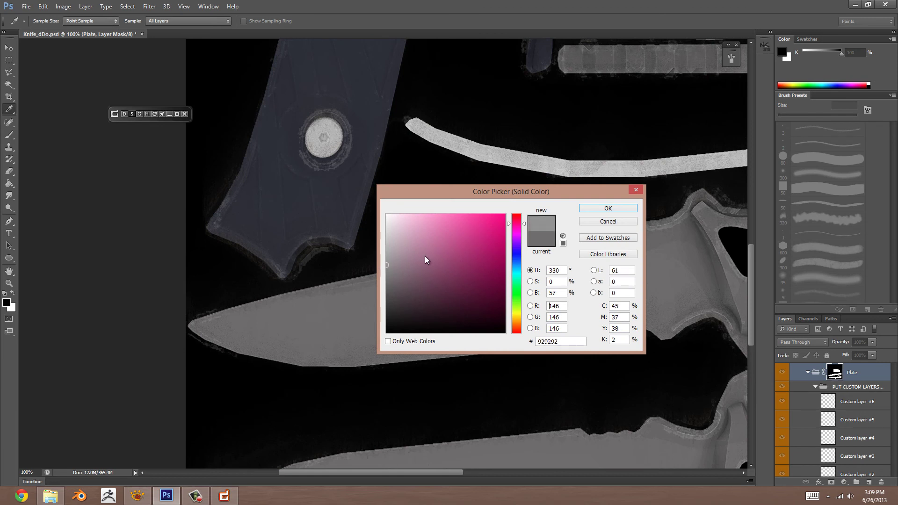
{"action": "left_click_drag", "start_coordinate": [523, 248], "coordinate": [515, 258]}
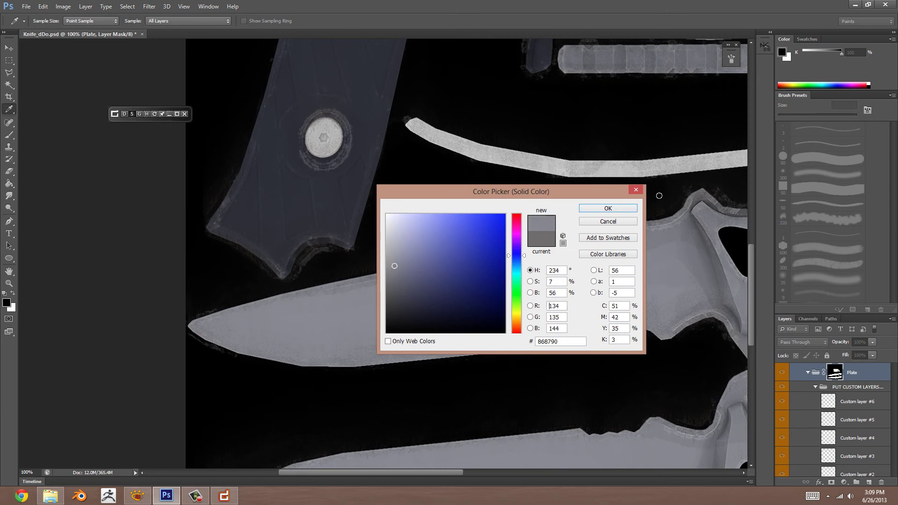
{"action": "left_click", "coordinate": [606, 208]}
Step: Set the Plate material's gloss color to neutral mid grey, about 787878
{"action": "left_click", "coordinate": [164, 271]}
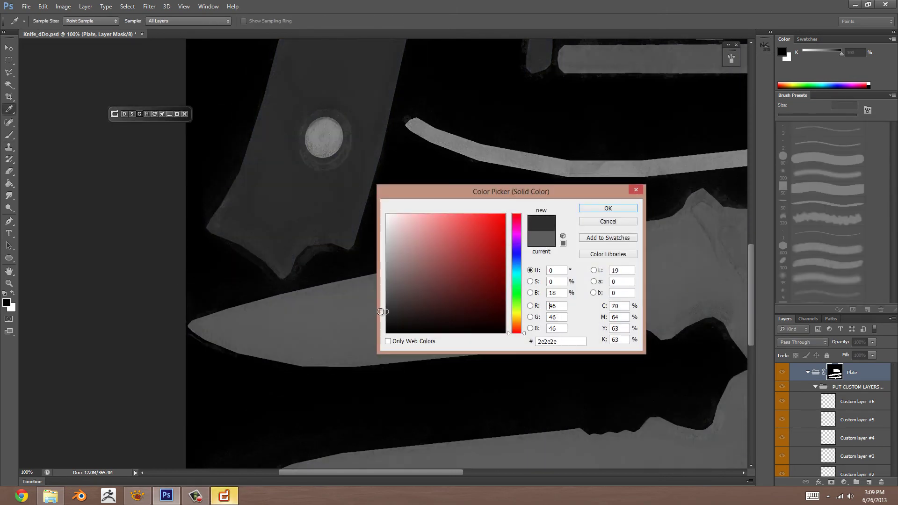
{"action": "left_click_drag", "start_coordinate": [369, 274], "coordinate": [351, 291]}
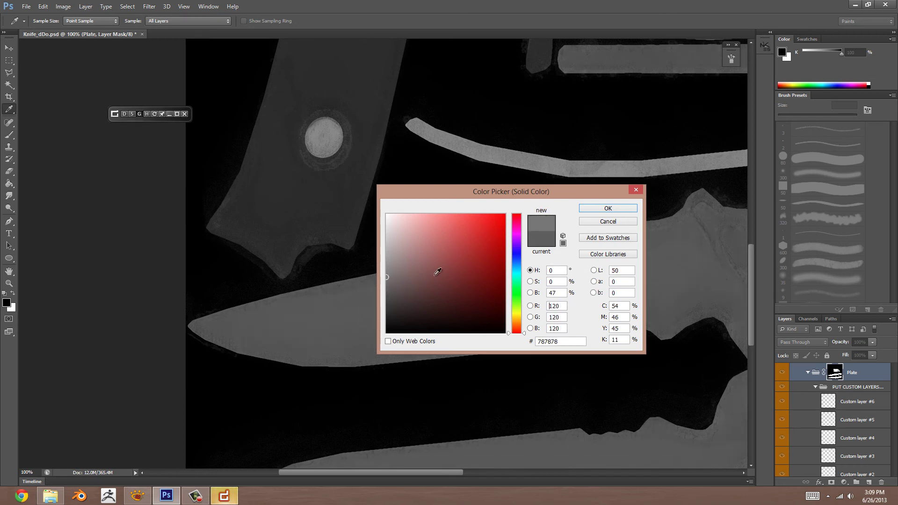
{"action": "left_click", "coordinate": [388, 278]}
{"action": "left_click", "coordinate": [608, 208]}
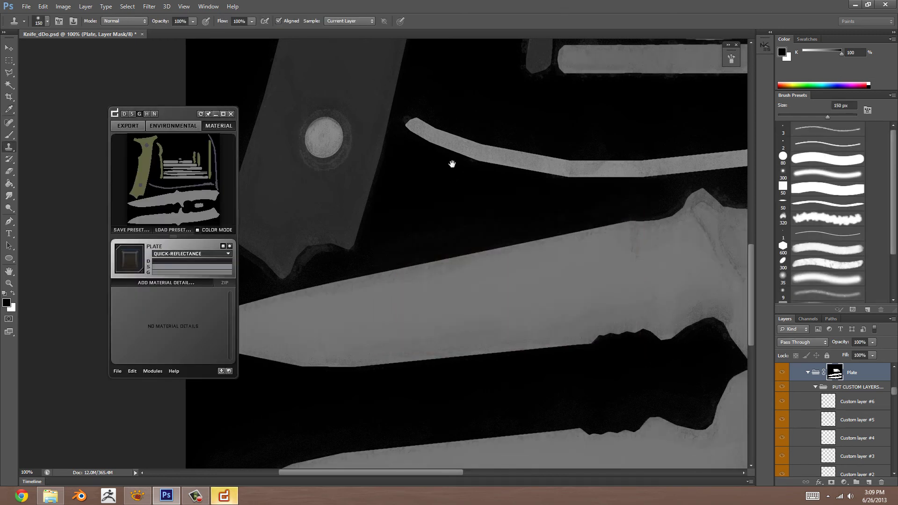
Step: Show the diffuse map and select the handle's Dry Rubber material
{"action": "left_click", "coordinate": [126, 115]}
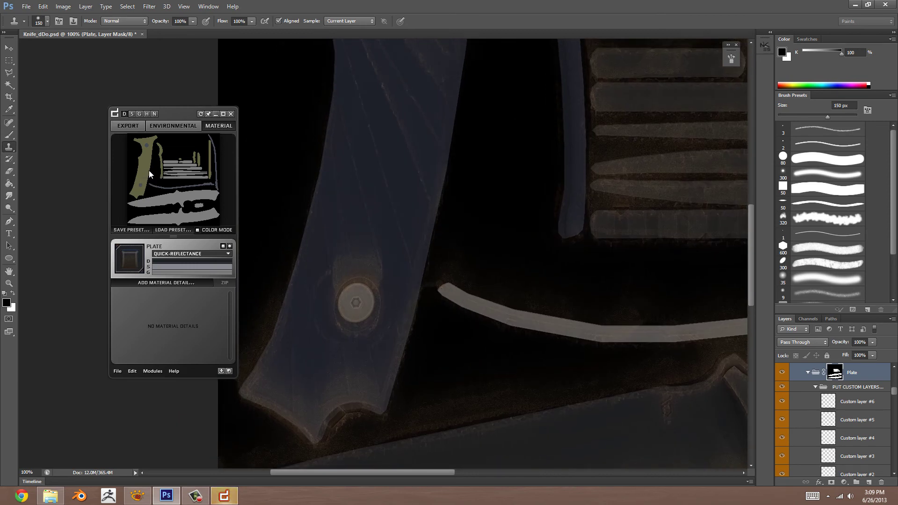
{"action": "left_click", "coordinate": [148, 170]}
{"action": "left_click_drag", "start_coordinate": [457, 168], "coordinate": [449, 310]}
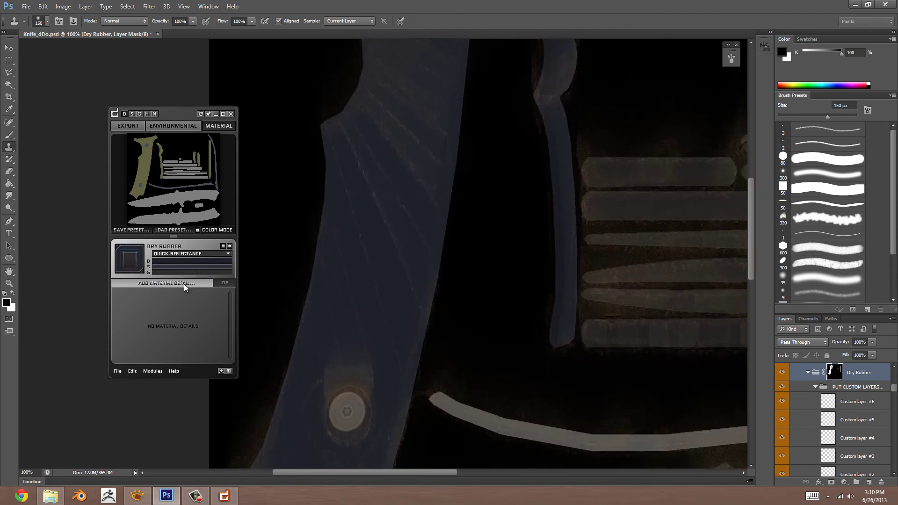
Step: Try an Occlusion material detail on the Dry Rubber material and remove it again
{"action": "left_click", "coordinate": [184, 284]}
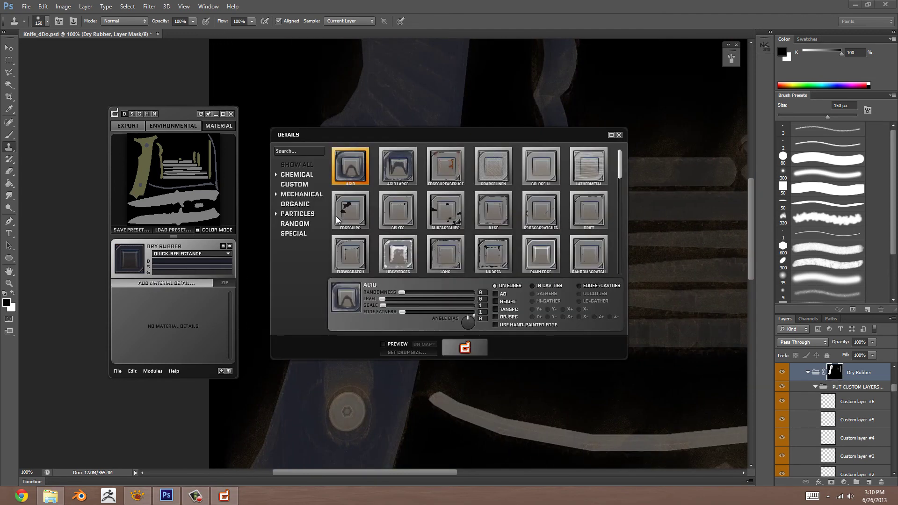
{"action": "scroll", "coordinate": [624, 164], "scroll_direction": "down", "scroll_amount": 2}
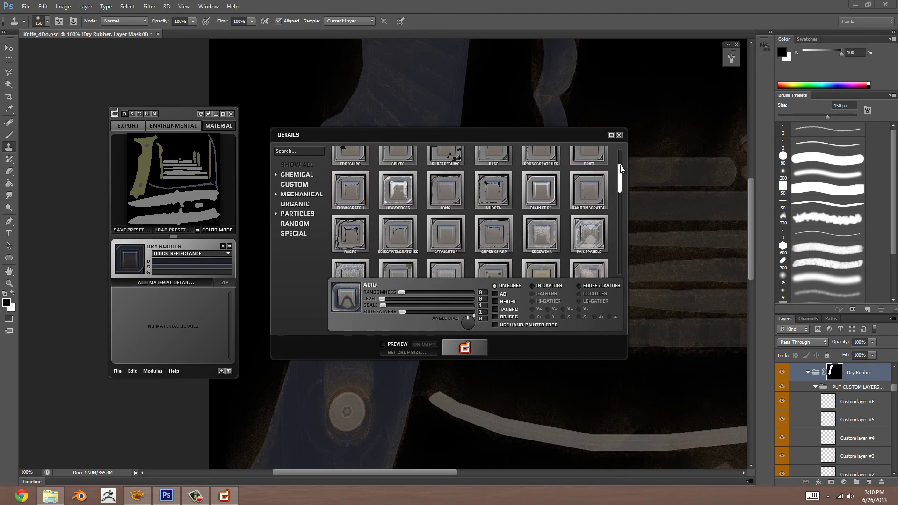
{"action": "scroll", "coordinate": [623, 161], "scroll_direction": "up", "scroll_amount": 2}
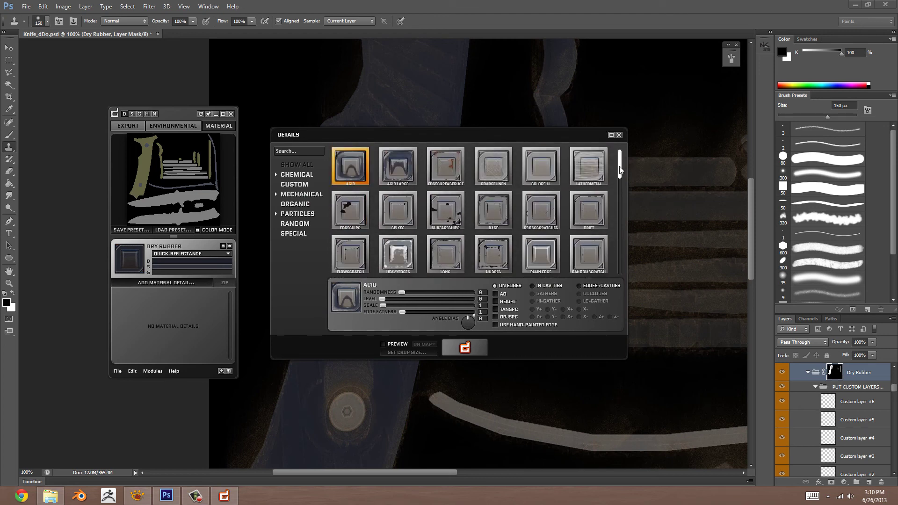
{"action": "left_click_drag", "start_coordinate": [621, 170], "coordinate": [621, 272]}
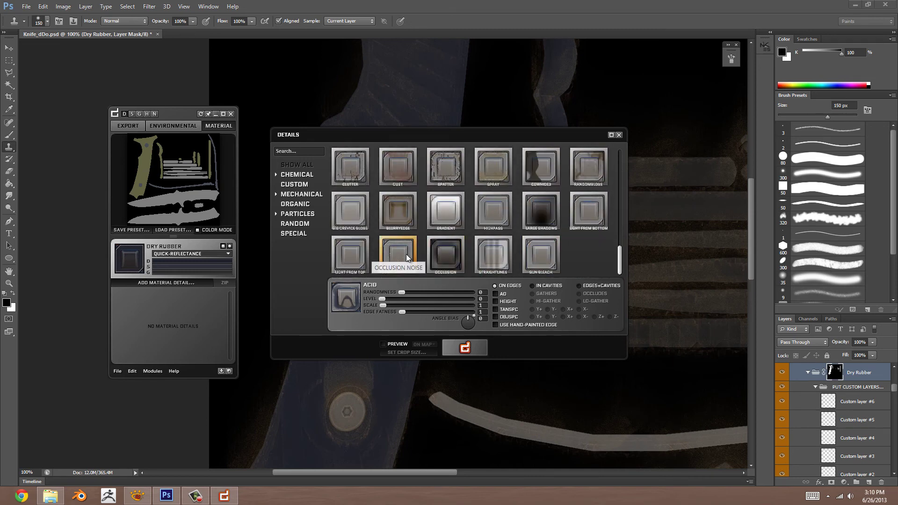
{"action": "left_click", "coordinate": [446, 251]}
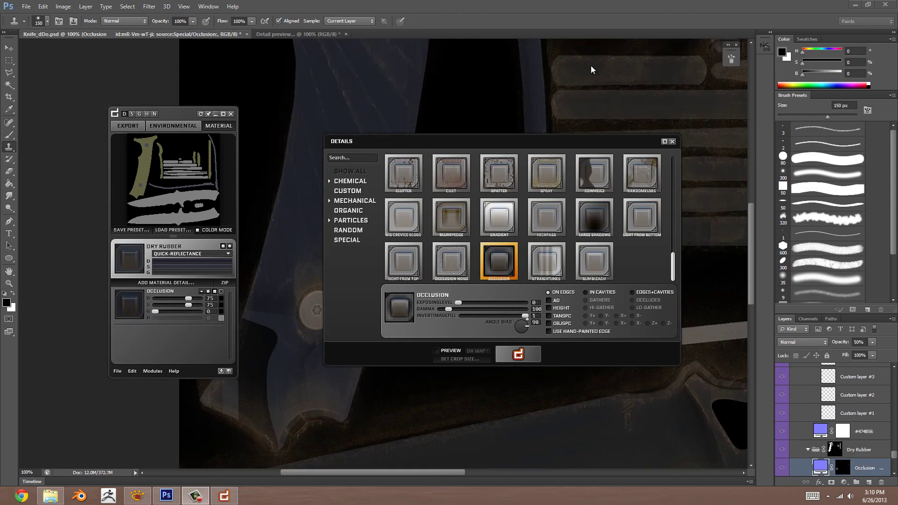
{"action": "left_click", "coordinate": [222, 292]}
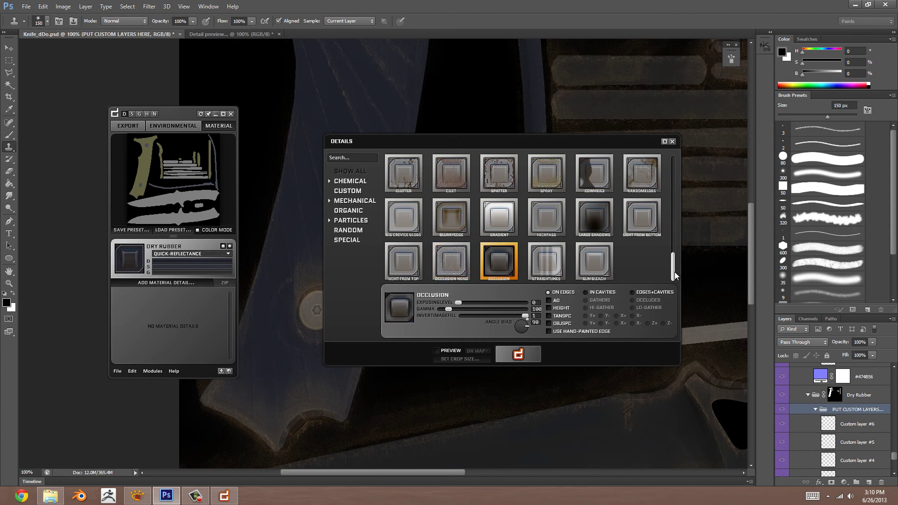
Step: Try a Sun Bleach material detail on the Dry Rubber material and remove it again
{"action": "left_click_drag", "start_coordinate": [675, 275], "coordinate": [675, 272]}
{"action": "left_click_drag", "start_coordinate": [675, 267], "coordinate": [671, 158]}
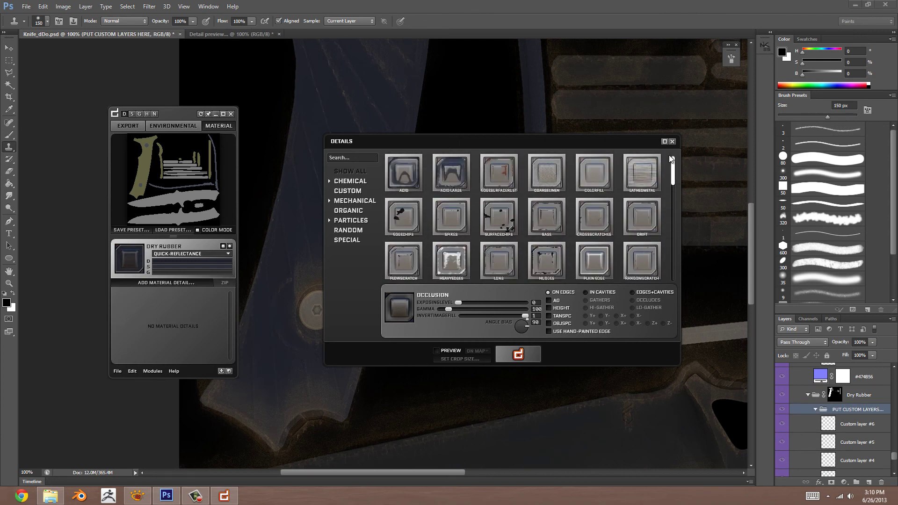
{"action": "left_click_drag", "start_coordinate": [671, 176], "coordinate": [674, 282]}
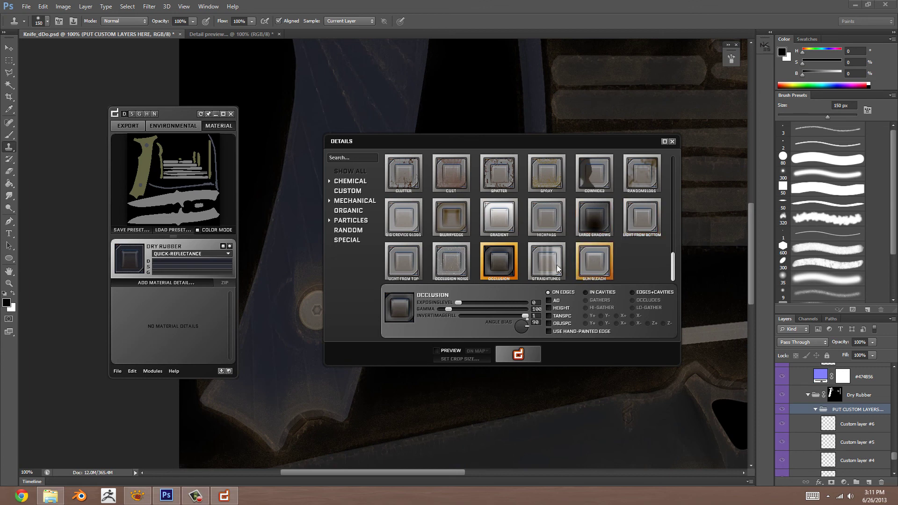
{"action": "left_click_drag", "start_coordinate": [672, 264], "coordinate": [680, 148]}
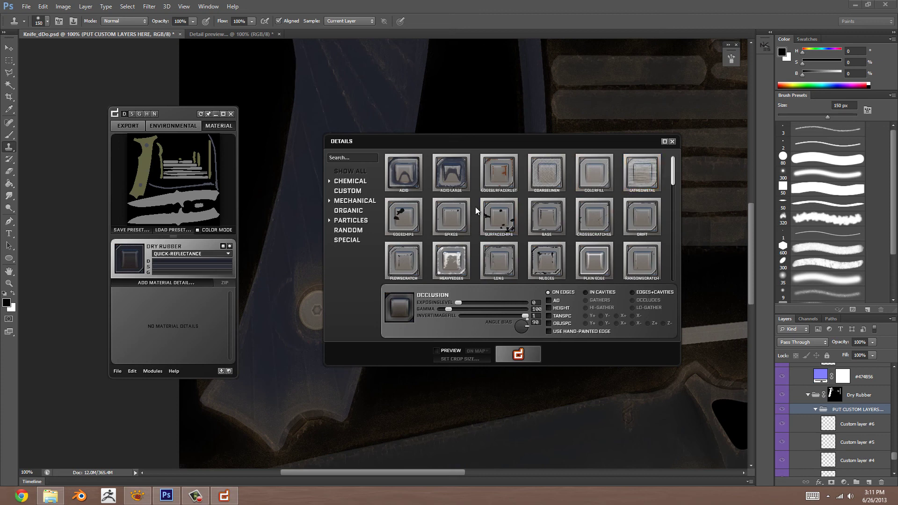
{"action": "left_click_drag", "start_coordinate": [675, 172], "coordinate": [647, 268]}
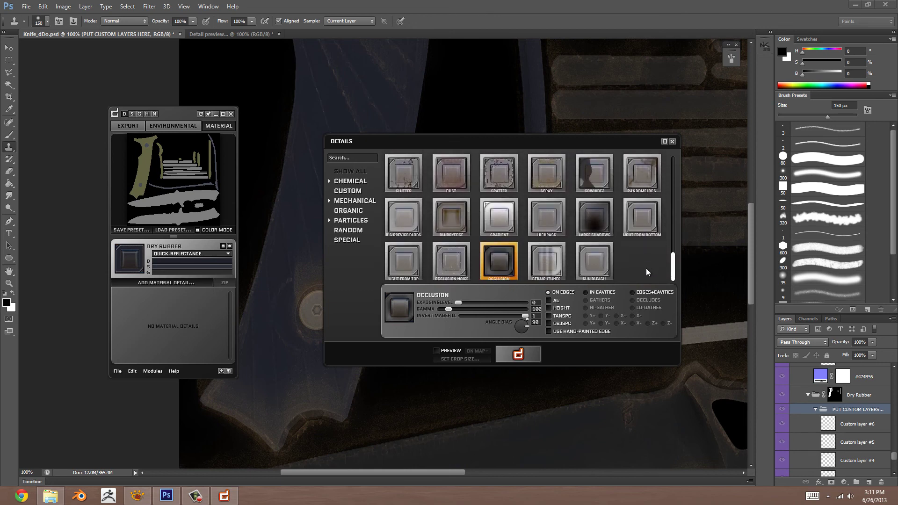
{"action": "left_click", "coordinate": [591, 223]}
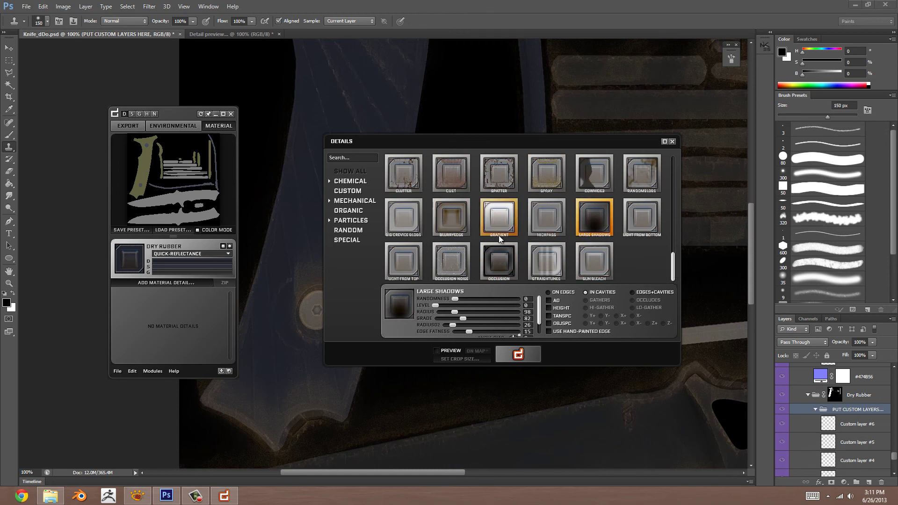
{"action": "left_click", "coordinate": [590, 260]}
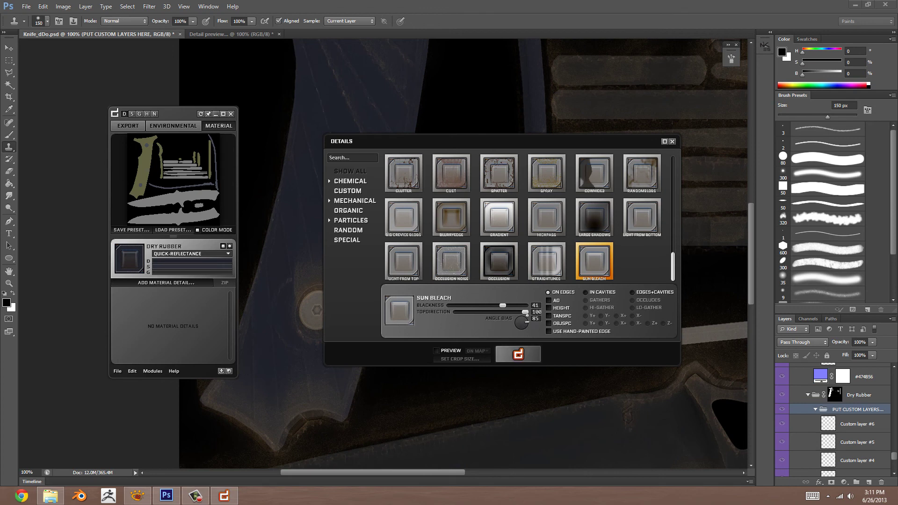
{"action": "left_click_drag", "start_coordinate": [508, 140], "coordinate": [638, 140]}
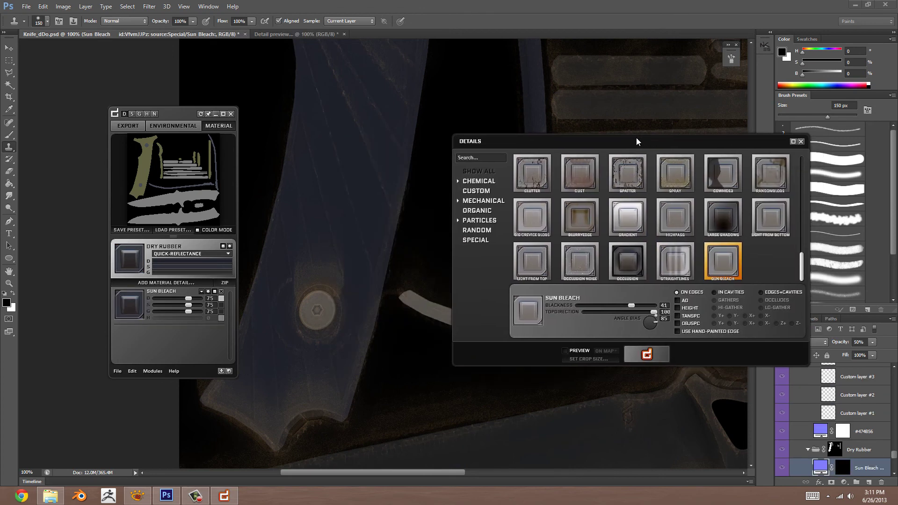
{"action": "left_click_drag", "start_coordinate": [393, 162], "coordinate": [370, 375]}
{"action": "left_click_drag", "start_coordinate": [380, 295], "coordinate": [322, 162]}
{"action": "left_click_drag", "start_coordinate": [323, 304], "coordinate": [641, 325]}
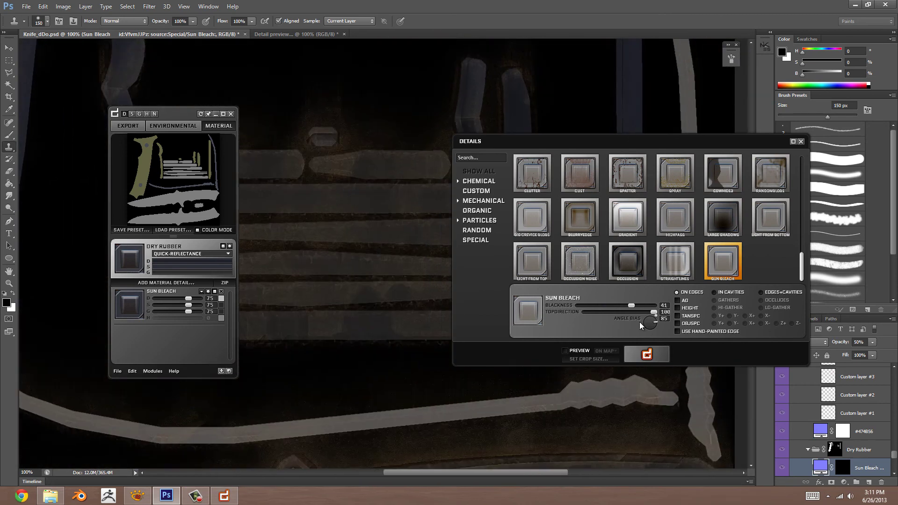
{"action": "left_click_drag", "start_coordinate": [465, 269], "coordinate": [197, 298]}
{"action": "left_click", "coordinate": [215, 292]}
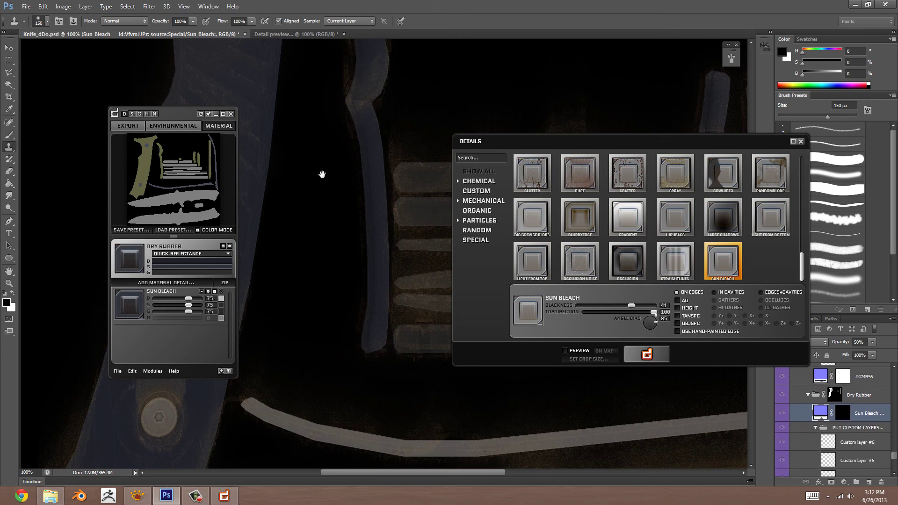
{"action": "left_click_drag", "start_coordinate": [351, 289], "coordinate": [374, 301]}
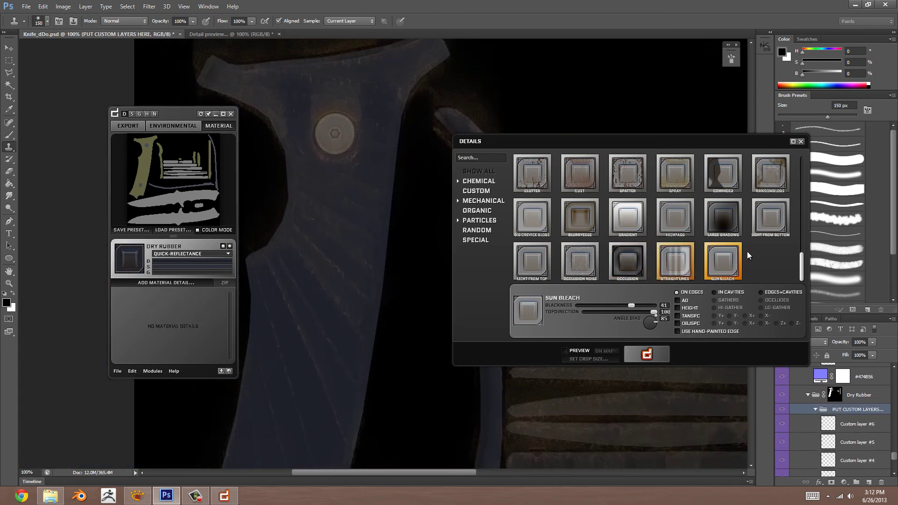
Step: Select the blade's Plate material and add a LathedMetal detail with Angle Bias 85
{"action": "left_click_drag", "start_coordinate": [798, 265], "coordinate": [788, 159]}
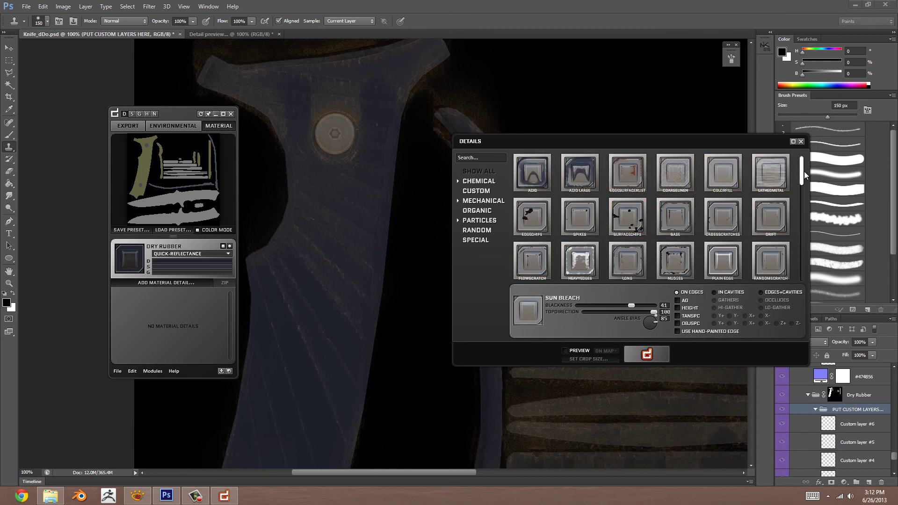
{"action": "left_click_drag", "start_coordinate": [804, 172], "coordinate": [793, 272]}
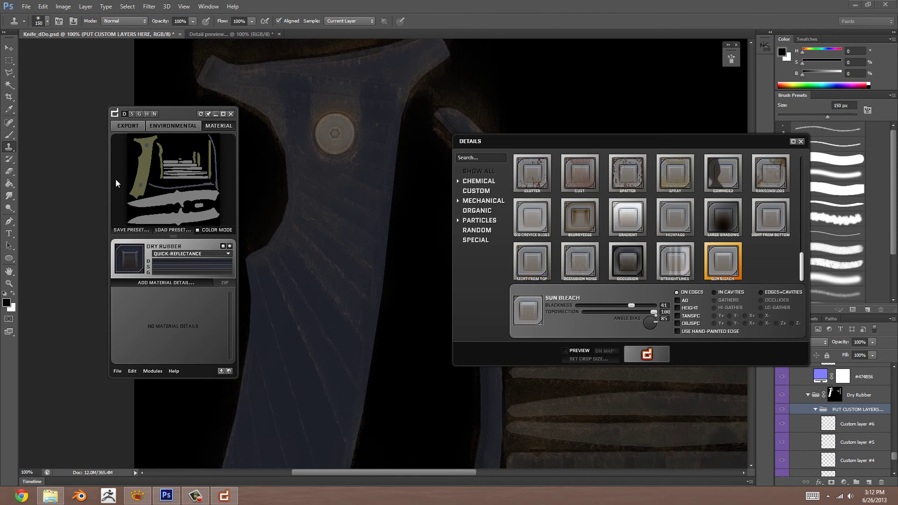
{"action": "left_click", "coordinate": [176, 202]}
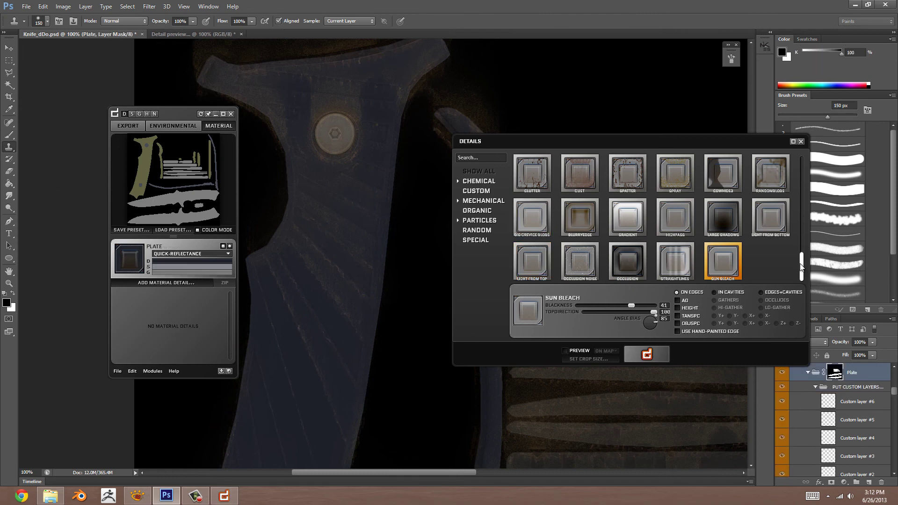
{"action": "left_click_drag", "start_coordinate": [801, 266], "coordinate": [745, 169]}
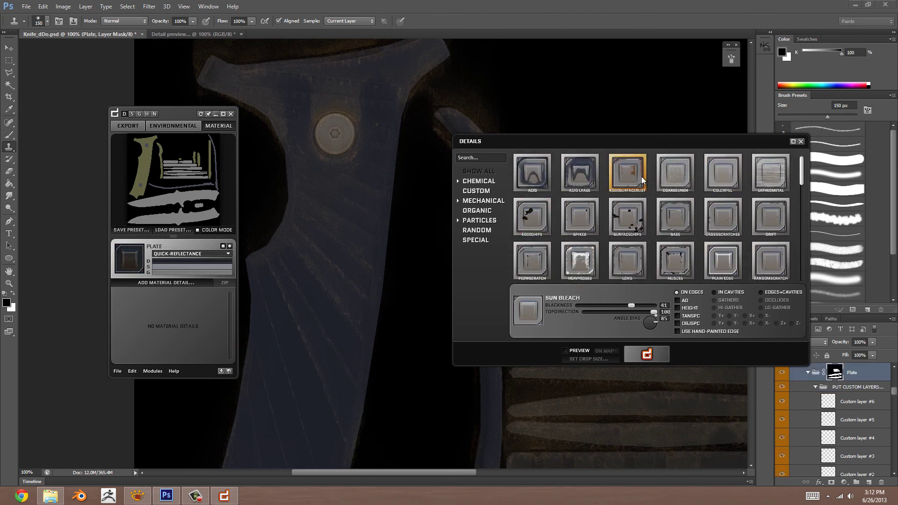
{"action": "left_click", "coordinate": [767, 173]}
{"action": "left_click_drag", "start_coordinate": [345, 331], "coordinate": [306, 262]}
{"action": "left_click_drag", "start_coordinate": [645, 331], "coordinate": [655, 334]}
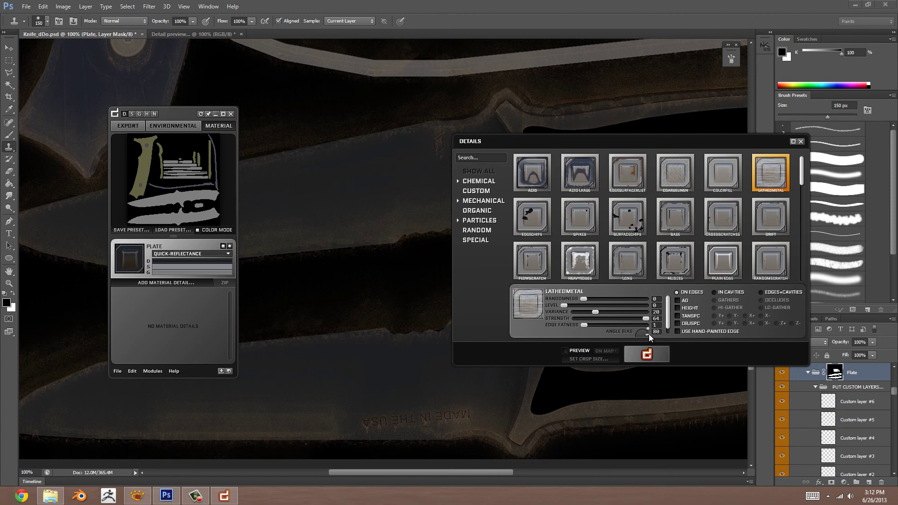
{"action": "left_click", "coordinate": [654, 332]}
{"action": "left_click", "coordinate": [646, 355]}
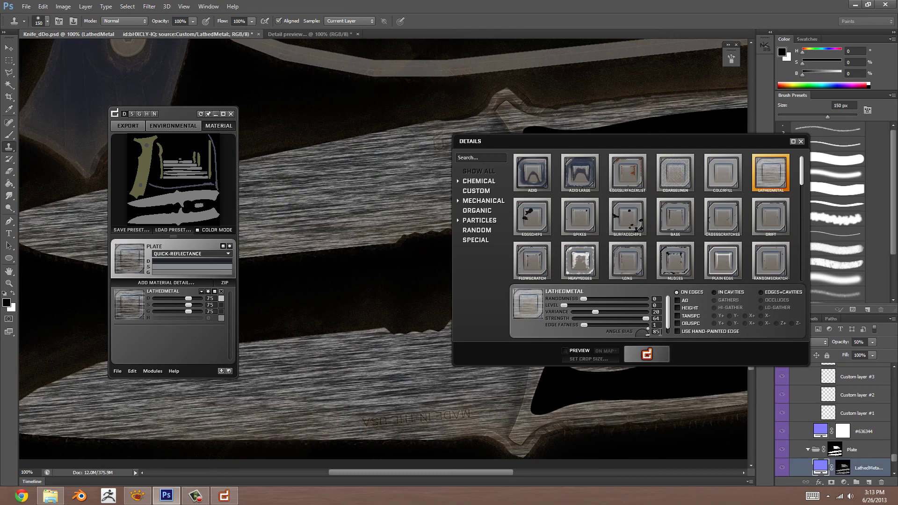
Step: Lower the Plate material's LathedMetal detail intensities to 3 for diffuse, 3 for specular and 2 for gloss
{"action": "left_click_drag", "start_coordinate": [670, 310], "coordinate": [669, 324]}
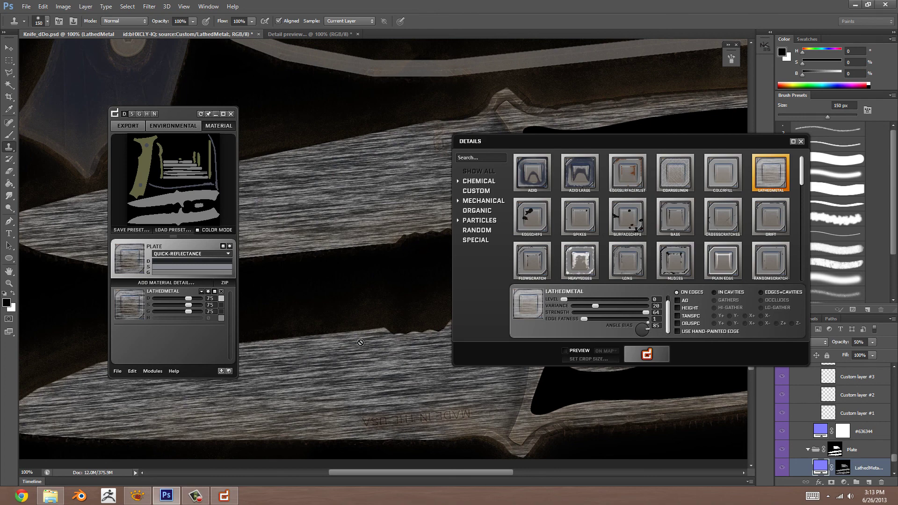
{"action": "left_click_drag", "start_coordinate": [389, 408], "coordinate": [160, 300]}
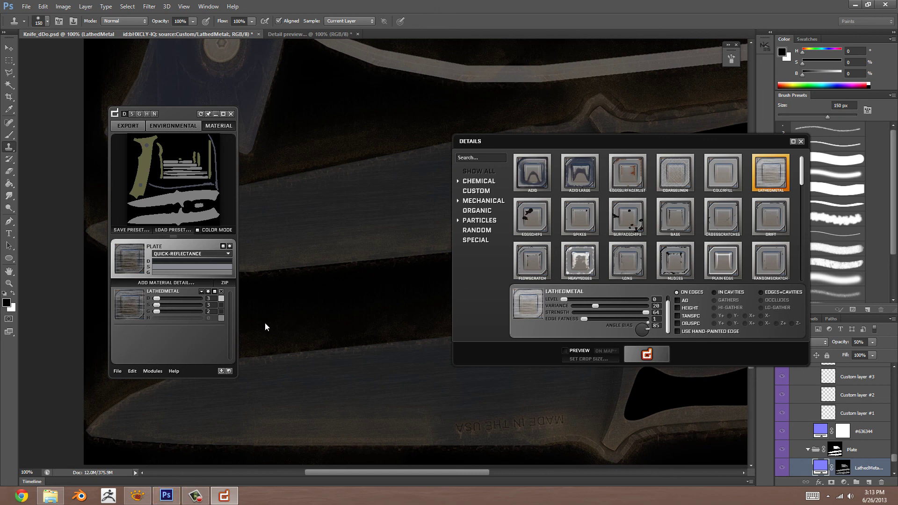
{"action": "left_click_drag", "start_coordinate": [284, 375], "coordinate": [465, 381]}
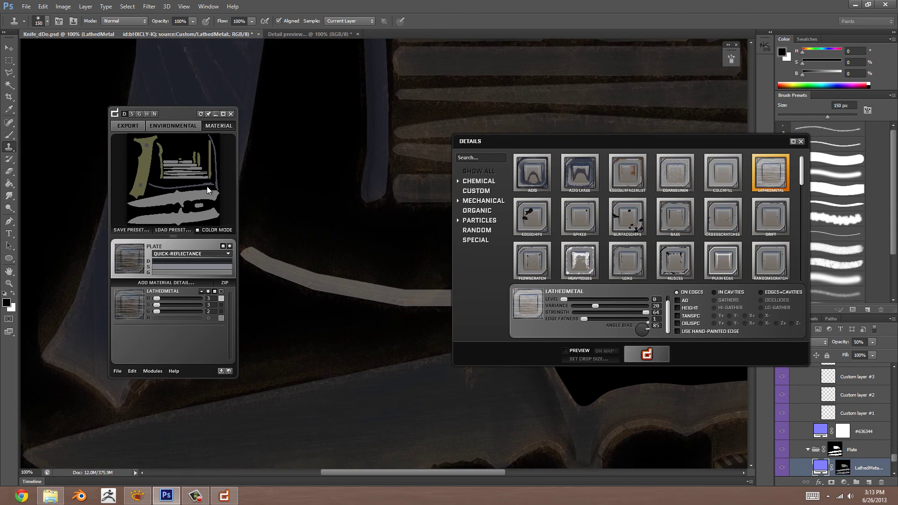
Step: Add a LathedMetal detail with Angle Bias 155 to the Steel material and set its diffuse, specular and gloss intensities to 11
{"action": "left_click", "coordinate": [209, 196]}
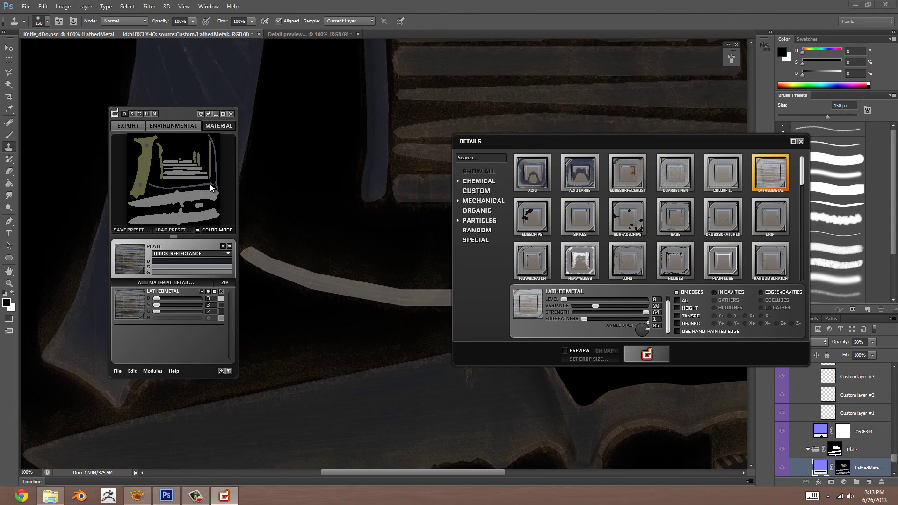
{"action": "left_click_drag", "start_coordinate": [339, 272], "coordinate": [289, 211]}
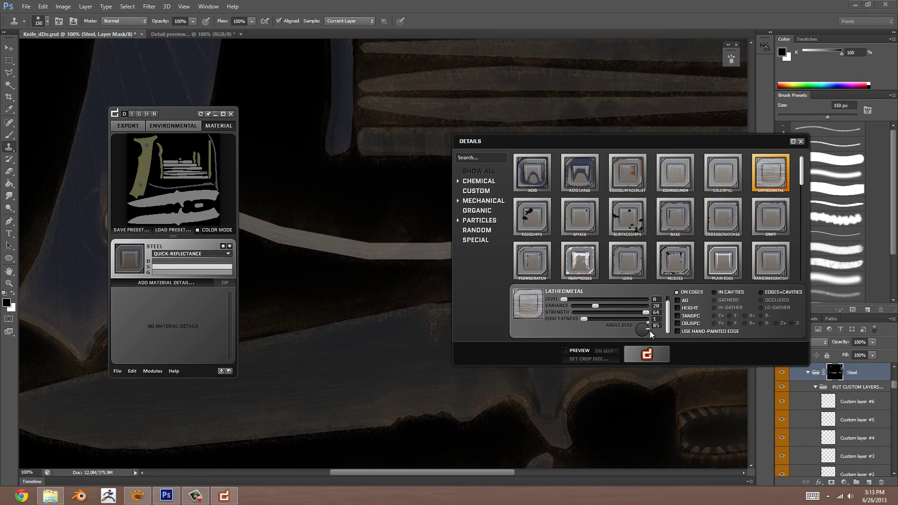
{"action": "double_click", "coordinate": [538, 29]}
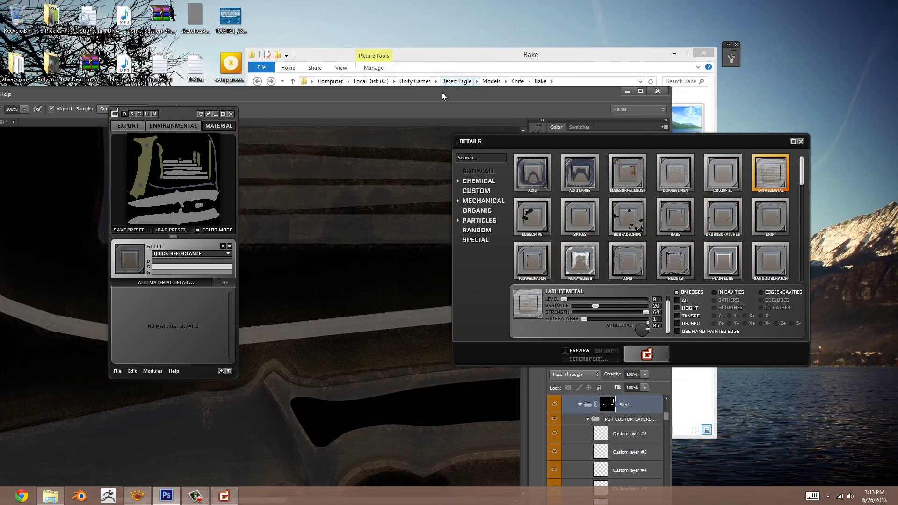
{"action": "double_click", "coordinate": [443, 96]}
{"action": "left_click_drag", "start_coordinate": [391, 238], "coordinate": [167, 457]}
{"action": "left_click_drag", "start_coordinate": [336, 393], "coordinate": [371, 271]}
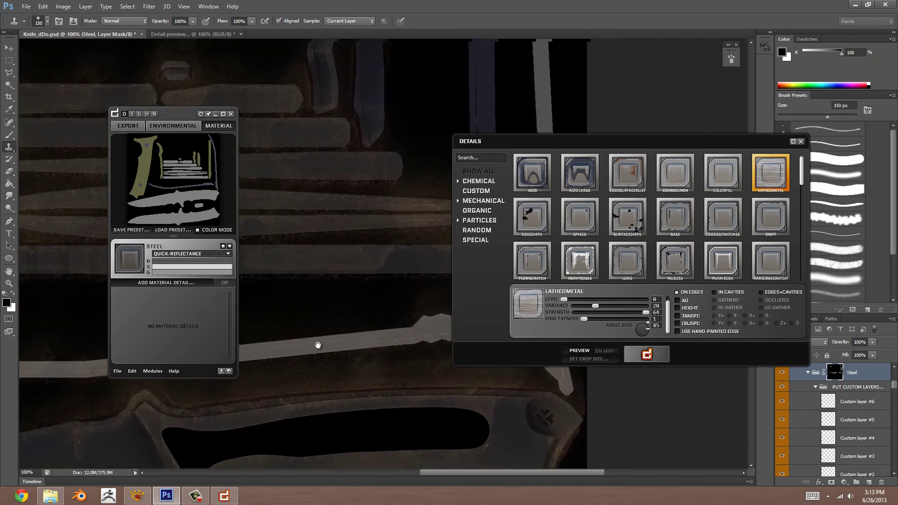
{"action": "left_click_drag", "start_coordinate": [318, 345], "coordinate": [359, 271]}
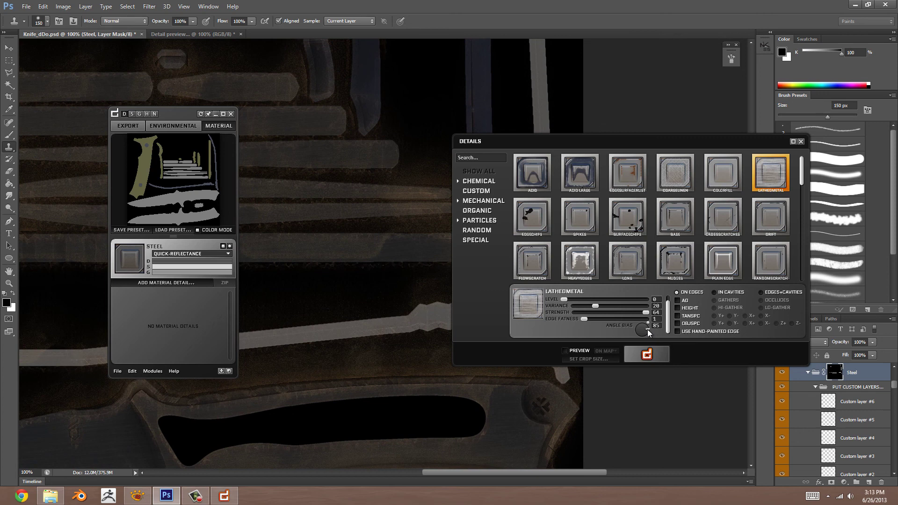
{"action": "left_click_drag", "start_coordinate": [647, 330], "coordinate": [640, 362]}
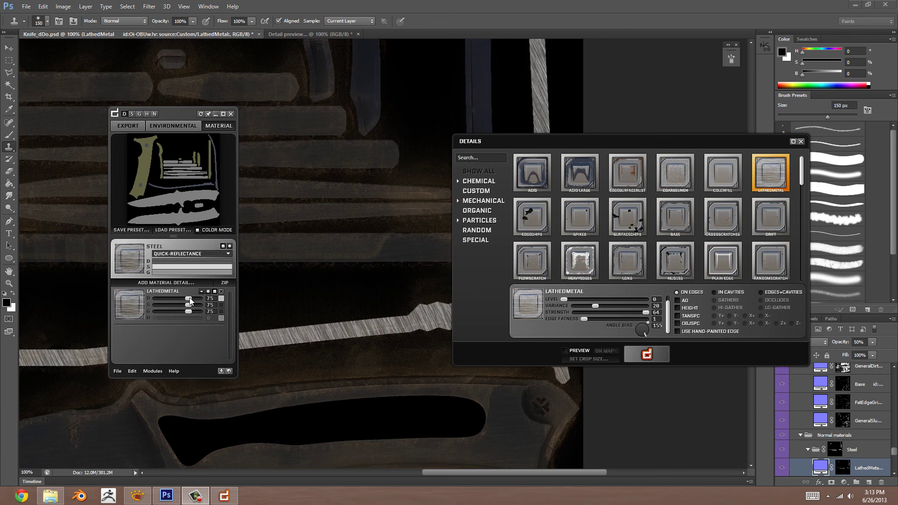
{"action": "left_click", "coordinate": [189, 298]}
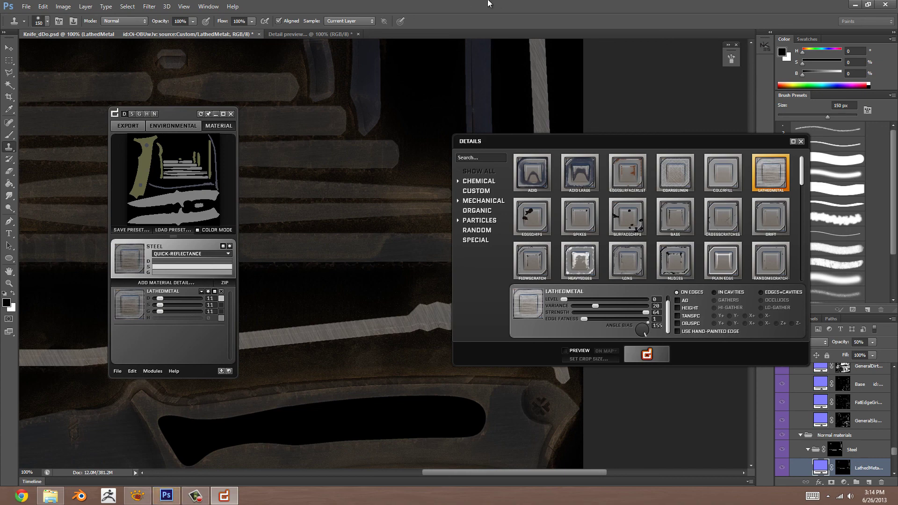
Step: Open the 3D preview and examine the knife's blade and handle materials under several sky lighting environments
{"action": "left_click_drag", "start_coordinate": [360, 206], "coordinate": [389, 359]}
{"action": "left_click_drag", "start_coordinate": [633, 139], "coordinate": [484, 197]}
{"action": "left_click_drag", "start_coordinate": [400, 145], "coordinate": [475, 105]}
{"action": "left_click_drag", "start_coordinate": [728, 398], "coordinate": [706, 324]}
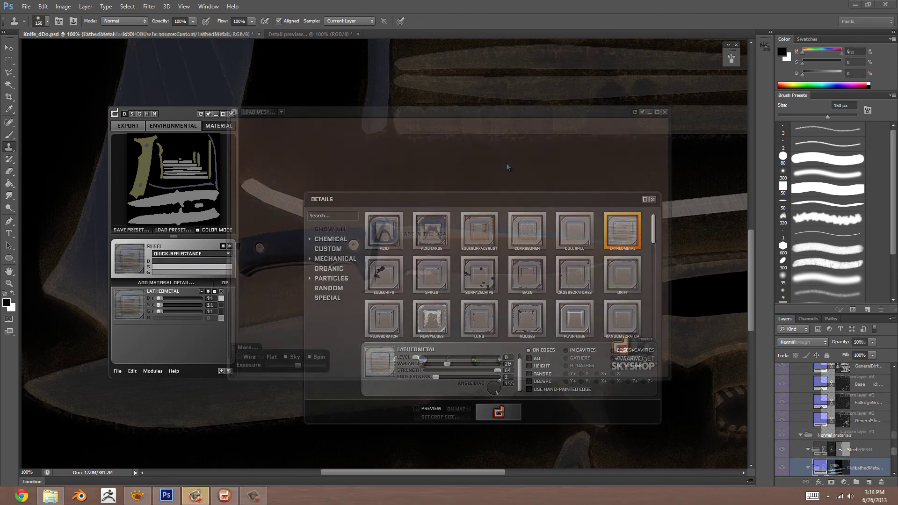
{"action": "left_click_drag", "start_coordinate": [483, 218], "coordinate": [447, 180]}
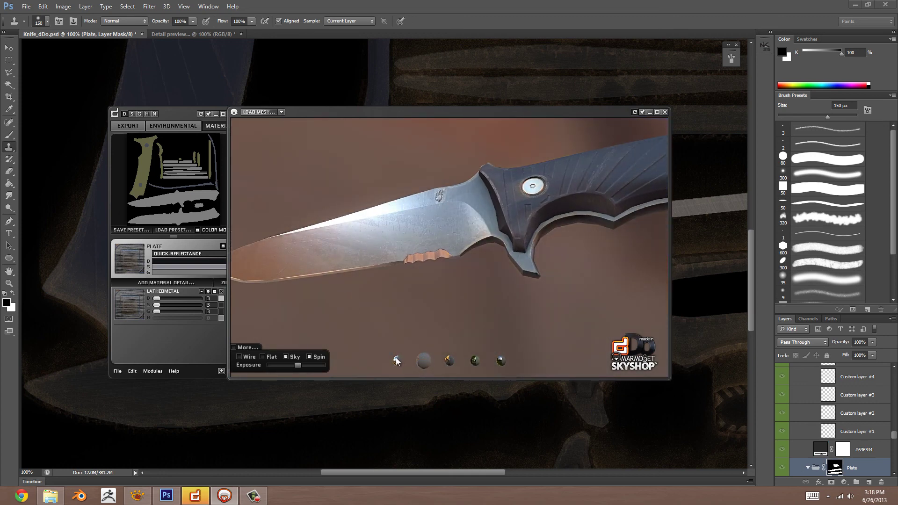
{"action": "left_click", "coordinate": [397, 360]}
{"action": "left_click_drag", "start_coordinate": [440, 249], "coordinate": [460, 331]}
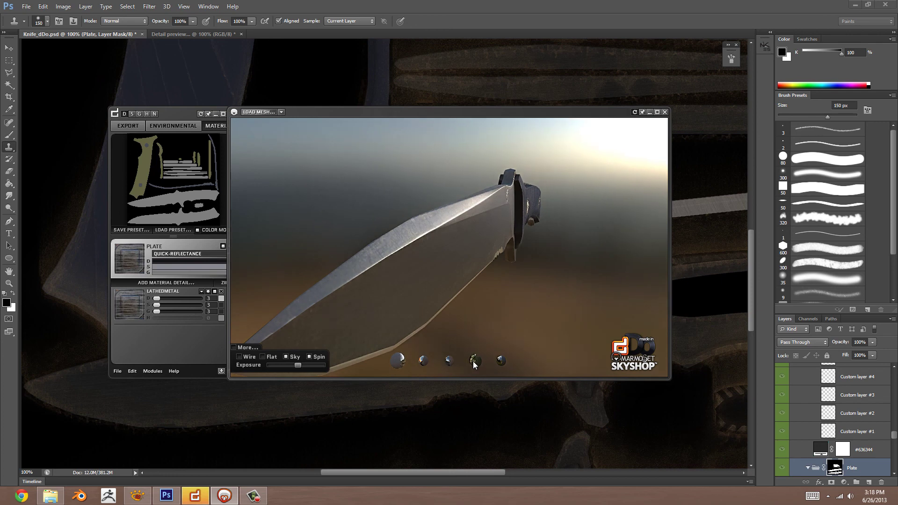
{"action": "left_click", "coordinate": [475, 360]}
{"action": "left_click_drag", "start_coordinate": [433, 265], "coordinate": [485, 246]}
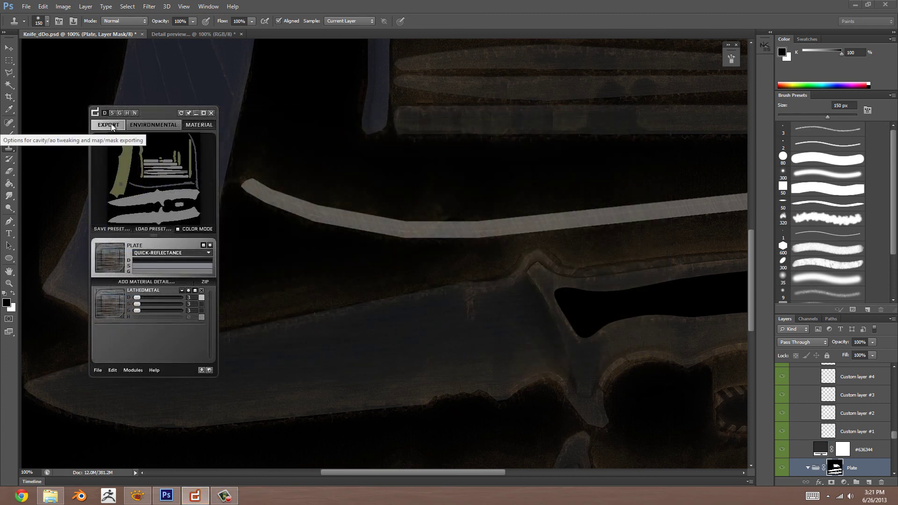
Step: Open the map export options and include the diffuse map in the checked exports
{"action": "left_click", "coordinate": [110, 124]}
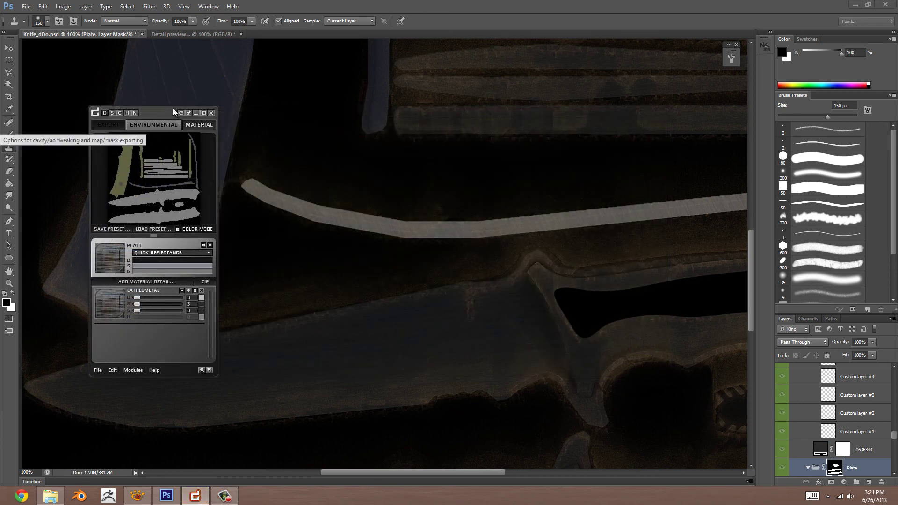
{"action": "left_click_drag", "start_coordinate": [173, 110], "coordinate": [235, 101]}
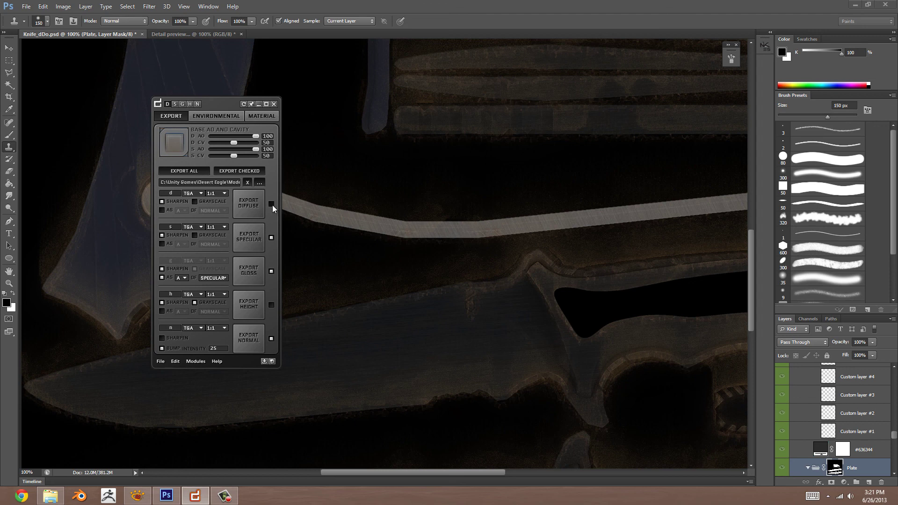
{"action": "left_click", "coordinate": [183, 278]}
{"action": "left_click", "coordinate": [184, 279]}
Step: Set the map export destination to a folder inside the Desert Eagle project's Models\Knife directory
{"action": "left_click", "coordinate": [259, 183]}
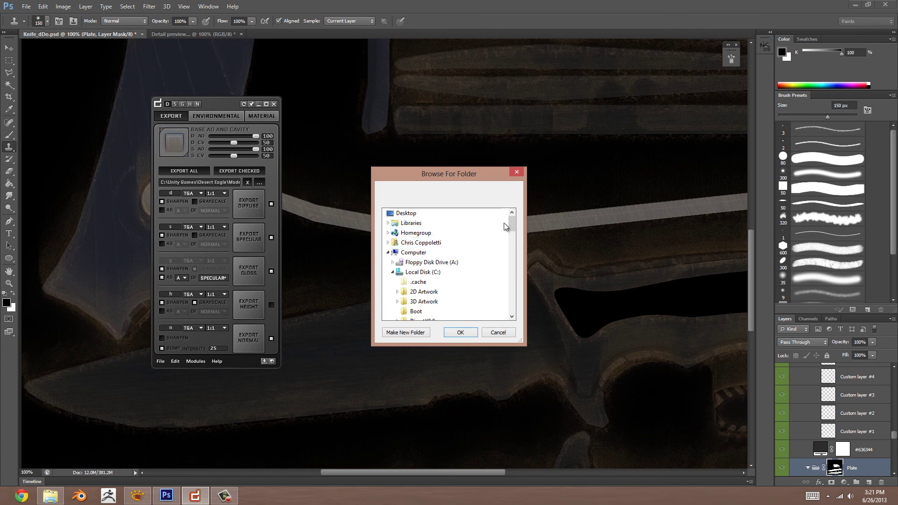
{"action": "left_click_drag", "start_coordinate": [511, 223], "coordinate": [510, 256]}
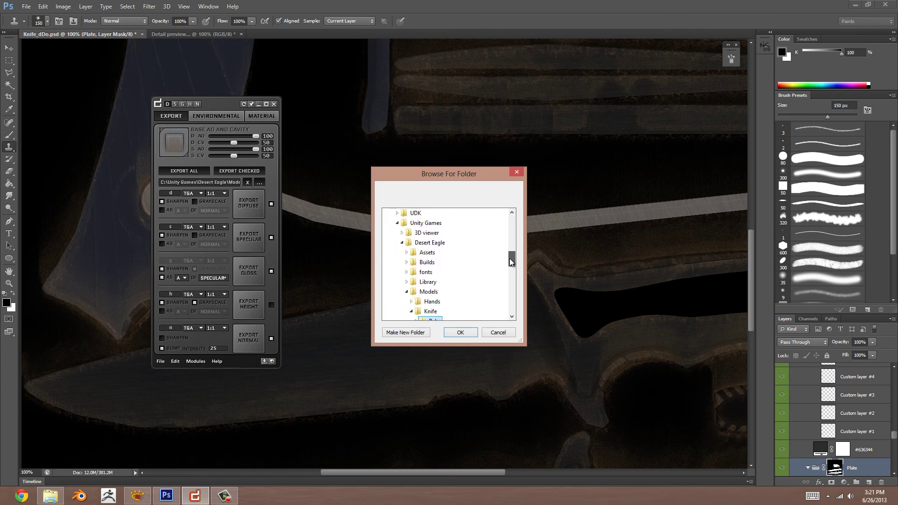
{"action": "left_click", "coordinate": [432, 312]}
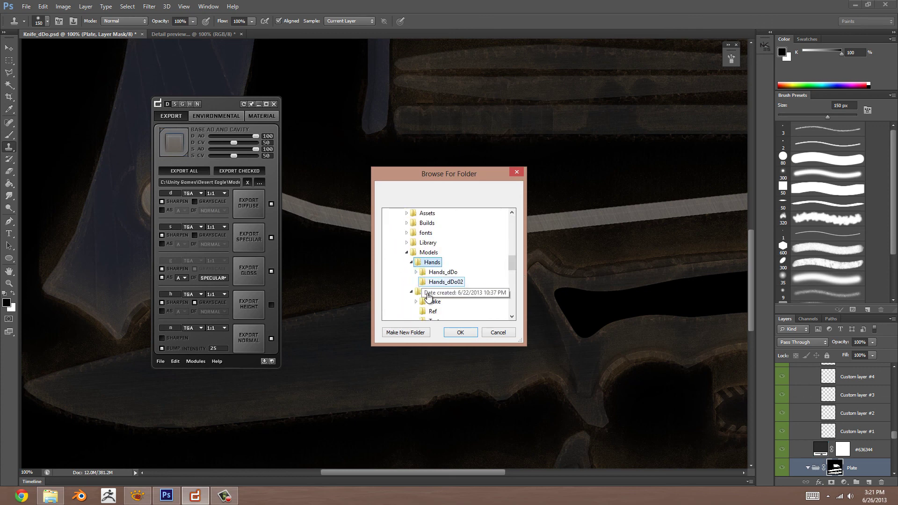
{"action": "left_click", "coordinate": [433, 319]}
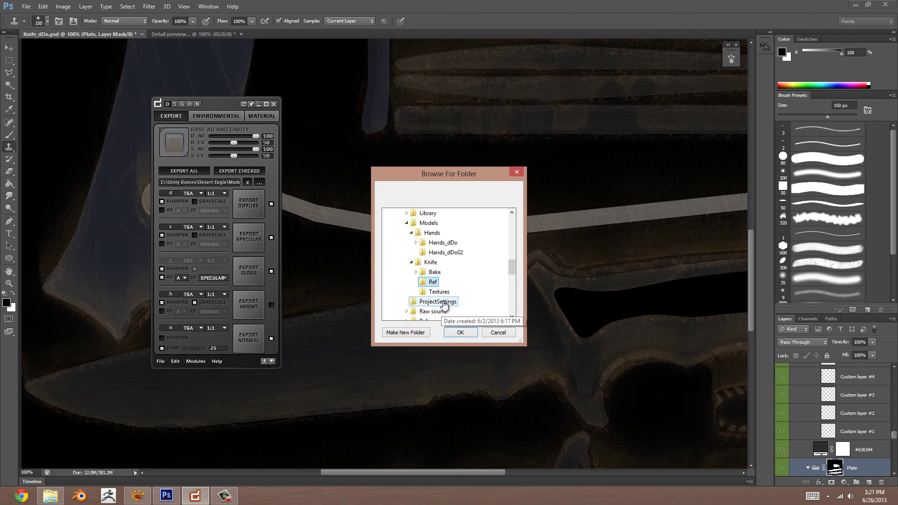
{"action": "left_click", "coordinate": [460, 333]}
{"action": "left_click_drag", "start_coordinate": [218, 101], "coordinate": [249, 96]}
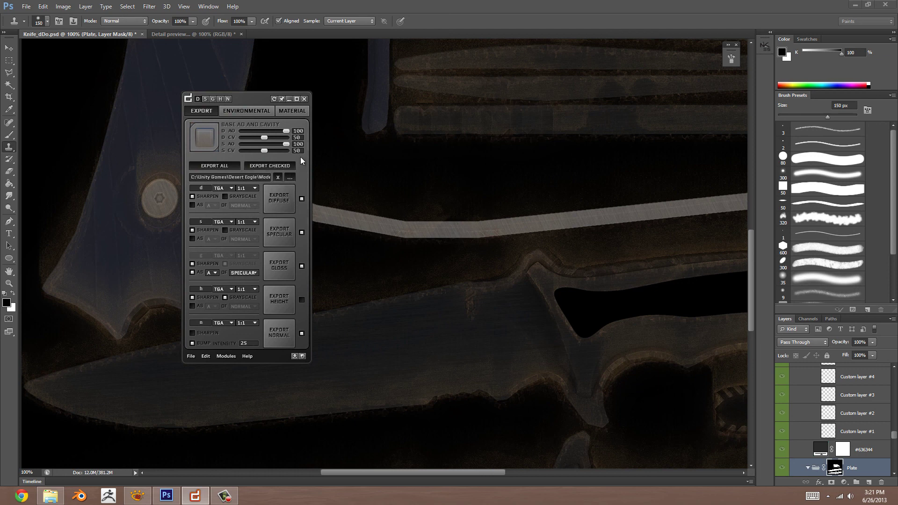
{"action": "left_click_drag", "start_coordinate": [244, 95], "coordinate": [262, 94]}
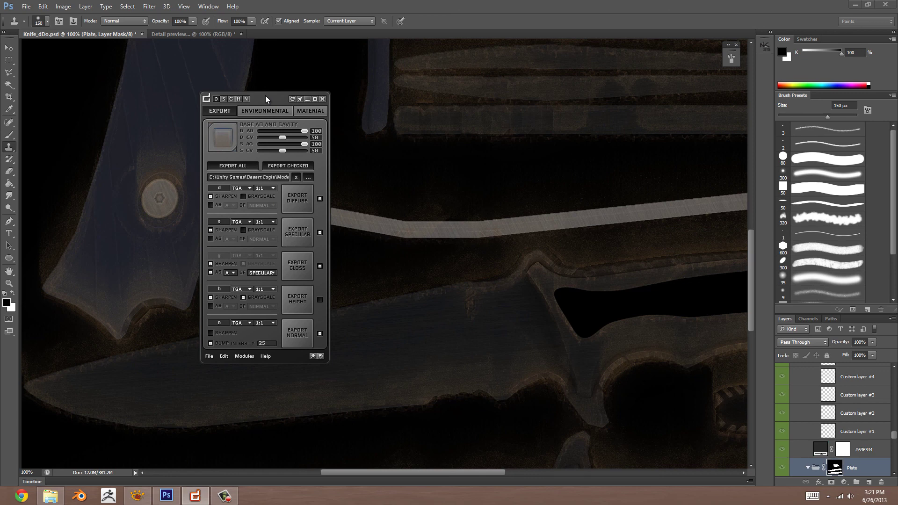